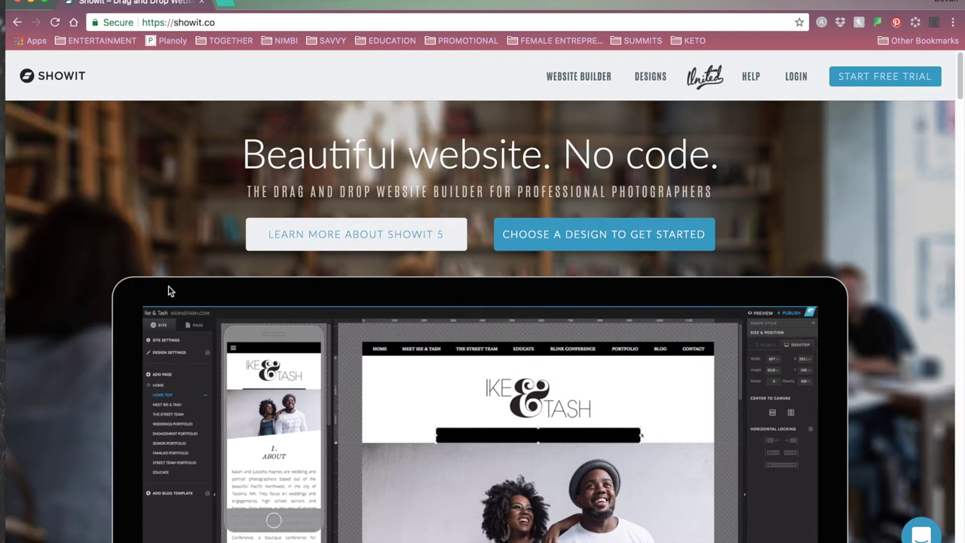
Review the Showit homepage's site builder preview, multi-screen design section, and free and premium website templates.
{"action": "scroll", "coordinate": [210, 348], "scroll_direction": "down", "scroll_amount": 2}
{"action": "scroll", "coordinate": [210, 348], "scroll_direction": "down", "scroll_amount": 2}
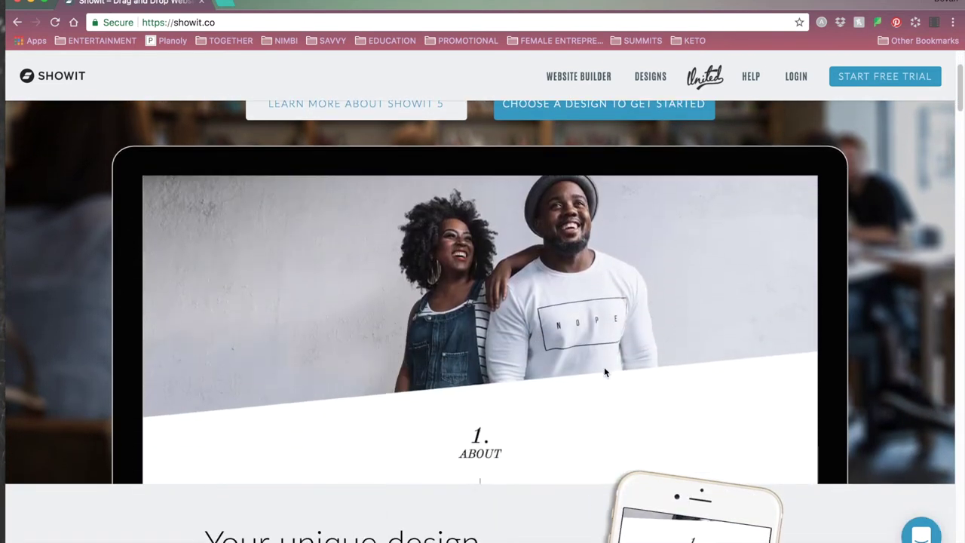
{"action": "scroll", "coordinate": [604, 366], "scroll_direction": "down", "scroll_amount": 1}
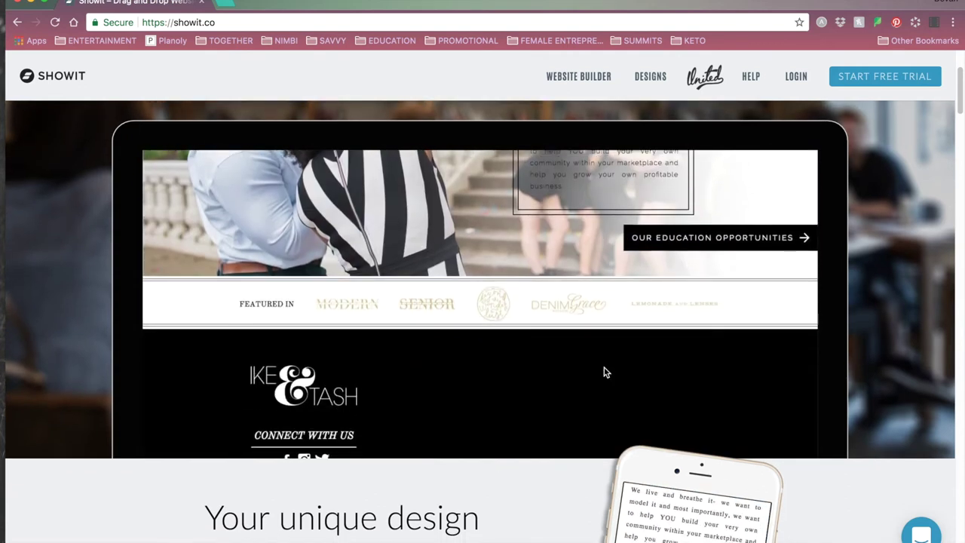
{"action": "scroll", "coordinate": [604, 367], "scroll_direction": "down", "scroll_amount": 6}
{"action": "scroll", "coordinate": [604, 366], "scroll_direction": "down", "scroll_amount": 3}
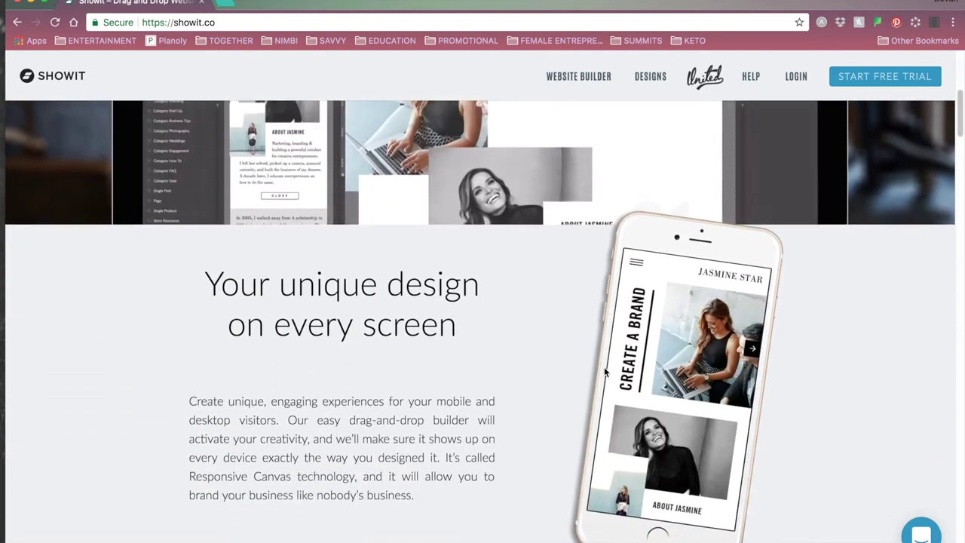
{"action": "scroll", "coordinate": [604, 366], "scroll_direction": "up", "scroll_amount": 4}
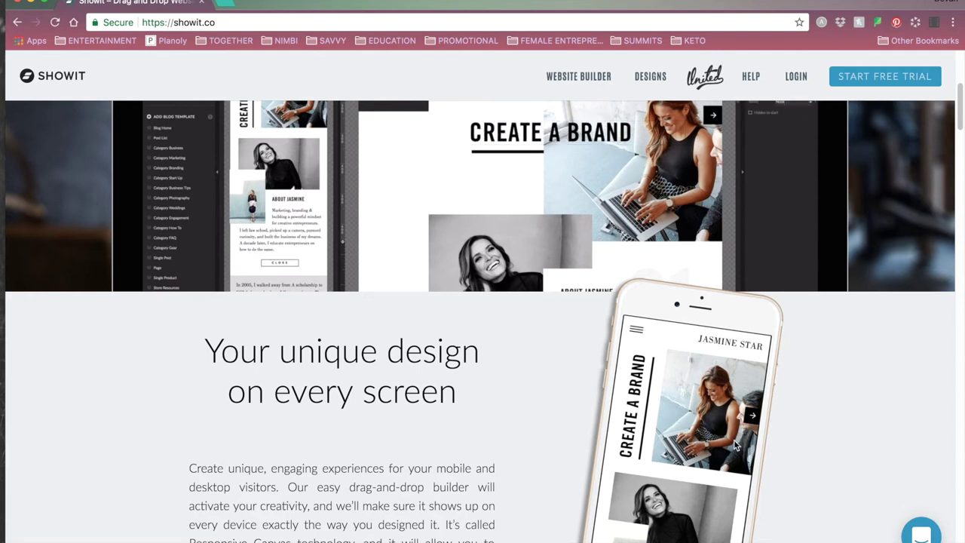
{"action": "scroll", "coordinate": [735, 441], "scroll_direction": "down", "scroll_amount": 3}
{"action": "scroll", "coordinate": [739, 439], "scroll_direction": "down", "scroll_amount": 5}
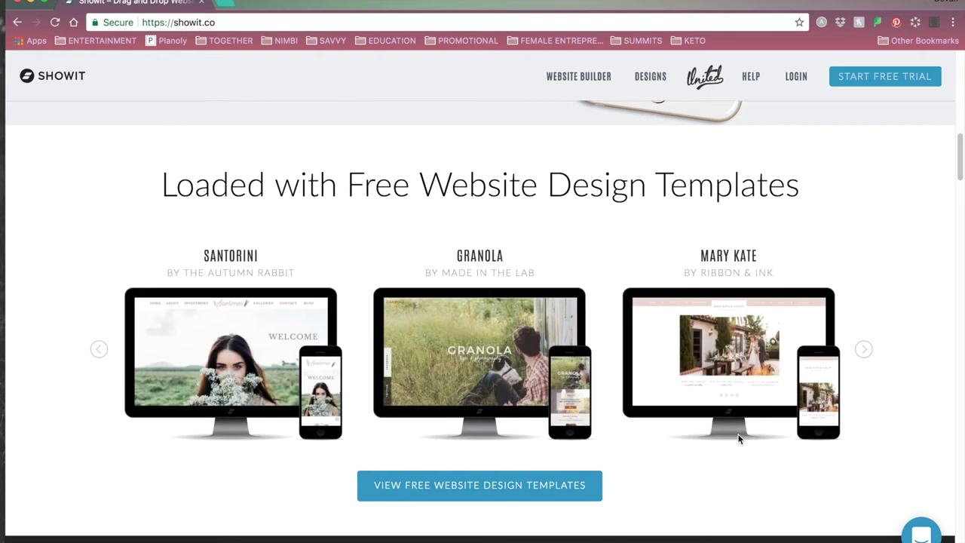
{"action": "scroll", "coordinate": [739, 439], "scroll_direction": "down", "scroll_amount": 1}
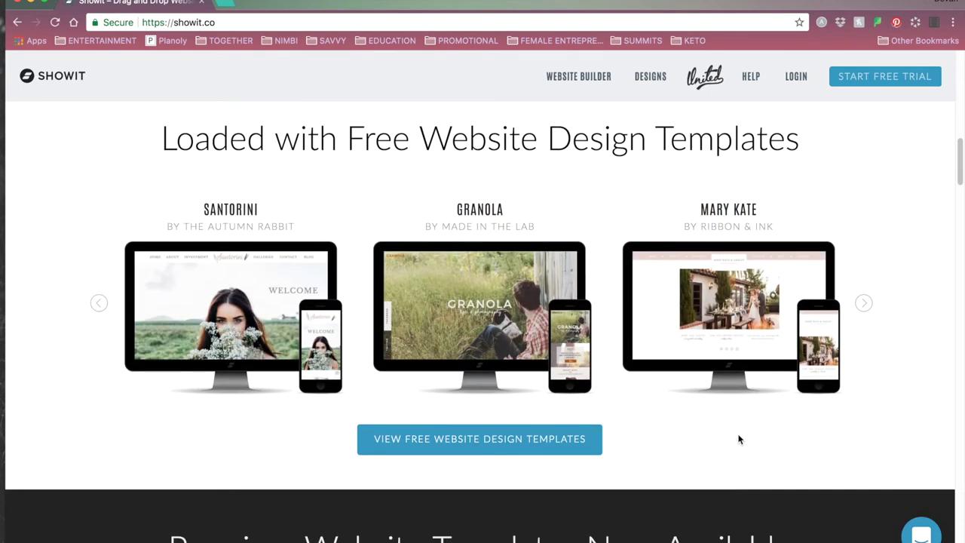
{"action": "scroll", "coordinate": [670, 453], "scroll_direction": "down", "scroll_amount": 10}
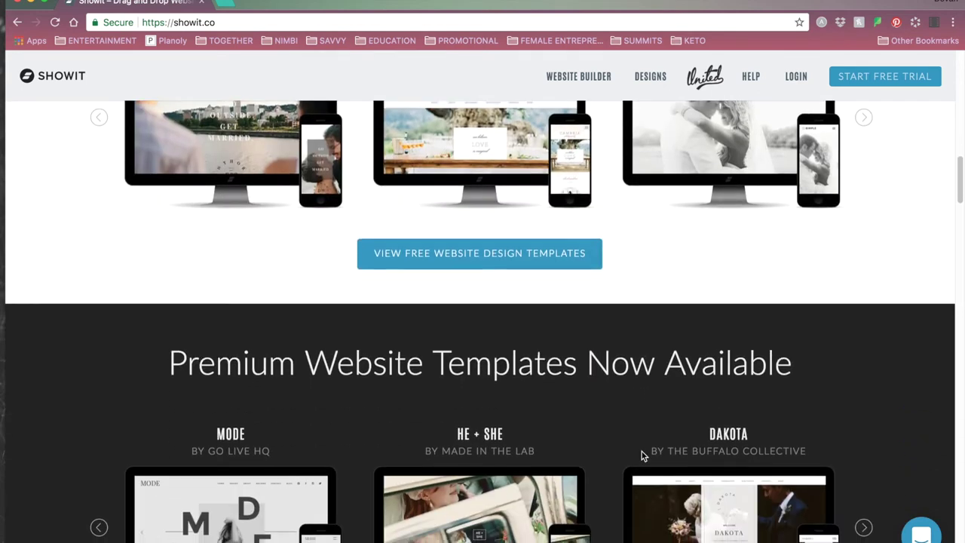
Review the WordPress blog section and compare the features and prices of the Standard, With Blog and With Advanced Blog plans.
{"action": "scroll", "coordinate": [903, 338], "scroll_direction": "up", "scroll_amount": 1}
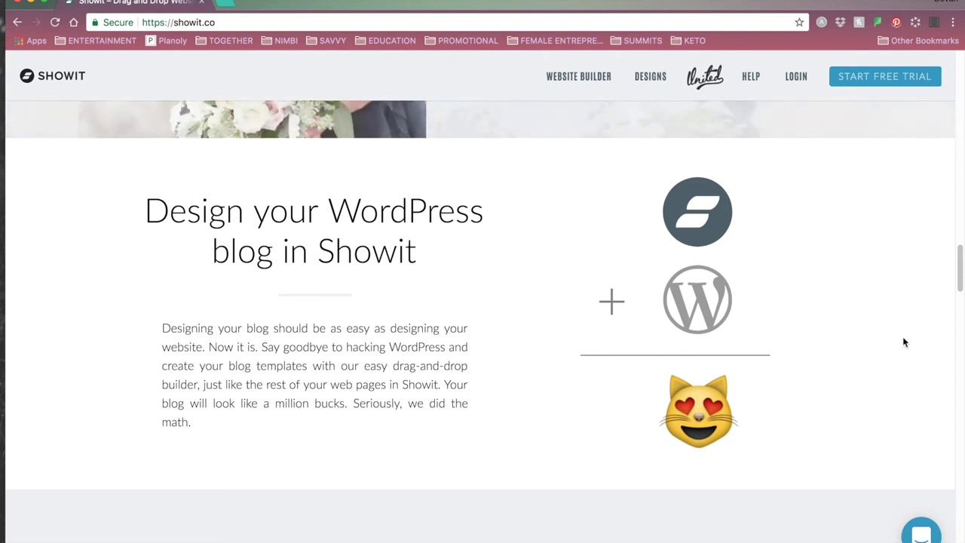
{"action": "scroll", "coordinate": [731, 485], "scroll_direction": "down", "scroll_amount": 5}
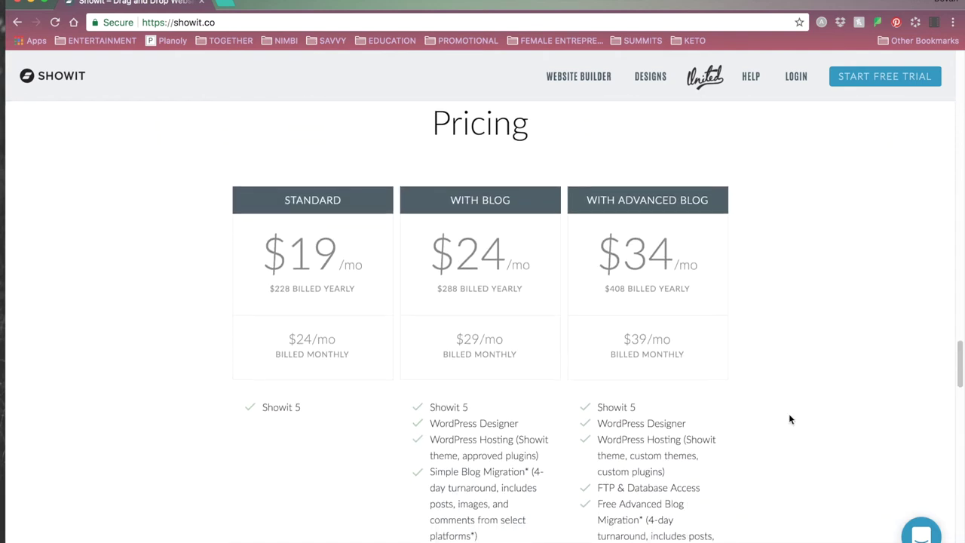
{"action": "scroll", "coordinate": [789, 413], "scroll_direction": "down", "scroll_amount": 1}
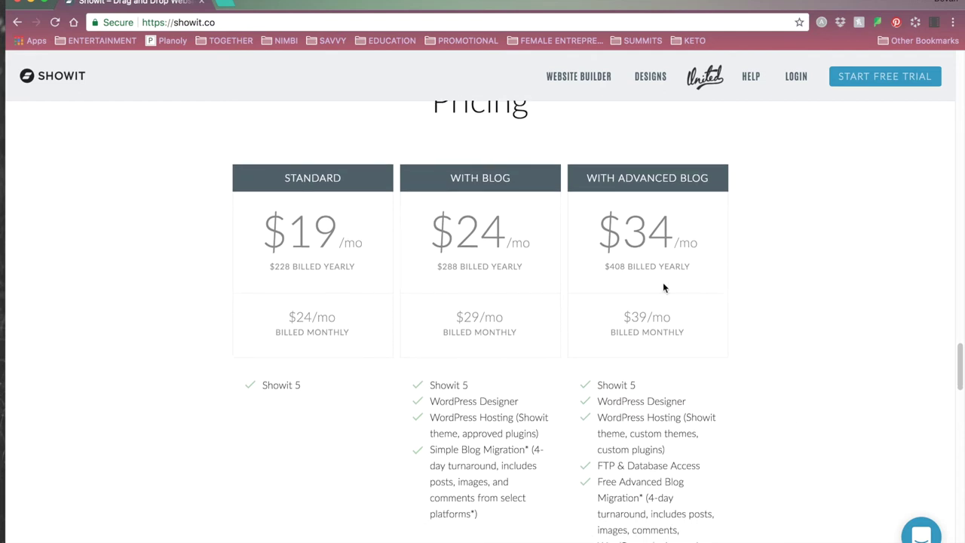
{"action": "scroll", "coordinate": [721, 359], "scroll_direction": "down", "scroll_amount": 2}
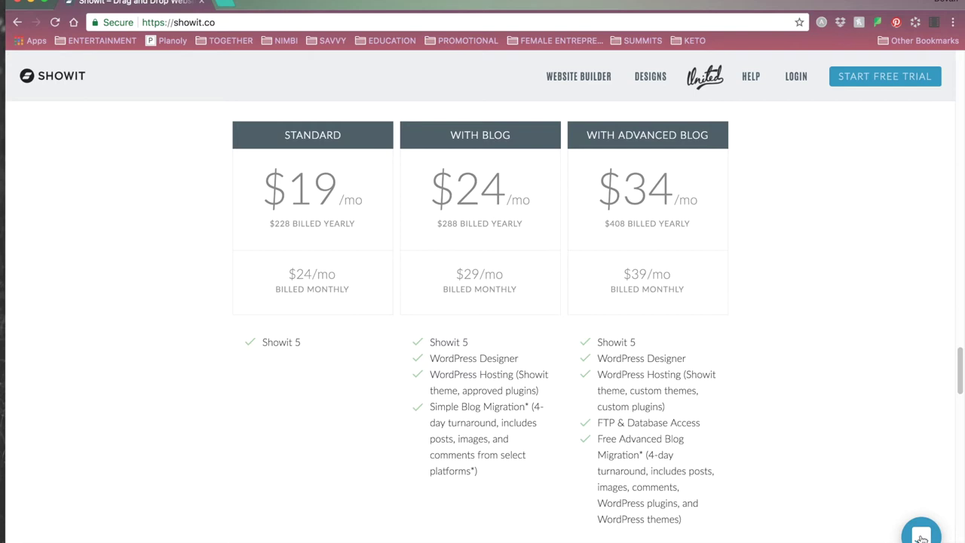
{"action": "scroll", "coordinate": [732, 539], "scroll_direction": "down", "scroll_amount": 2}
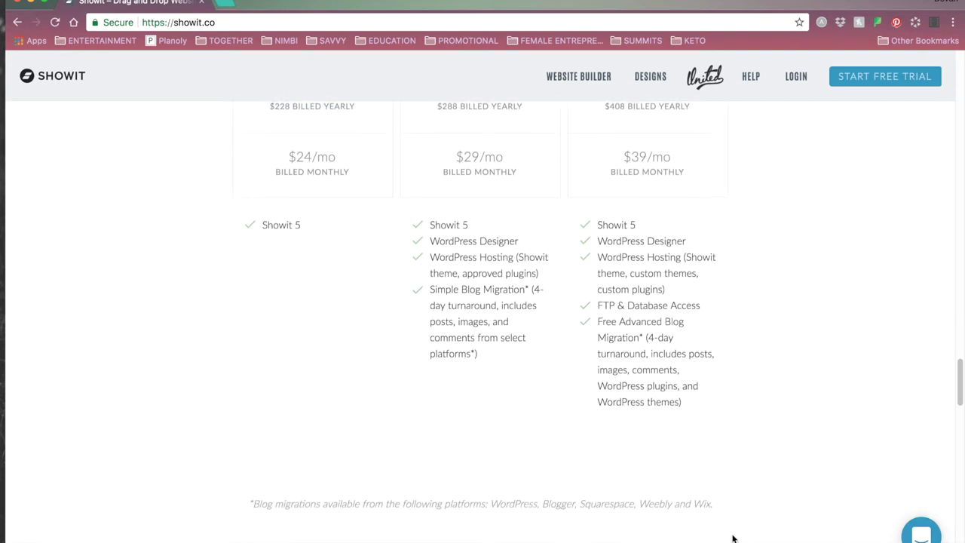
Start a free trial and fill in the free account form with the first name, last name and email.
{"action": "scroll", "coordinate": [875, 93], "scroll_direction": "up", "scroll_amount": 10}
{"action": "left_click", "coordinate": [888, 82]}
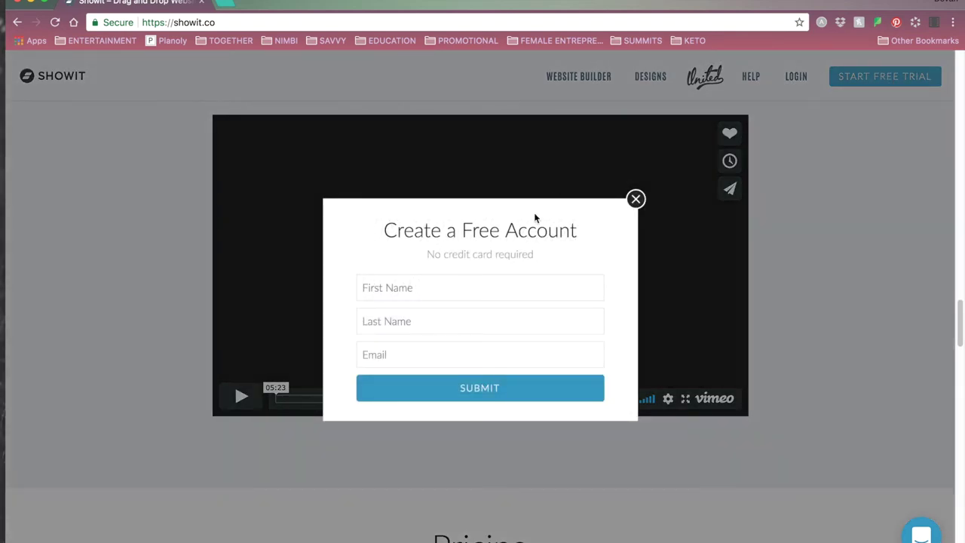
{"action": "left_click", "coordinate": [499, 289]}
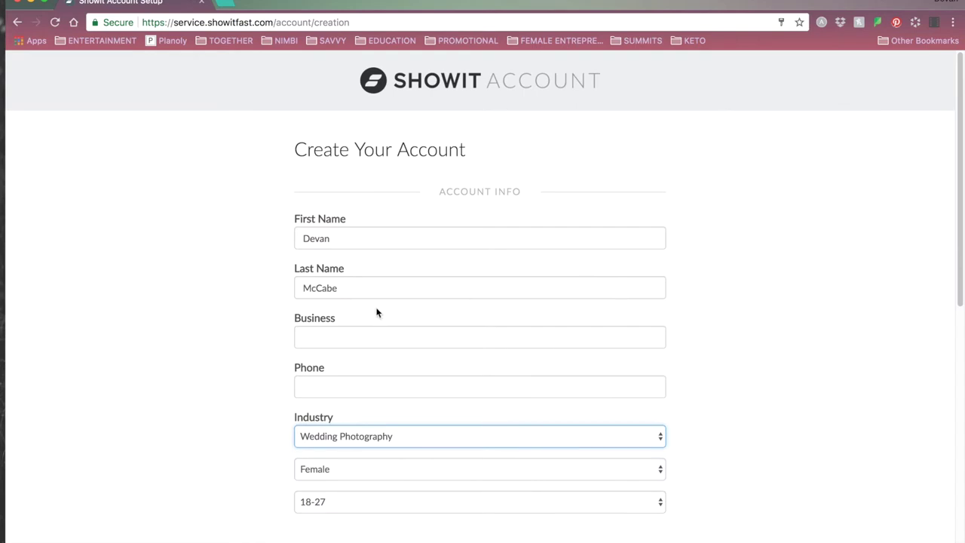
Set the industry to Web Design in the account info.
{"action": "scroll", "coordinate": [377, 311], "scroll_direction": "down", "scroll_amount": 2}
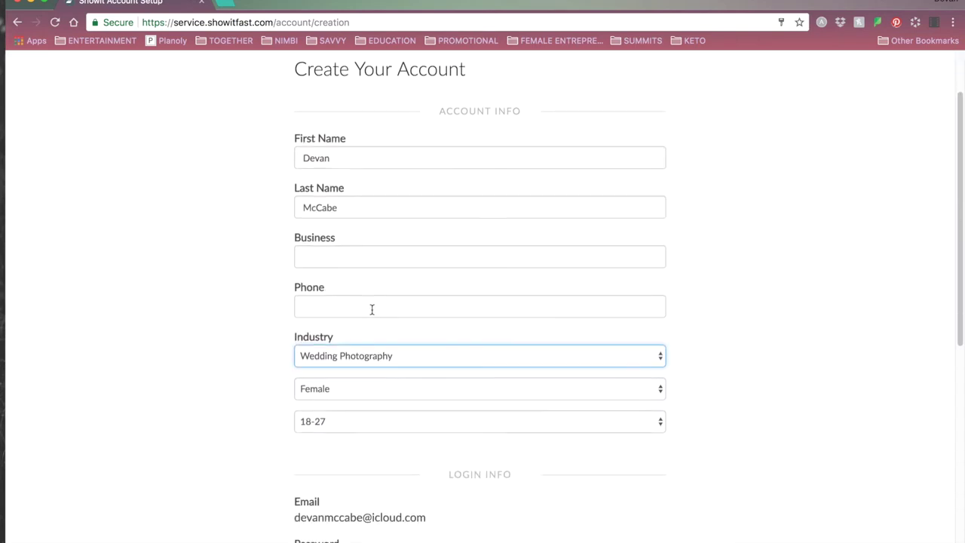
{"action": "scroll", "coordinate": [538, 327], "scroll_direction": "down", "scroll_amount": 1}
{"action": "left_click", "coordinate": [539, 326]}
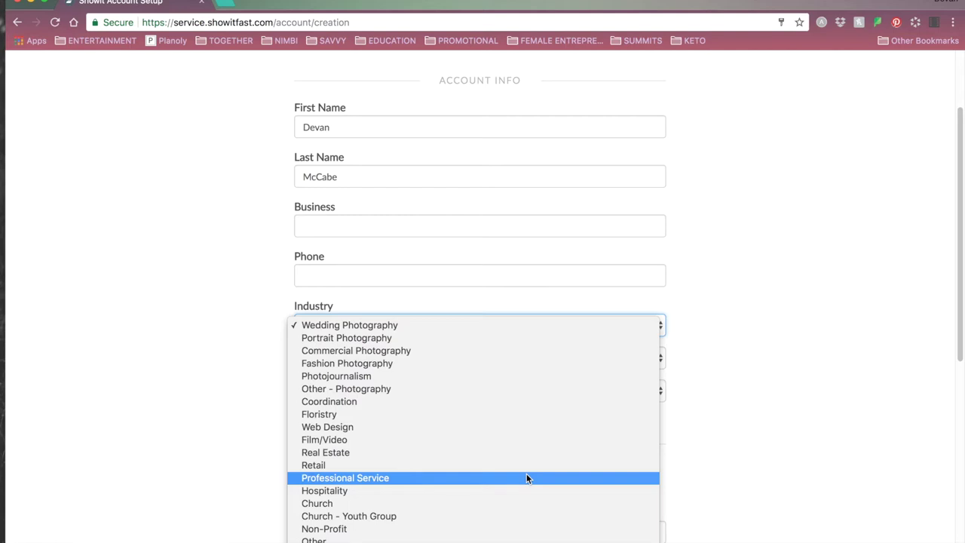
{"action": "left_click", "coordinate": [467, 429]}
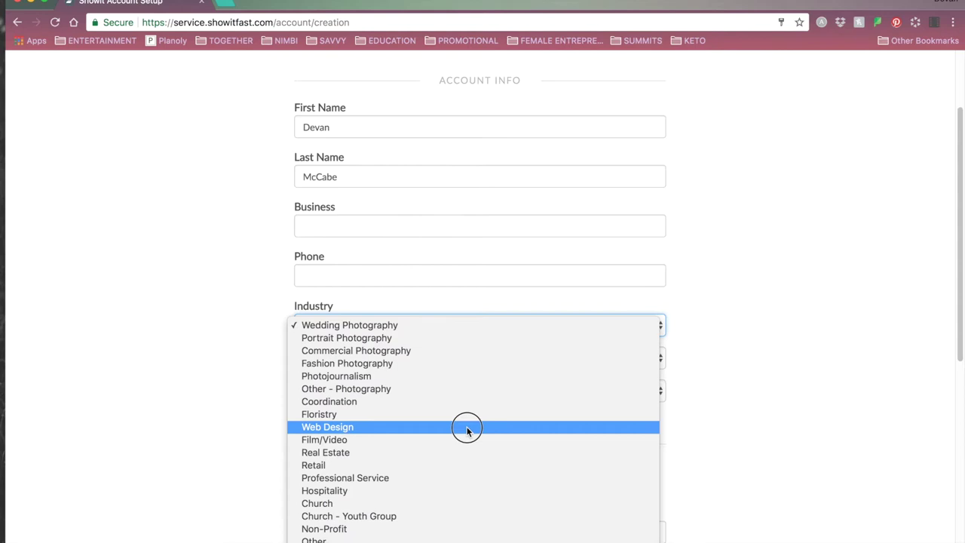
Reserve testsite as the site URL, accept the terms of service and submit the account setup.
{"action": "scroll", "coordinate": [385, 437], "scroll_direction": "down", "scroll_amount": 10}
{"action": "left_click", "coordinate": [391, 423]}
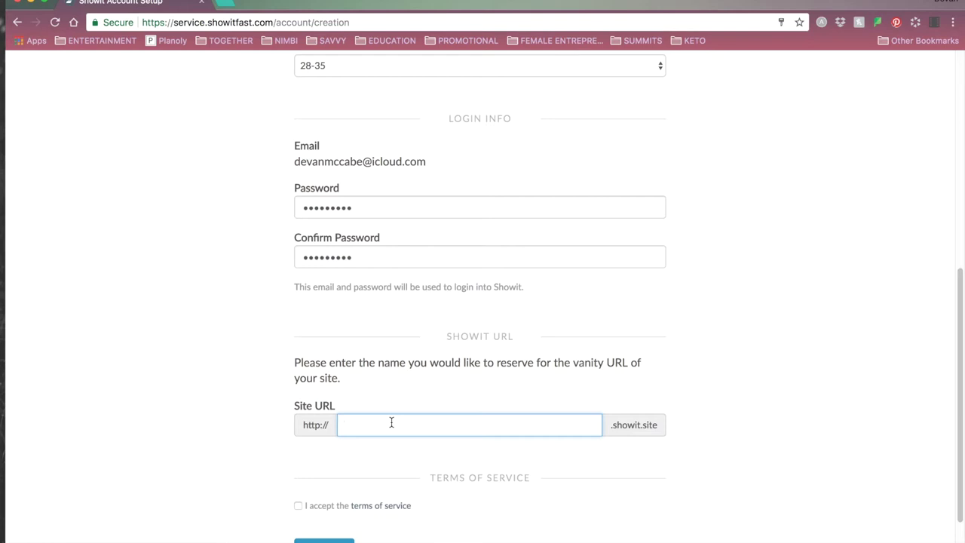
{"action": "type", "text": "testsite"}
{"action": "left_click", "coordinate": [298, 505]}
{"action": "left_click", "coordinate": [324, 539]}
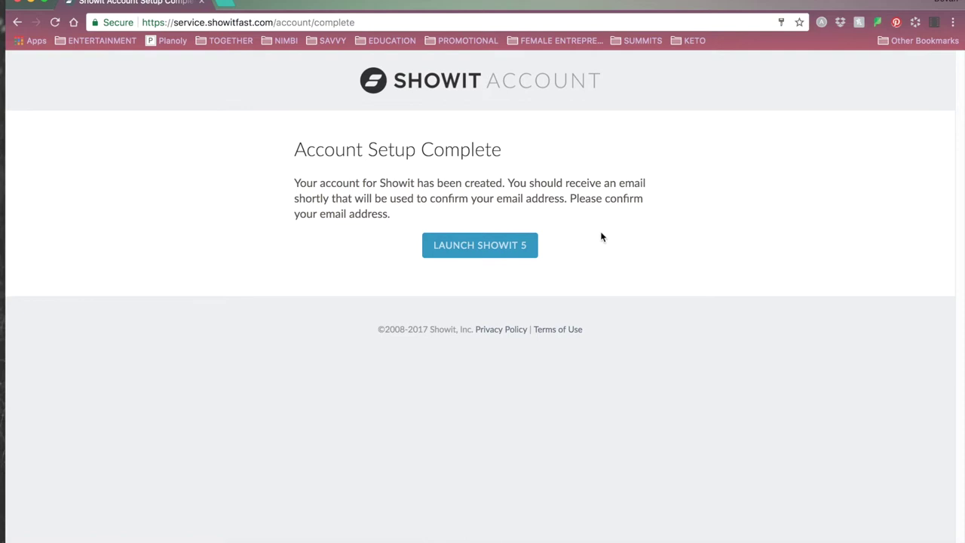
Launch Showit 5 and log in with the filled-in account credentials.
{"action": "left_click", "coordinate": [487, 250]}
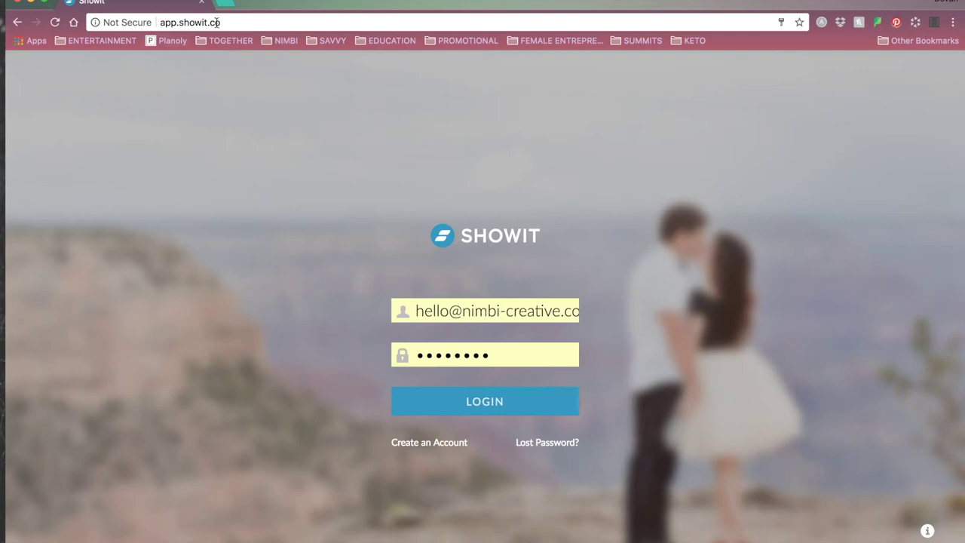
{"action": "left_click", "coordinate": [457, 409]}
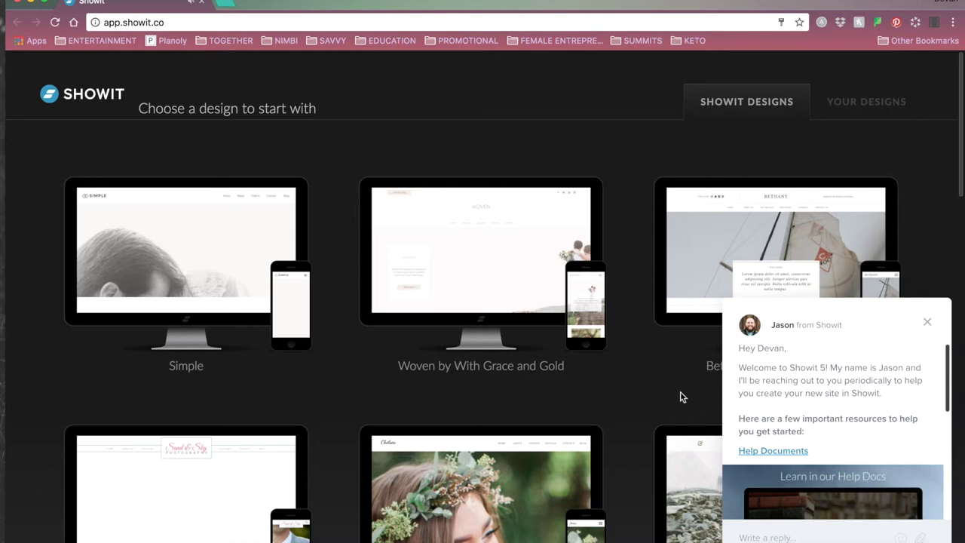
Browse the Showit starter designs and return to the start of the list.
{"action": "scroll", "coordinate": [610, 391], "scroll_direction": "down", "scroll_amount": 5}
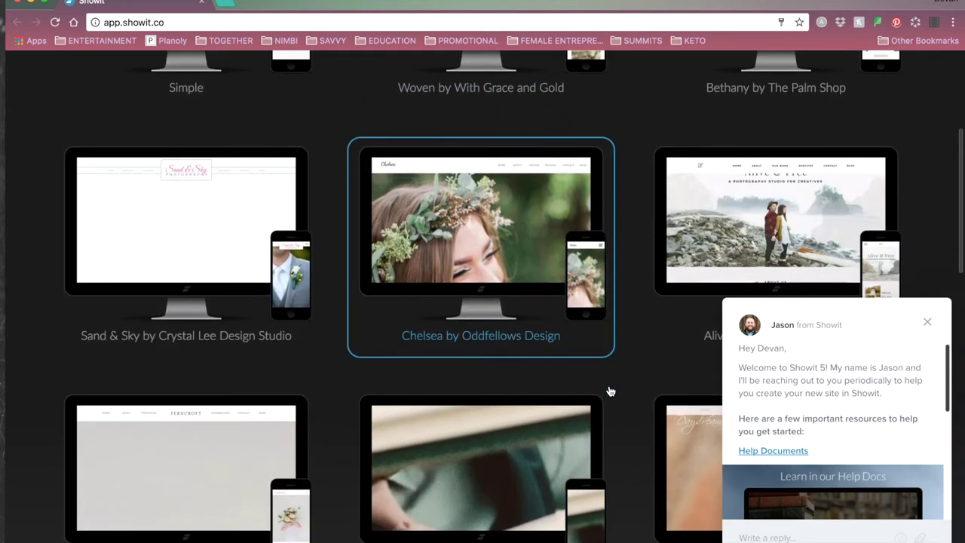
{"action": "scroll", "coordinate": [610, 391], "scroll_direction": "down", "scroll_amount": 5}
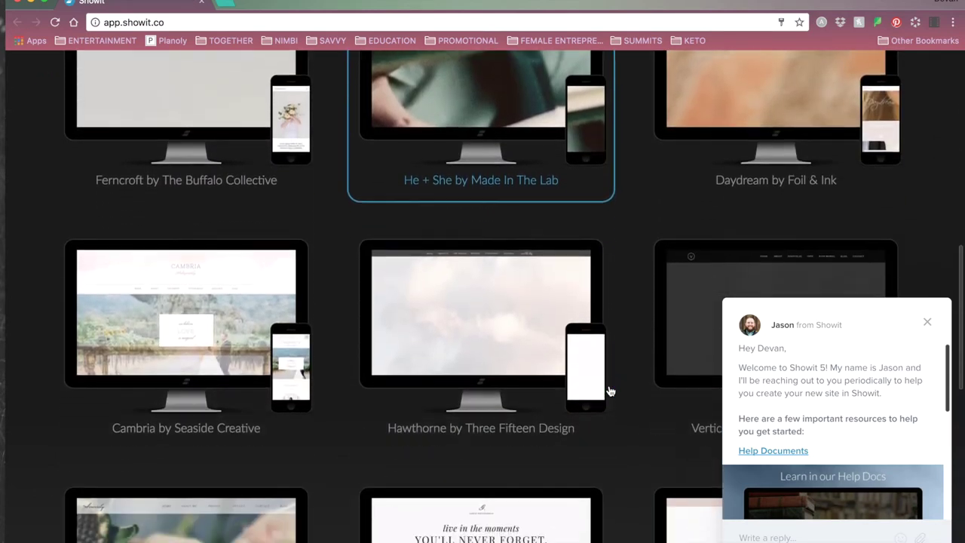
{"action": "scroll", "coordinate": [610, 391], "scroll_direction": "down", "scroll_amount": 5}
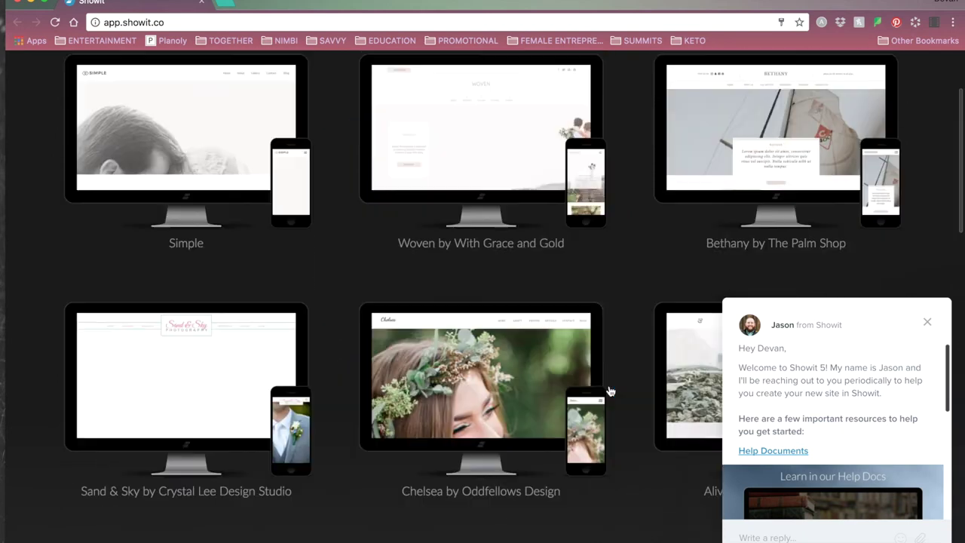
{"action": "scroll", "coordinate": [610, 390], "scroll_direction": "up", "scroll_amount": 2}
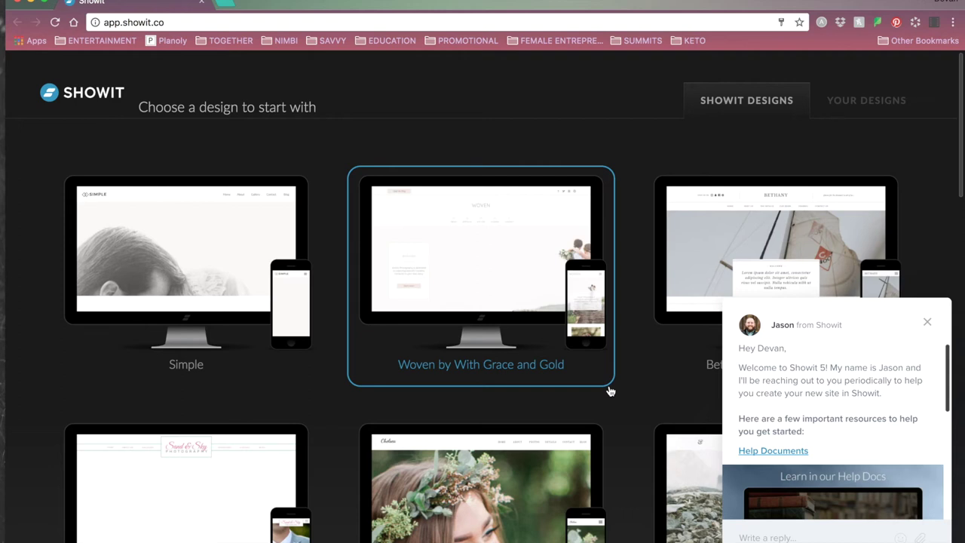
Read through the Showit welcome message and its getting-started resources, and close it.
{"action": "scroll", "coordinate": [815, 381], "scroll_direction": "down", "scroll_amount": 1}
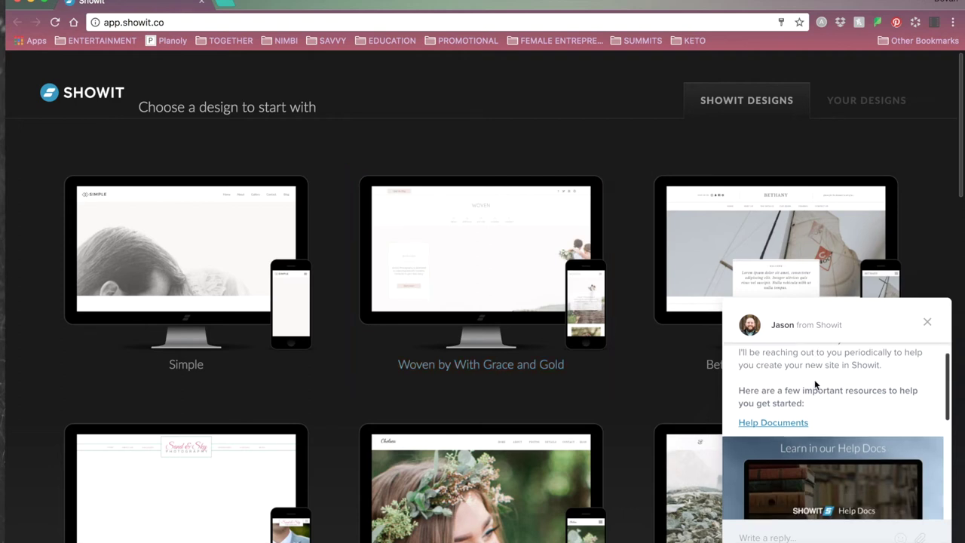
{"action": "scroll", "coordinate": [815, 380], "scroll_direction": "down", "scroll_amount": 2}
{"action": "scroll", "coordinate": [814, 379], "scroll_direction": "up", "scroll_amount": 3}
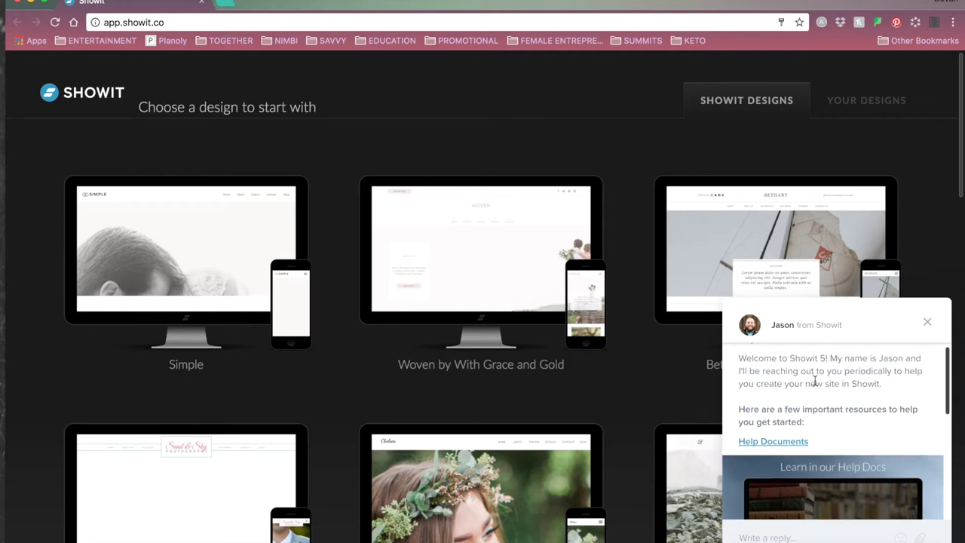
{"action": "scroll", "coordinate": [815, 381], "scroll_direction": "up", "scroll_amount": 1}
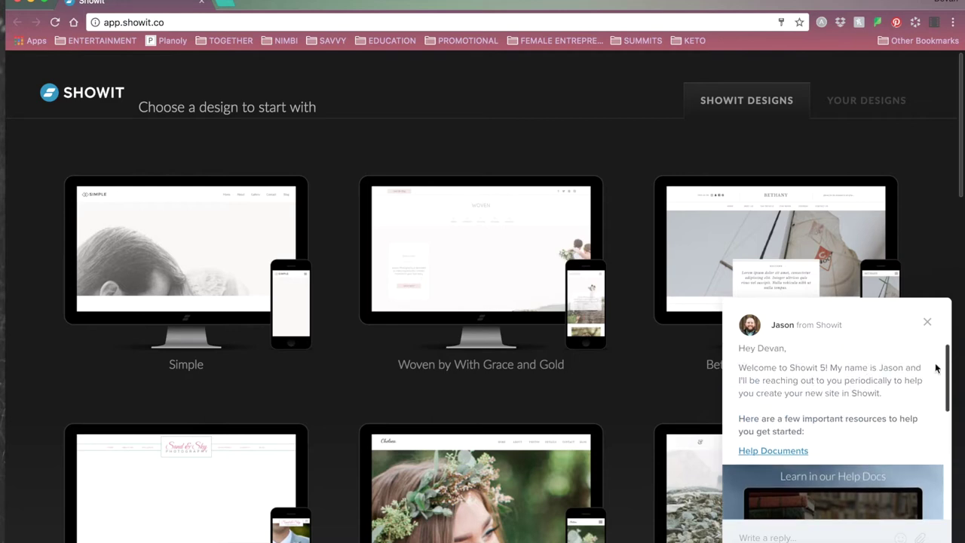
{"action": "left_click", "coordinate": [928, 324]}
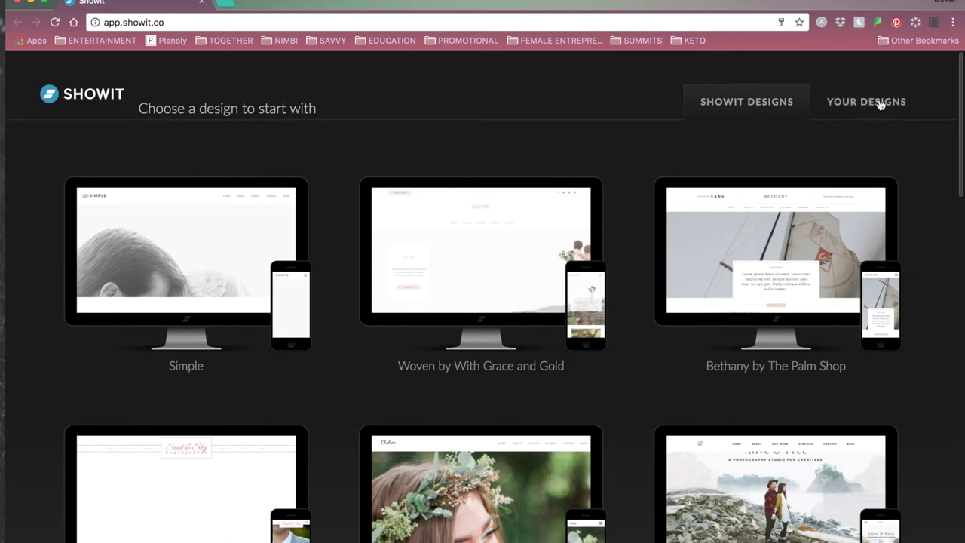
View where a shared design key can be added to the library under Your Designs, and close the dialog without adding one.
{"action": "left_click", "coordinate": [880, 104]}
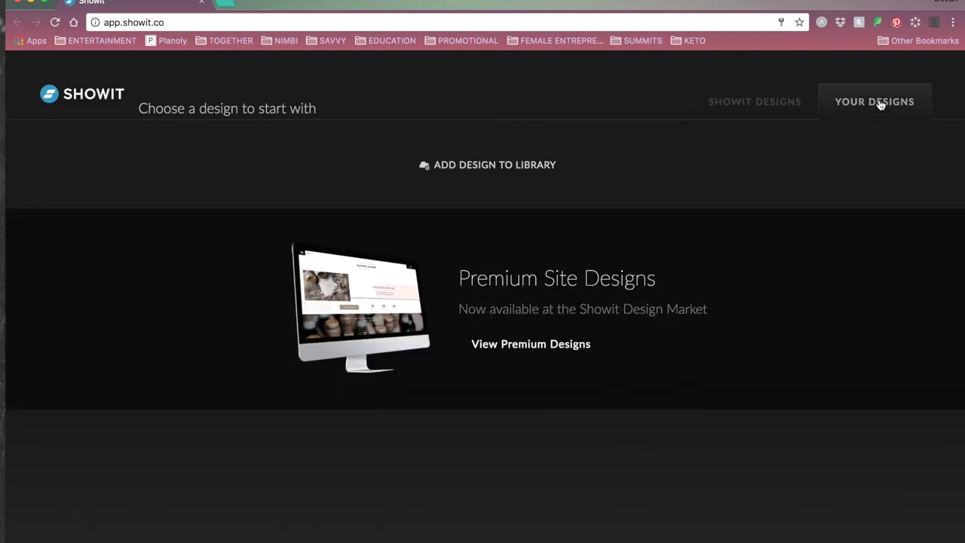
{"action": "left_click", "coordinate": [482, 166]}
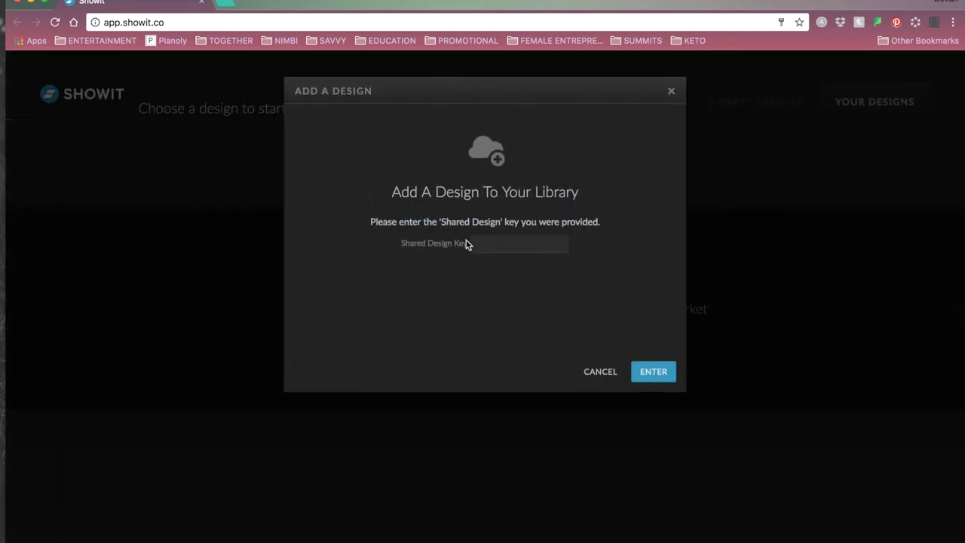
{"action": "left_click", "coordinate": [448, 246]}
{"action": "left_click", "coordinate": [670, 92]}
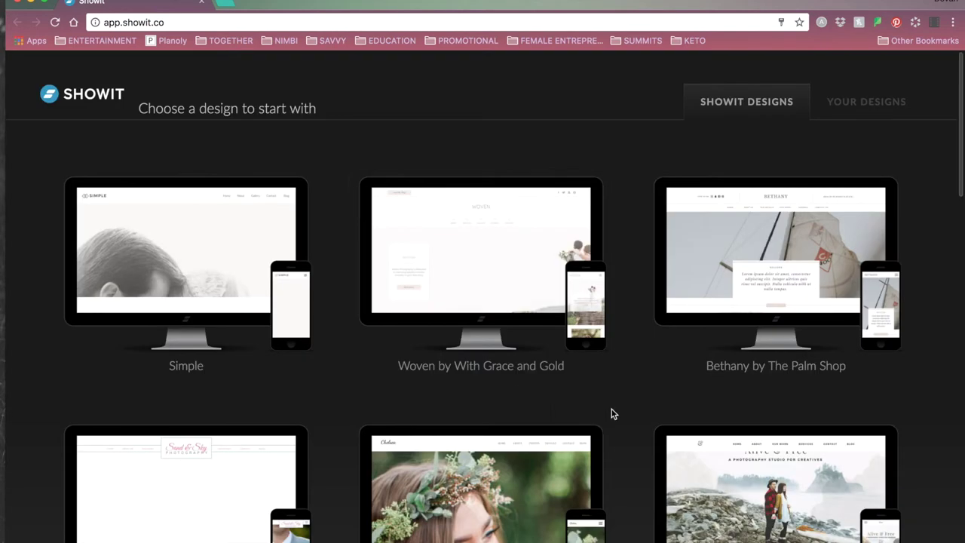
Browse the remaining Showit designs through to the Premium Site Designs section.
{"action": "scroll", "coordinate": [612, 409], "scroll_direction": "down", "scroll_amount": 8}
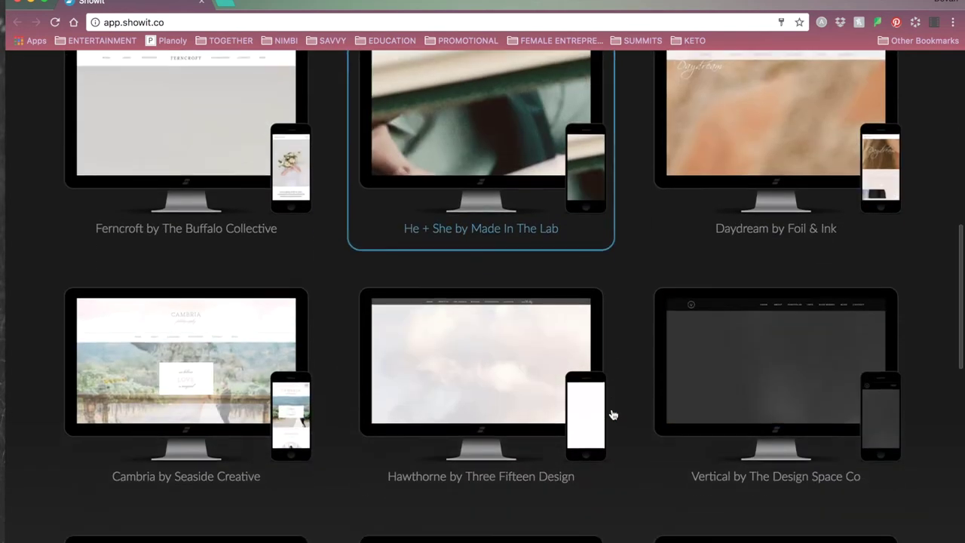
{"action": "scroll", "coordinate": [612, 414], "scroll_direction": "down", "scroll_amount": 8}
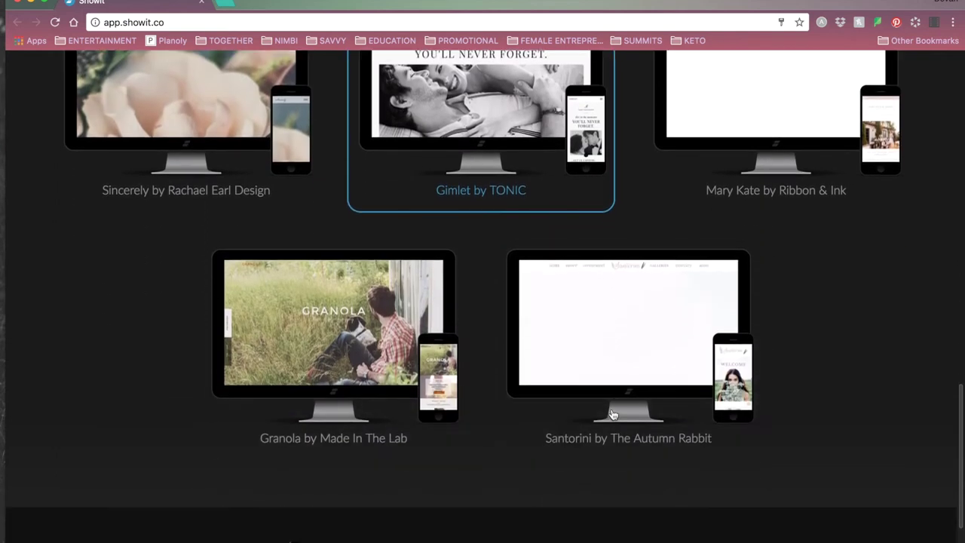
{"action": "scroll", "coordinate": [612, 414], "scroll_direction": "down", "scroll_amount": 1}
{"action": "scroll", "coordinate": [613, 414], "scroll_direction": "up", "scroll_amount": 4}
{"action": "scroll", "coordinate": [612, 414], "scroll_direction": "down", "scroll_amount": 5}
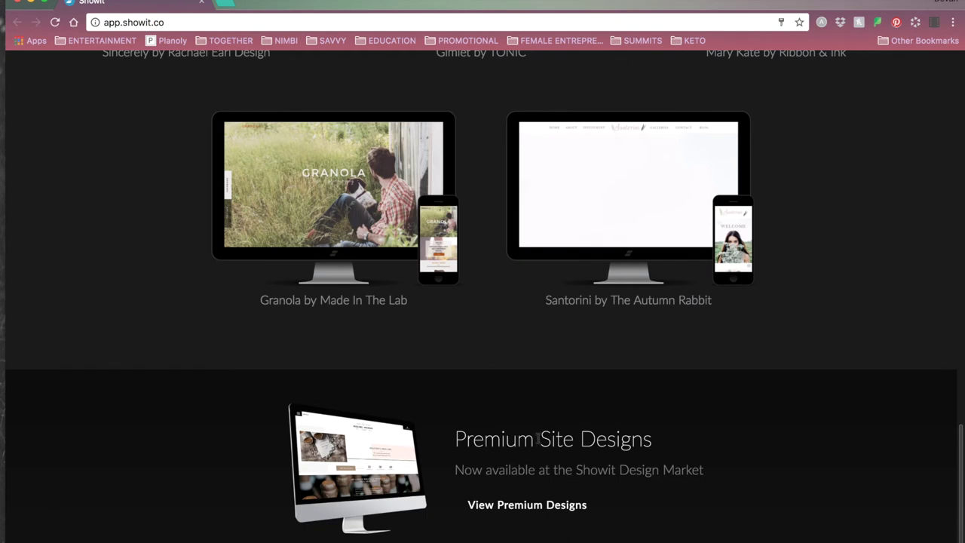
Open the premium designs in the Showit store and browse the first templates listed.
{"action": "left_click", "coordinate": [518, 506]}
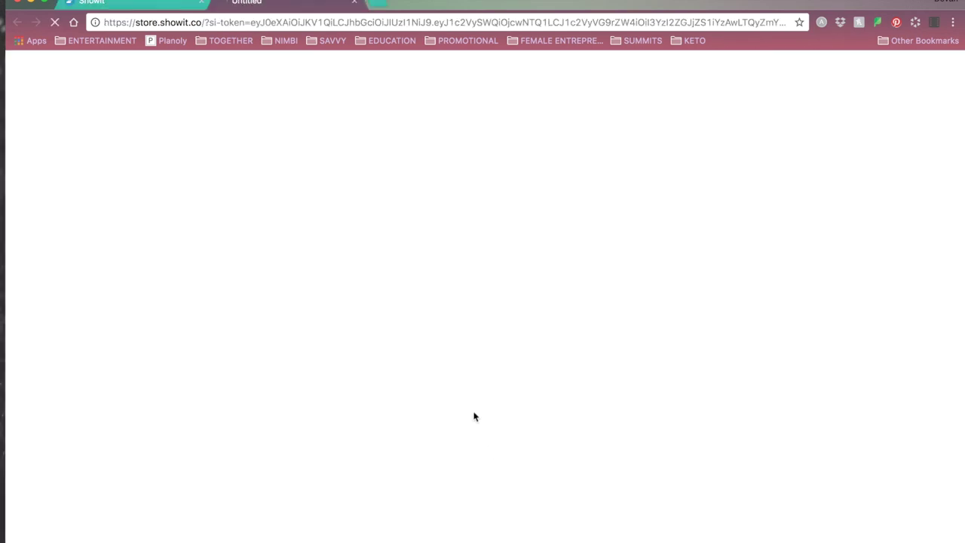
{"action": "scroll", "coordinate": [319, 299], "scroll_direction": "down", "scroll_amount": 5}
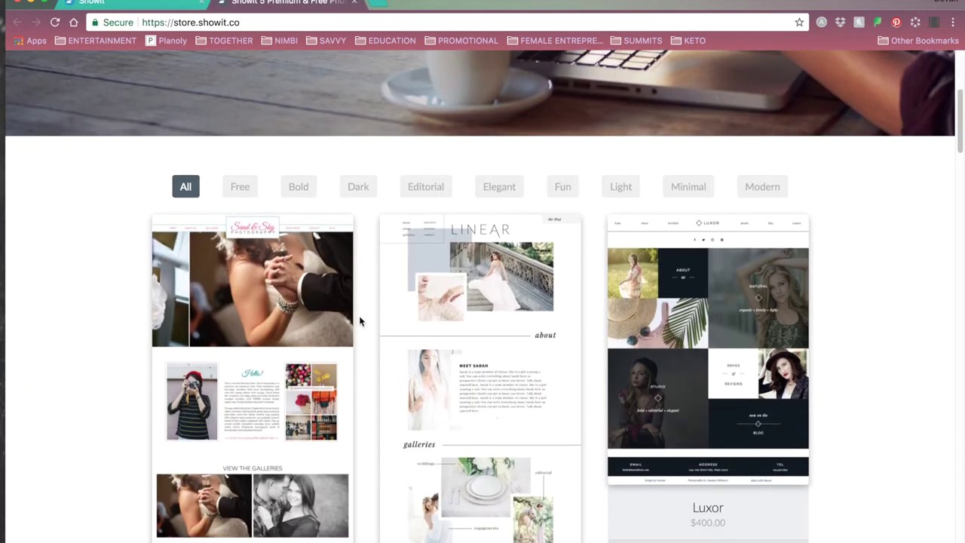
{"action": "scroll", "coordinate": [360, 321], "scroll_direction": "down", "scroll_amount": 2}
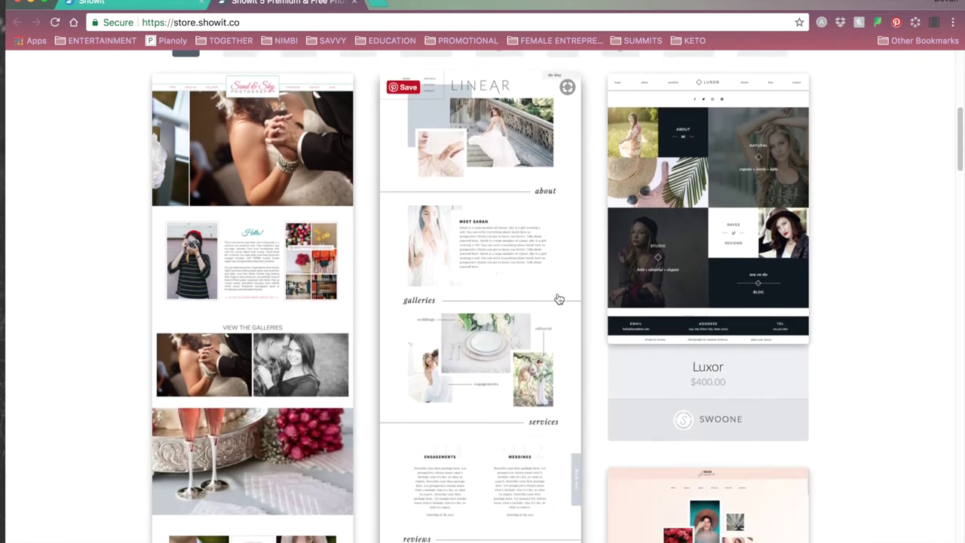
{"action": "scroll", "coordinate": [559, 299], "scroll_direction": "down", "scroll_amount": 5}
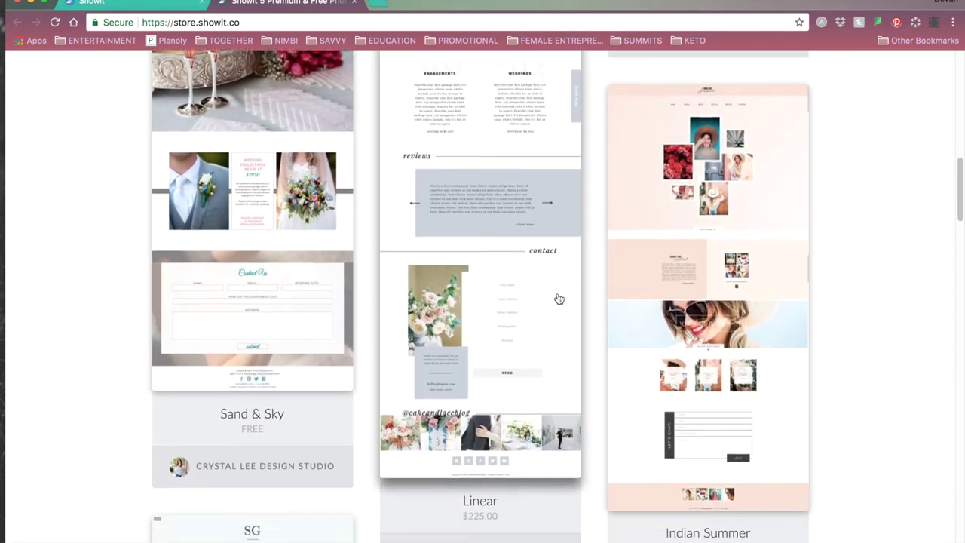
Preview the Linear design and look through its desktop layout down to the footer.
{"action": "left_click", "coordinate": [559, 299]}
{"action": "scroll", "coordinate": [647, 295], "scroll_direction": "down", "scroll_amount": 6}
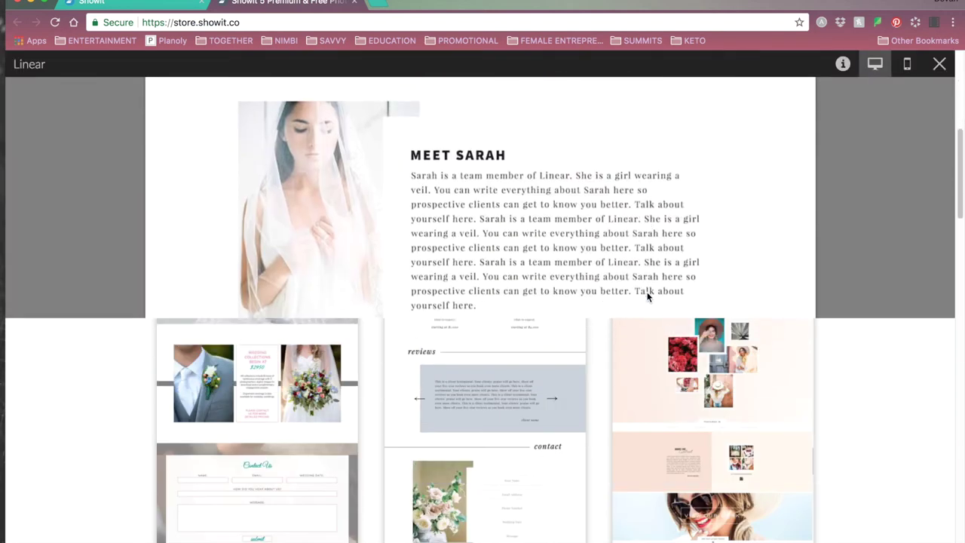
{"action": "scroll", "coordinate": [647, 296], "scroll_direction": "down", "scroll_amount": 10}
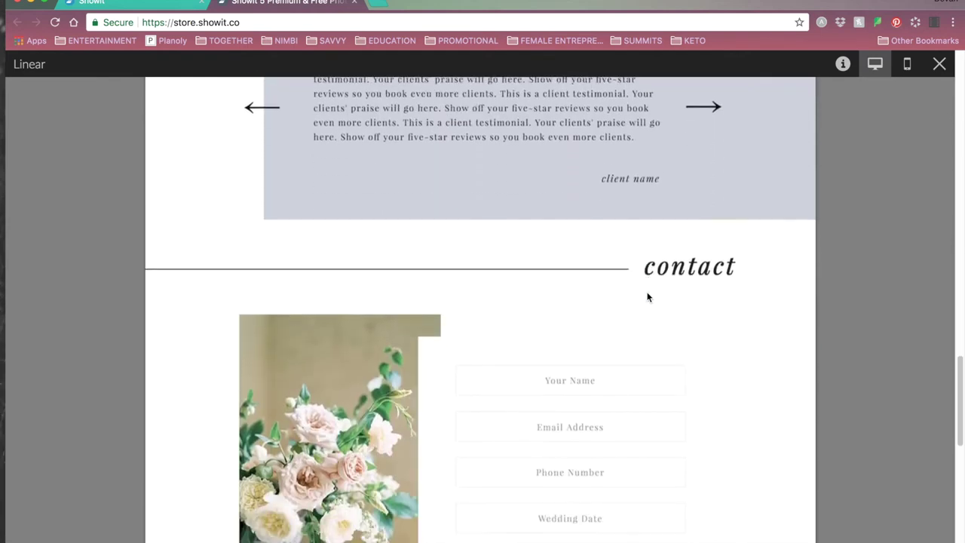
{"action": "scroll", "coordinate": [647, 296], "scroll_direction": "down", "scroll_amount": 7}
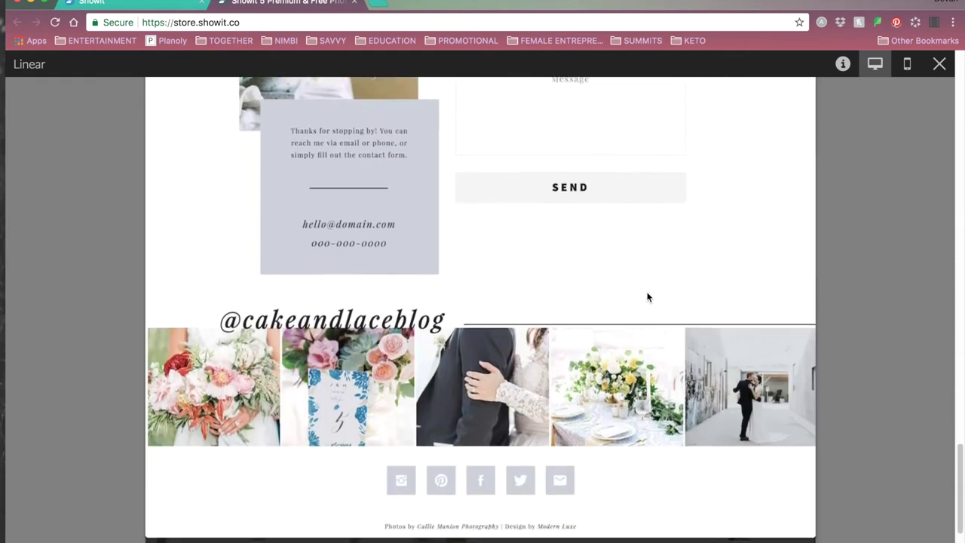
{"action": "scroll", "coordinate": [646, 295], "scroll_direction": "down", "scroll_amount": 3}
Open the Linear design's product page and launch its live demo.
{"action": "left_click", "coordinate": [488, 432]}
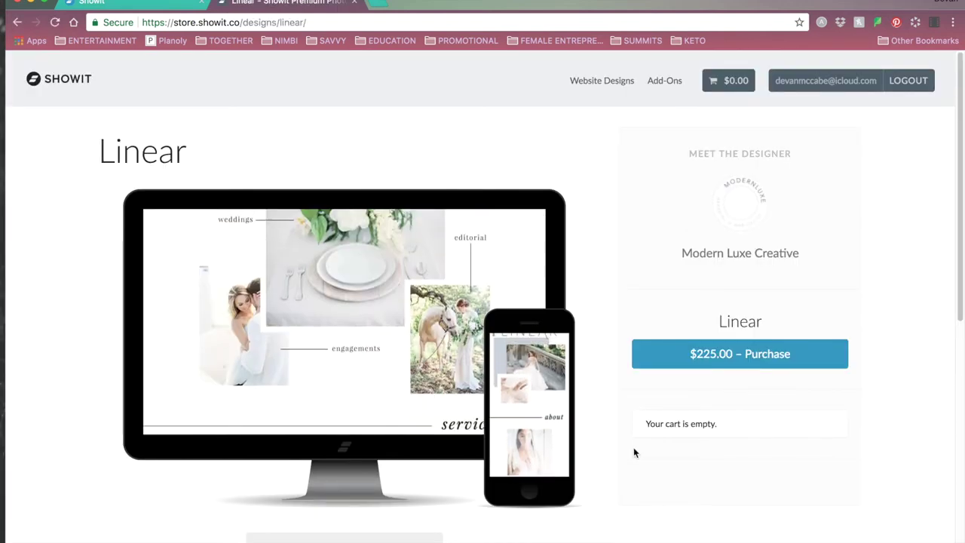
{"action": "scroll", "coordinate": [634, 452], "scroll_direction": "down", "scroll_amount": 3}
{"action": "left_click", "coordinate": [344, 413]}
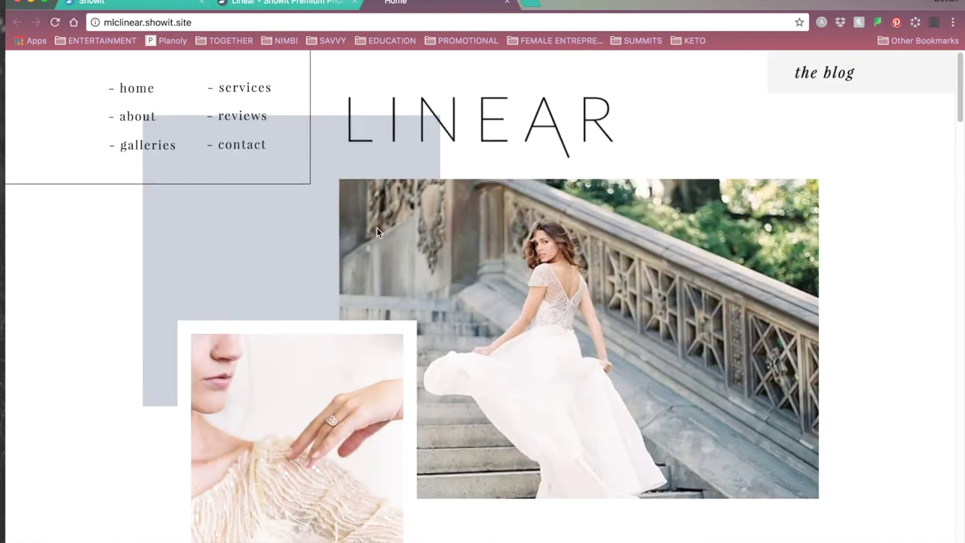
Explore the Linear live demo through its about and galleries sections, try the editorial gallery link, and close the demo.
{"action": "scroll", "coordinate": [376, 227], "scroll_direction": "down", "scroll_amount": 4}
{"action": "scroll", "coordinate": [486, 368], "scroll_direction": "down", "scroll_amount": 7}
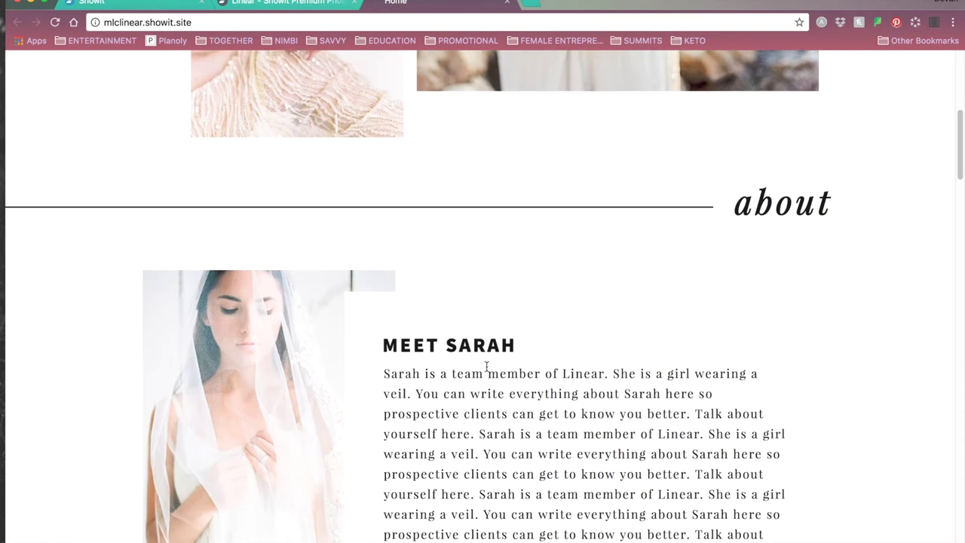
{"action": "scroll", "coordinate": [488, 369], "scroll_direction": "down", "scroll_amount": 4}
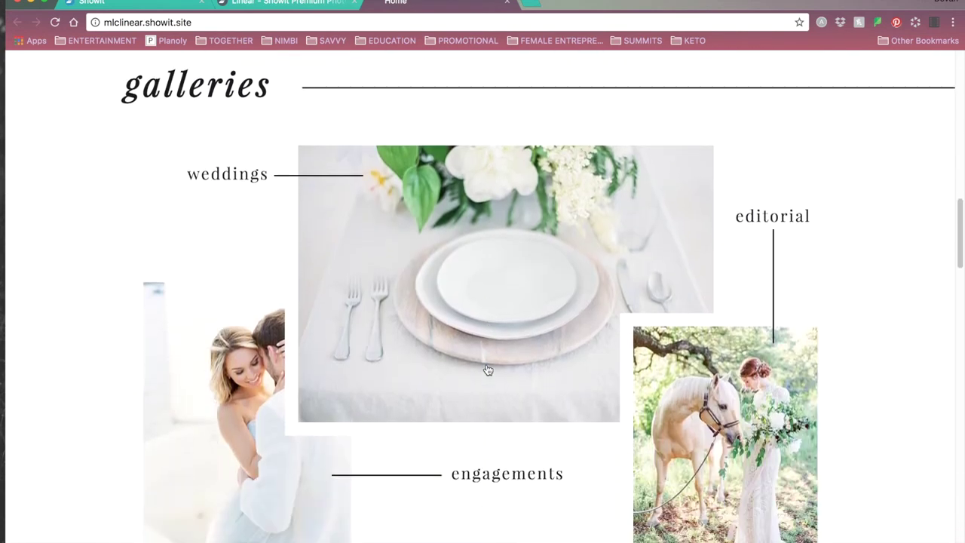
{"action": "scroll", "coordinate": [488, 369], "scroll_direction": "down", "scroll_amount": 1}
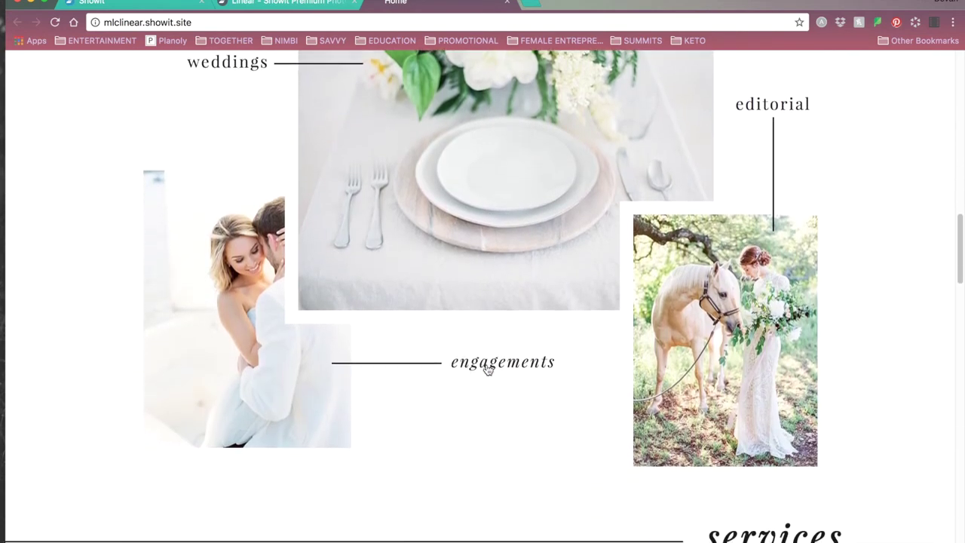
{"action": "left_click", "coordinate": [755, 111]}
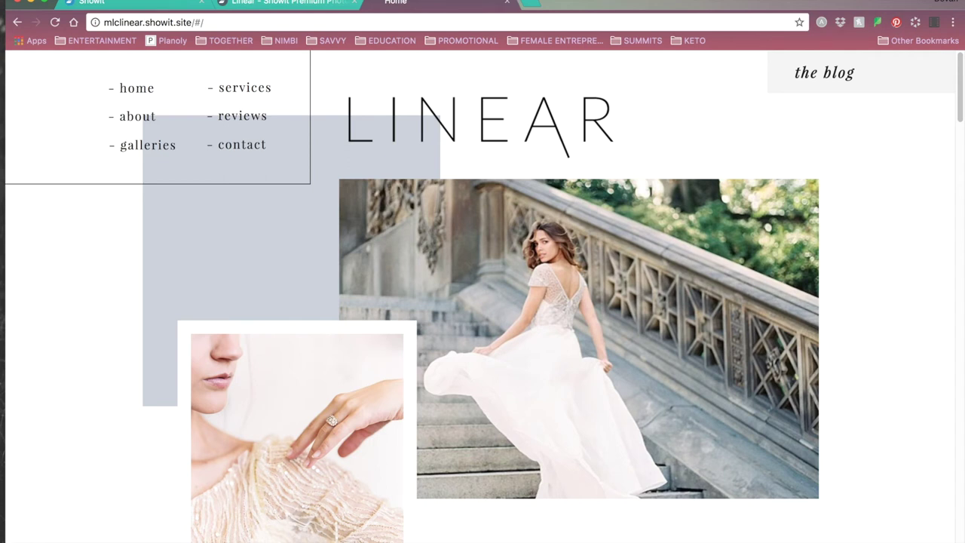
{"action": "left_click", "coordinate": [507, 1]}
Review the Linear product page's description, designer and purchase details.
{"action": "scroll", "coordinate": [538, 344], "scroll_direction": "down", "scroll_amount": 1}
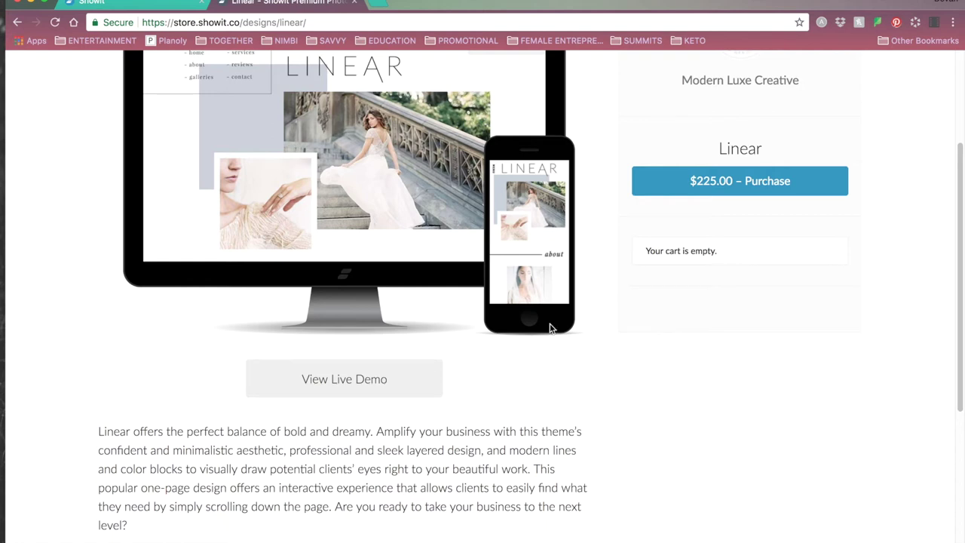
{"action": "scroll", "coordinate": [620, 286], "scroll_direction": "up", "scroll_amount": 2}
{"action": "scroll", "coordinate": [620, 286], "scroll_direction": "up", "scroll_amount": 2}
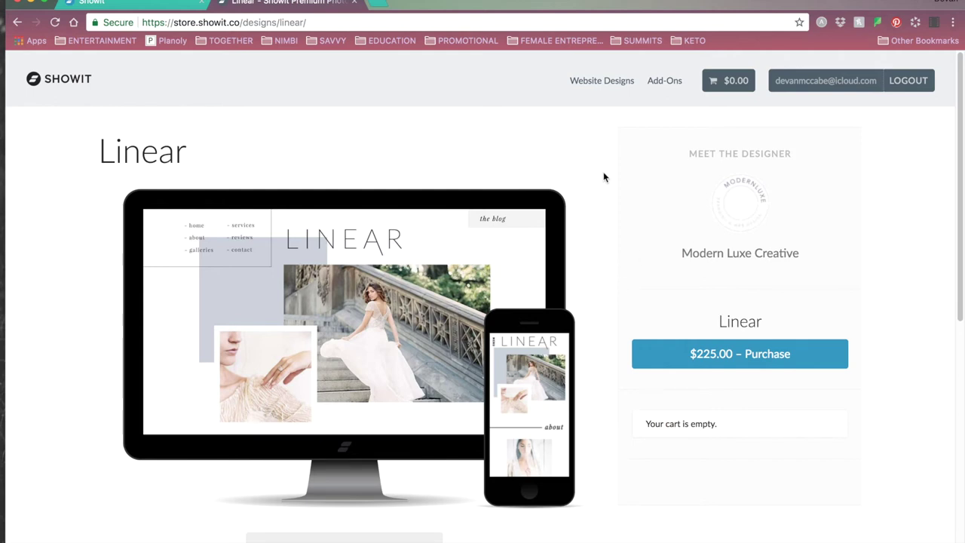
Open the store's full Website Designs catalogue and browse through the available templates and their prices.
{"action": "left_click", "coordinate": [586, 80]}
{"action": "scroll", "coordinate": [568, 218], "scroll_direction": "down", "scroll_amount": 10}
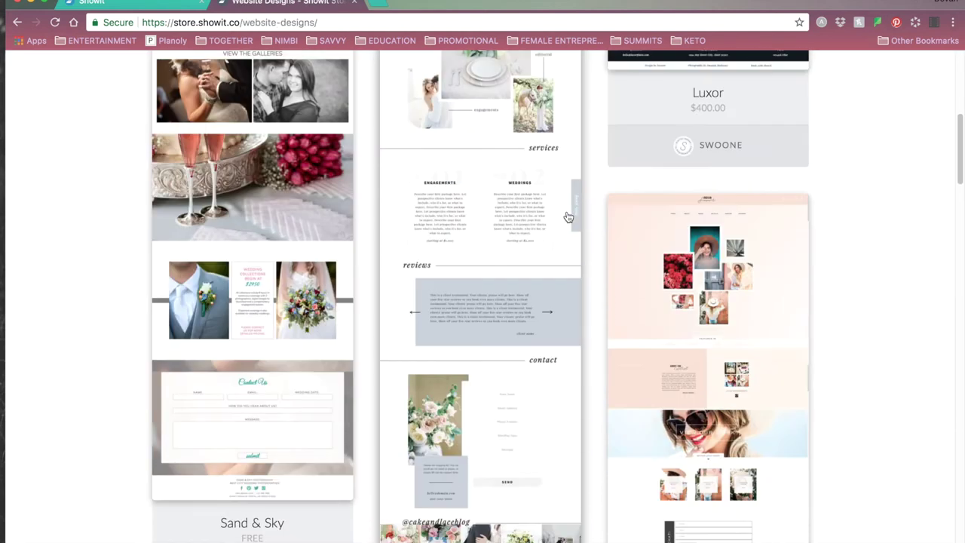
{"action": "scroll", "coordinate": [568, 218], "scroll_direction": "down", "scroll_amount": 7}
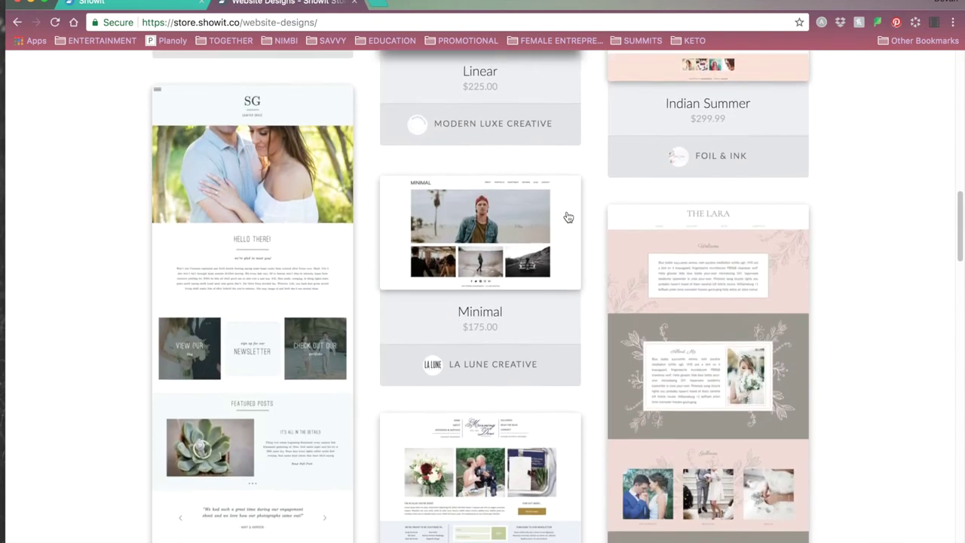
{"action": "scroll", "coordinate": [569, 217], "scroll_direction": "down", "scroll_amount": 5}
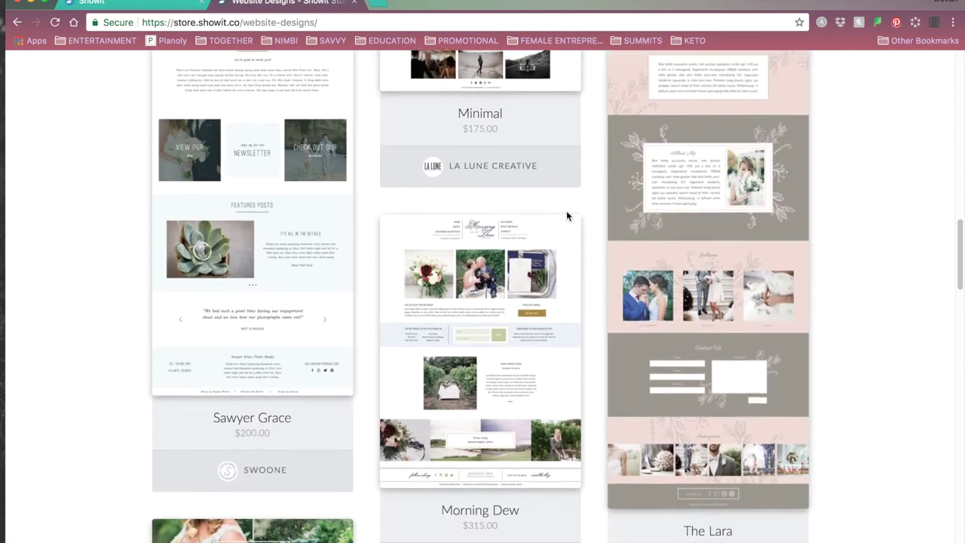
{"action": "scroll", "coordinate": [554, 289], "scroll_direction": "down", "scroll_amount": 1}
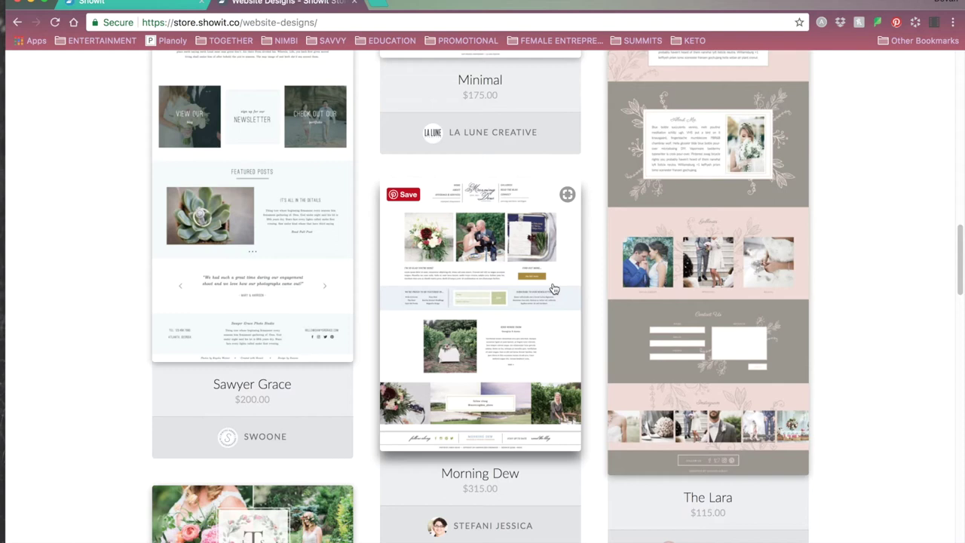
{"action": "scroll", "coordinate": [554, 289], "scroll_direction": "down", "scroll_amount": 10}
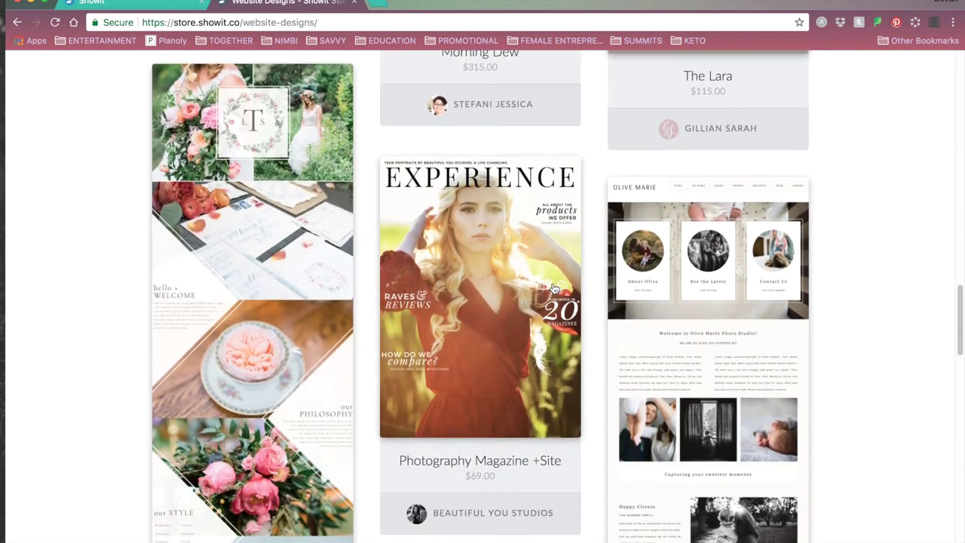
{"action": "scroll", "coordinate": [554, 289], "scroll_direction": "down", "scroll_amount": 11}
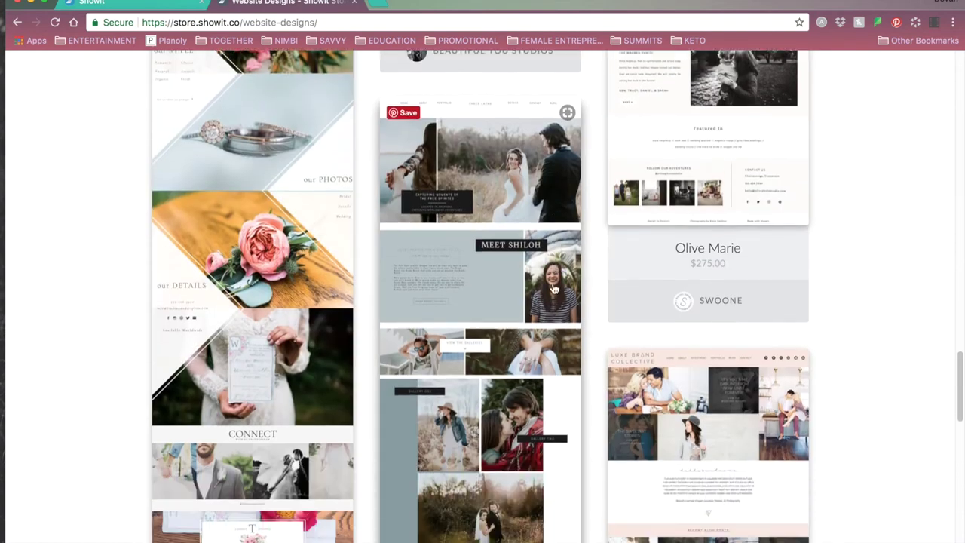
{"action": "scroll", "coordinate": [554, 289], "scroll_direction": "down", "scroll_amount": 12}
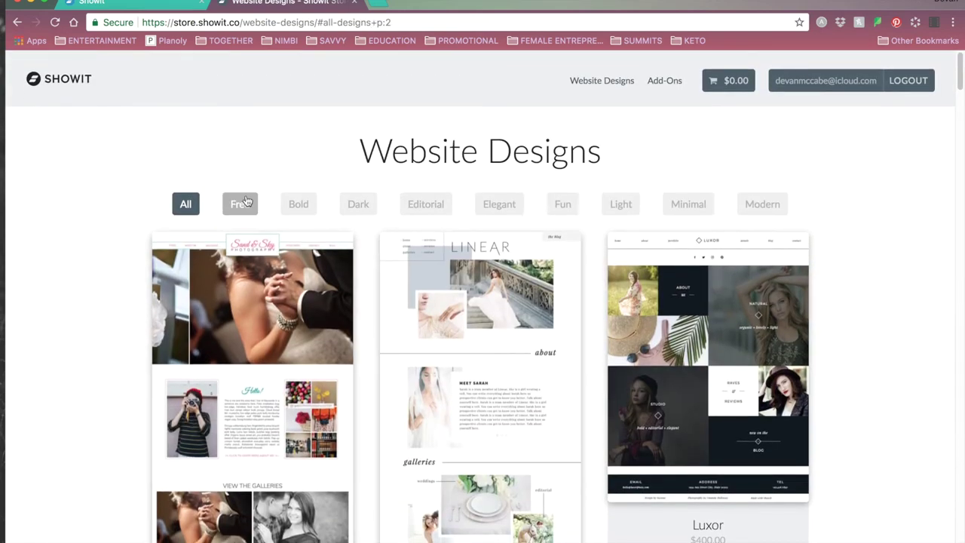
Filter the website designs by the Modern style and by the Light style.
{"action": "left_click", "coordinate": [763, 203]}
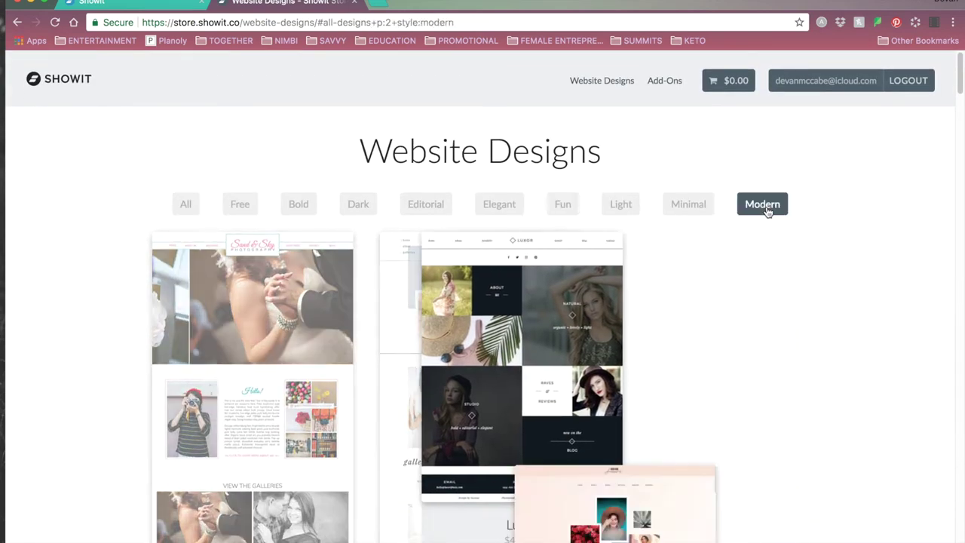
{"action": "left_click", "coordinate": [620, 205]}
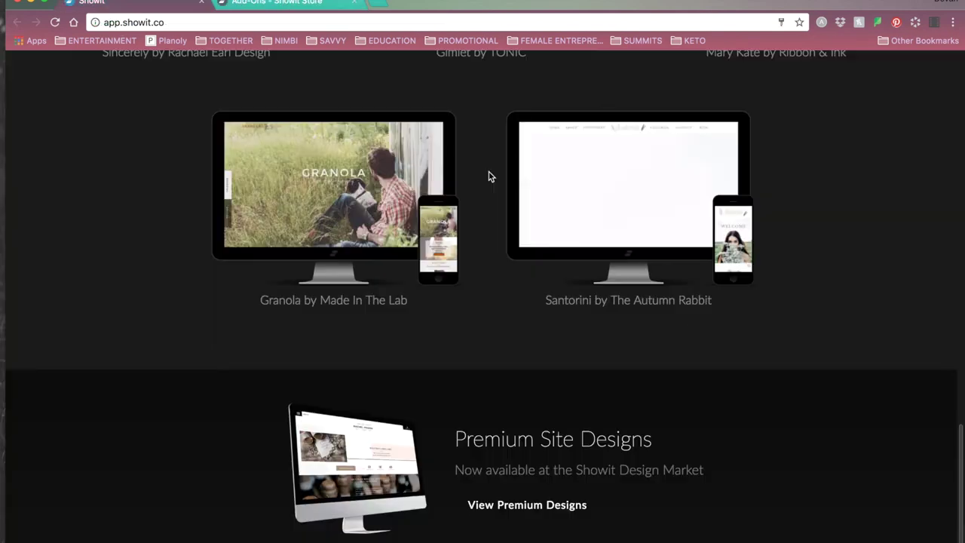
In the Showit app's design list, choose Alive & Free by Go Live HQ and start a site from it.
{"action": "scroll", "coordinate": [488, 176], "scroll_direction": "up", "scroll_amount": 10}
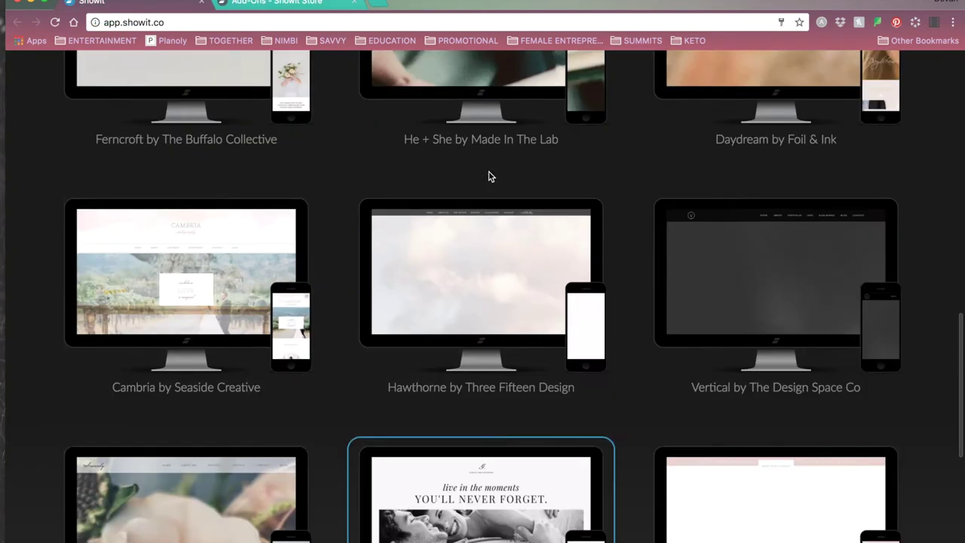
{"action": "scroll", "coordinate": [488, 174], "scroll_direction": "up", "scroll_amount": 5}
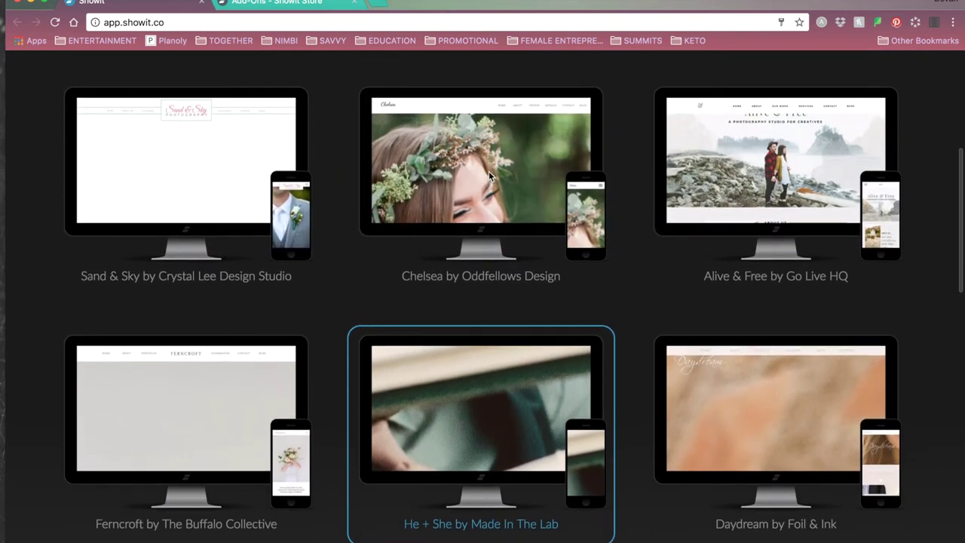
{"action": "left_click", "coordinate": [776, 174]}
{"action": "left_click", "coordinate": [873, 528]}
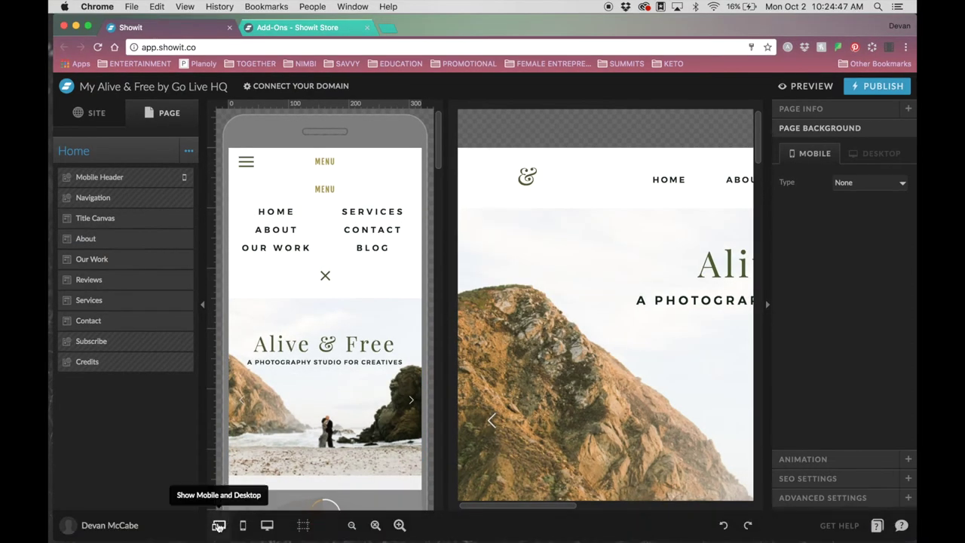
Try the mobile-only, desktop-only and combined canvas views of the Home page, ending with desktop only.
{"action": "left_click", "coordinate": [243, 525]}
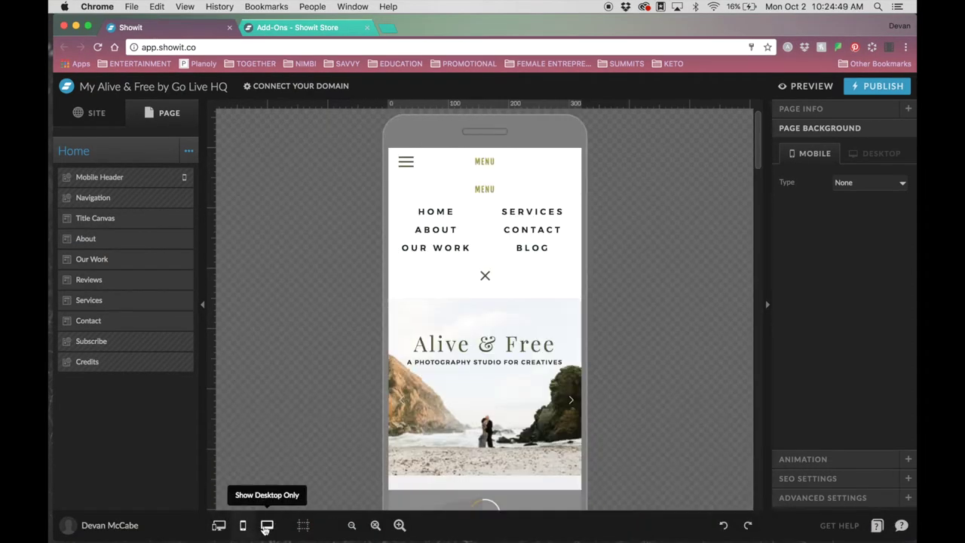
{"action": "left_click", "coordinate": [268, 526]}
{"action": "left_click", "coordinate": [243, 525]}
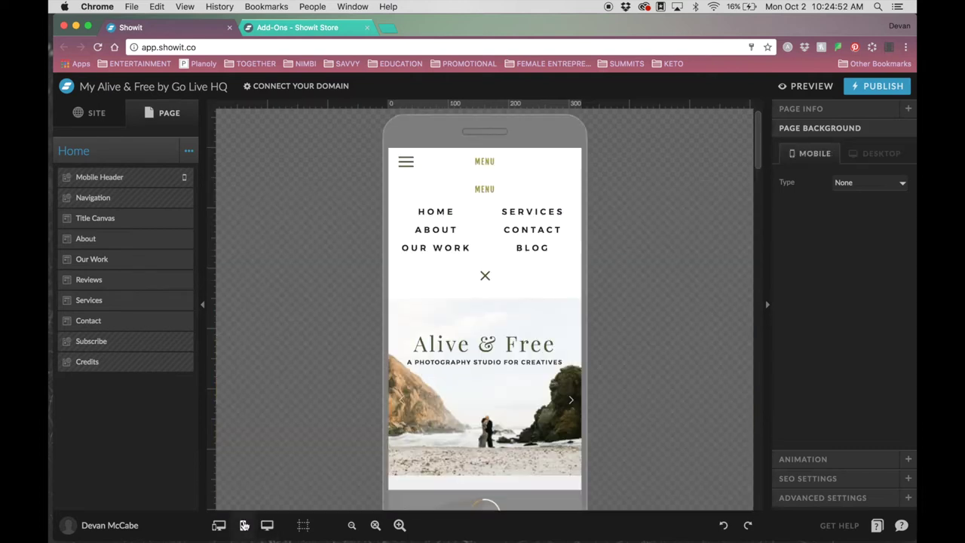
{"action": "left_click", "coordinate": [222, 526]}
{"action": "left_click", "coordinate": [266, 525]}
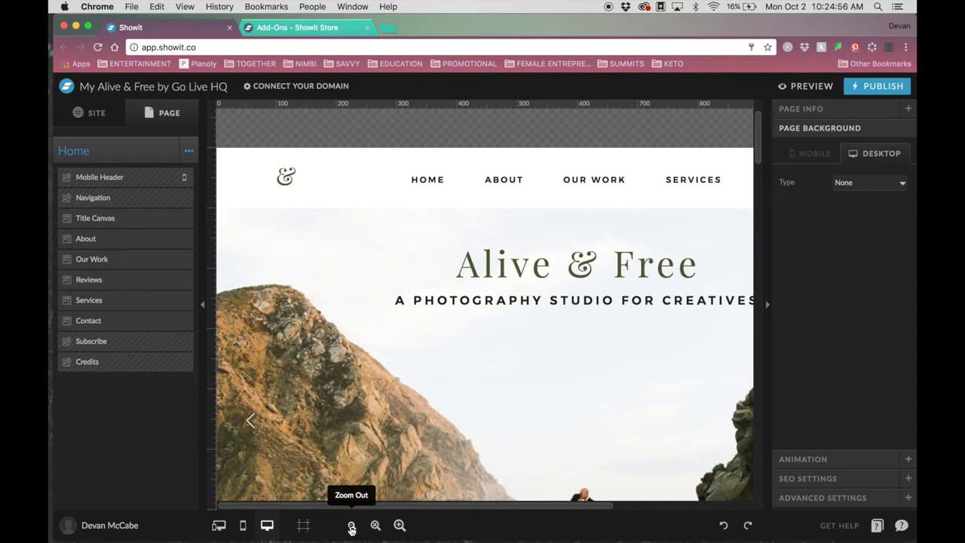
Try the canvas zoom controls on the desktop Home page, ending zoomed out with the title, About and Our Work sections in view.
{"action": "left_click", "coordinate": [351, 526]}
{"action": "left_click", "coordinate": [351, 526]}
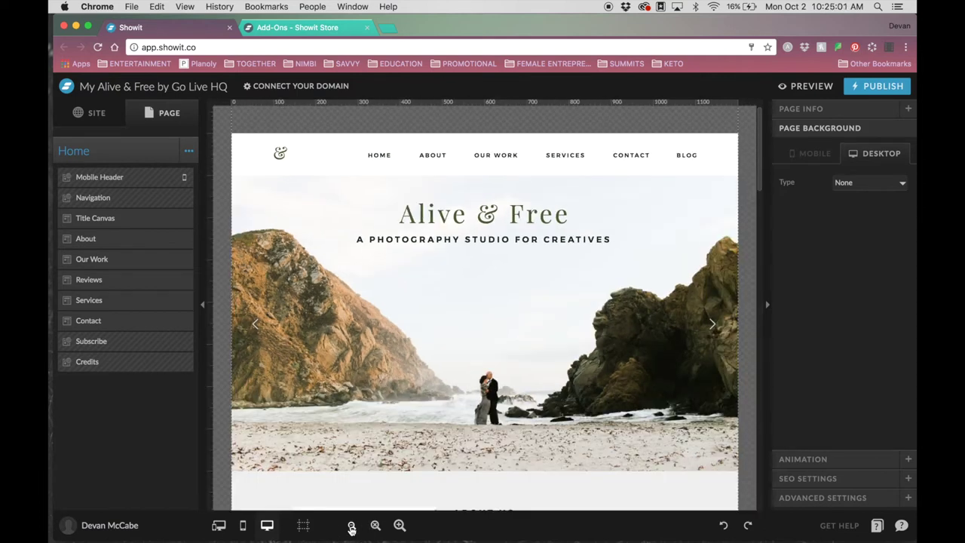
{"action": "left_click", "coordinate": [351, 526]}
{"action": "left_click", "coordinate": [351, 526]}
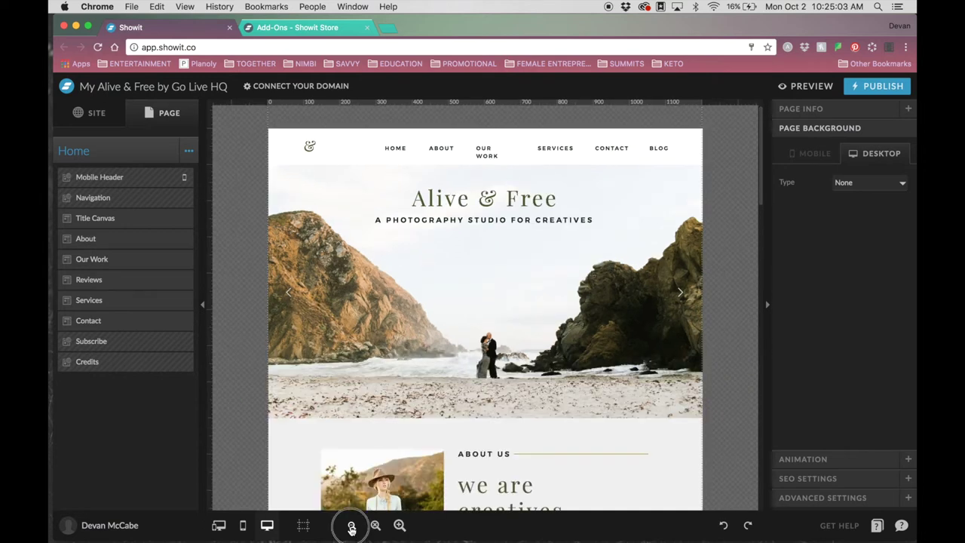
{"action": "scroll", "coordinate": [467, 412], "scroll_direction": "down", "scroll_amount": 2}
{"action": "scroll", "coordinate": [467, 412], "scroll_direction": "down", "scroll_amount": 1}
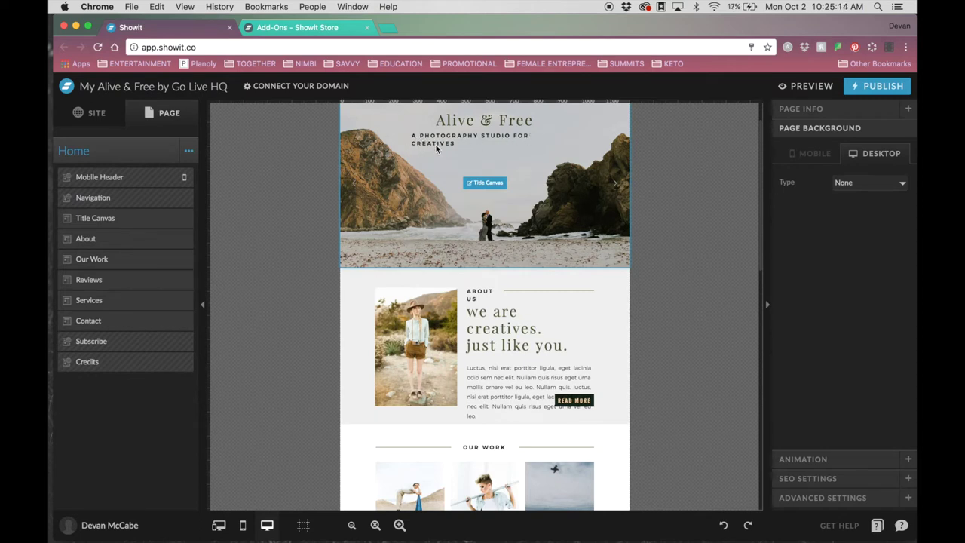
{"action": "left_click", "coordinate": [399, 526]}
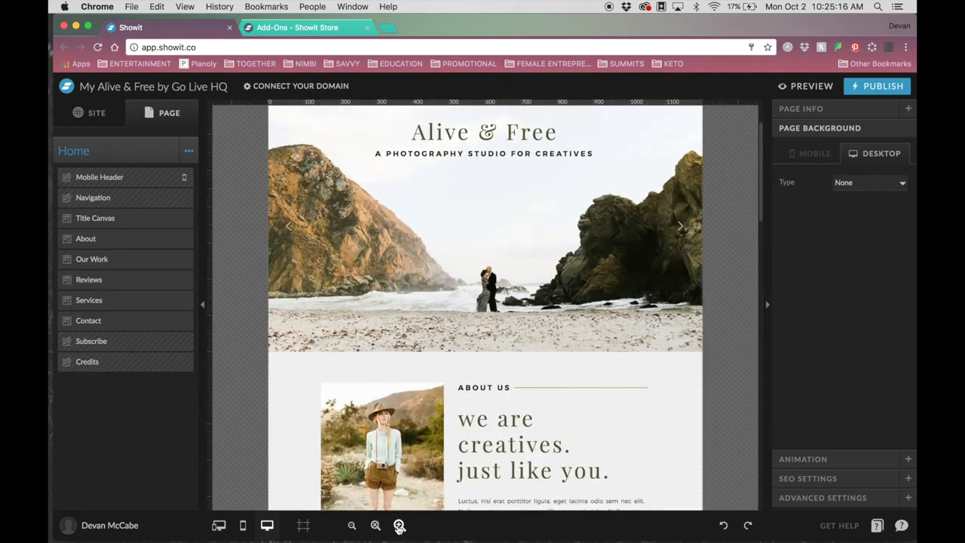
{"action": "left_click", "coordinate": [352, 525]}
{"action": "left_click", "coordinate": [352, 525]}
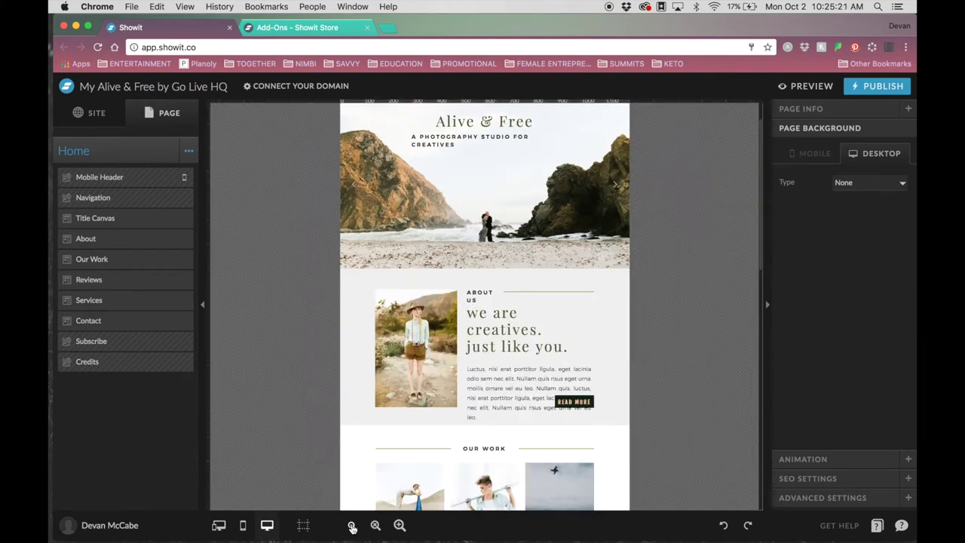
Zoom the desktop Home page in three levels so the navigation and title canvas fill the view.
{"action": "left_click", "coordinate": [400, 526]}
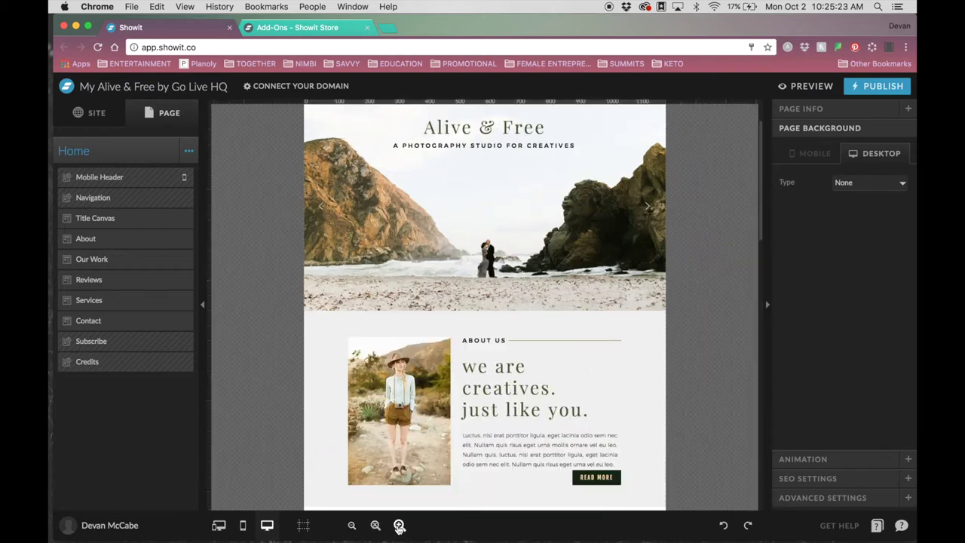
{"action": "left_click", "coordinate": [400, 525]}
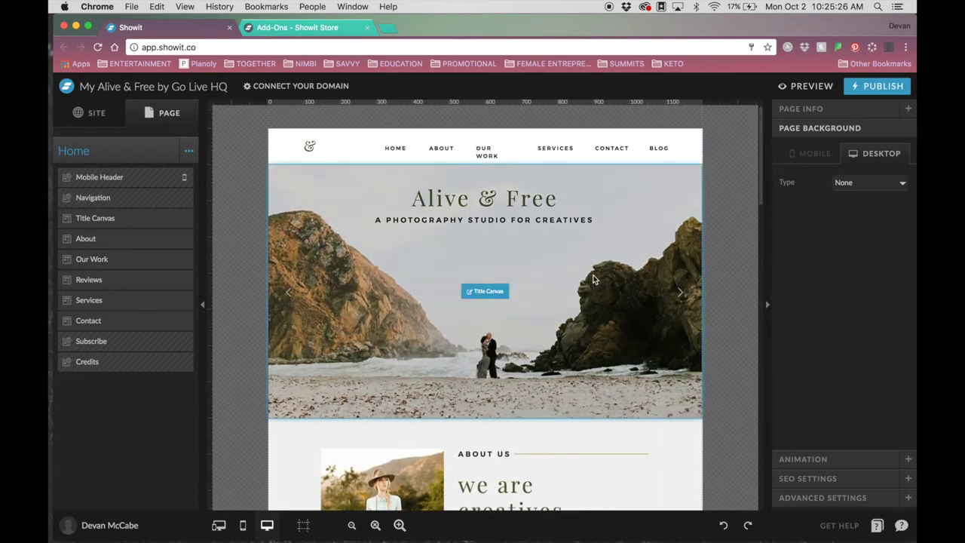
{"action": "left_click", "coordinate": [400, 525]}
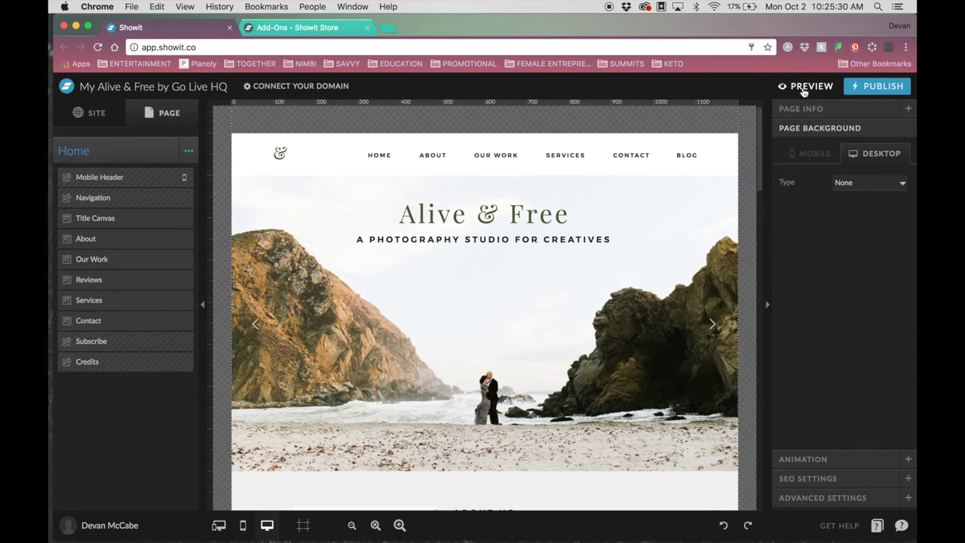
Open the desktop site preview in its own browser tab, review the Home page down past the contact form, and close both.
{"action": "left_click", "coordinate": [804, 87]}
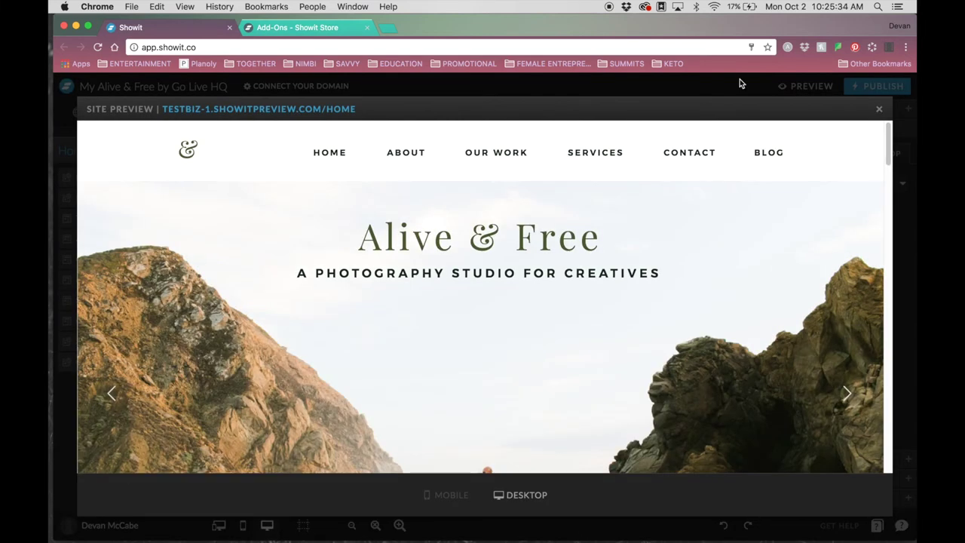
{"action": "left_click", "coordinate": [297, 110]}
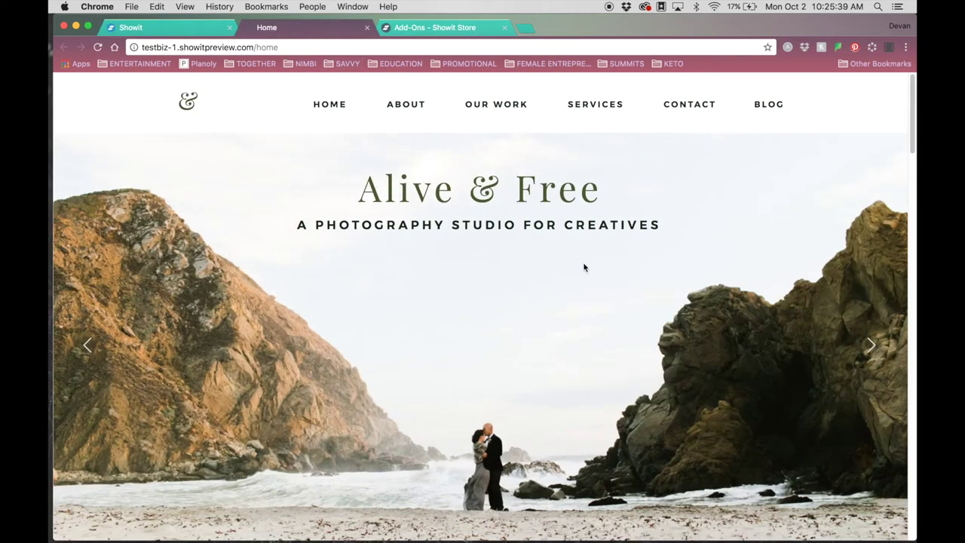
{"action": "scroll", "coordinate": [583, 267], "scroll_direction": "down", "scroll_amount": 1}
{"action": "scroll", "coordinate": [583, 267], "scroll_direction": "up", "scroll_amount": 1}
{"action": "scroll", "coordinate": [583, 267], "scroll_direction": "down", "scroll_amount": 3}
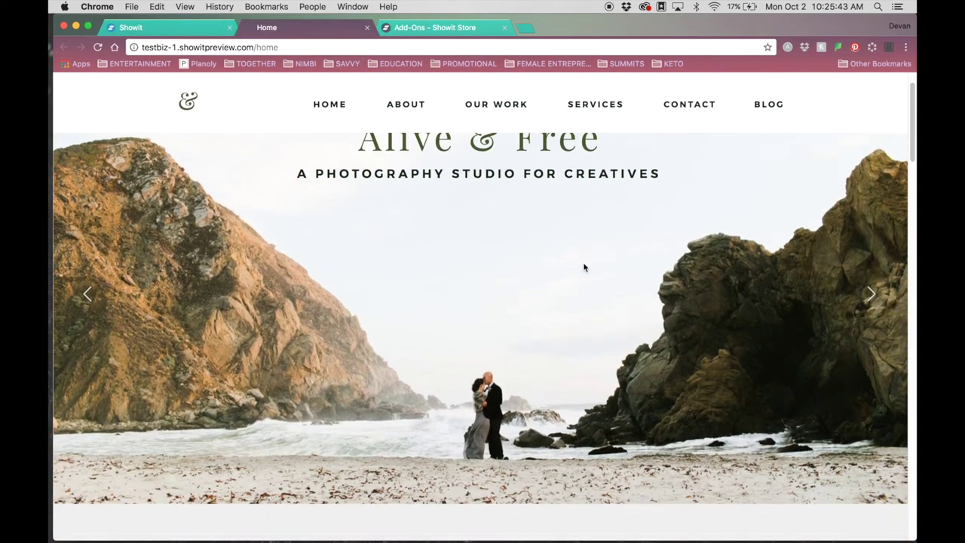
{"action": "scroll", "coordinate": [583, 267], "scroll_direction": "down", "scroll_amount": 10}
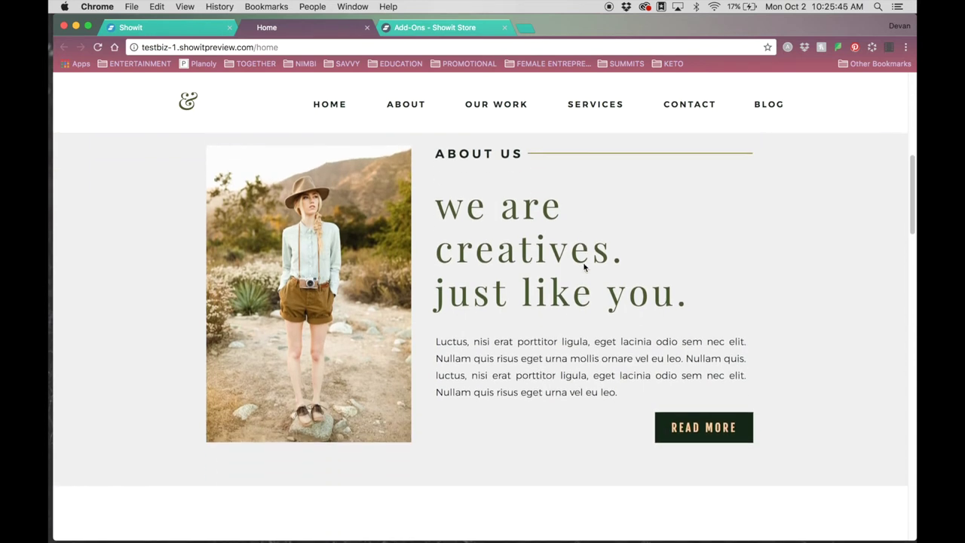
{"action": "scroll", "coordinate": [584, 264], "scroll_direction": "down", "scroll_amount": 8}
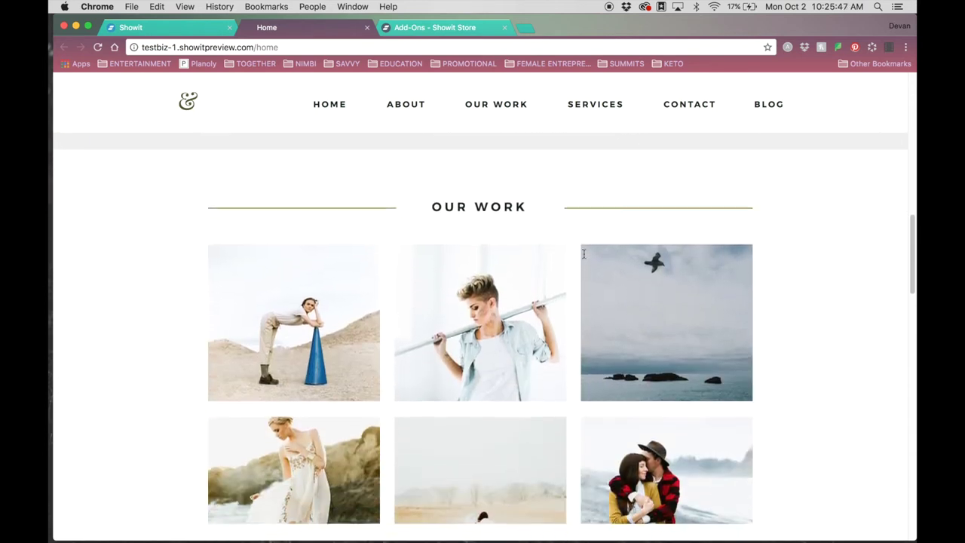
{"action": "scroll", "coordinate": [583, 254], "scroll_direction": "down", "scroll_amount": 17}
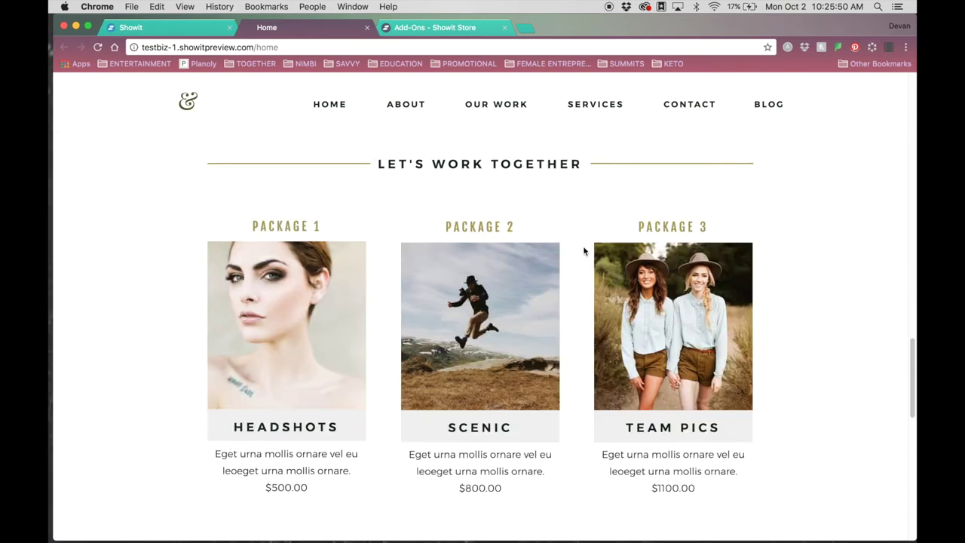
{"action": "scroll", "coordinate": [584, 251], "scroll_direction": "down", "scroll_amount": 5}
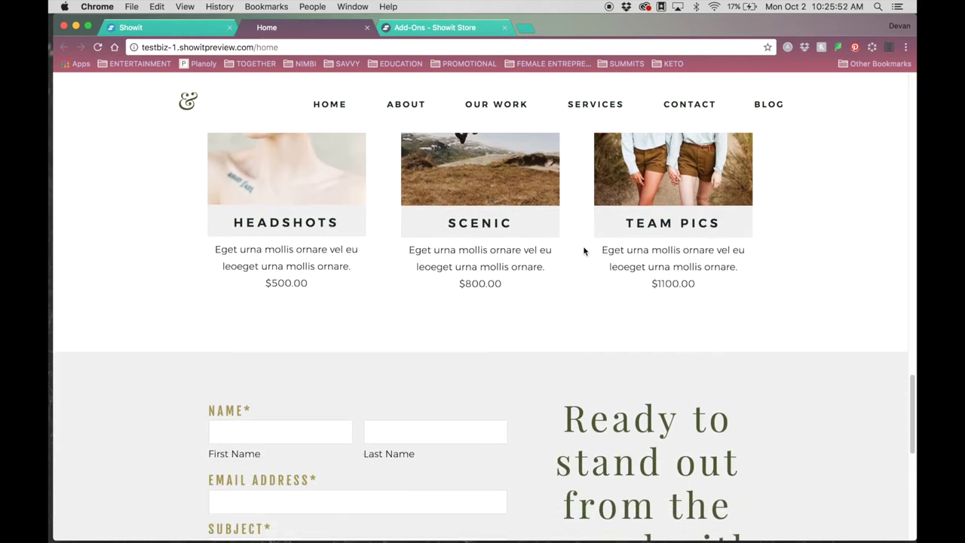
{"action": "scroll", "coordinate": [584, 251], "scroll_direction": "down", "scroll_amount": 8}
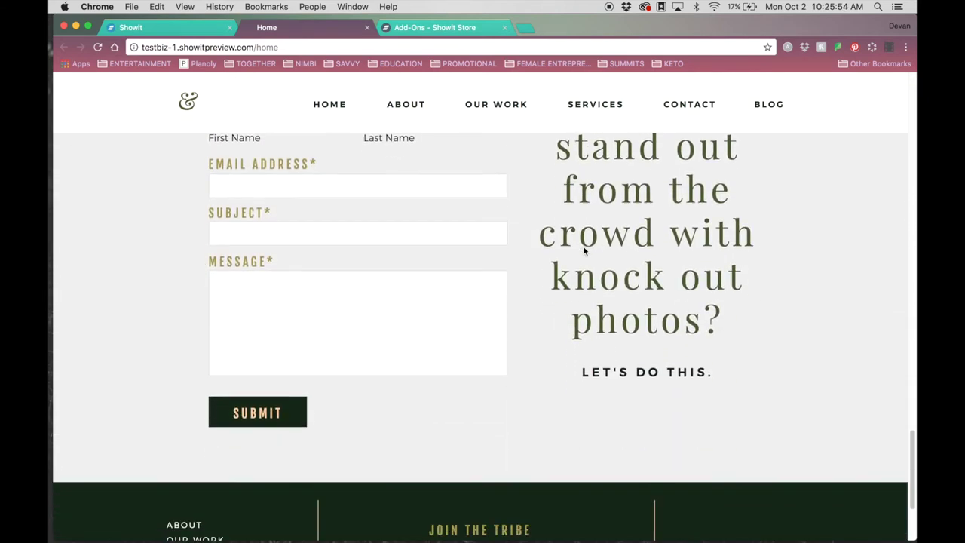
{"action": "scroll", "coordinate": [584, 251], "scroll_direction": "down", "scroll_amount": 4}
{"action": "key", "text": "super+w"}
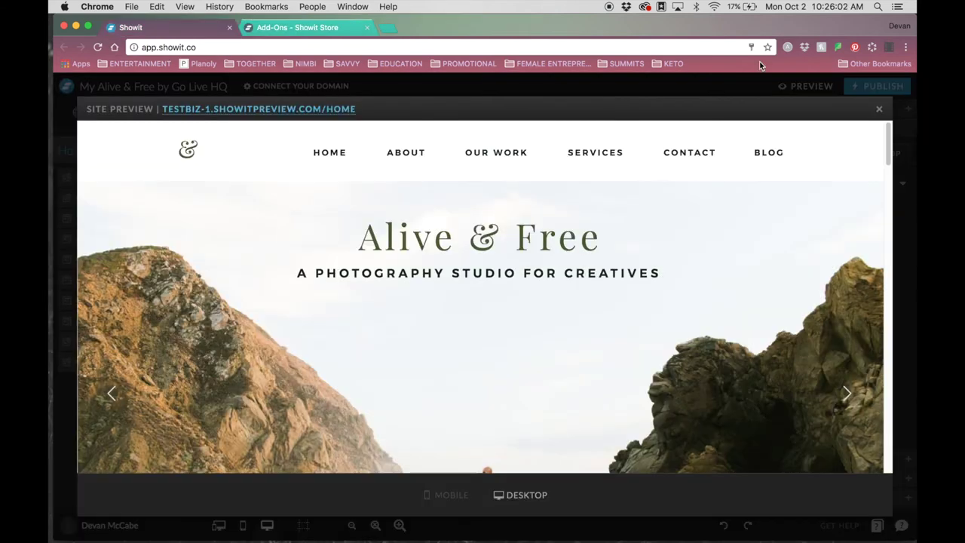
{"action": "left_click", "coordinate": [878, 111]}
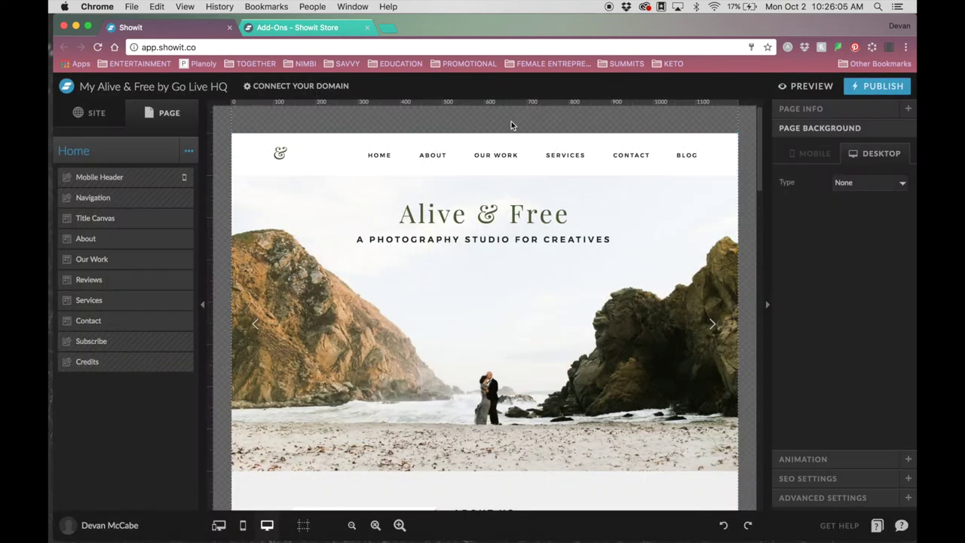
Reopen the site preview in its mobile version, review the Home page from top to bottom and back, and close the preview.
{"action": "left_click", "coordinate": [795, 89]}
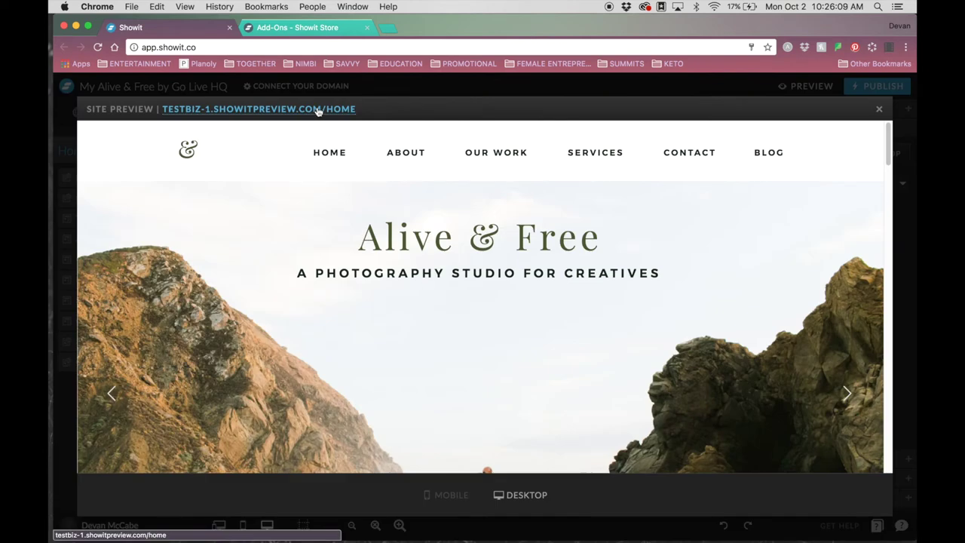
{"action": "left_click", "coordinate": [254, 108]}
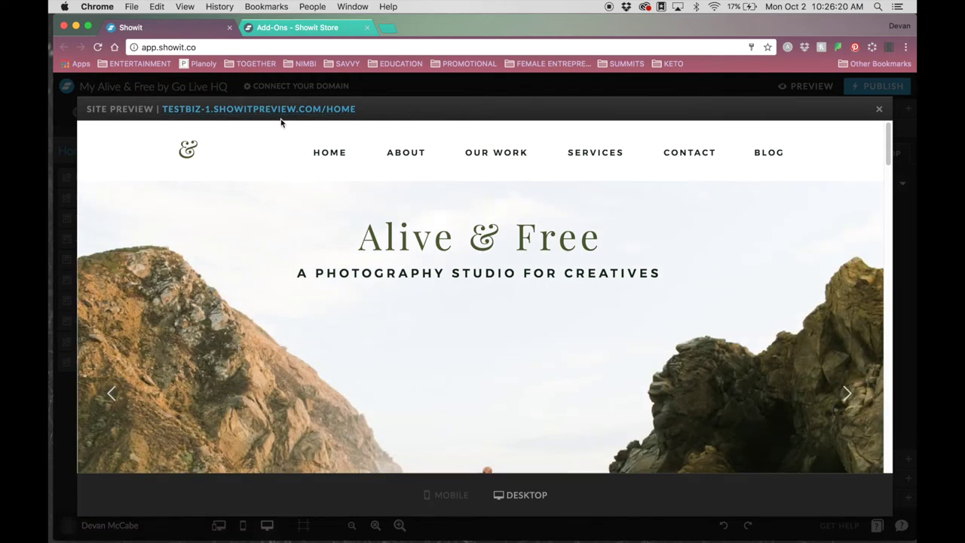
{"action": "left_click", "coordinate": [451, 495]}
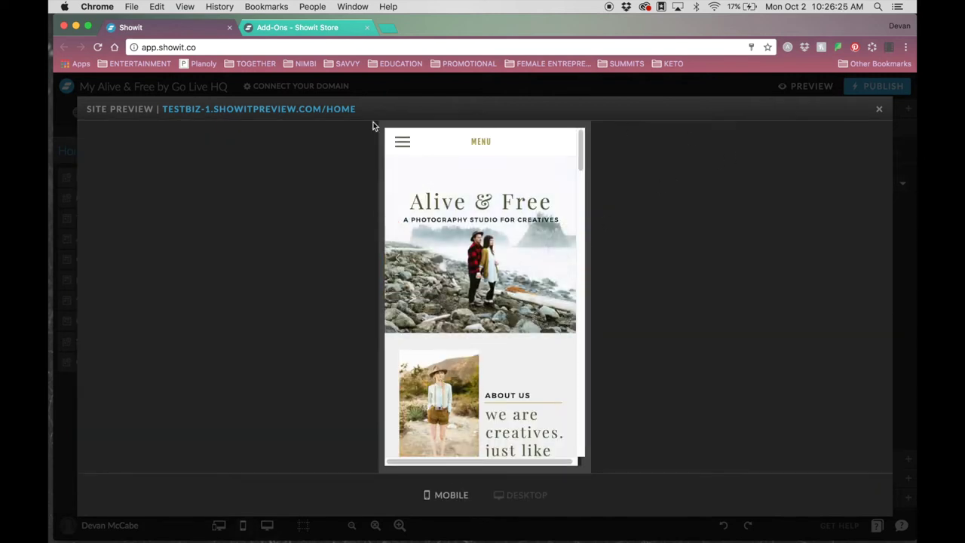
{"action": "scroll", "coordinate": [457, 221], "scroll_direction": "down", "scroll_amount": 10}
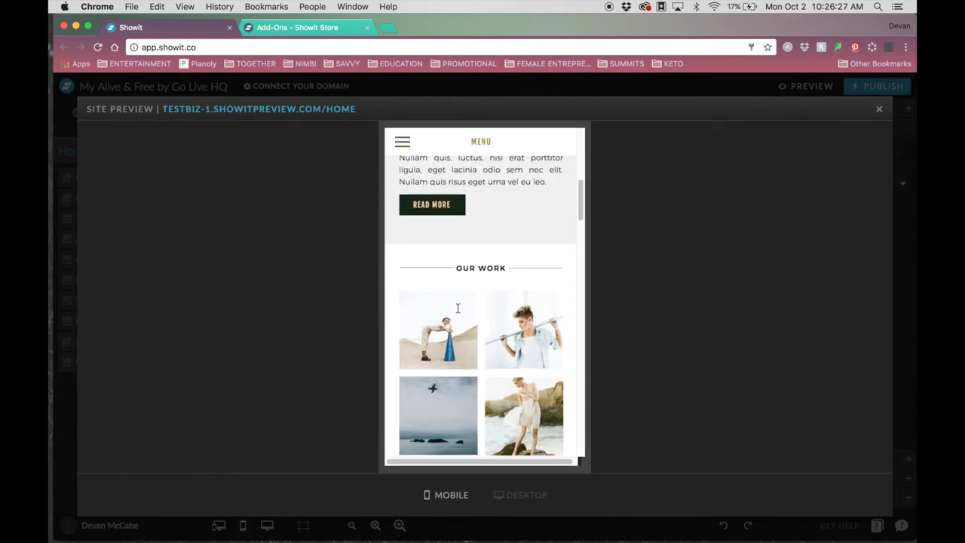
{"action": "scroll", "coordinate": [458, 308], "scroll_direction": "down", "scroll_amount": 10}
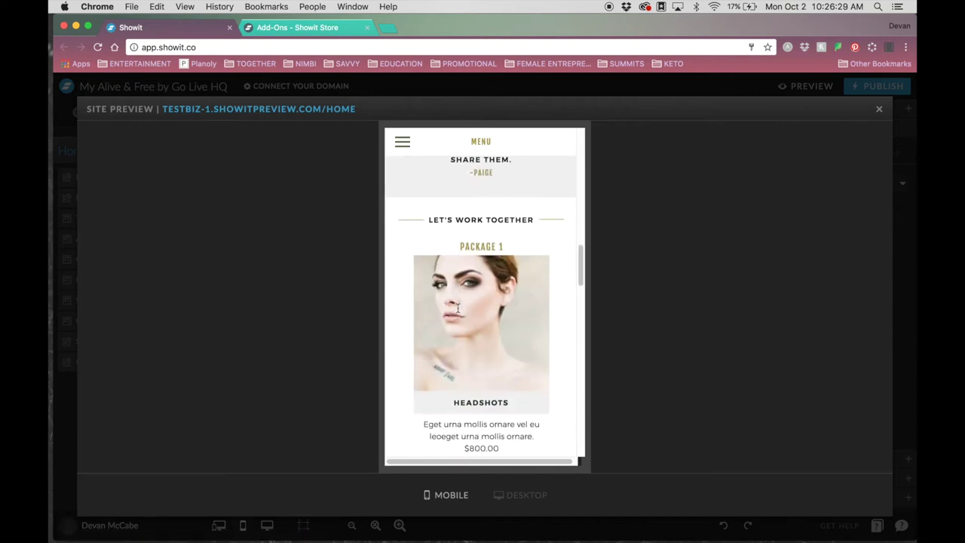
{"action": "scroll", "coordinate": [458, 309], "scroll_direction": "down", "scroll_amount": 5}
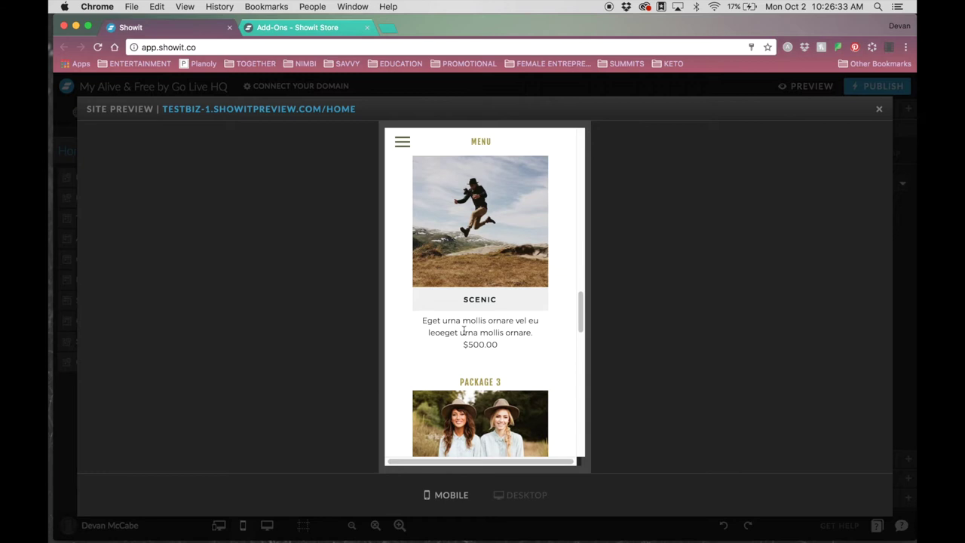
{"action": "scroll", "coordinate": [464, 330], "scroll_direction": "down", "scroll_amount": 15}
{"action": "scroll", "coordinate": [464, 330], "scroll_direction": "up", "scroll_amount": 20}
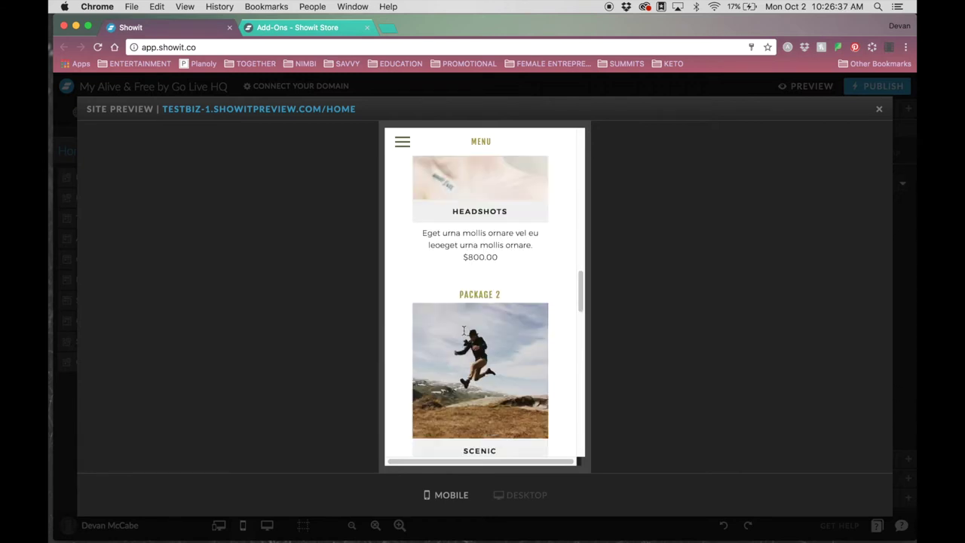
{"action": "scroll", "coordinate": [464, 330], "scroll_direction": "up", "scroll_amount": 15}
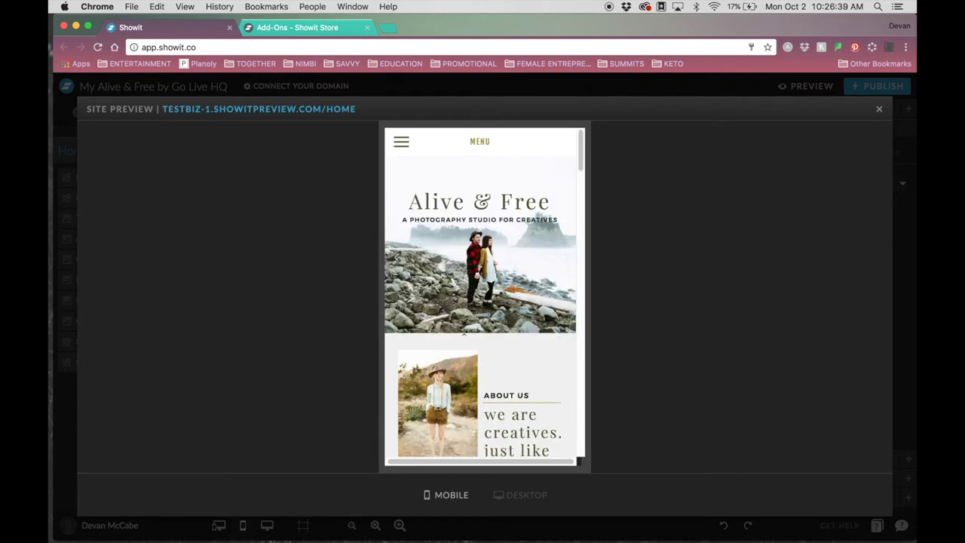
{"action": "left_click", "coordinate": [879, 109]}
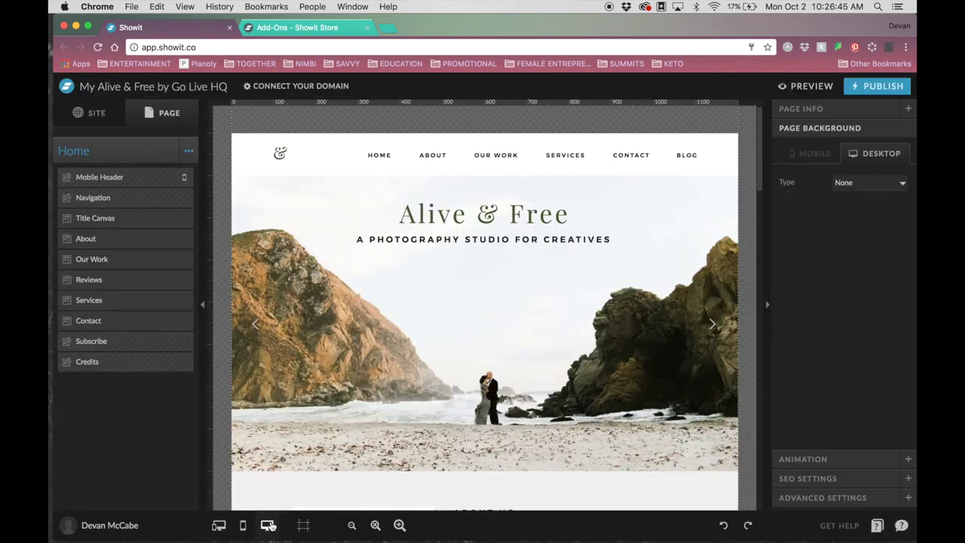
Show the mobile and desktop canvases side by side, zooming the desktop canvas out and the mobile canvas out two levels.
{"action": "left_click", "coordinate": [219, 525]}
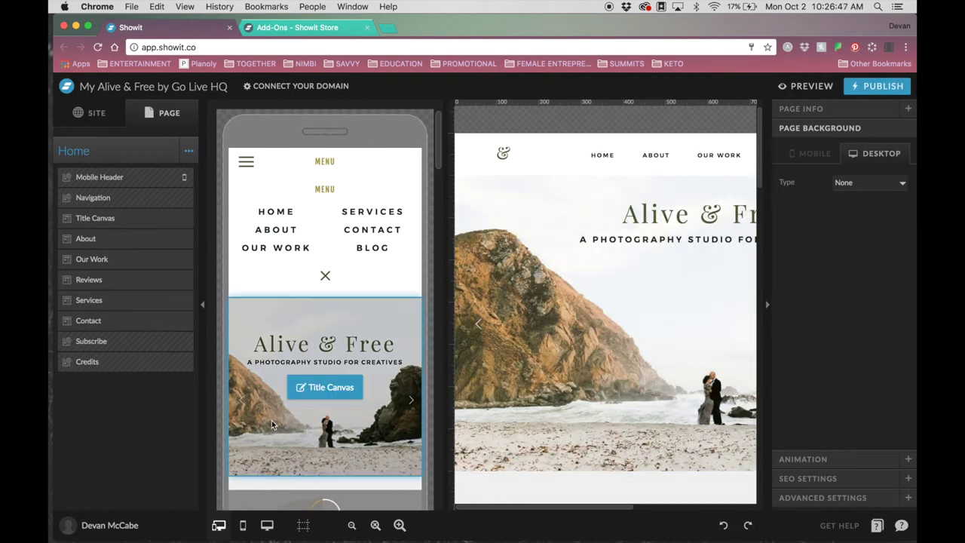
{"action": "left_click", "coordinate": [712, 329]}
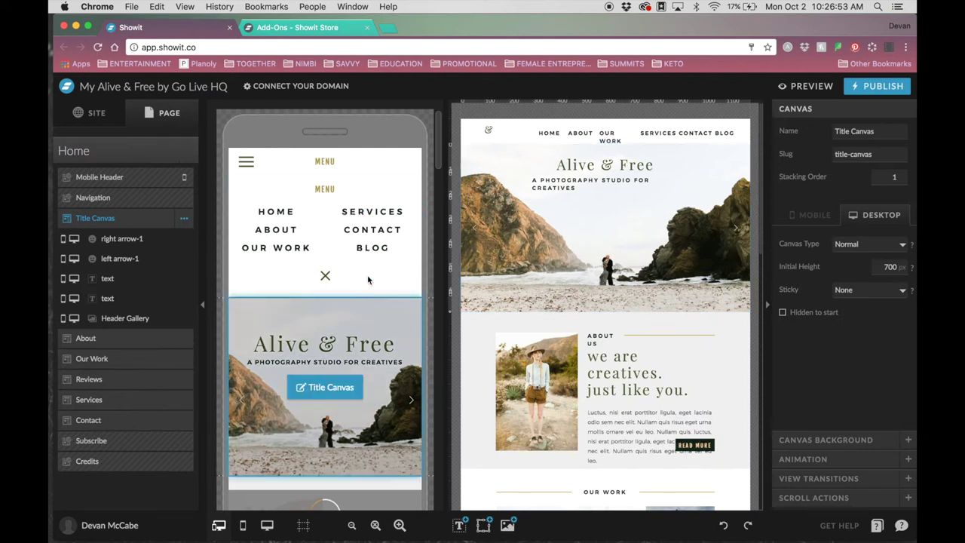
{"action": "left_click", "coordinate": [332, 383]}
{"action": "left_click", "coordinate": [352, 524]}
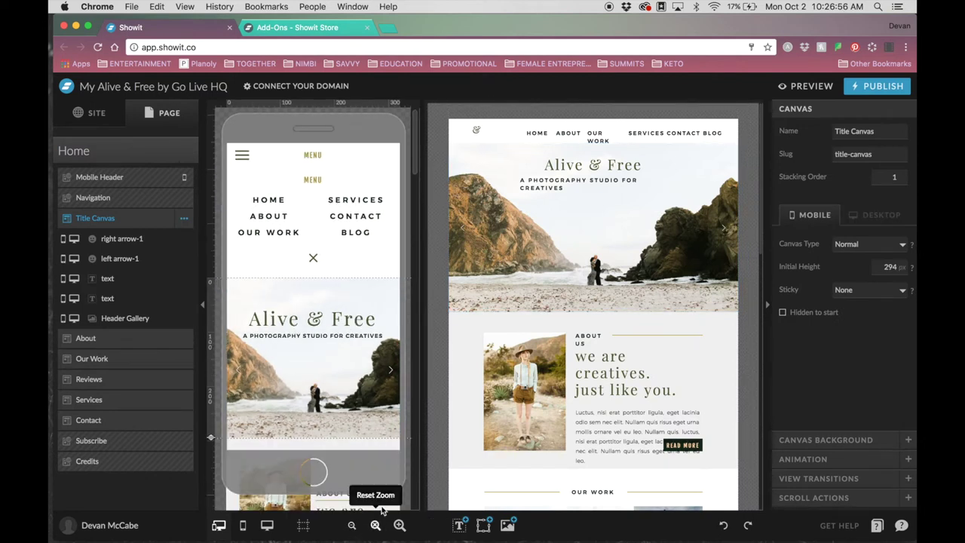
{"action": "left_click", "coordinate": [351, 525]}
Select the desktop About canvas and zoom the desktop view in three levels.
{"action": "left_click", "coordinate": [469, 458]}
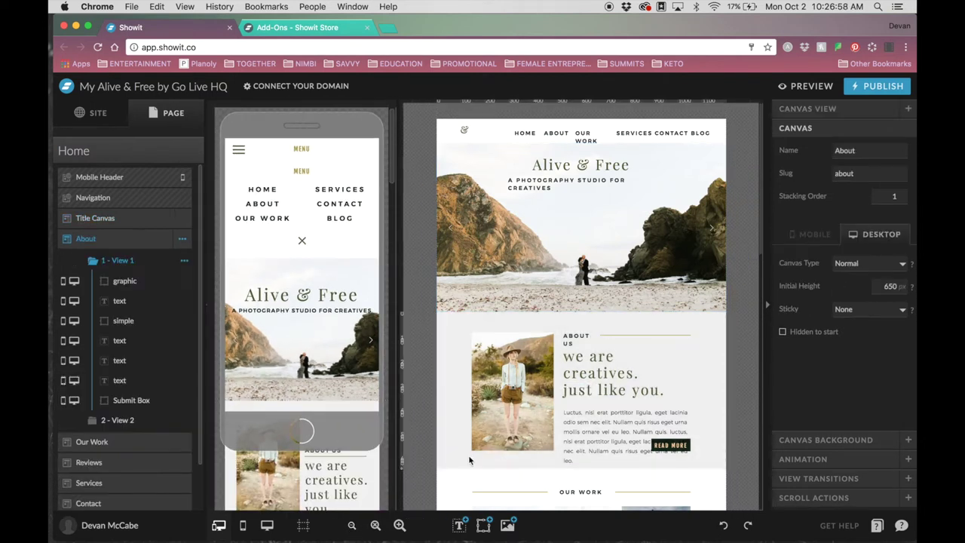
{"action": "left_click", "coordinate": [400, 524]}
{"action": "left_click", "coordinate": [399, 525]}
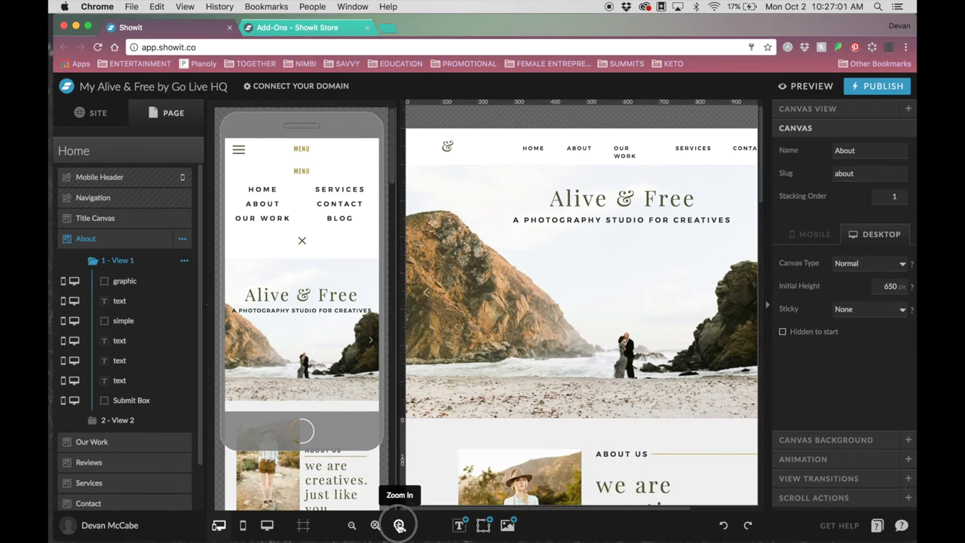
{"action": "left_click", "coordinate": [400, 525]}
Examine the mobile and desktop layouts of the Home page side by side, from the title through Our Work to the packages.
{"action": "scroll", "coordinate": [783, 367], "scroll_direction": "down", "scroll_amount": 2}
{"action": "scroll", "coordinate": [737, 304], "scroll_direction": "up", "scroll_amount": 1}
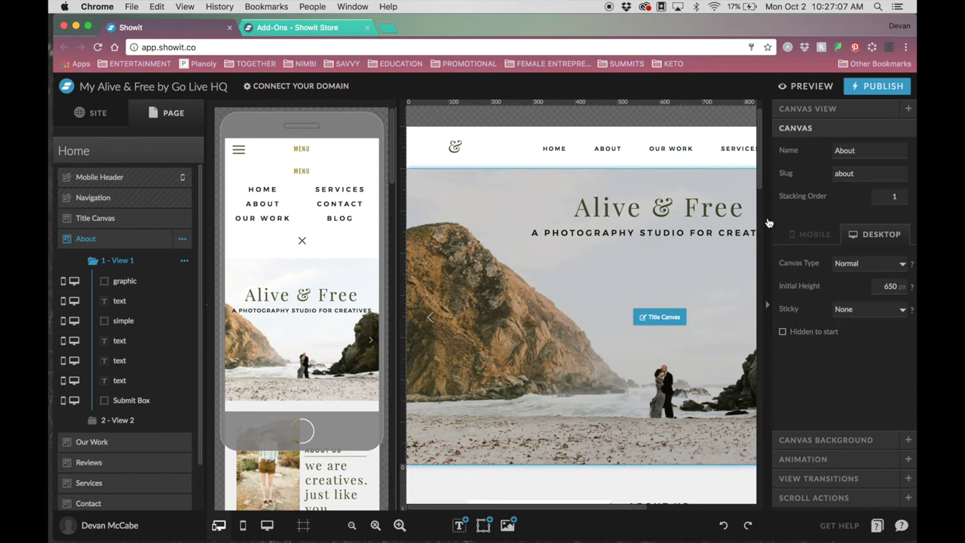
{"action": "scroll", "coordinate": [552, 267], "scroll_direction": "right", "scroll_amount": 4}
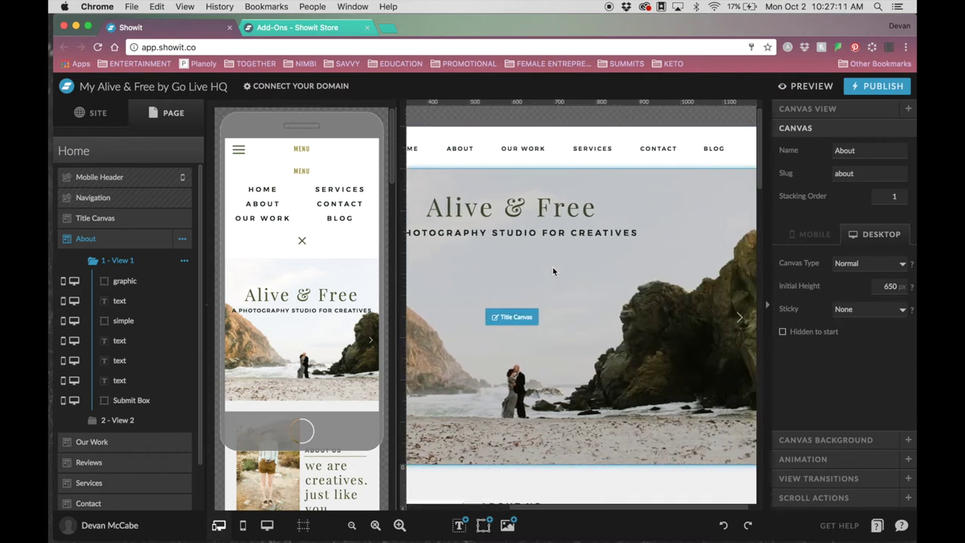
{"action": "scroll", "coordinate": [553, 267], "scroll_direction": "left", "scroll_amount": 4}
{"action": "scroll", "coordinate": [553, 266], "scroll_direction": "down", "scroll_amount": 7}
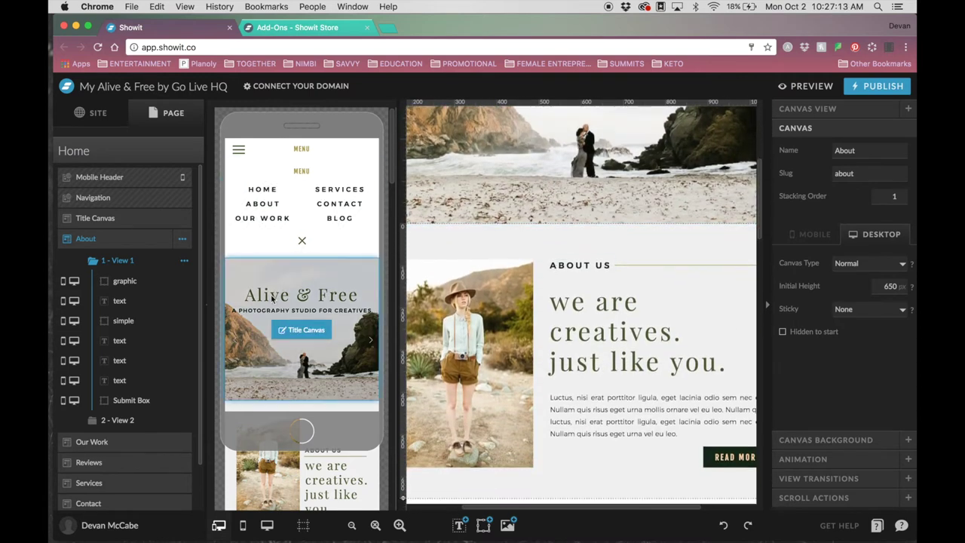
{"action": "scroll", "coordinate": [272, 298], "scroll_direction": "down", "scroll_amount": 5}
{"action": "scroll", "coordinate": [493, 347], "scroll_direction": "down", "scroll_amount": 5}
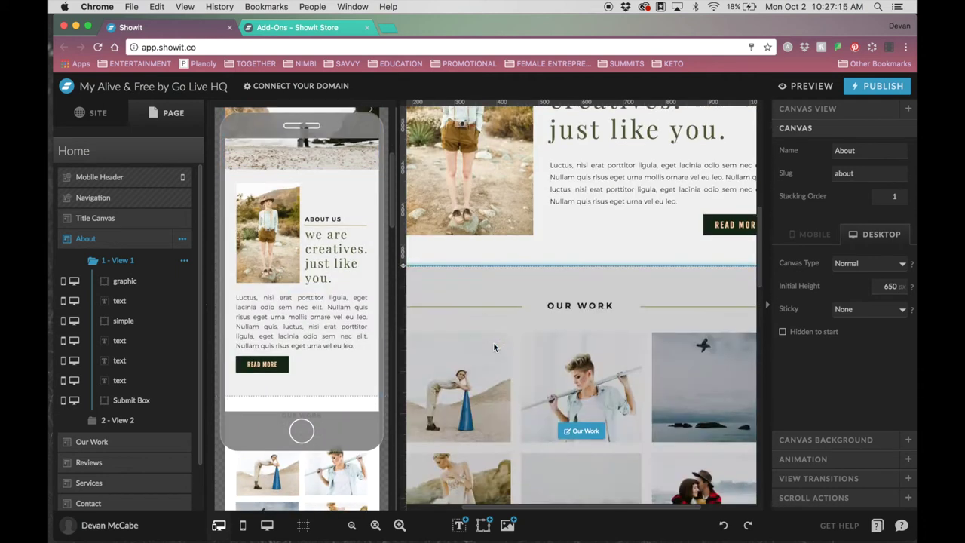
{"action": "scroll", "coordinate": [493, 347], "scroll_direction": "down", "scroll_amount": 2}
{"action": "scroll", "coordinate": [363, 344], "scroll_direction": "down", "scroll_amount": 5}
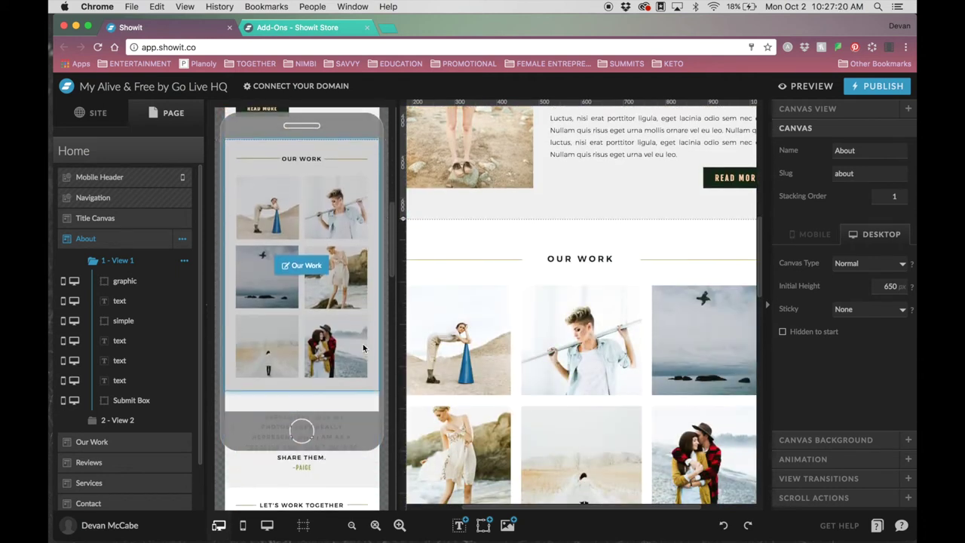
{"action": "scroll", "coordinate": [580, 339], "scroll_direction": "down", "scroll_amount": 8}
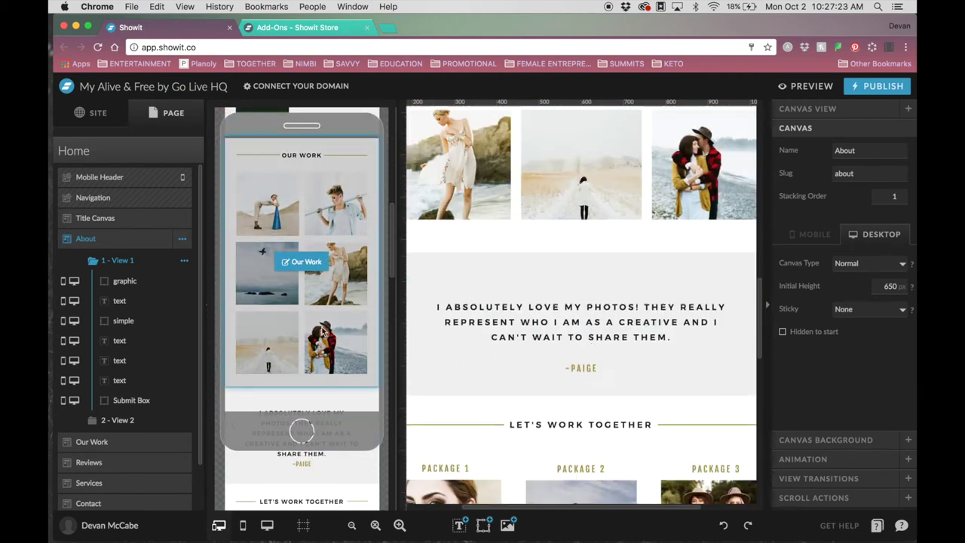
{"action": "scroll", "coordinate": [549, 356], "scroll_direction": "down", "scroll_amount": 6}
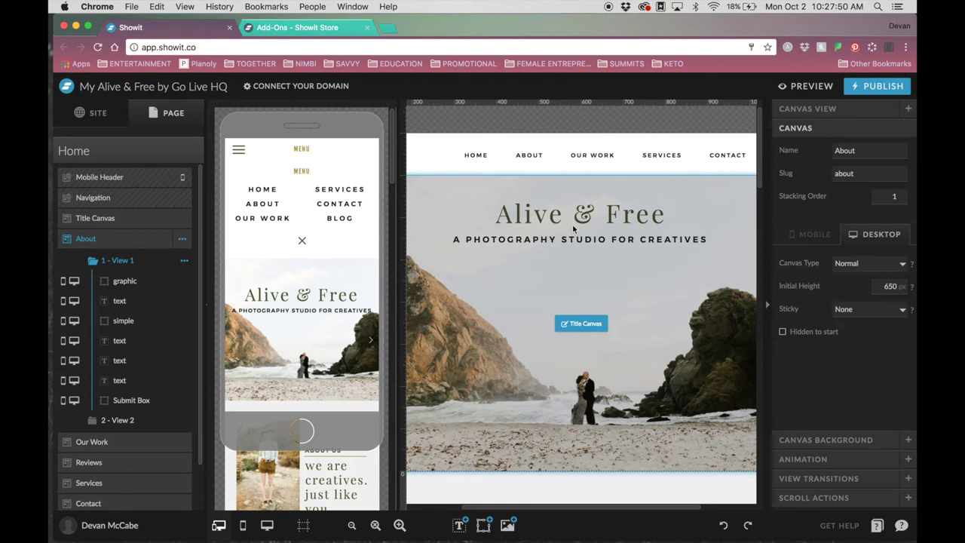
Set the font of the desktop "Alive & Free" title to Montserrat Semi Bold.
{"action": "left_click", "coordinate": [576, 230]}
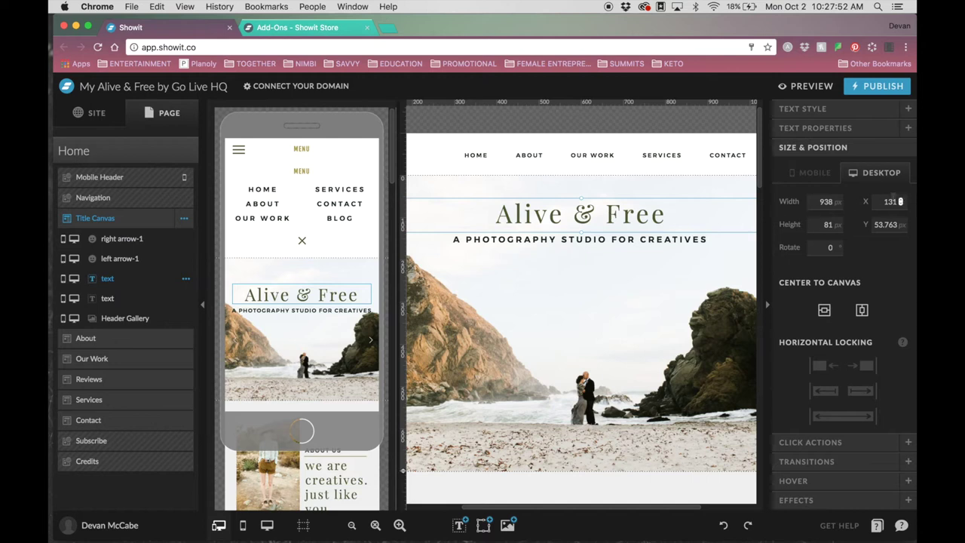
{"action": "left_click", "coordinate": [847, 110]}
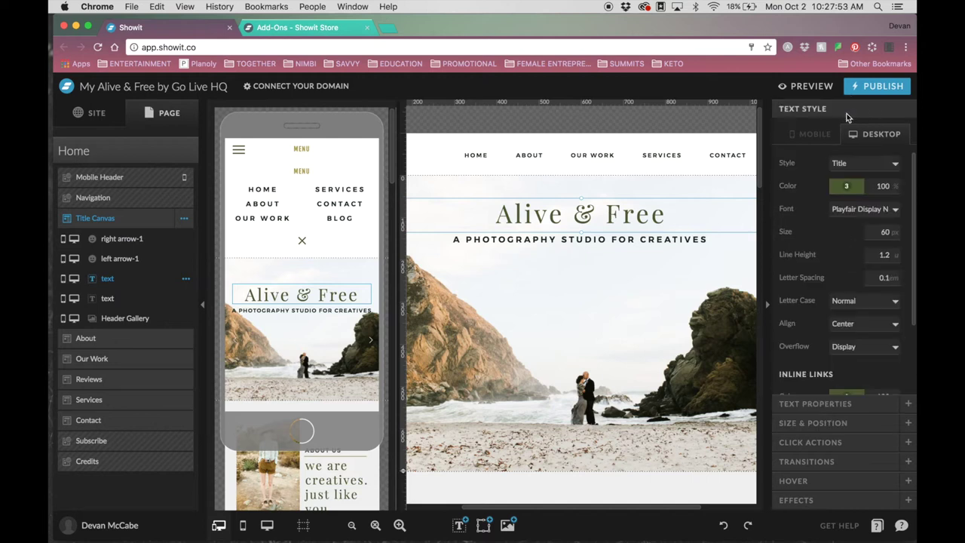
{"action": "left_click", "coordinate": [862, 208]}
{"action": "left_click", "coordinate": [853, 189]}
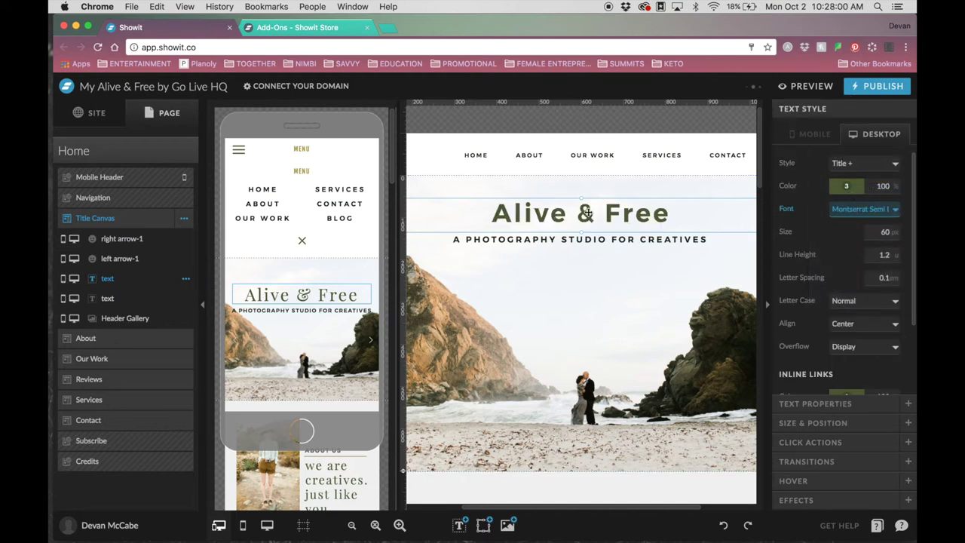
Compare the text style settings of the "Alive & Free" title on the mobile and desktop canvases.
{"action": "left_click", "coordinate": [321, 294]}
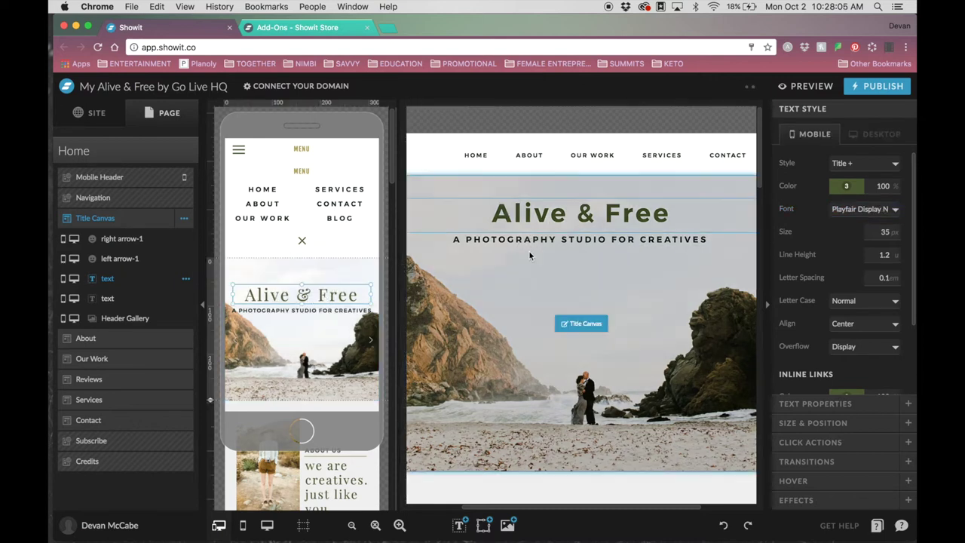
{"action": "left_click", "coordinate": [540, 226]}
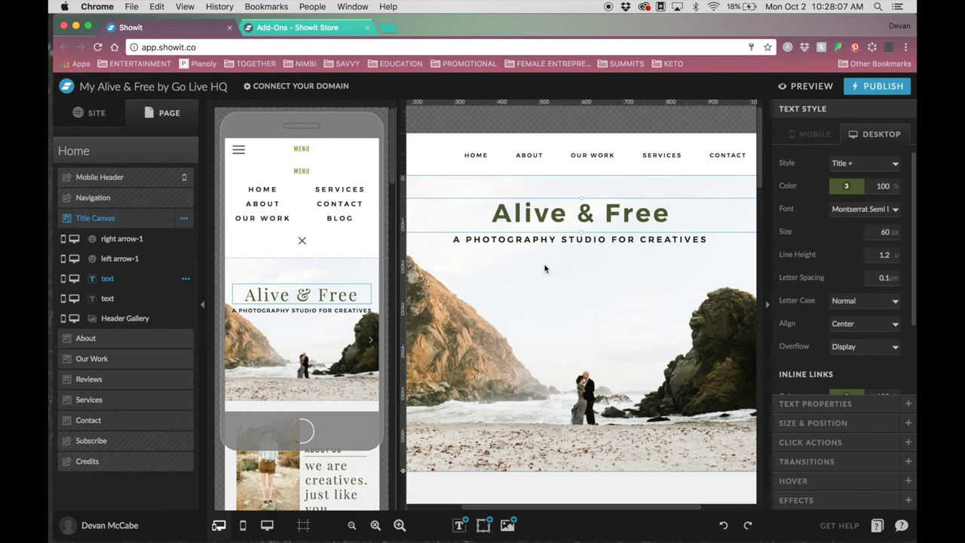
{"action": "left_click", "coordinate": [327, 295]}
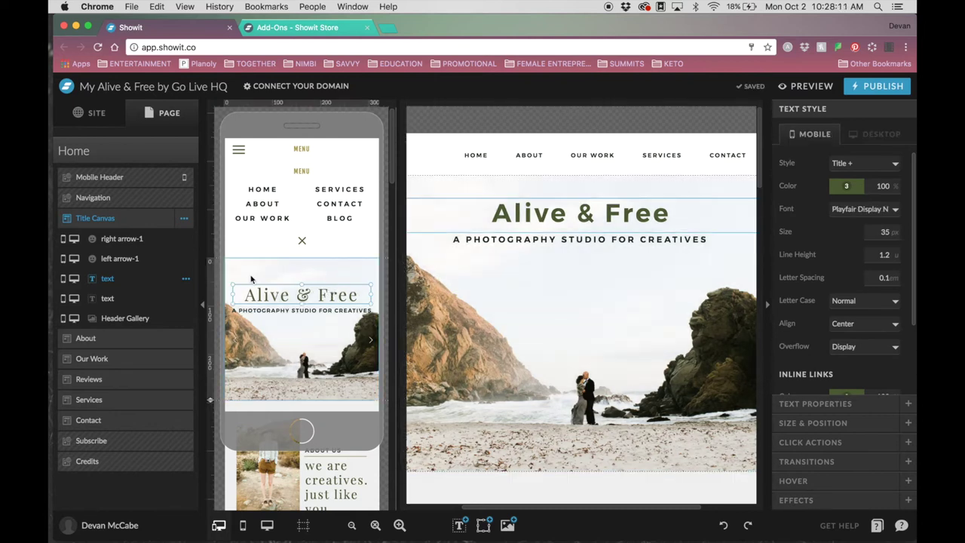
{"action": "left_click", "coordinate": [555, 212]}
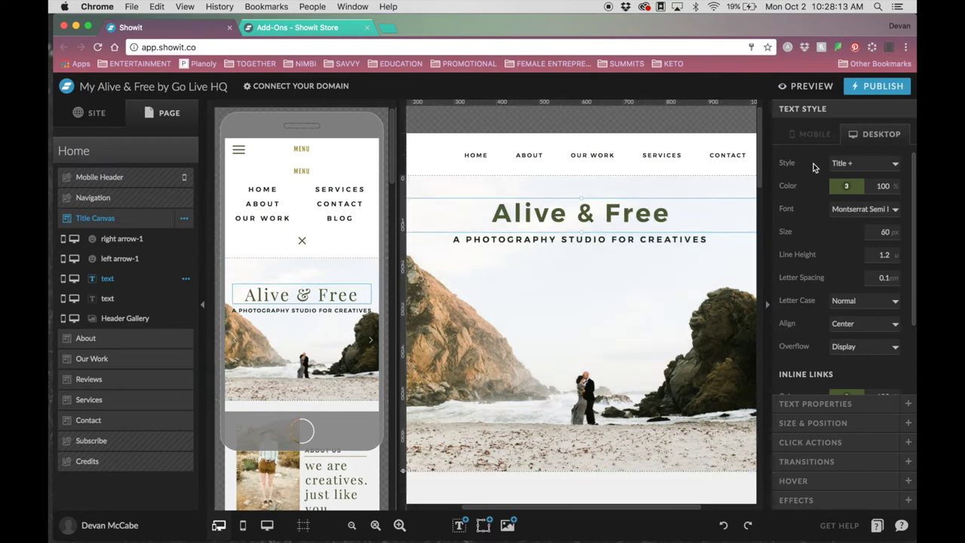
Recolour the desktop "Alive & Free" title with the peach colour from the site palette.
{"action": "left_click", "coordinate": [846, 187]}
{"action": "left_click", "coordinate": [865, 209]}
{"action": "left_click", "coordinate": [626, 274]}
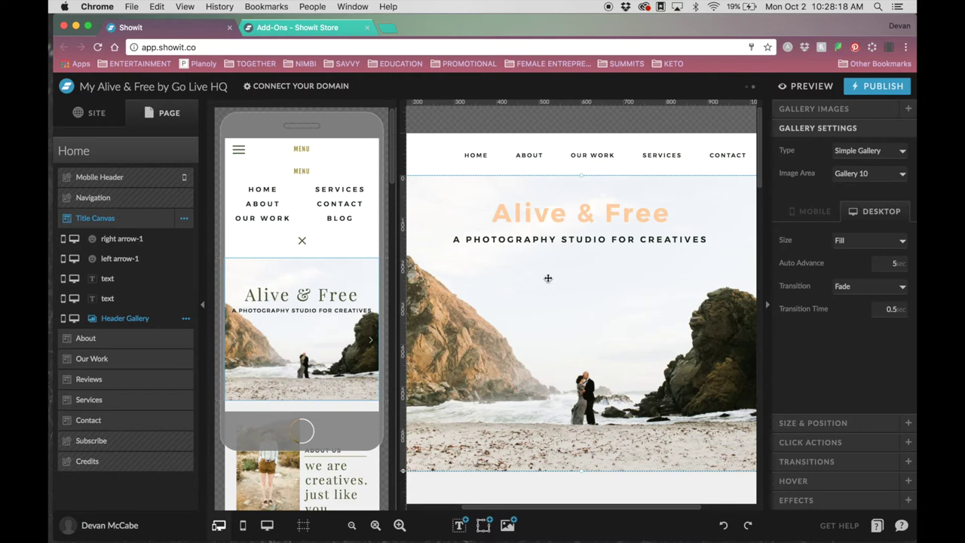
Undo the colour and font changes on the desktop "Alive & Free" title.
{"action": "scroll", "coordinate": [549, 247], "scroll_direction": "down", "scroll_amount": 3}
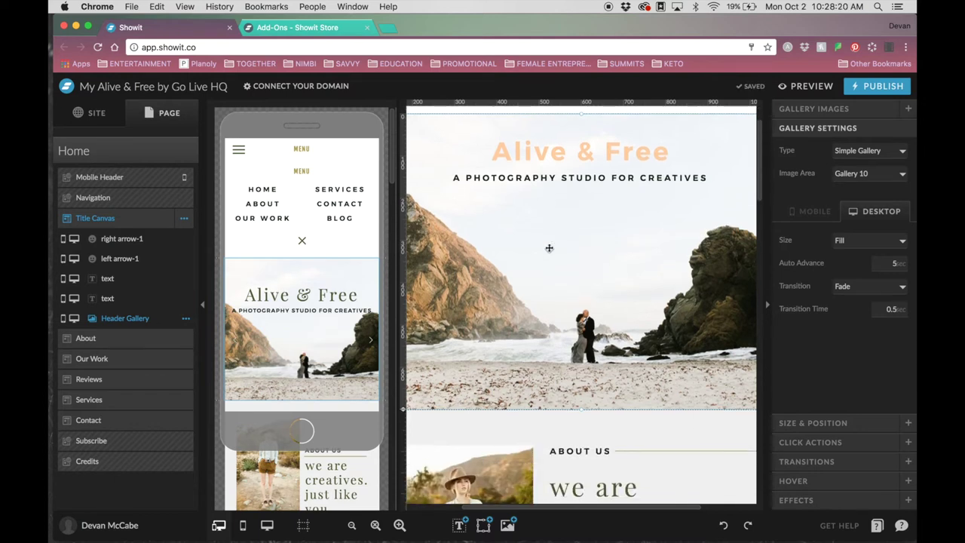
{"action": "scroll", "coordinate": [547, 245], "scroll_direction": "up", "scroll_amount": 3}
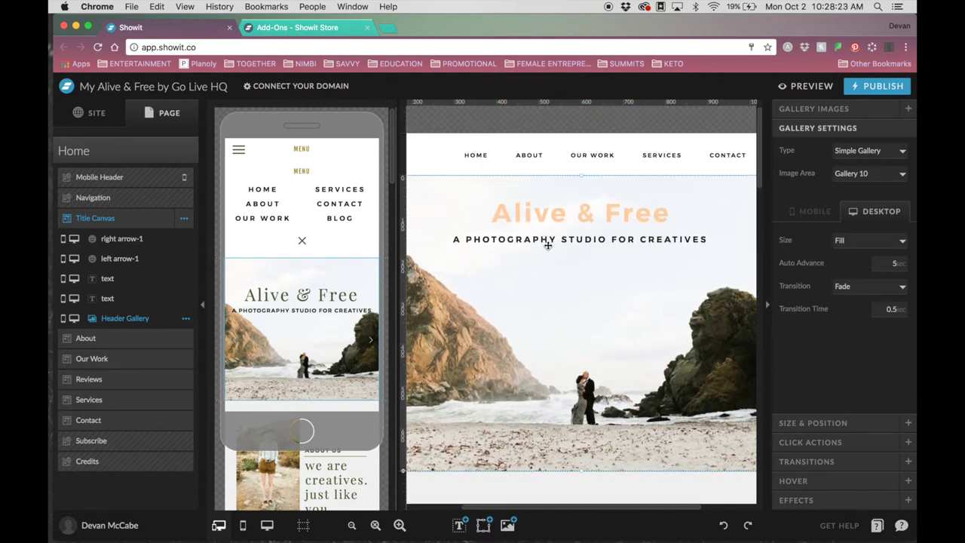
{"action": "left_click", "coordinate": [466, 348]}
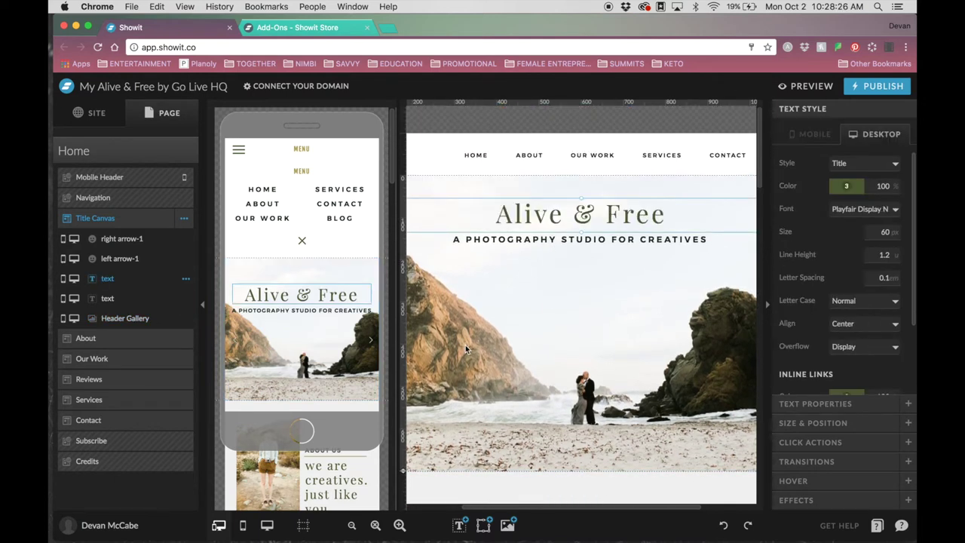
Open the site's design settings and browse the list of available Google Fonts without choosing one.
{"action": "left_click", "coordinate": [94, 112]}
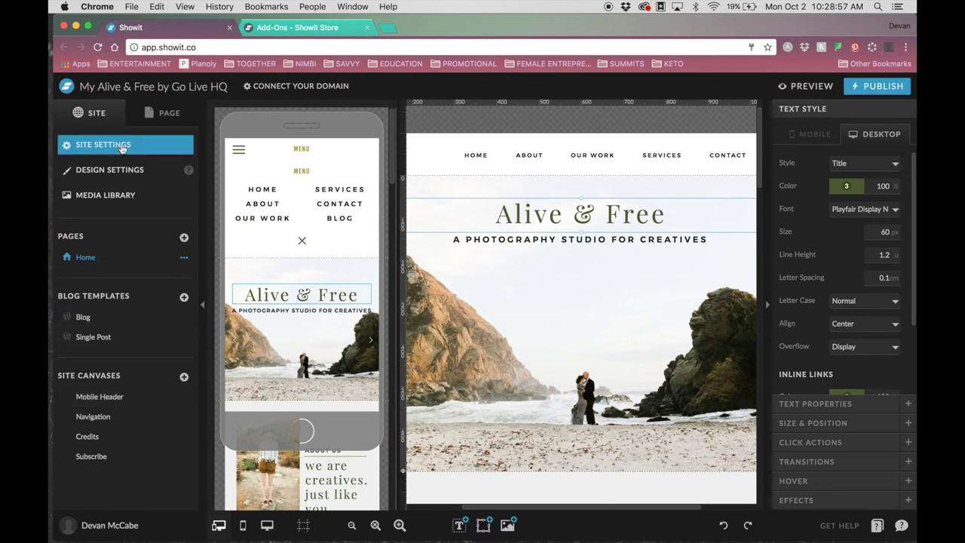
{"action": "left_click", "coordinate": [127, 172]}
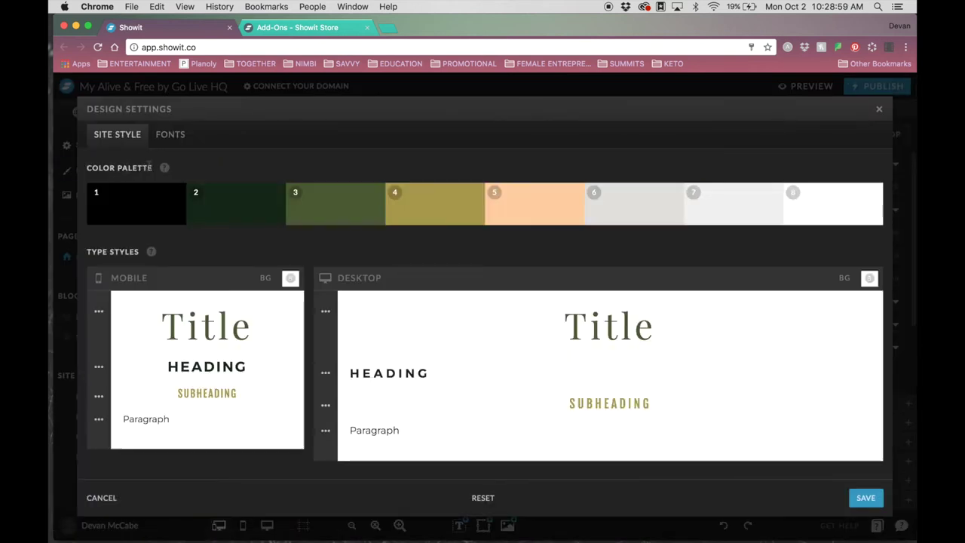
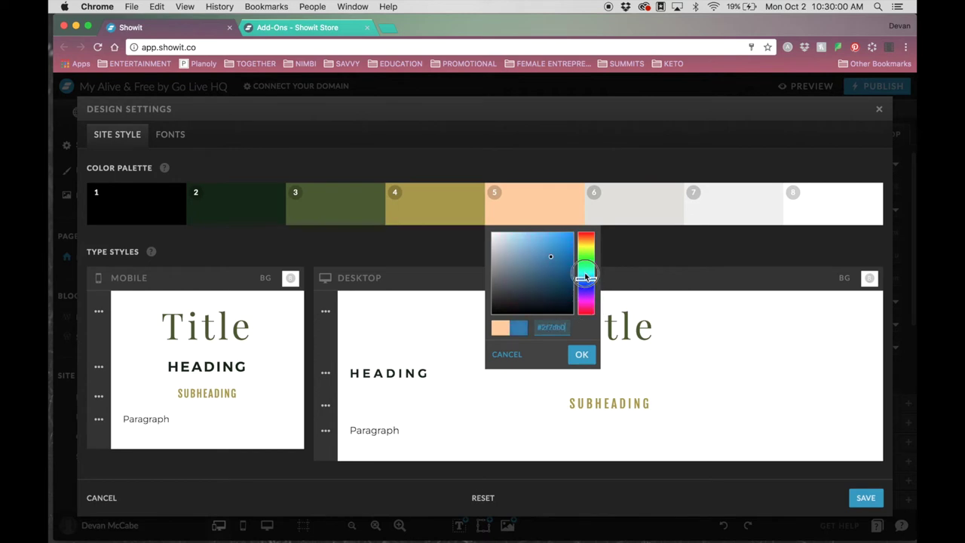
{"action": "left_click", "coordinate": [203, 219]}
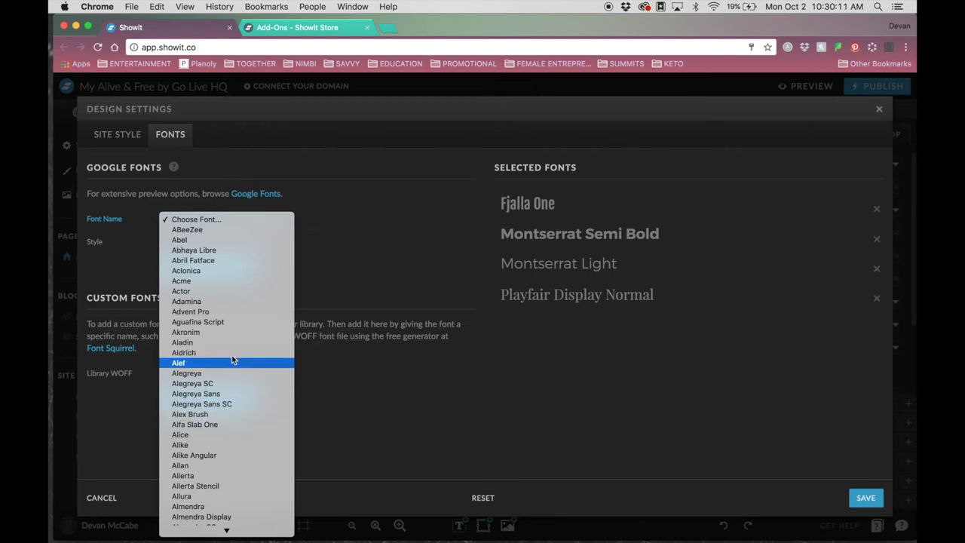
{"action": "scroll", "coordinate": [233, 337], "scroll_direction": "down", "scroll_amount": 2}
{"action": "scroll", "coordinate": [232, 337], "scroll_direction": "down", "scroll_amount": 10}
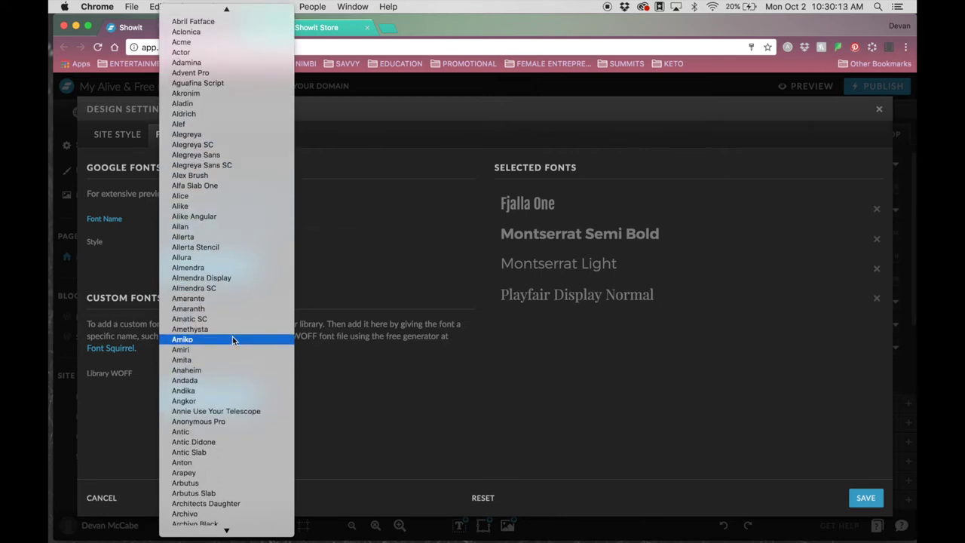
{"action": "scroll", "coordinate": [232, 336], "scroll_direction": "down", "scroll_amount": 10}
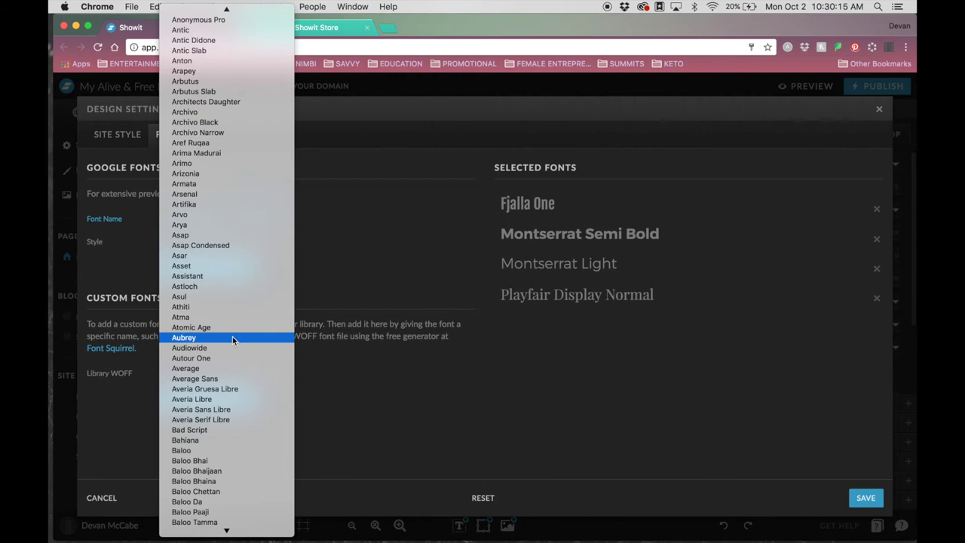
{"action": "scroll", "coordinate": [233, 337], "scroll_direction": "down", "scroll_amount": 1}
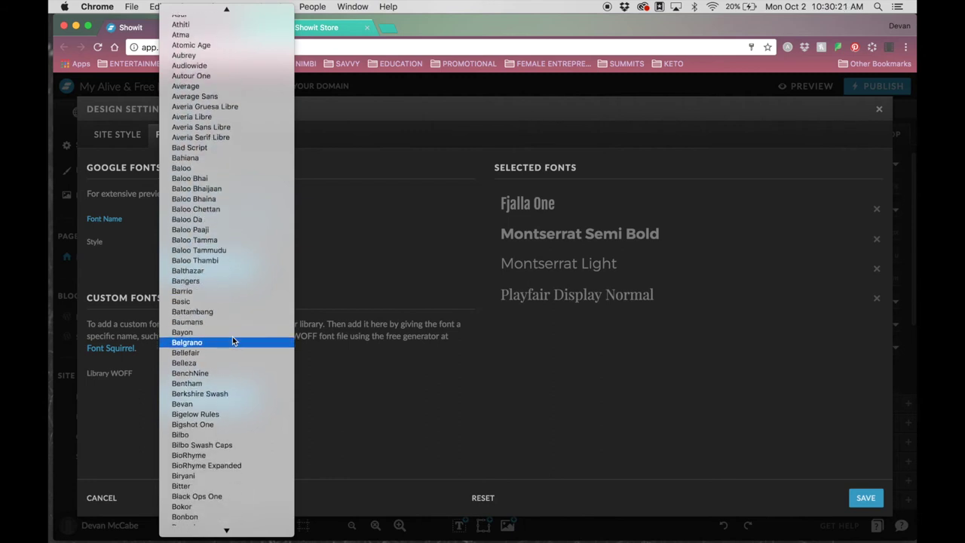
{"action": "scroll", "coordinate": [232, 329], "scroll_direction": "down", "scroll_amount": 2}
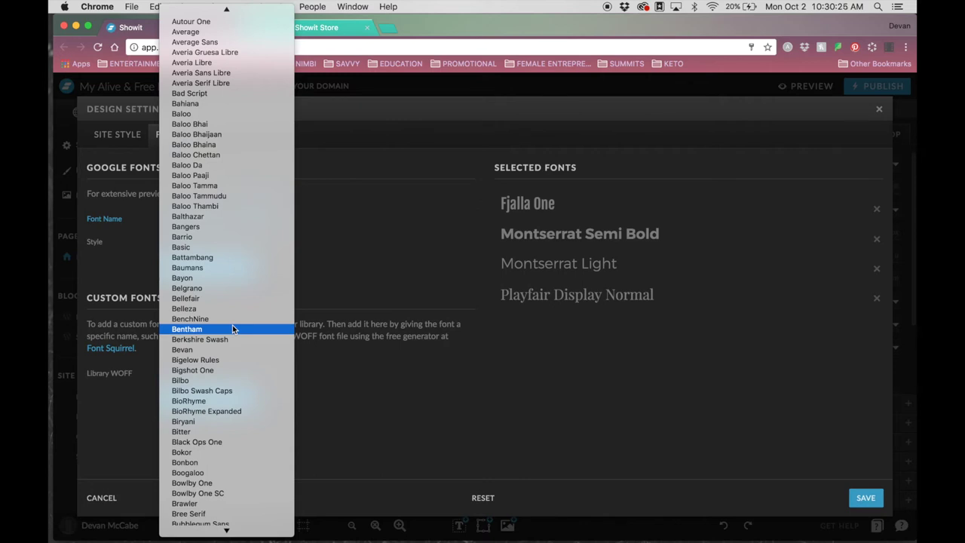
{"action": "key", "text": "Escape"}
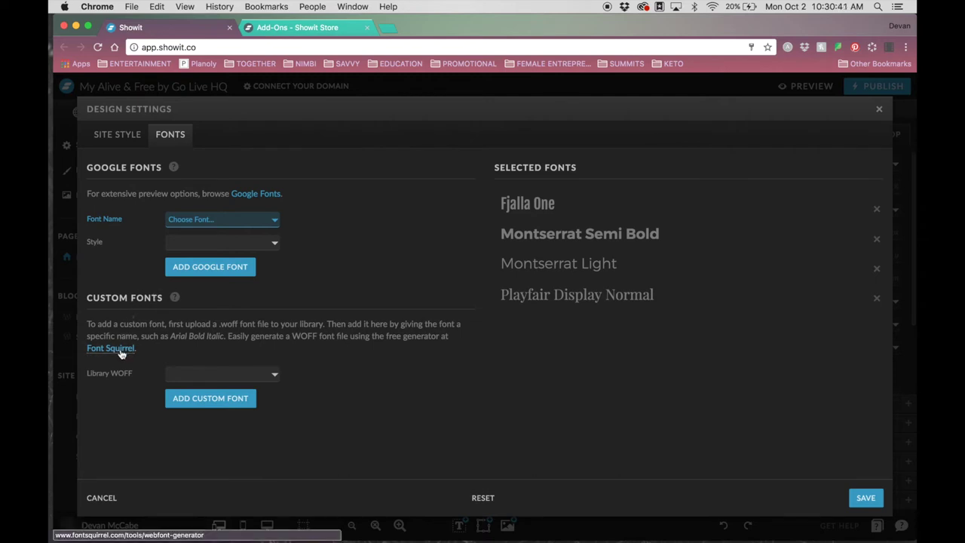
Open Font Squirrel's Webfont Generator from the custom fonts section and agree that the uploaded fonts are legally eligible for web embedding.
{"action": "left_click", "coordinate": [123, 351]}
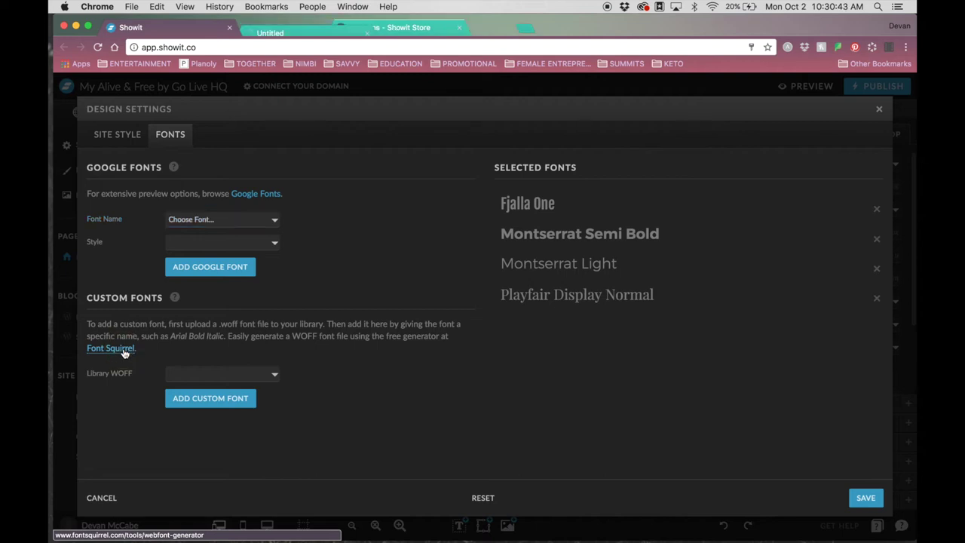
{"action": "scroll", "coordinate": [312, 353], "scroll_direction": "down", "scroll_amount": 2}
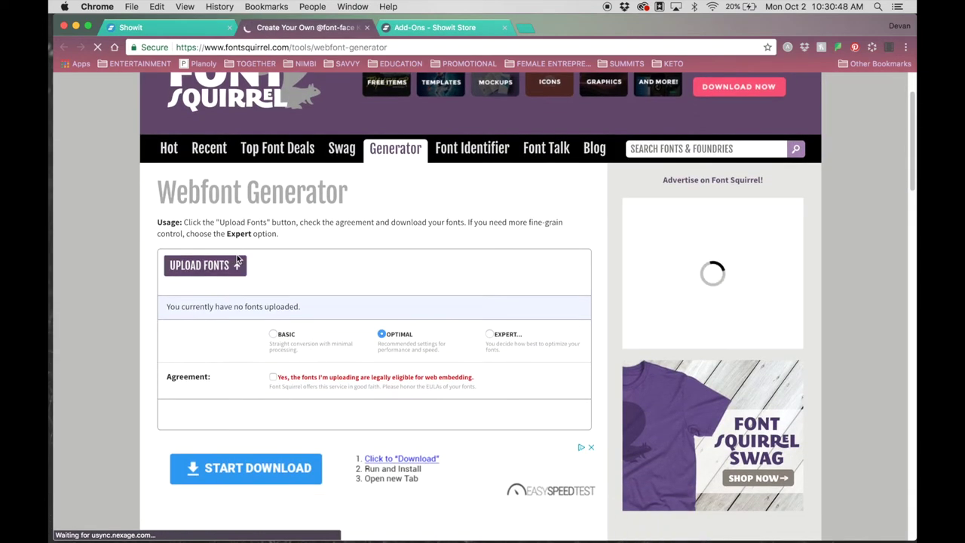
{"action": "left_click", "coordinate": [206, 269]}
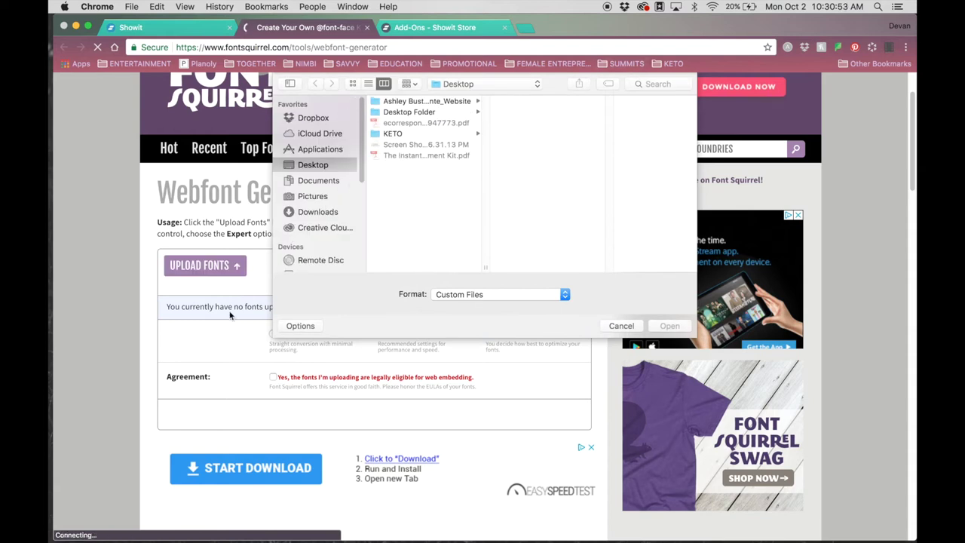
{"action": "key", "text": "Escape"}
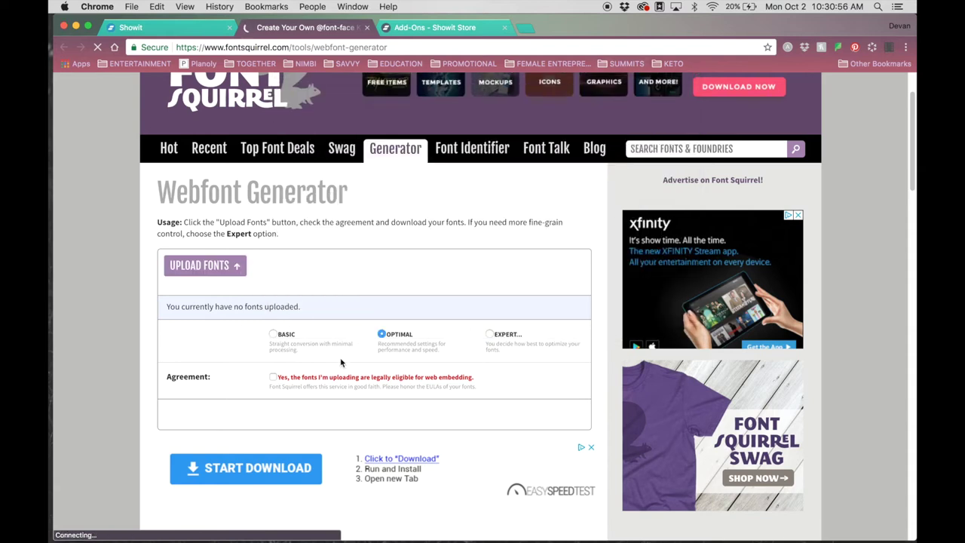
{"action": "left_click", "coordinate": [273, 377]}
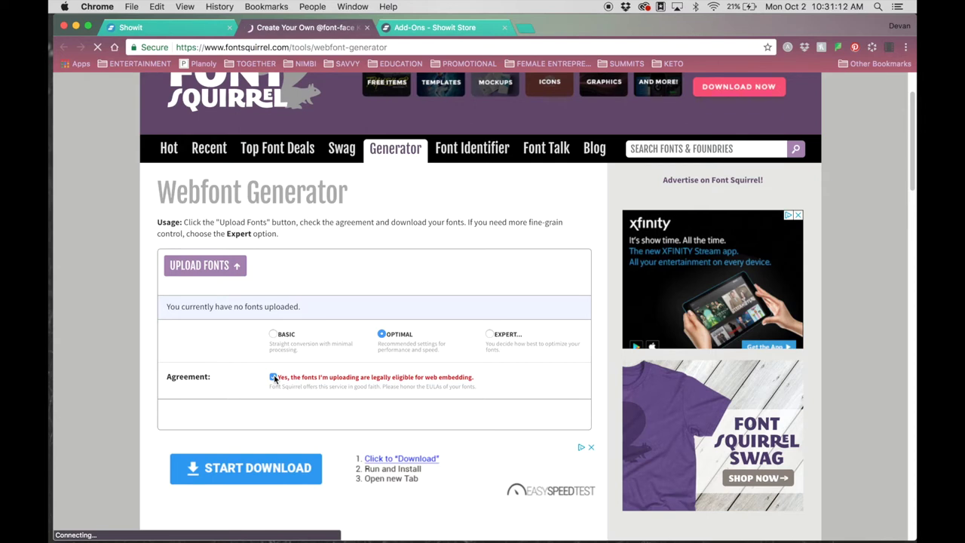
{"action": "scroll", "coordinate": [211, 249], "scroll_direction": "down", "scroll_amount": 2}
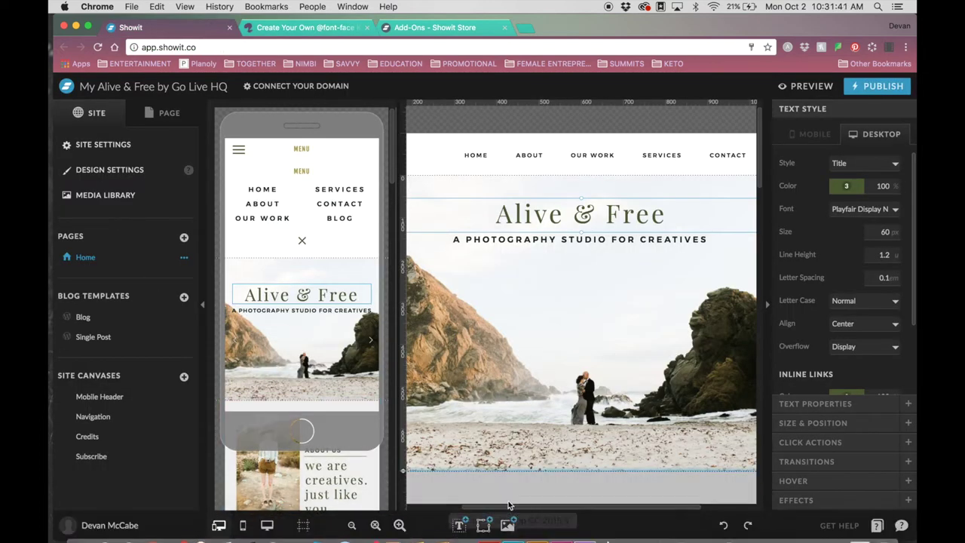
Upload gotchaextras-webfont.woff from the webfontkit folder in Downloads to the Showit media files, and return to the page.
{"action": "left_click", "coordinate": [509, 524]}
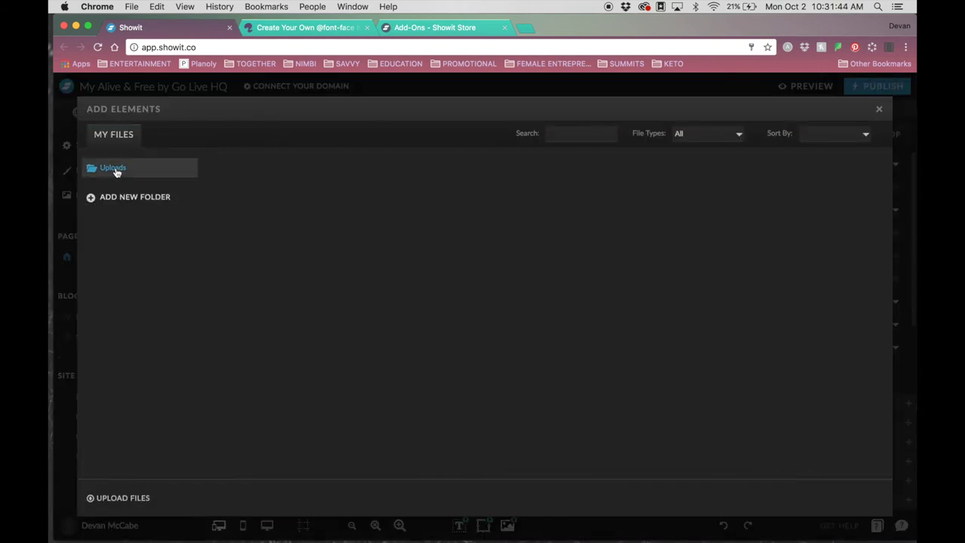
{"action": "left_click", "coordinate": [113, 498]}
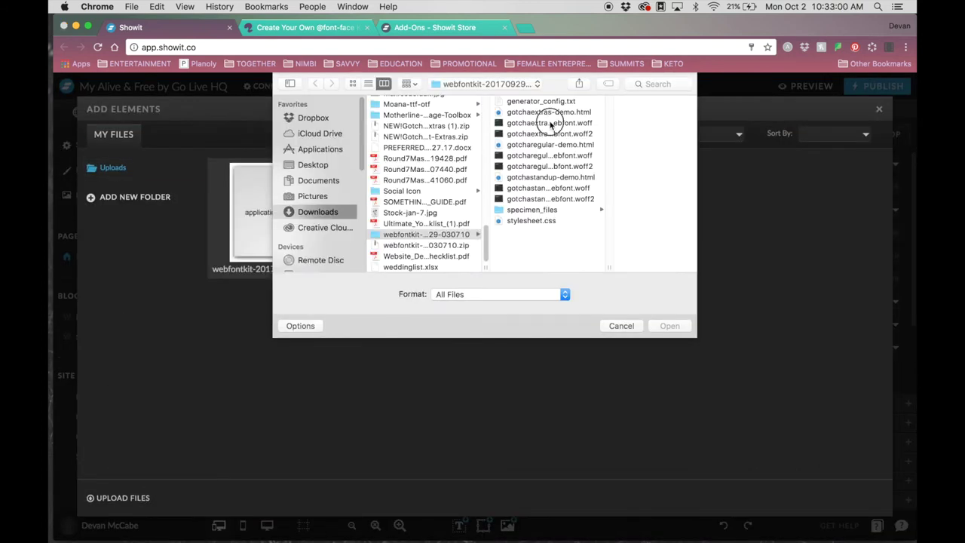
{"action": "left_click", "coordinate": [554, 124]}
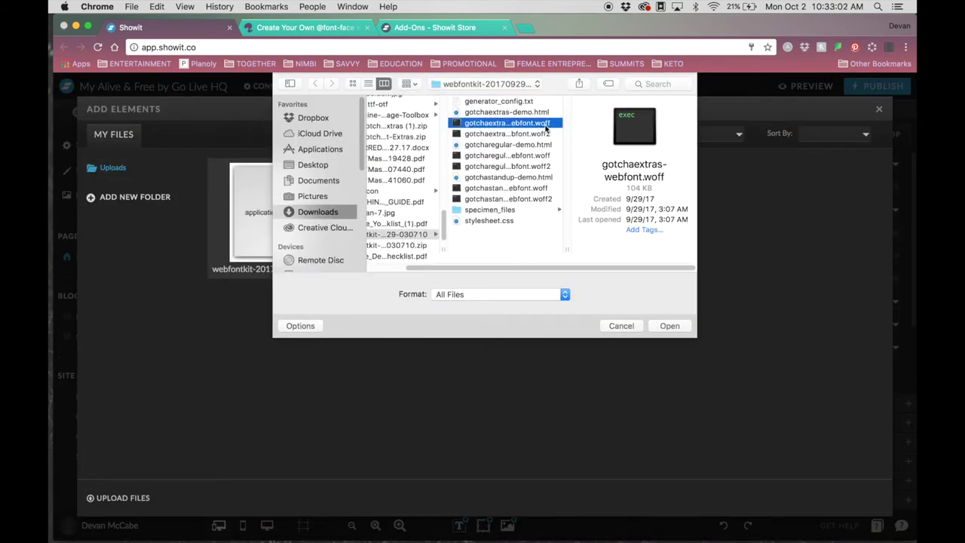
{"action": "double_click", "coordinate": [549, 124]}
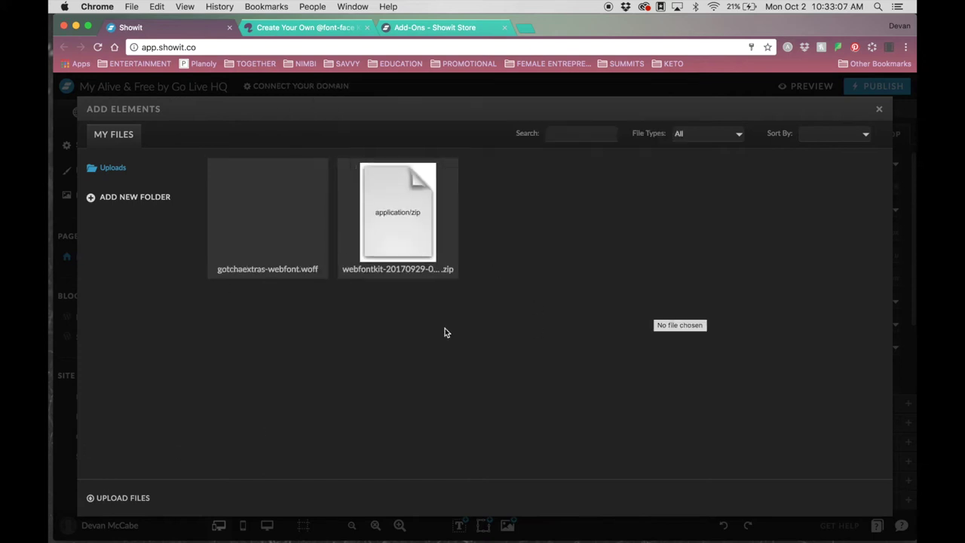
{"action": "left_click", "coordinate": [879, 109]}
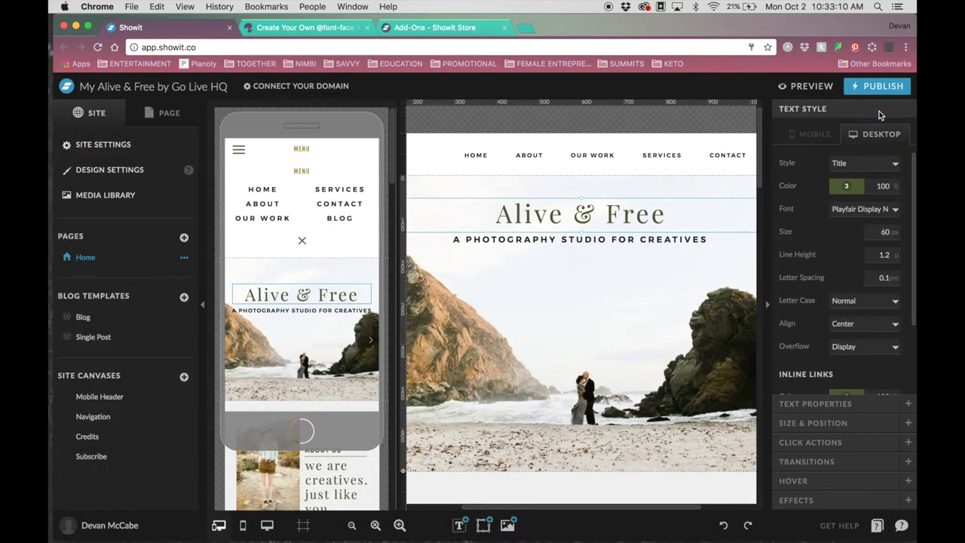
Add the uploaded gotchaextras-webfont file as a custom font named Gotcha in the site's design settings.
{"action": "left_click", "coordinate": [113, 173]}
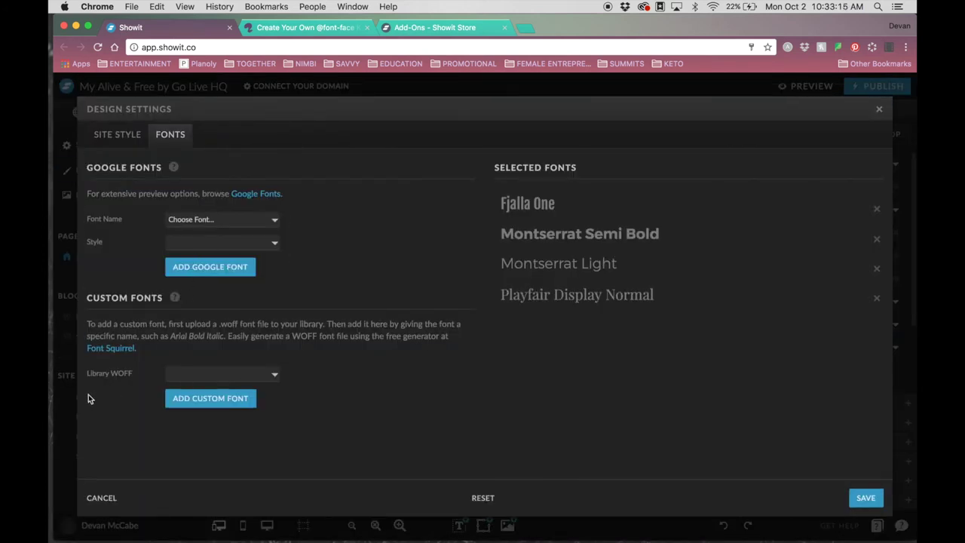
{"action": "left_click", "coordinate": [212, 377]}
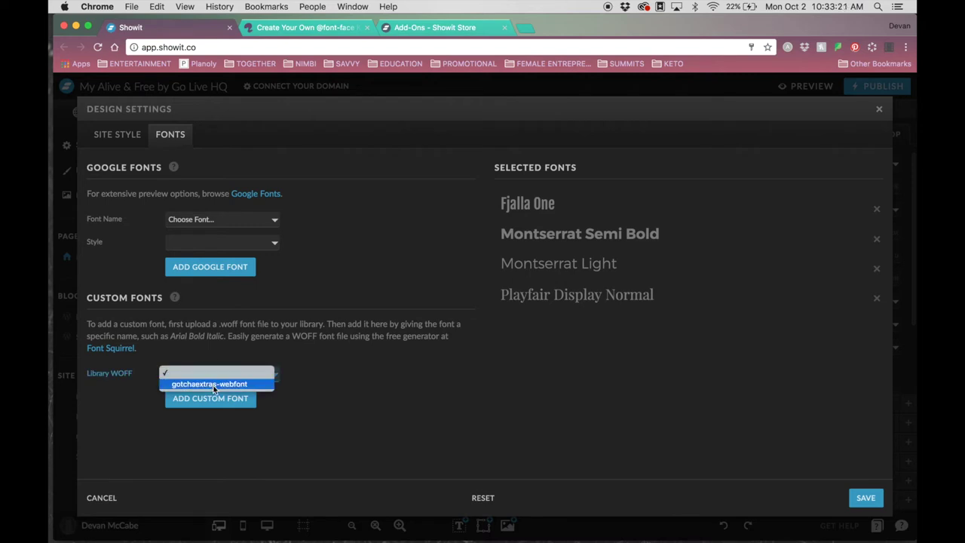
{"action": "left_click", "coordinate": [213, 386]}
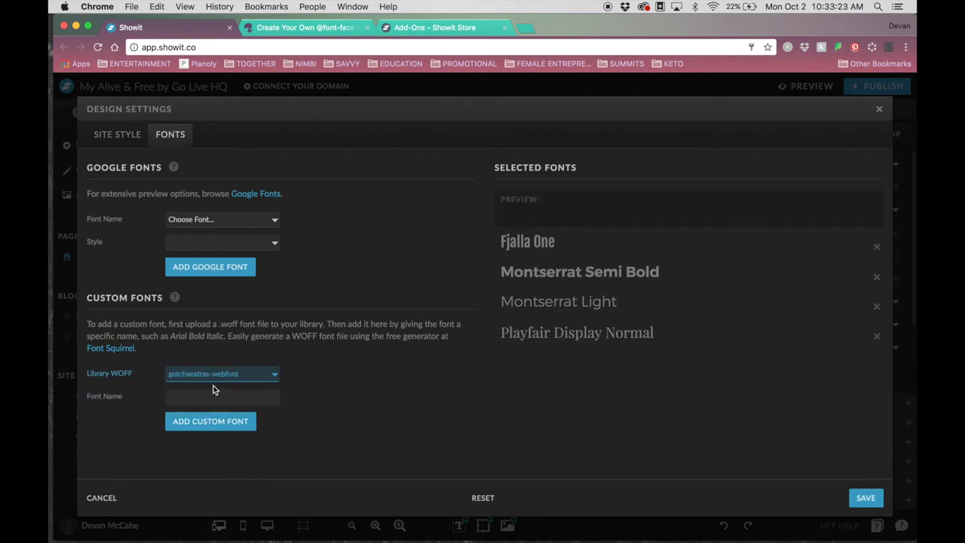
{"action": "left_click", "coordinate": [200, 394]}
{"action": "type", "text": "Gotcha"}
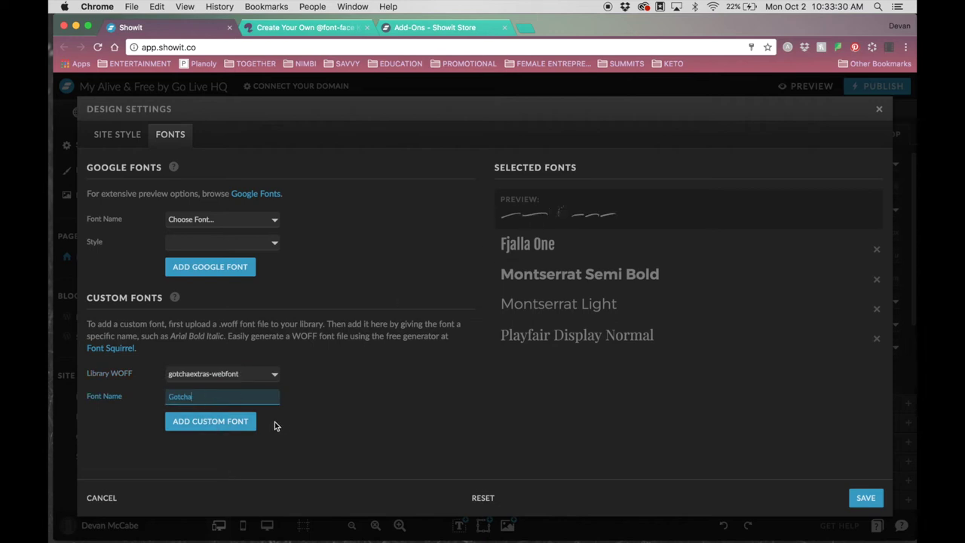
{"action": "left_click", "coordinate": [221, 425]}
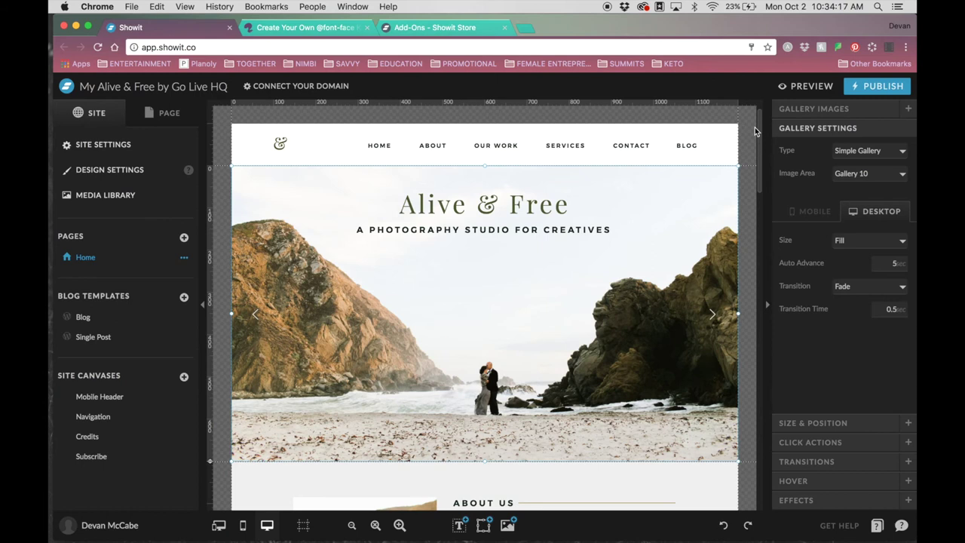
Inspect the hero gallery's images, including ben_1-149-cropped, in its image manager, and save the existing selection.
{"action": "left_click", "coordinate": [754, 132]}
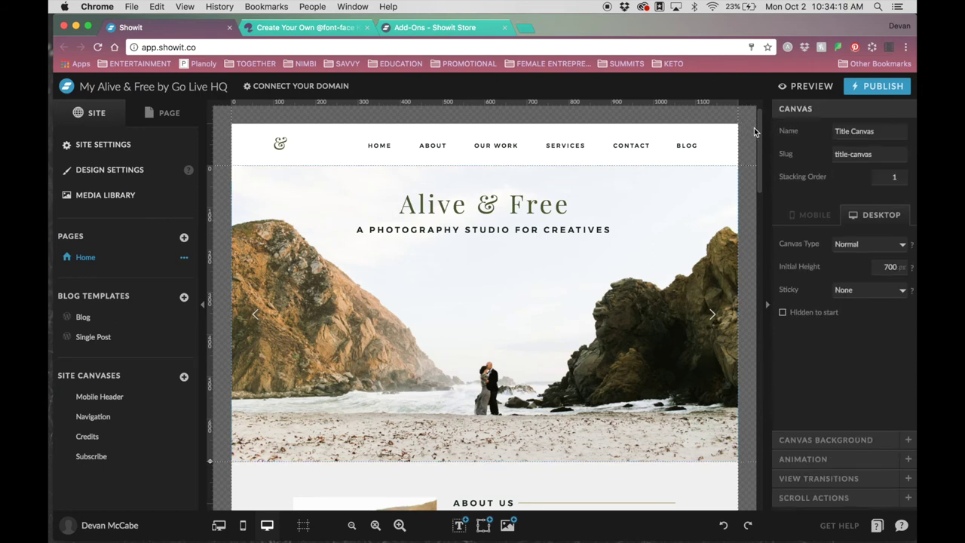
{"action": "left_click", "coordinate": [602, 279]}
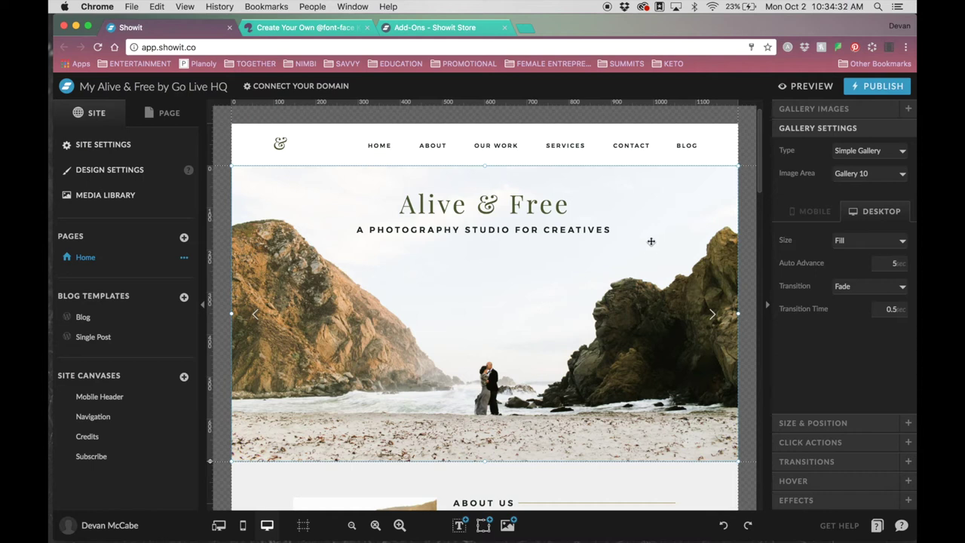
{"action": "left_click", "coordinate": [493, 527]}
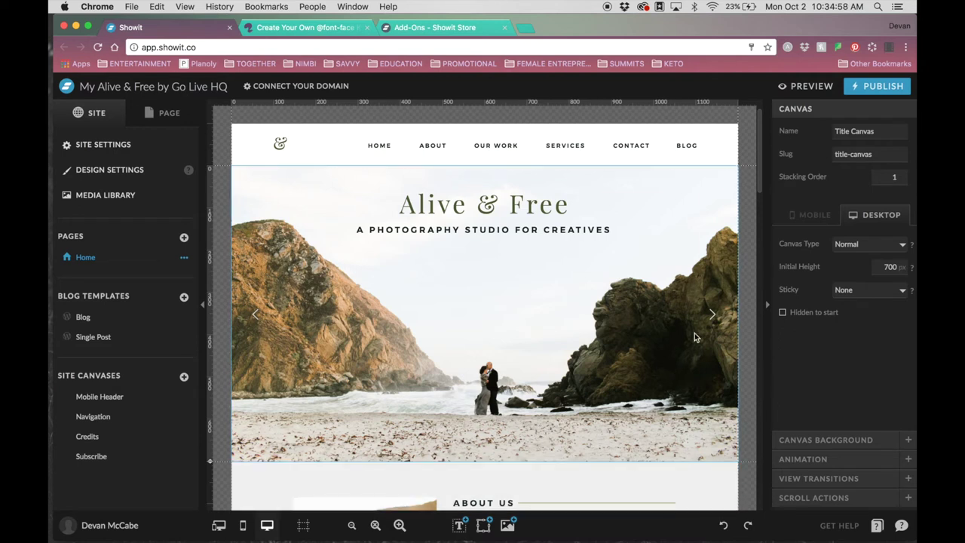
{"action": "left_click", "coordinate": [606, 365]}
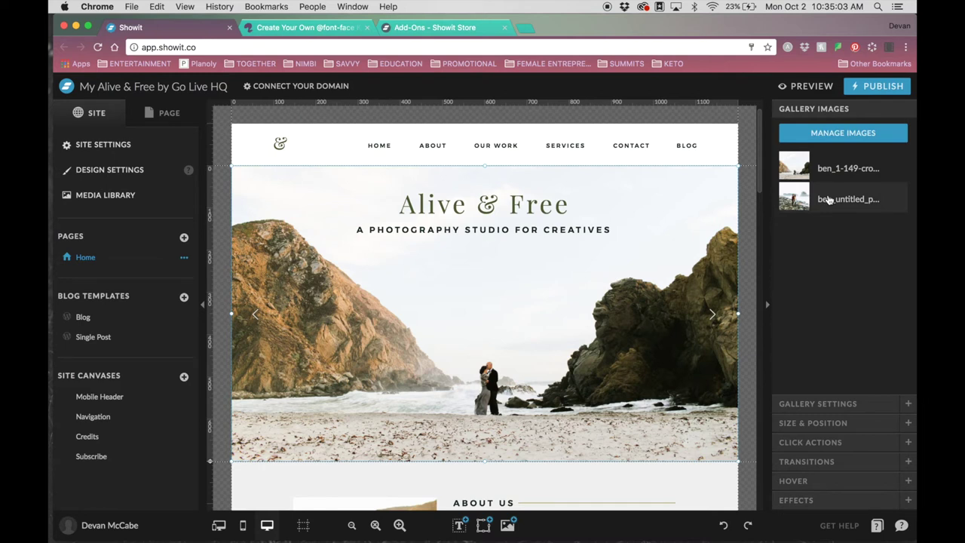
{"action": "left_click", "coordinate": [792, 157]}
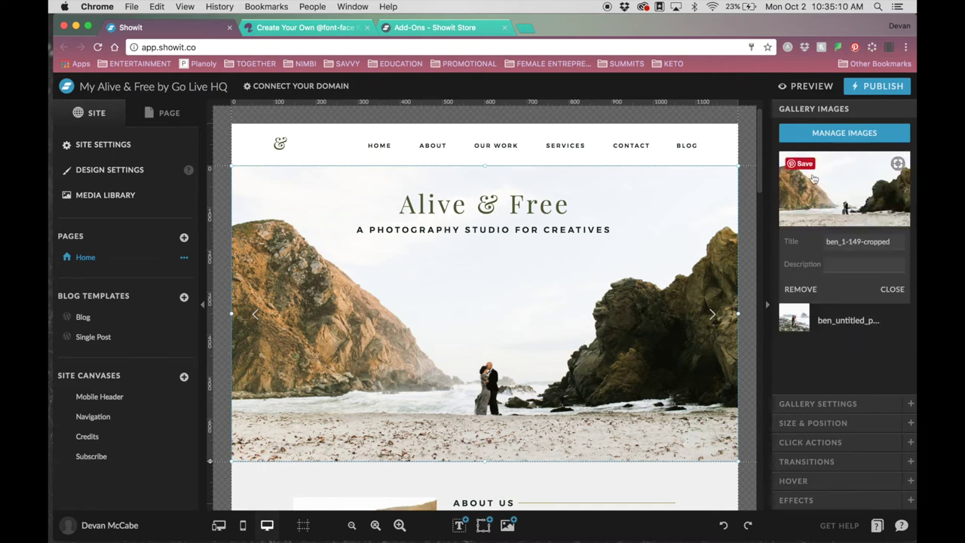
{"action": "left_click", "coordinate": [808, 132]}
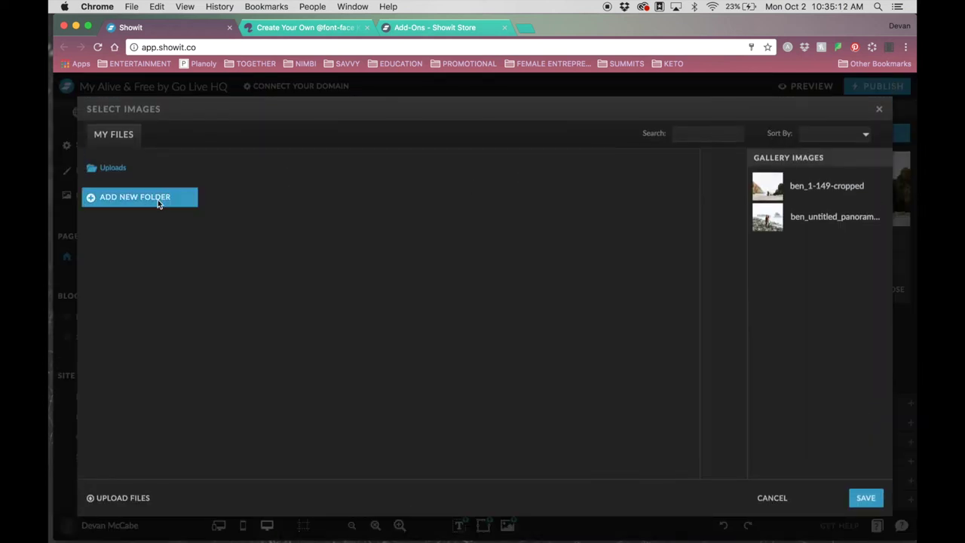
{"action": "left_click_drag", "start_coordinate": [844, 176], "coordinate": [783, 297]}
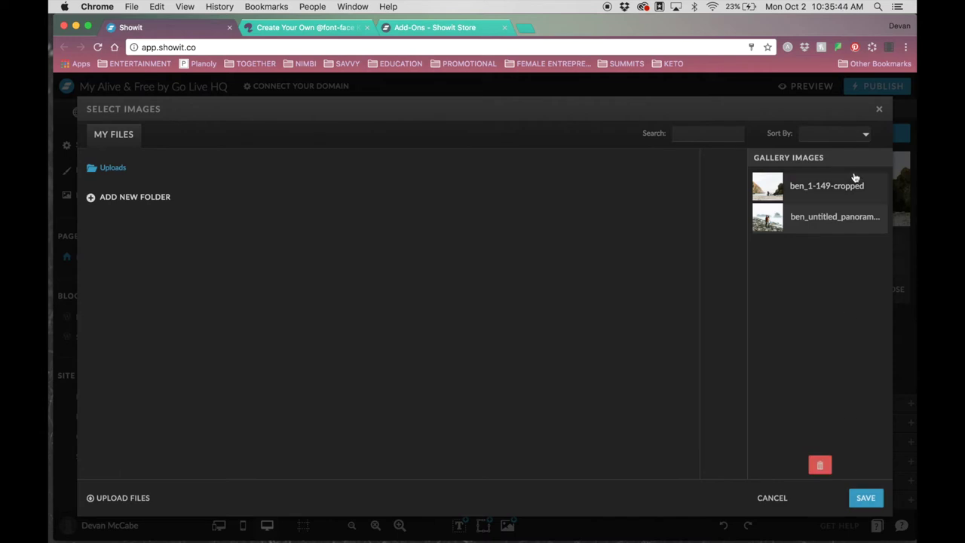
{"action": "left_click", "coordinate": [864, 497]}
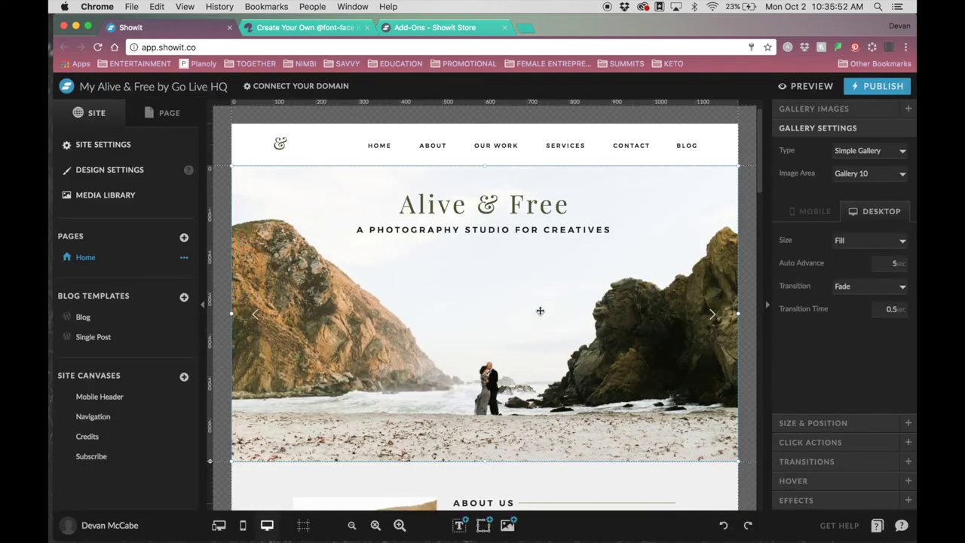
Turn off the hero gallery's horizontal stretch lock and preview the site in a resized browser window.
{"action": "scroll", "coordinate": [549, 302], "scroll_direction": "down", "scroll_amount": 1}
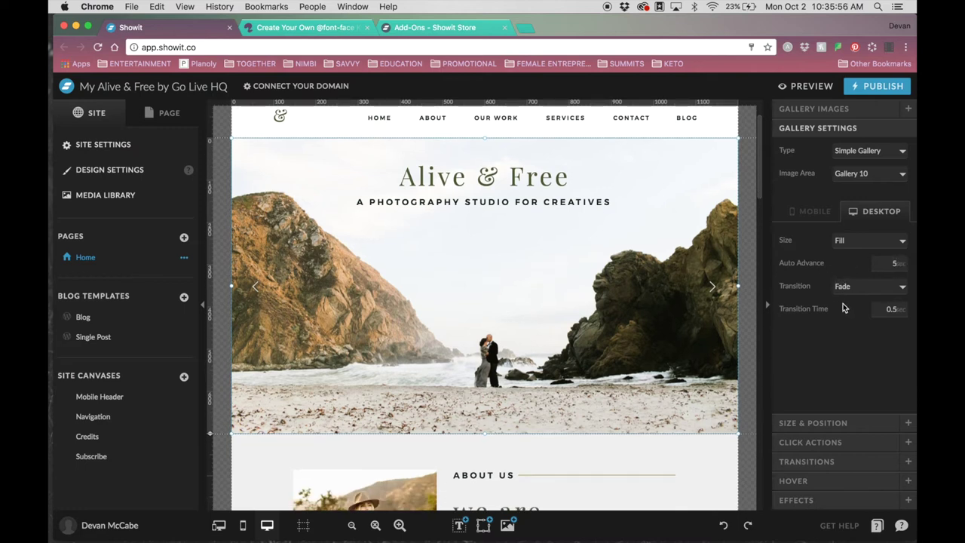
{"action": "left_click", "coordinate": [822, 428]}
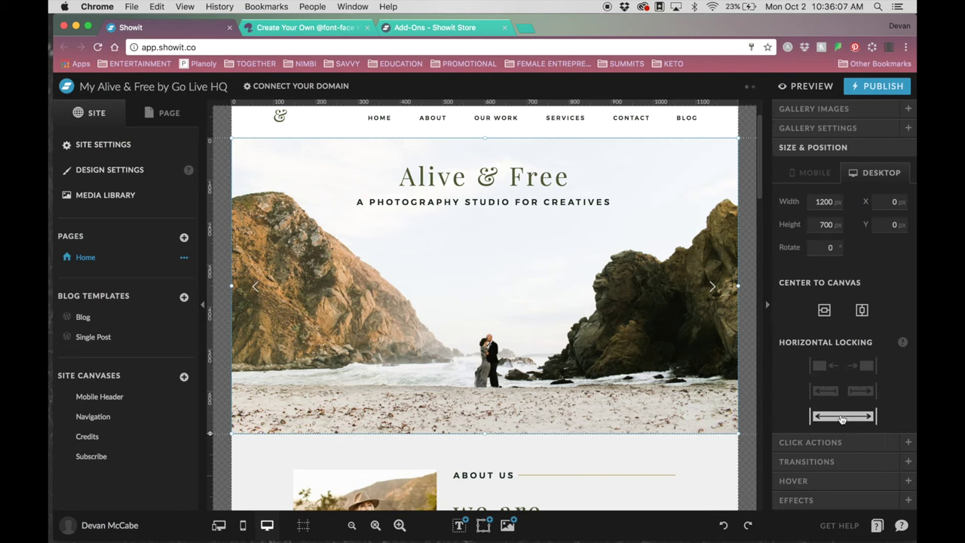
{"action": "left_click", "coordinate": [805, 87]}
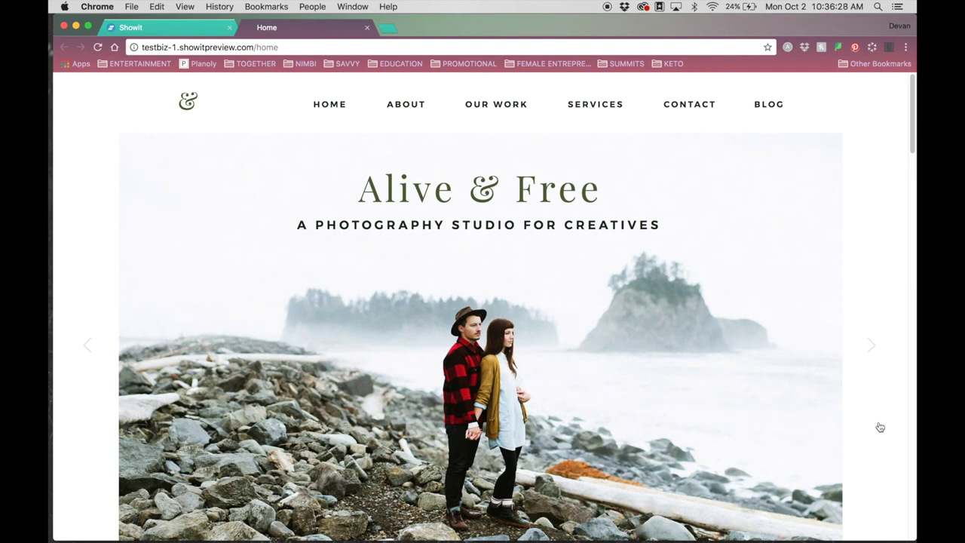
{"action": "left_click_drag", "start_coordinate": [914, 541], "coordinate": [896, 524]}
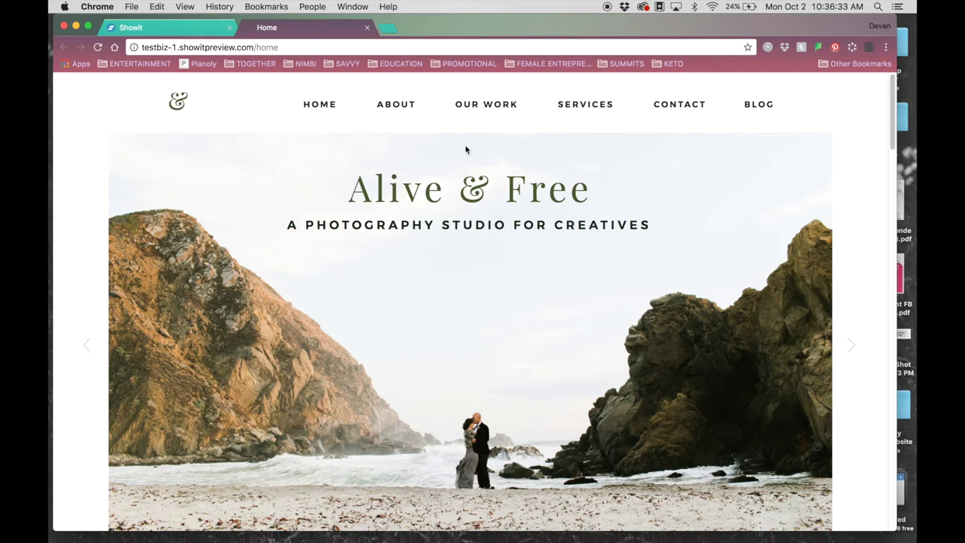
Restore the hero gallery's horizontal stretch lock and check the preview at different browser window sizes.
{"action": "left_click", "coordinate": [160, 27]}
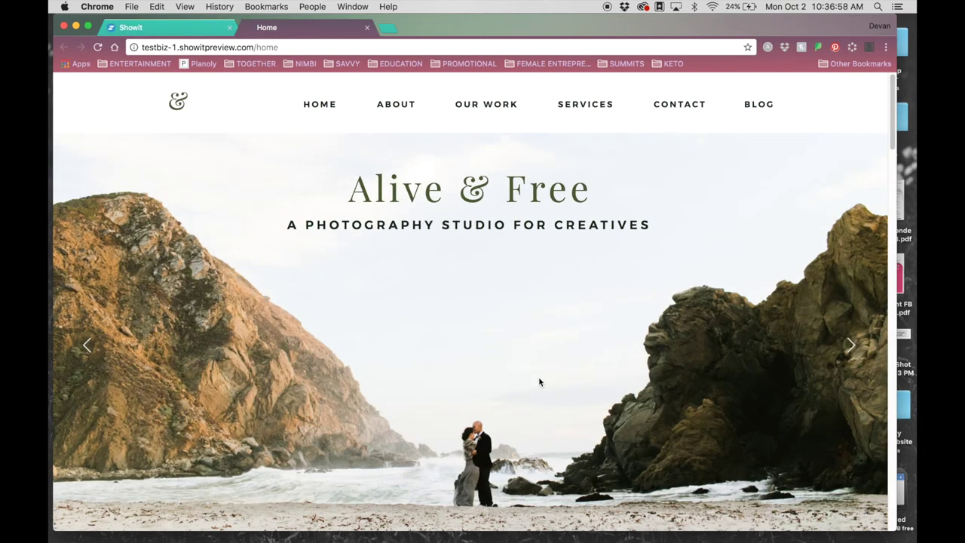
{"action": "scroll", "coordinate": [539, 376], "scroll_direction": "down", "scroll_amount": 3}
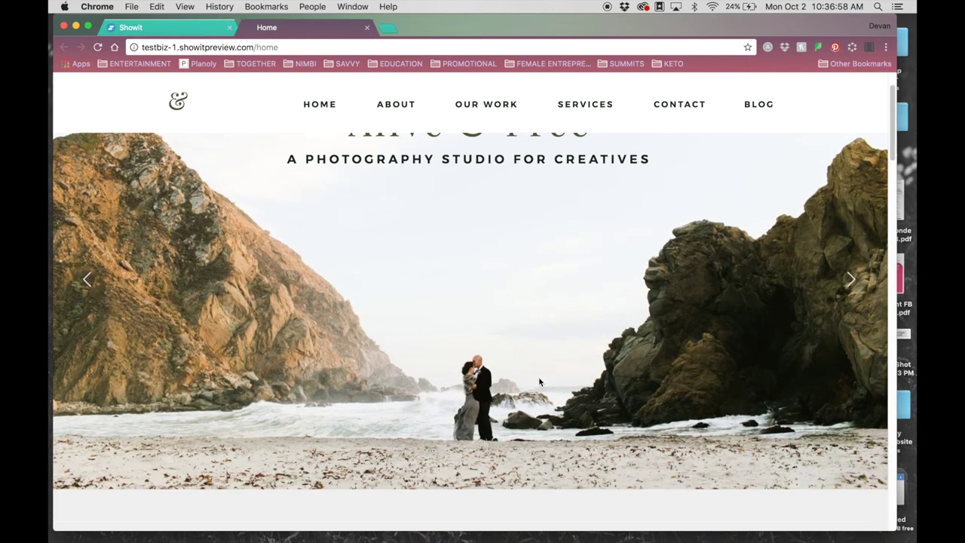
{"action": "scroll", "coordinate": [540, 381], "scroll_direction": "up", "scroll_amount": 3}
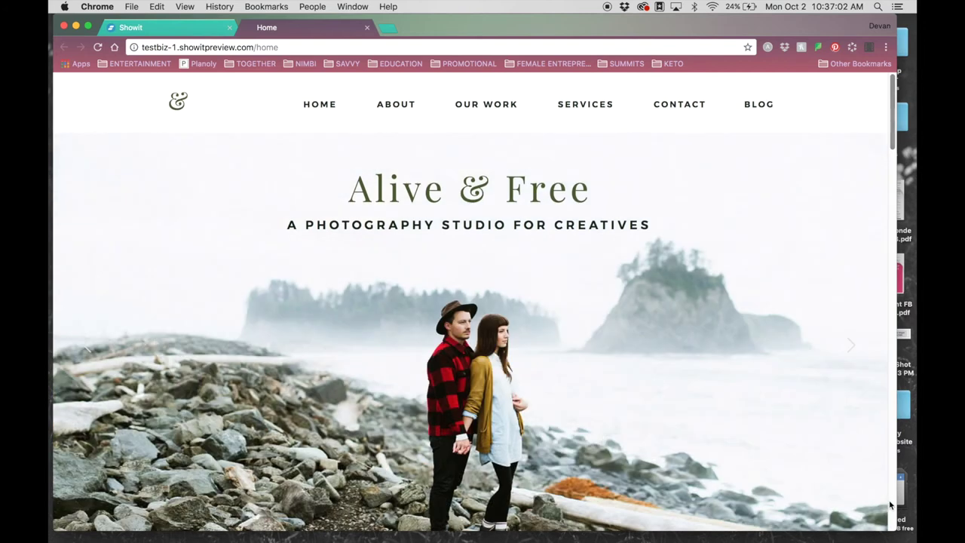
{"action": "left_click_drag", "start_coordinate": [896, 499], "coordinate": [894, 445]}
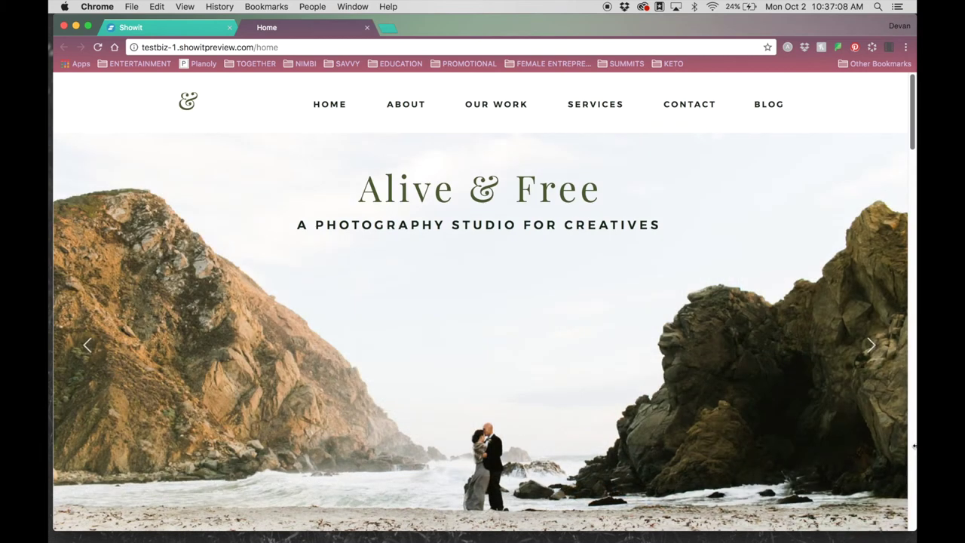
{"action": "mouse_move", "coordinate": [916, 520]}
{"action": "left_mouse_down"}
{"action": "mouse_move", "coordinate": [829, 512]}
{"action": "mouse_move", "coordinate": [914, 515]}
{"action": "left_mouse_up"}
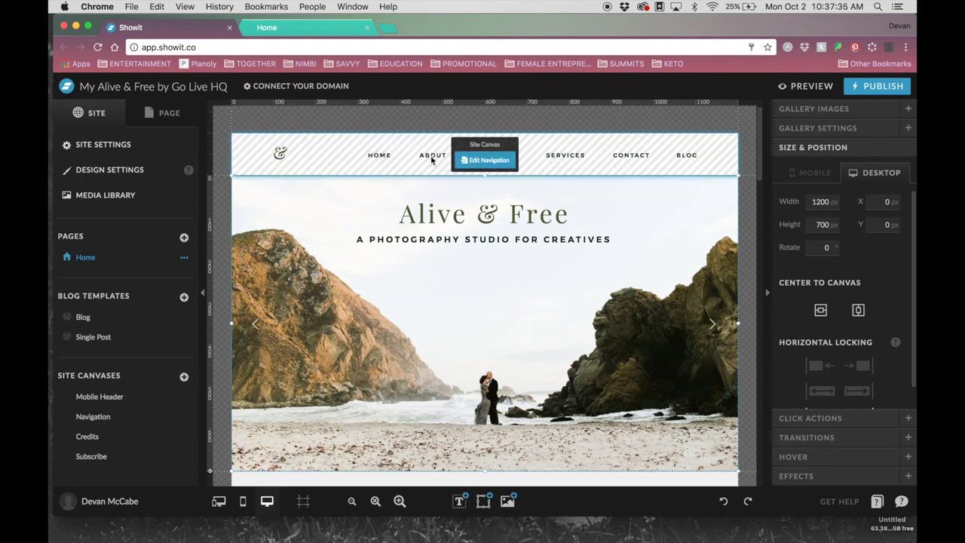
Scroll through the home page, test the About and Services navigation links in the preview, and return to the editor.
{"action": "scroll", "coordinate": [396, 196], "scroll_direction": "down", "scroll_amount": 10}
{"action": "scroll", "coordinate": [406, 229], "scroll_direction": "up", "scroll_amount": 10}
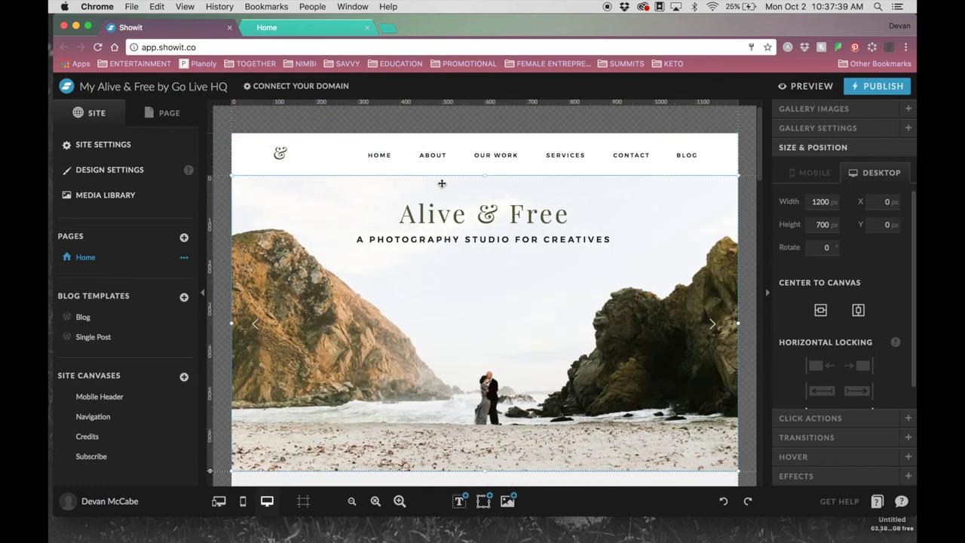
{"action": "left_click", "coordinate": [272, 28]}
{"action": "left_click", "coordinate": [415, 105]}
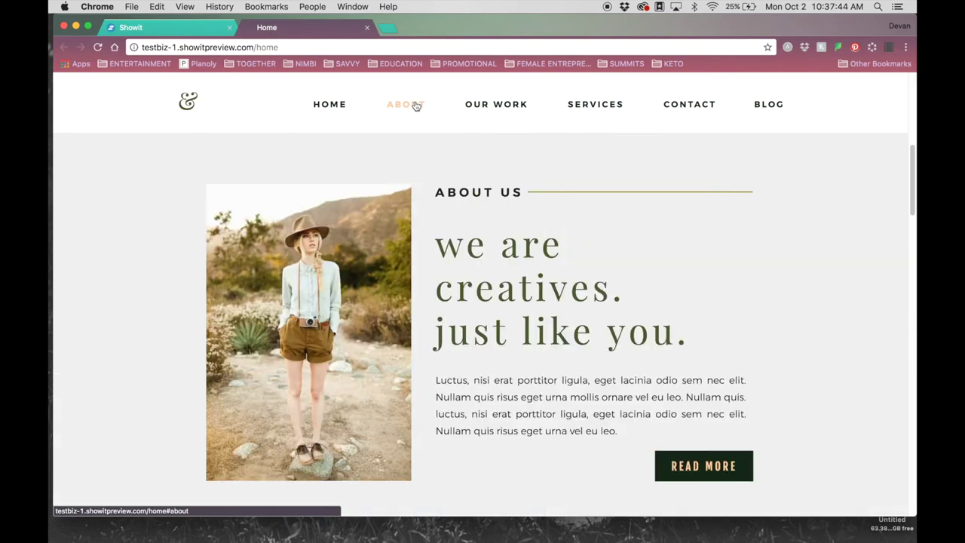
{"action": "left_click", "coordinate": [581, 105]}
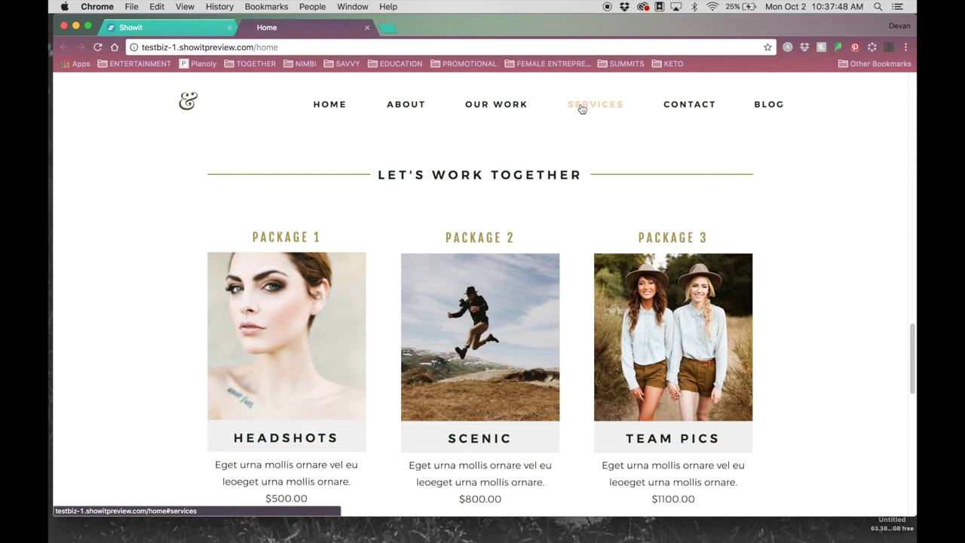
{"action": "scroll", "coordinate": [569, 123], "scroll_direction": "up", "scroll_amount": 1}
{"action": "left_click", "coordinate": [130, 27]}
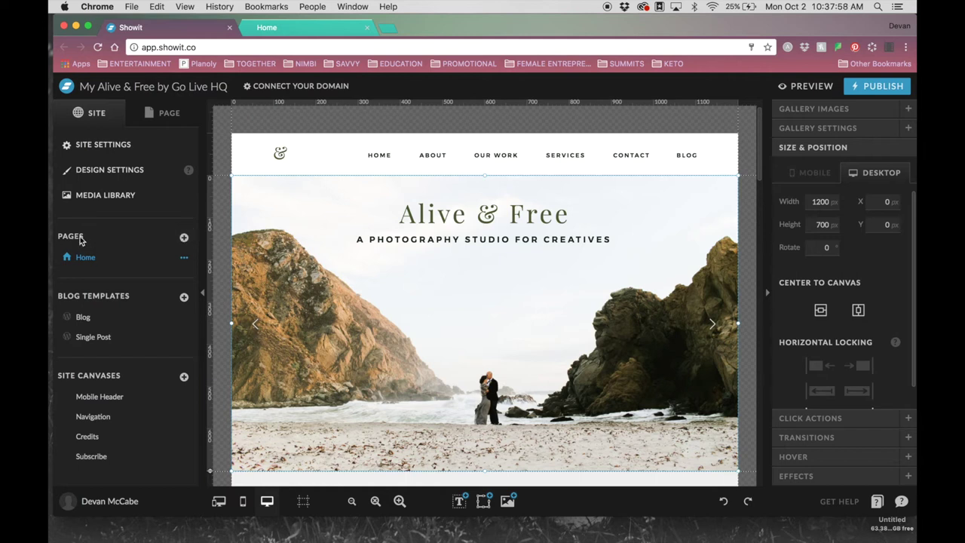
Browse the current site's Home page in the new page chooser and close it without adding a page.
{"action": "left_click", "coordinate": [190, 238]}
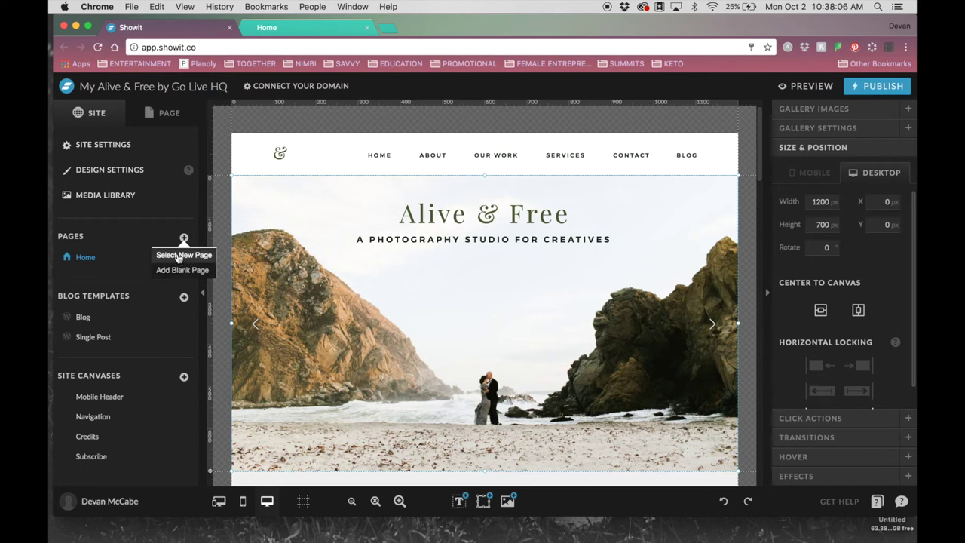
{"action": "left_click", "coordinate": [181, 255]}
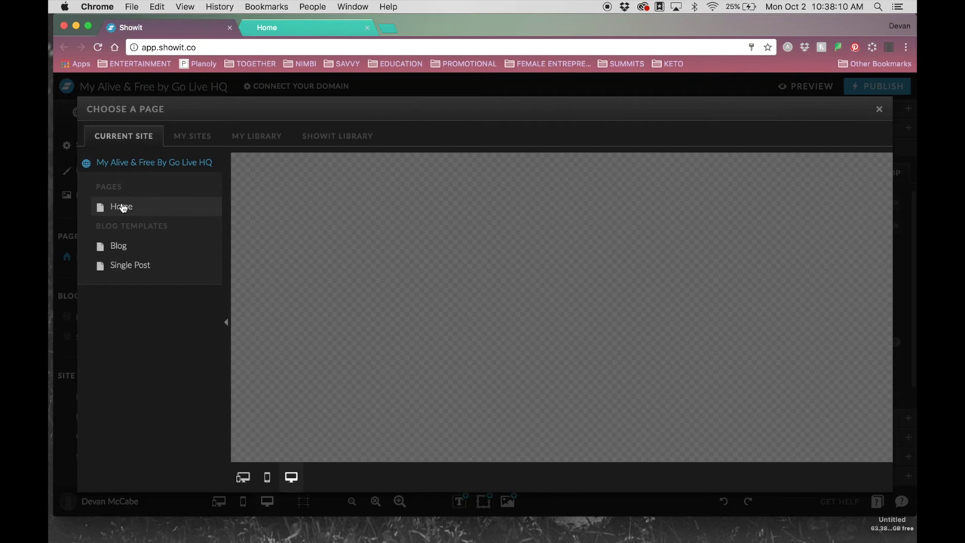
{"action": "left_click", "coordinate": [122, 207]}
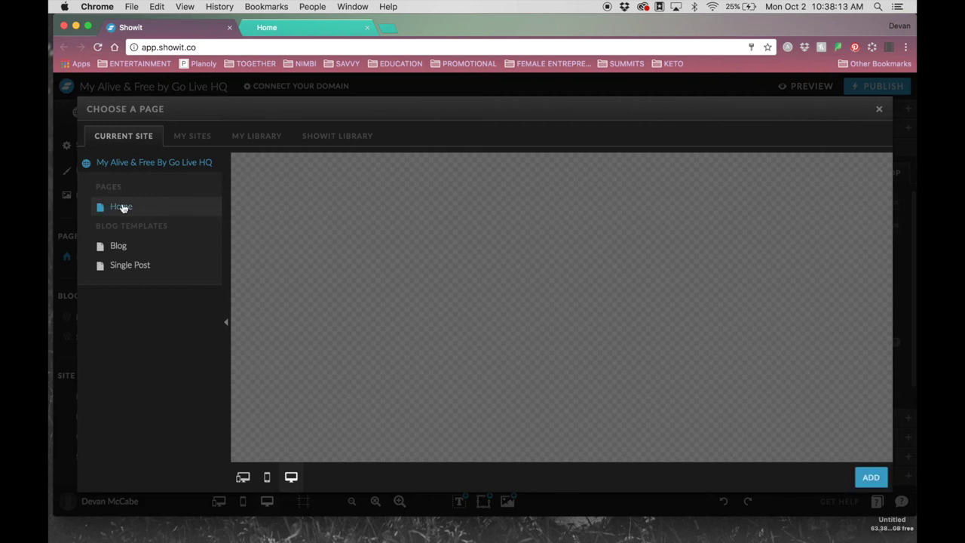
{"action": "scroll", "coordinate": [453, 317], "scroll_direction": "down", "scroll_amount": 5}
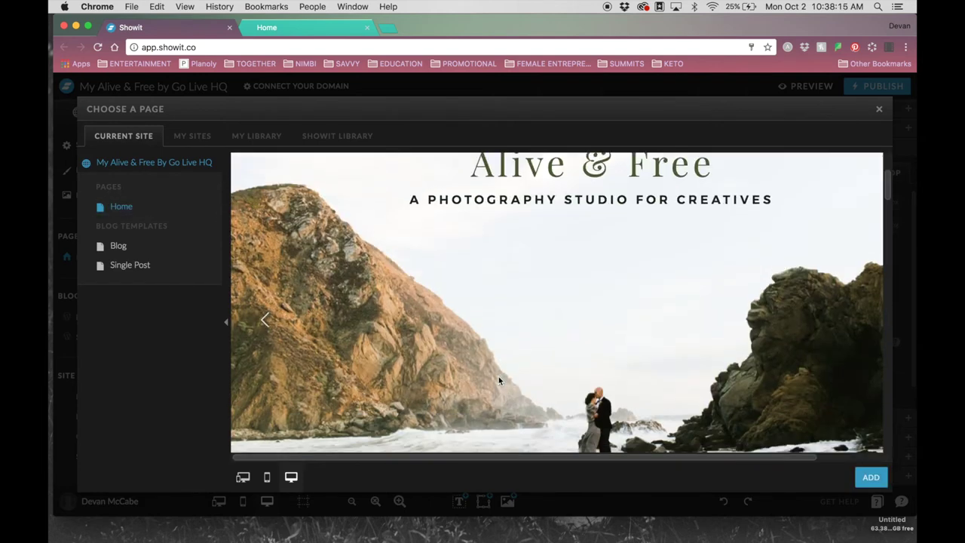
{"action": "scroll", "coordinate": [678, 226], "scroll_direction": "up", "scroll_amount": 3}
{"action": "left_click", "coordinate": [879, 108]}
Add a blank page to the site, compare it with the Home page, and return to Home.
{"action": "mouse_move", "coordinate": [184, 238]}
{"action": "left_click", "coordinate": [189, 271]}
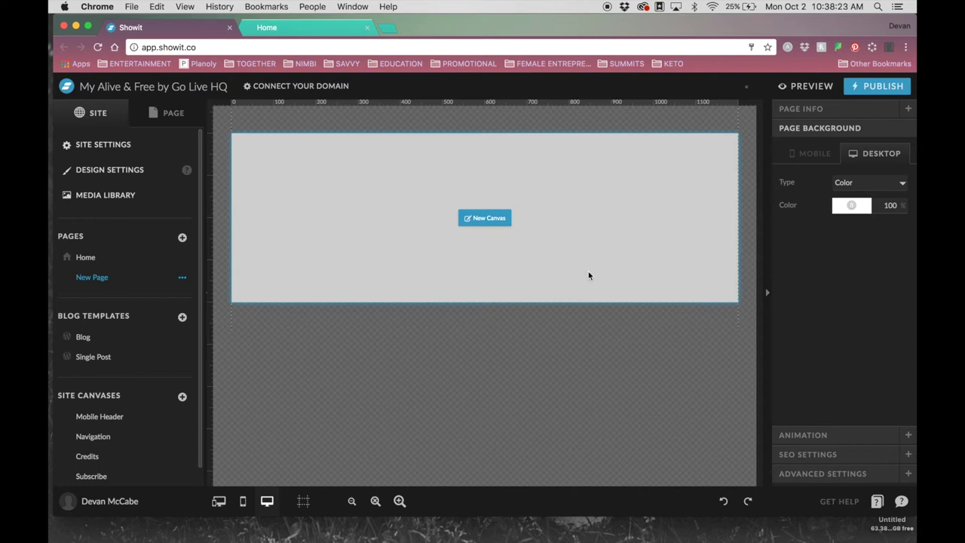
{"action": "left_click", "coordinate": [146, 258]}
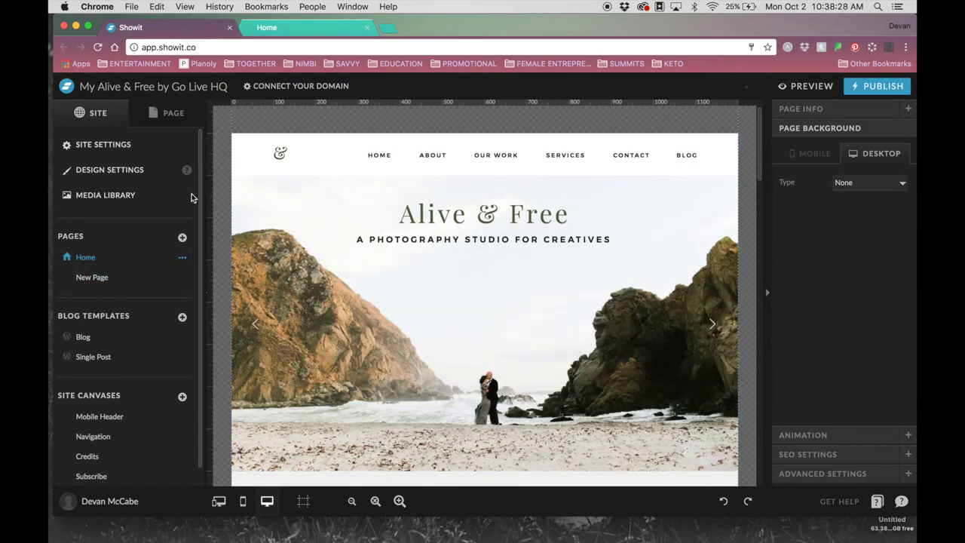
{"action": "left_click", "coordinate": [130, 280]}
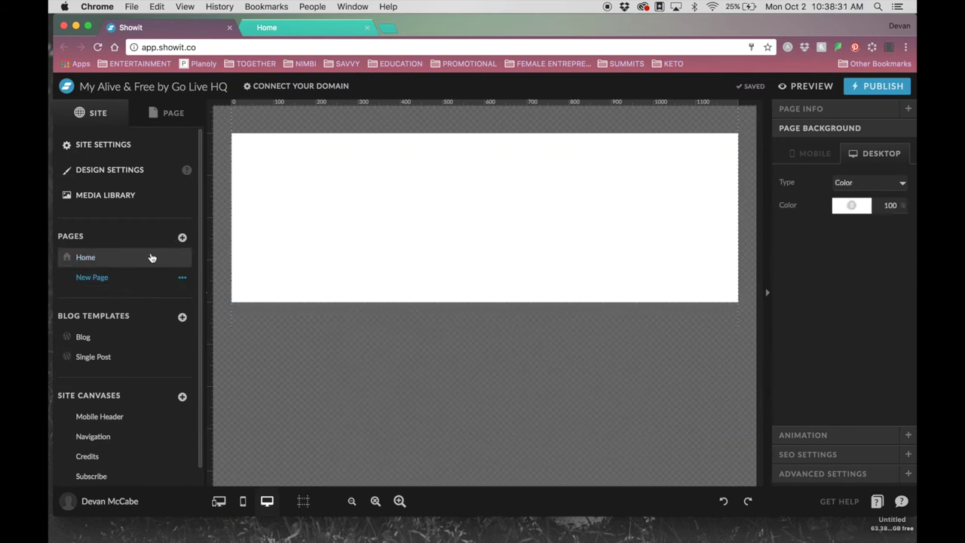
{"action": "mouse_move", "coordinate": [365, 137]}
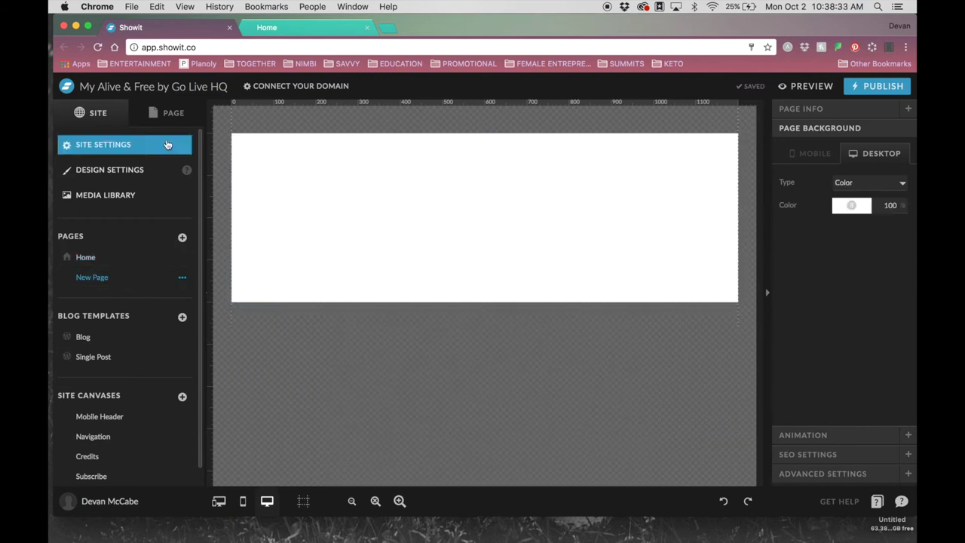
{"action": "left_click", "coordinate": [123, 258]}
{"action": "mouse_move", "coordinate": [551, 156]}
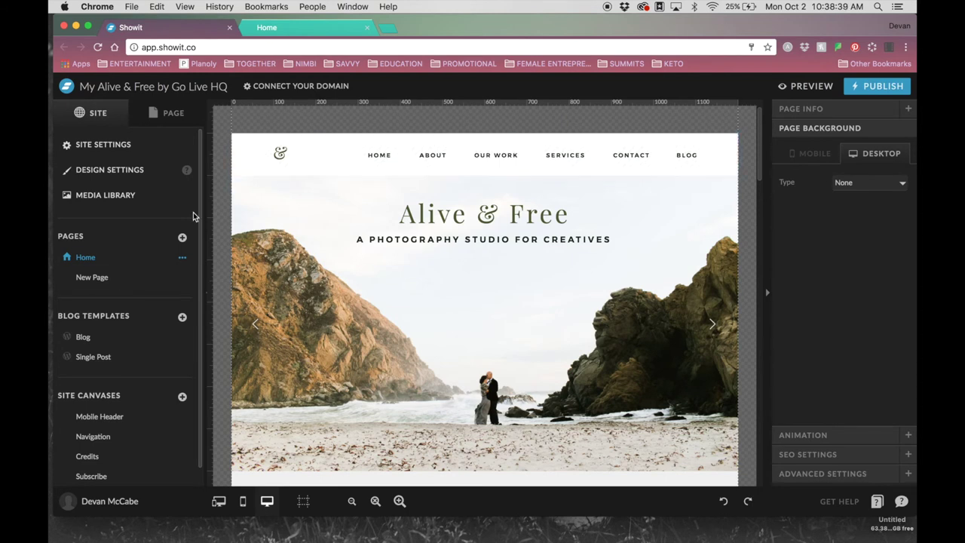
Add the Home page's Navigation canvas to New Page and move it above the blank New Canvas.
{"action": "left_click", "coordinate": [151, 278]}
{"action": "left_click", "coordinate": [170, 113]}
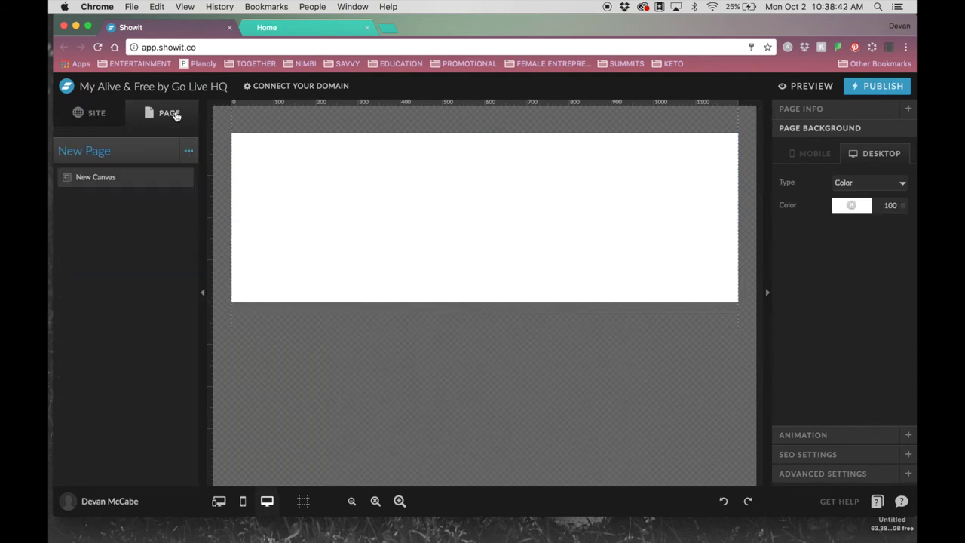
{"action": "left_click", "coordinate": [189, 150]}
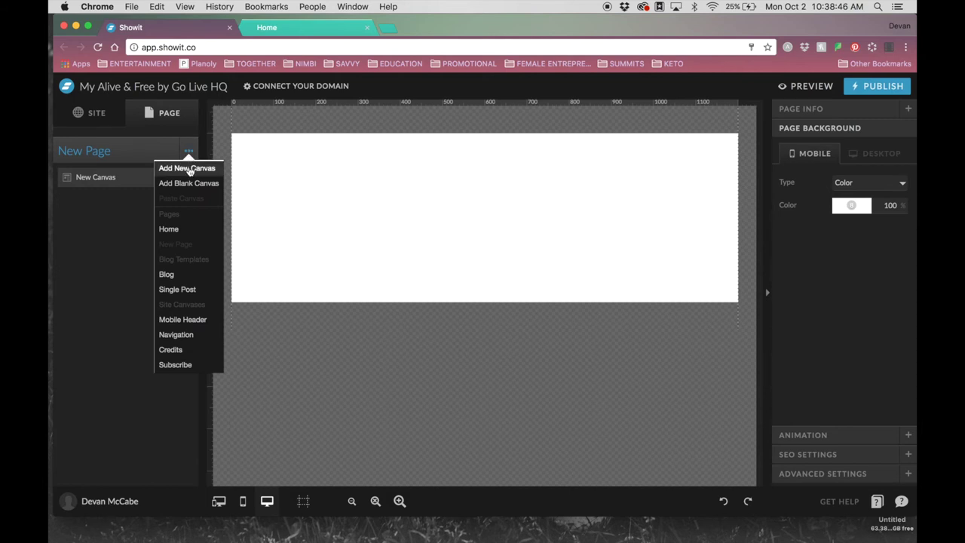
{"action": "left_click", "coordinate": [187, 169]}
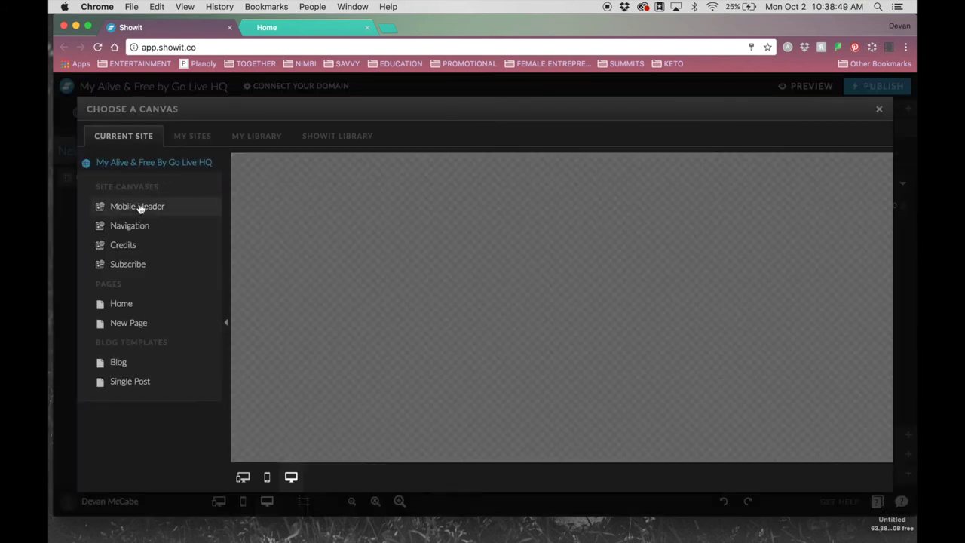
{"action": "left_click", "coordinate": [122, 303]}
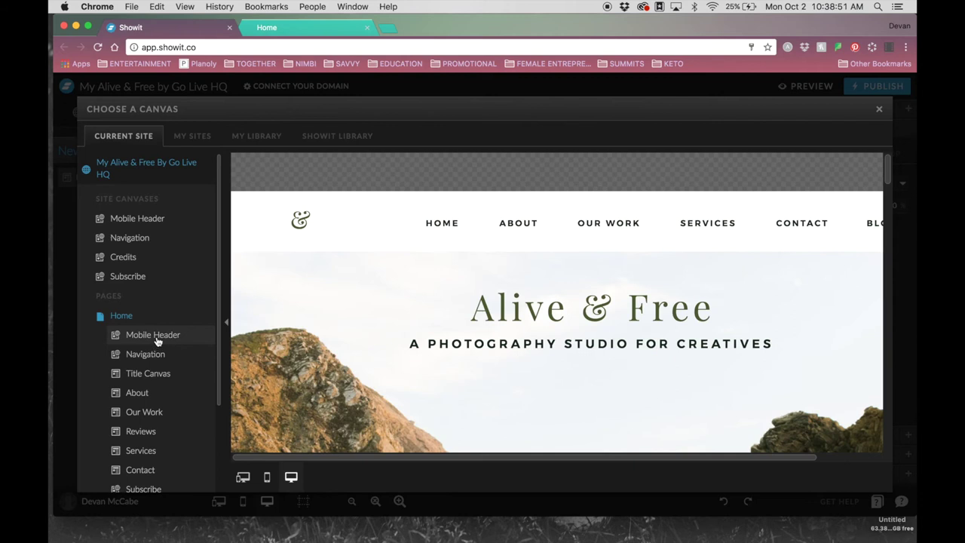
{"action": "left_click", "coordinate": [153, 358]}
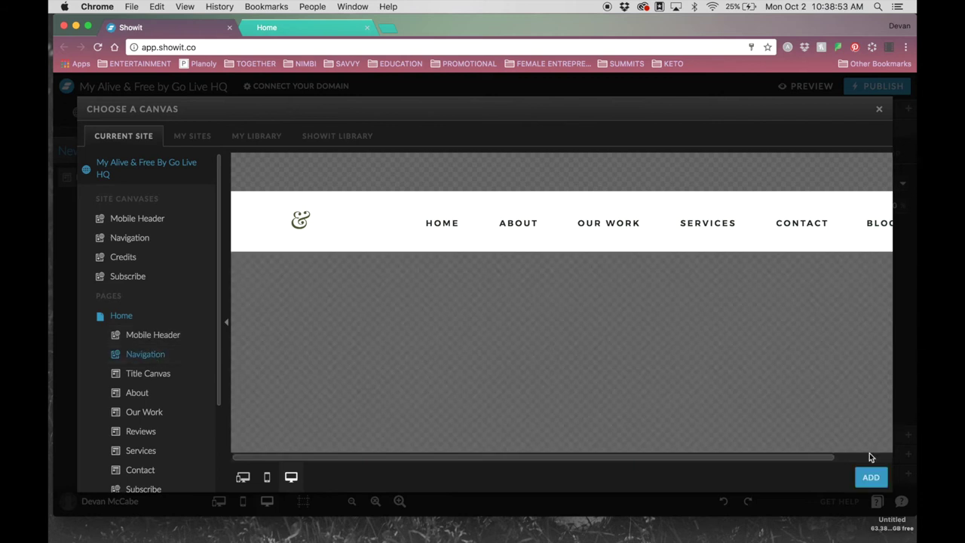
{"action": "left_click", "coordinate": [871, 476]}
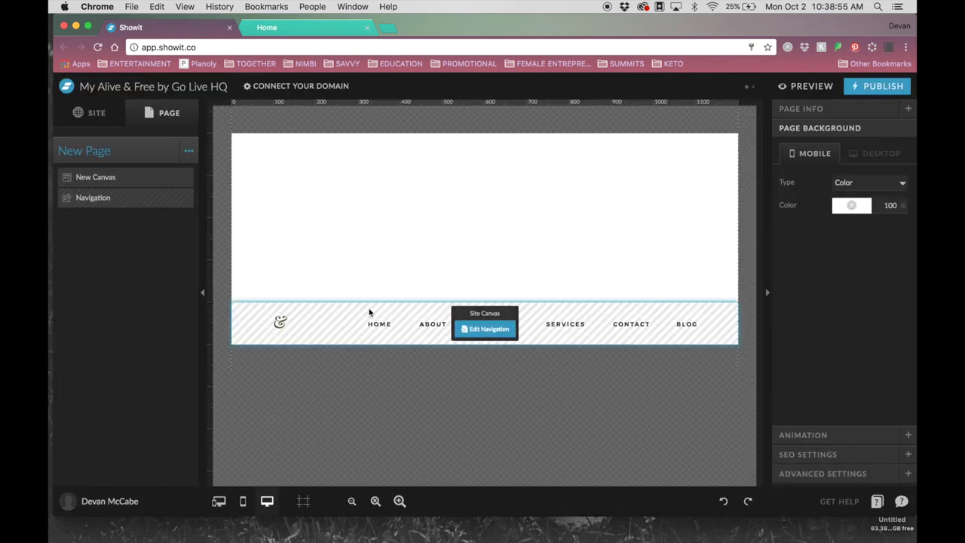
{"action": "left_click_drag", "start_coordinate": [120, 198], "coordinate": [121, 175]}
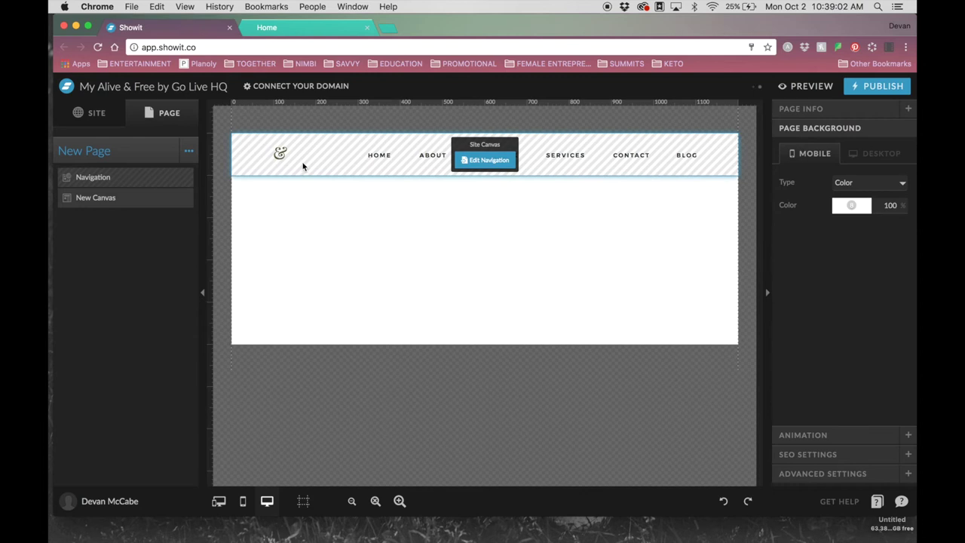
Set the initial desktop height of New Canvas to 700 px.
{"action": "left_click", "coordinate": [512, 260]}
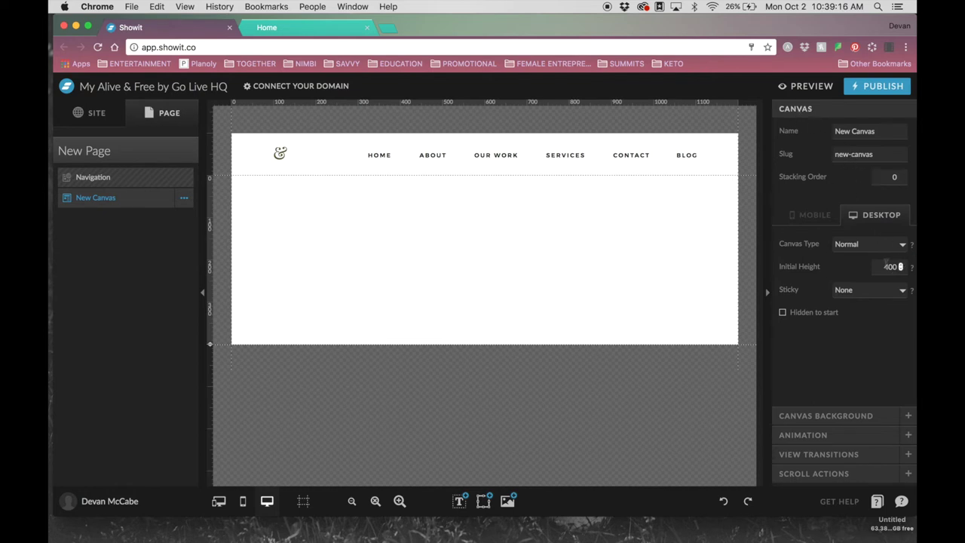
{"action": "left_click", "coordinate": [882, 267]}
{"action": "type", "text": "7"}
{"action": "key", "text": "Tab"}
Look through the Sticky and Canvas Type options of New Canvas without changing them.
{"action": "left_click", "coordinate": [865, 288]}
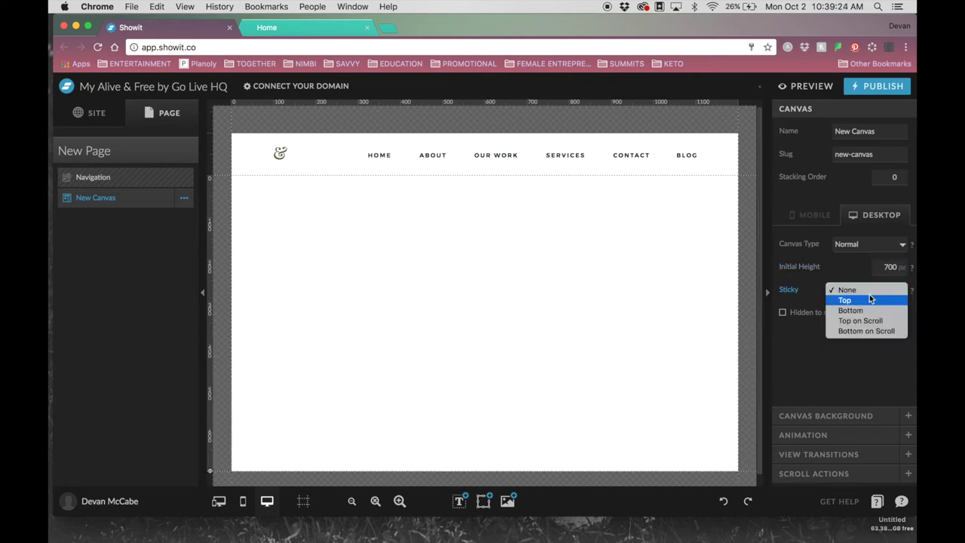
{"action": "left_click", "coordinate": [847, 270]}
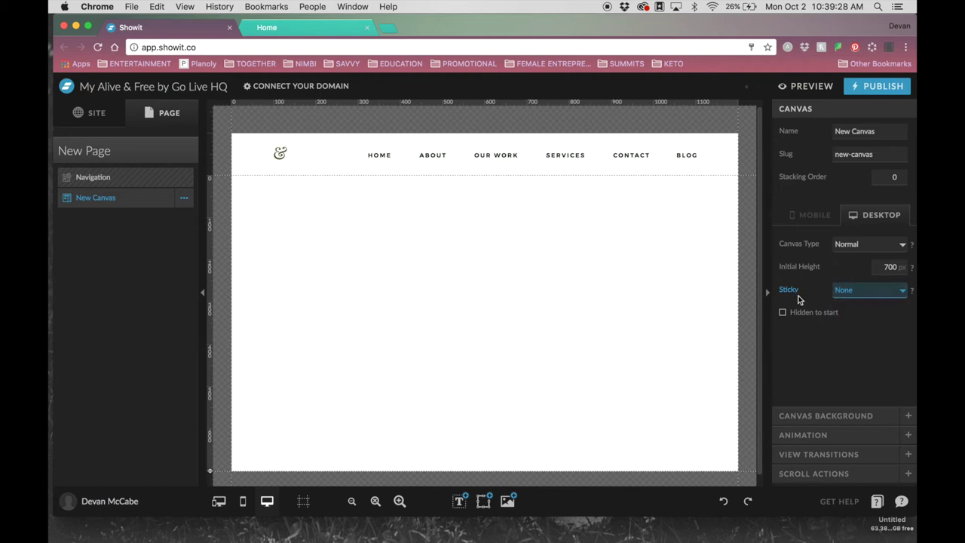
{"action": "left_click", "coordinate": [843, 249]}
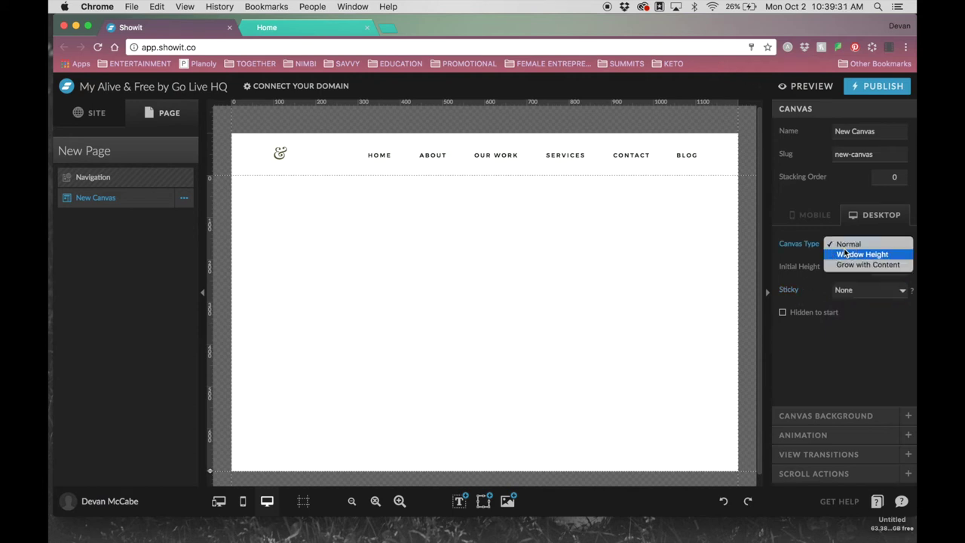
{"action": "left_click", "coordinate": [813, 257]}
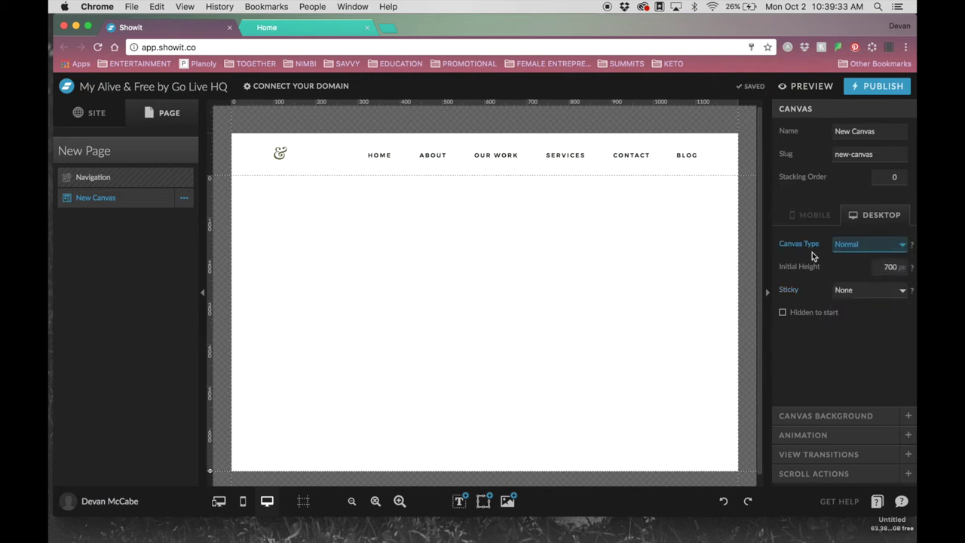
Set the desktop background color of New Canvas to olive-gold design color 4.
{"action": "left_click", "coordinate": [832, 415]}
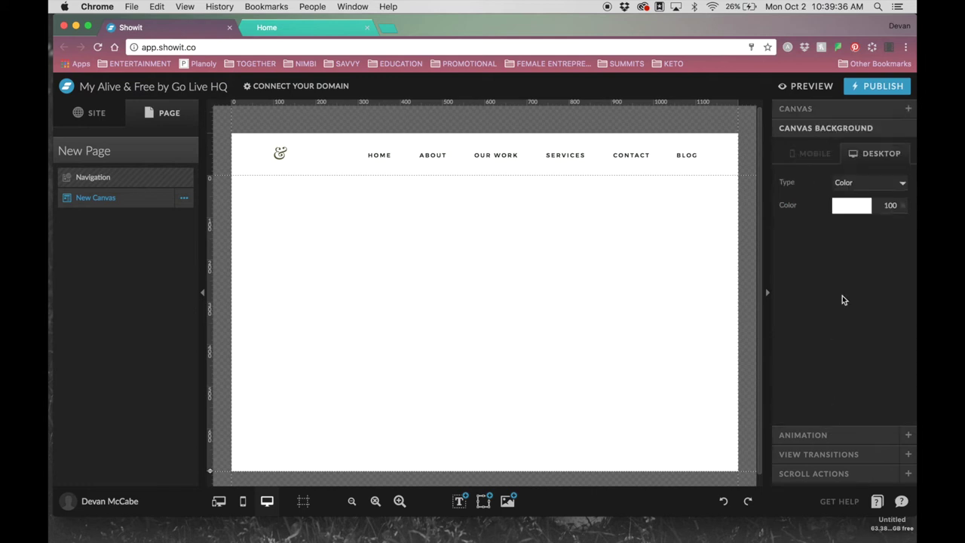
{"action": "left_click", "coordinate": [850, 211]}
{"action": "left_click", "coordinate": [857, 241]}
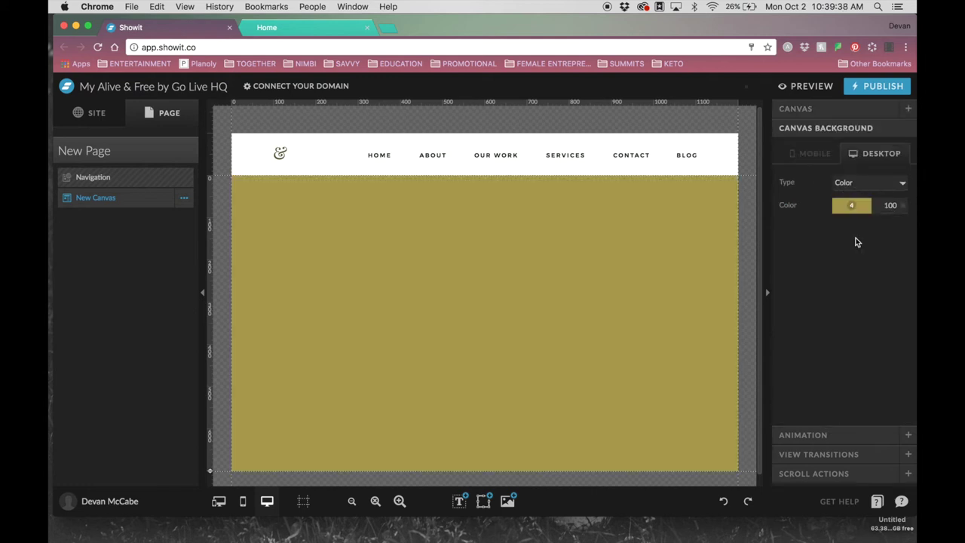
Try the Video background type, examine its file chooser, duration and other playback options, and return the background type to Color.
{"action": "left_click", "coordinate": [860, 182]}
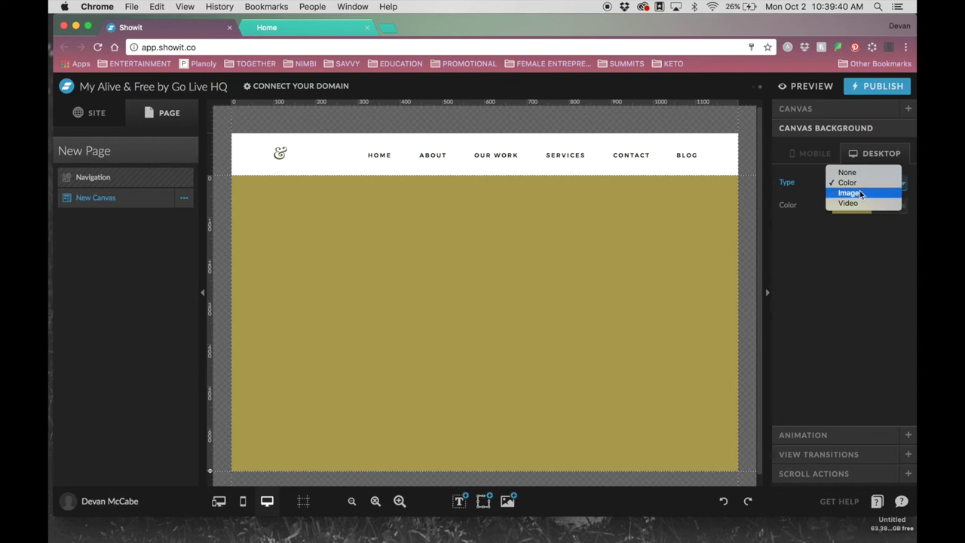
{"action": "left_click", "coordinate": [862, 205]}
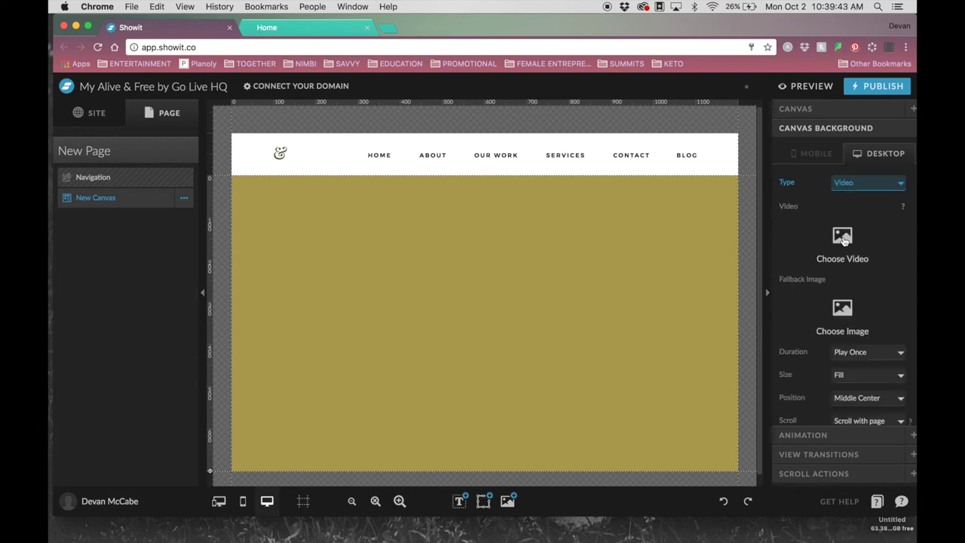
{"action": "left_click", "coordinate": [843, 236]}
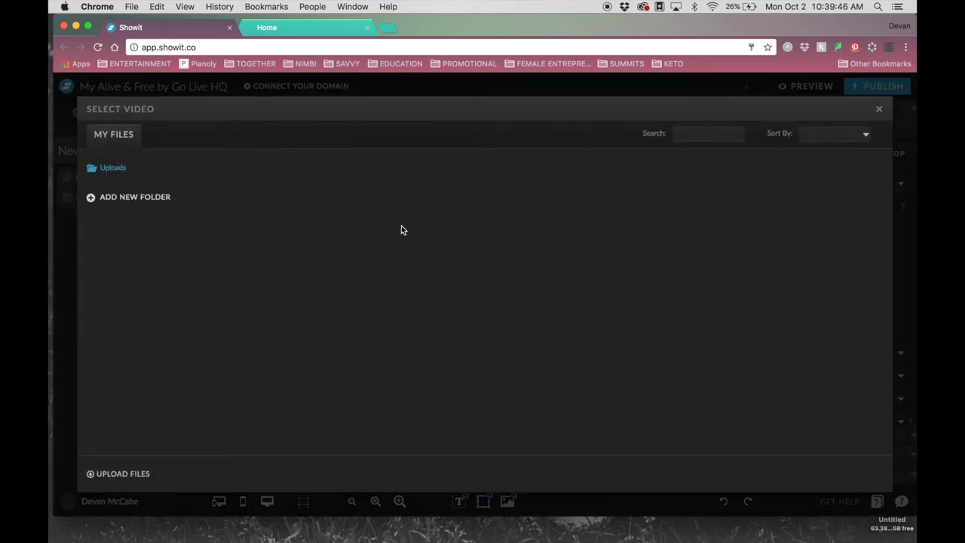
{"action": "left_click", "coordinate": [881, 110]}
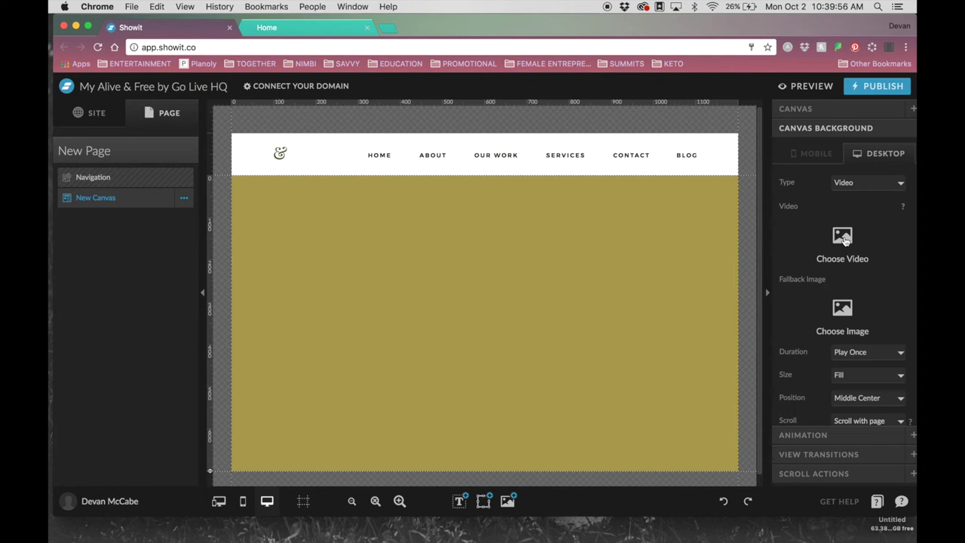
{"action": "scroll", "coordinate": [837, 302], "scroll_direction": "down", "scroll_amount": 1}
{"action": "left_click", "coordinate": [867, 326]}
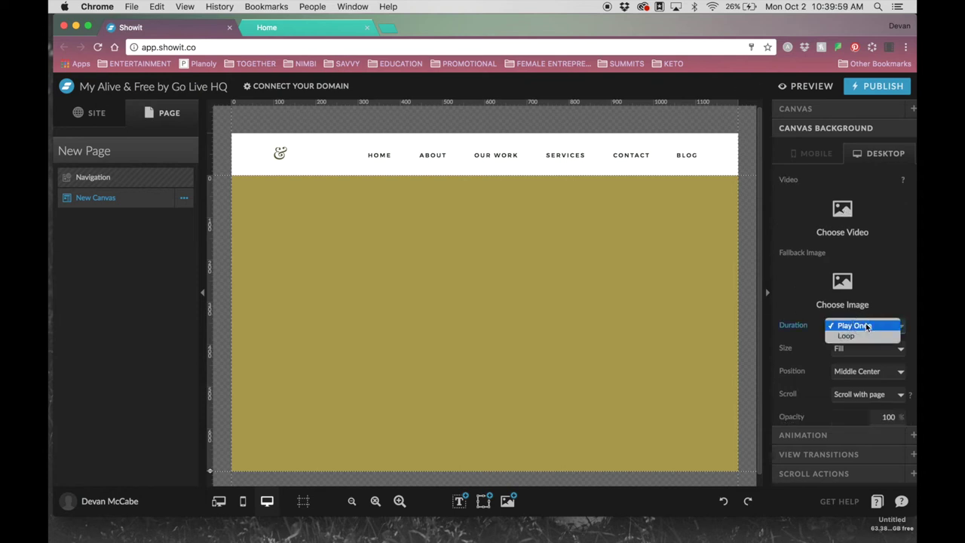
{"action": "left_click", "coordinate": [803, 349]}
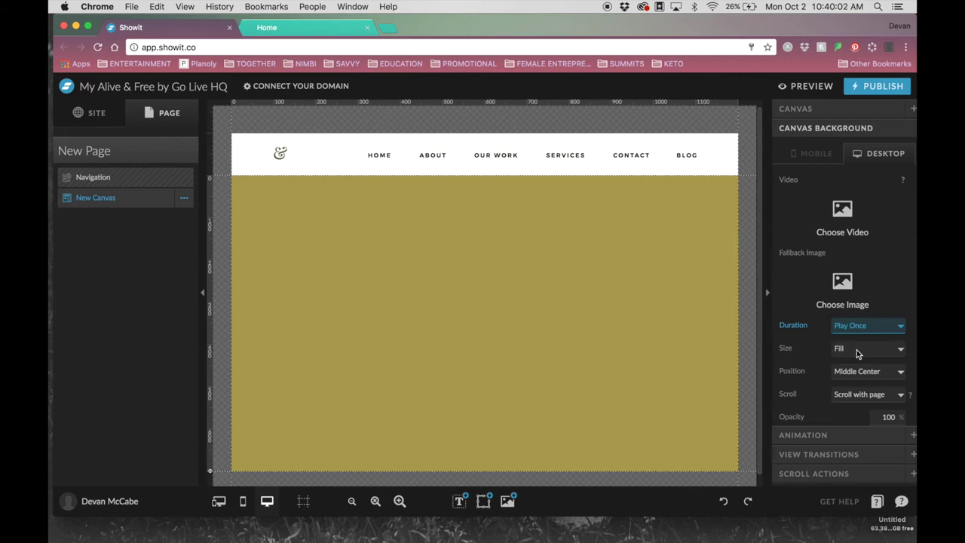
{"action": "scroll", "coordinate": [845, 369], "scroll_direction": "down", "scroll_amount": 2}
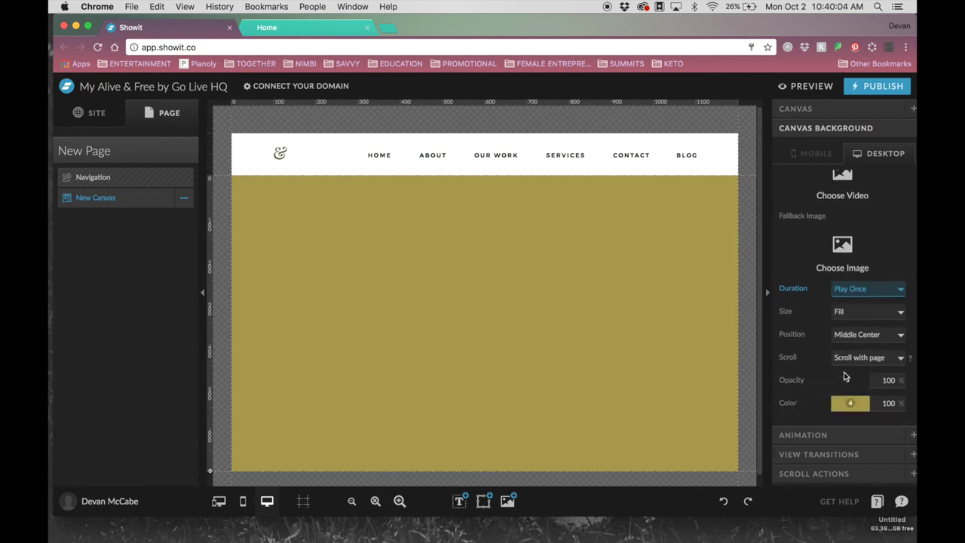
{"action": "scroll", "coordinate": [829, 352], "scroll_direction": "up", "scroll_amount": 3}
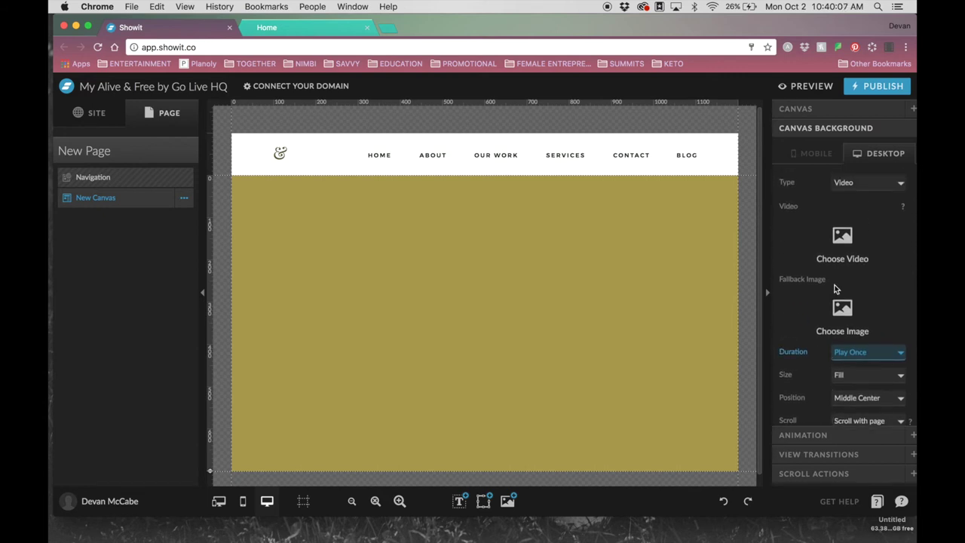
{"action": "left_click", "coordinate": [842, 183]}
{"action": "left_click", "coordinate": [846, 162]}
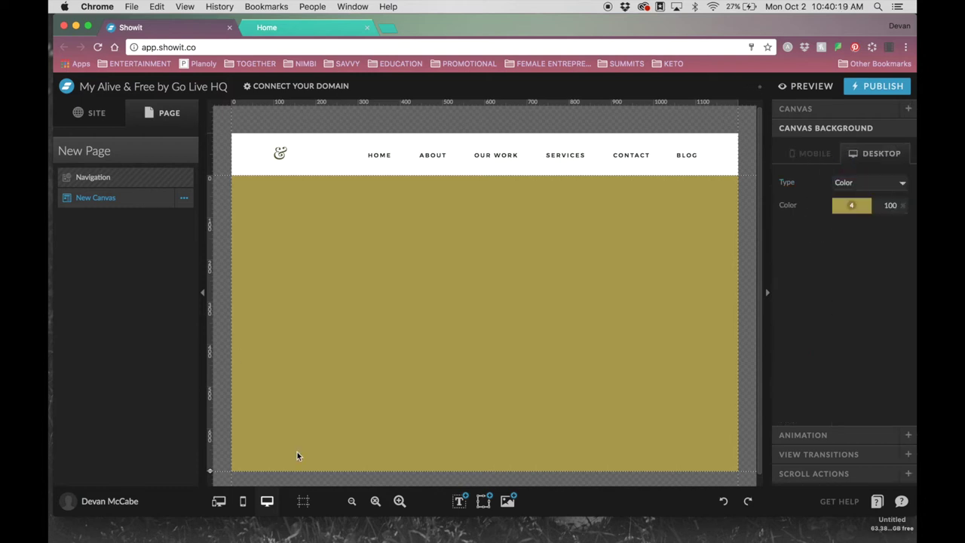
Add a Title text near the upper-left corner of the gold canvas and set its color to black design color 1.
{"action": "left_click", "coordinate": [484, 501]}
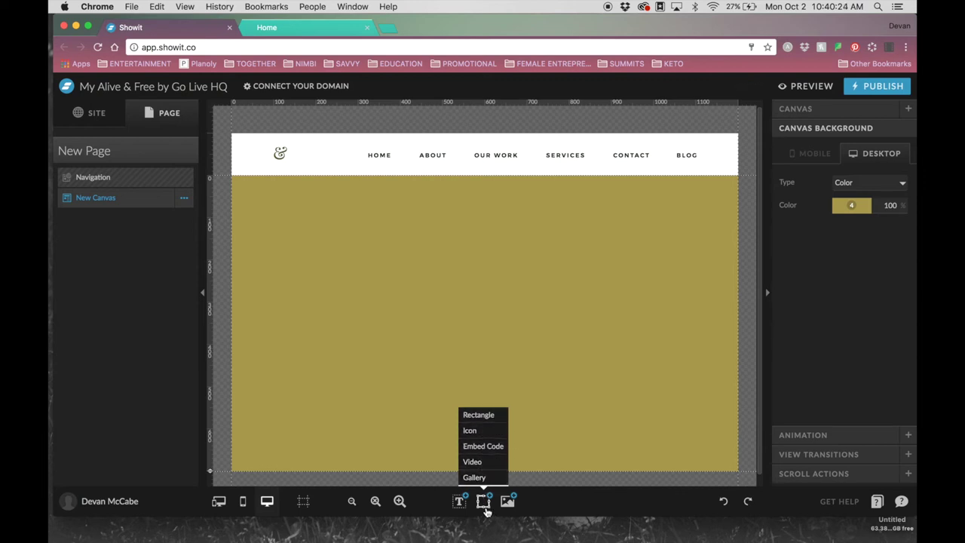
{"action": "mouse_move", "coordinate": [455, 505]}
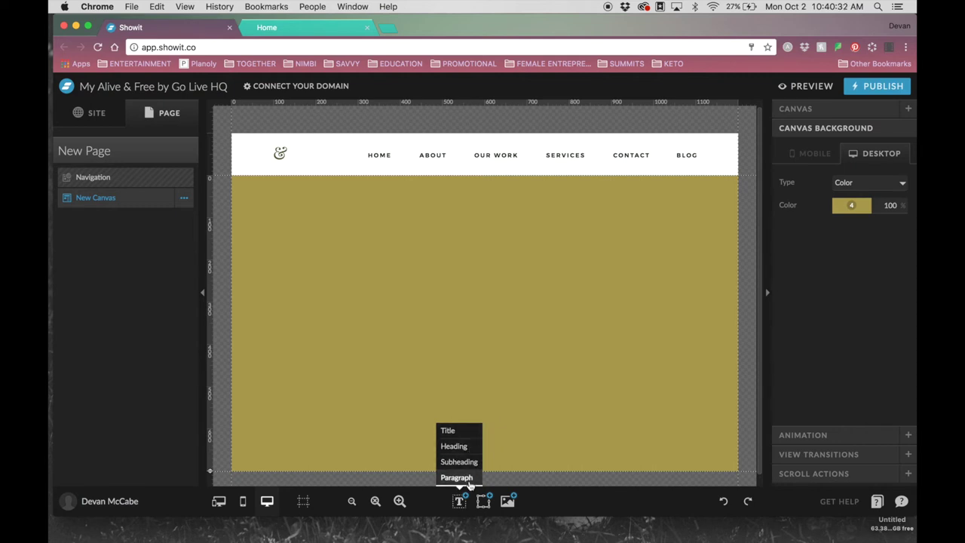
{"action": "left_click", "coordinate": [469, 431]}
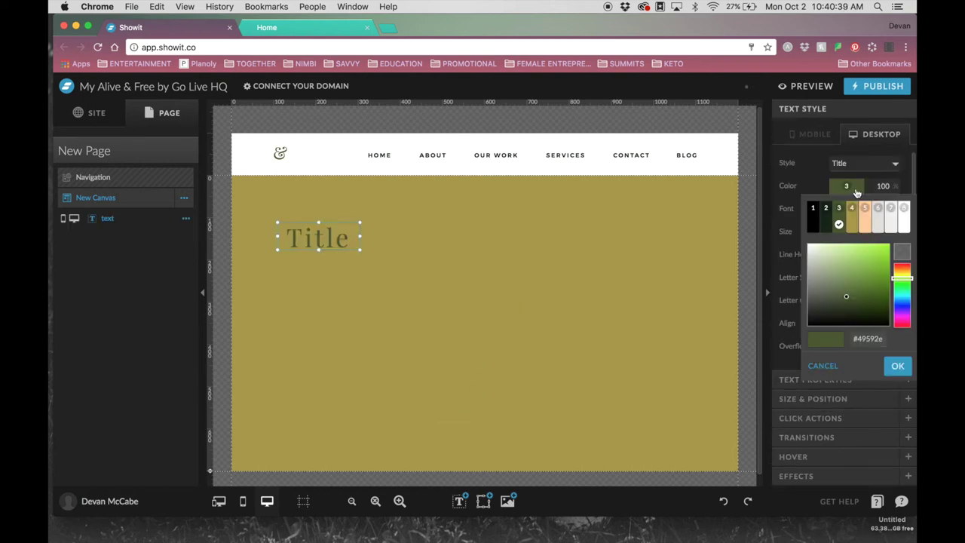
{"action": "left_click", "coordinate": [815, 215]}
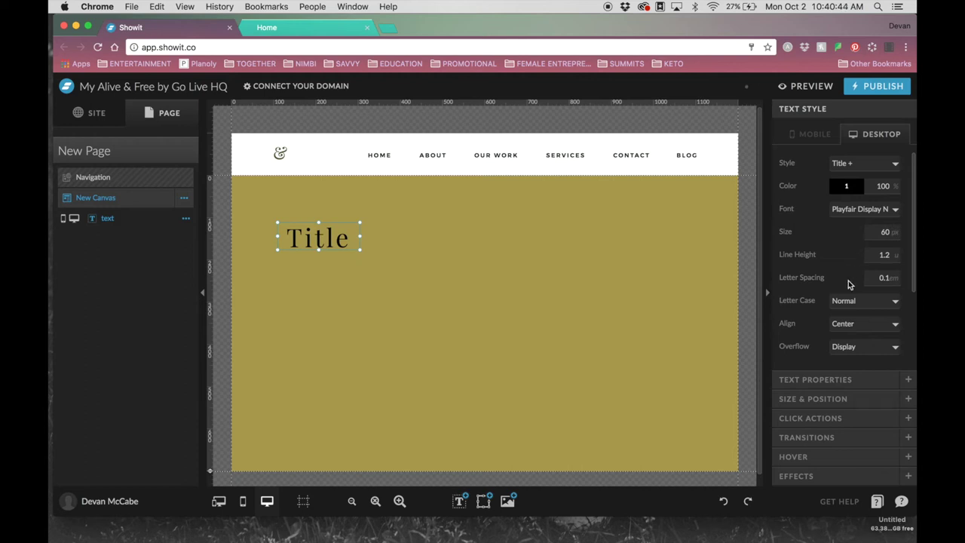
{"action": "left_click", "coordinate": [547, 295]}
Add a Paragraph text, align it directly below the Title, and enlarge its box to reach near the canvas's lower edge.
{"action": "mouse_move", "coordinate": [460, 501]}
{"action": "left_click", "coordinate": [459, 476]}
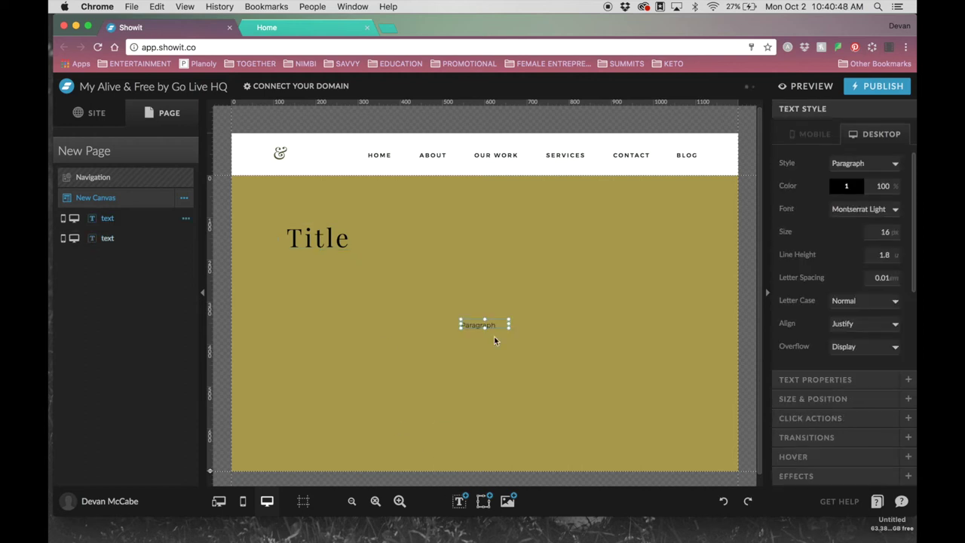
{"action": "left_click_drag", "start_coordinate": [496, 321], "coordinate": [444, 262]}
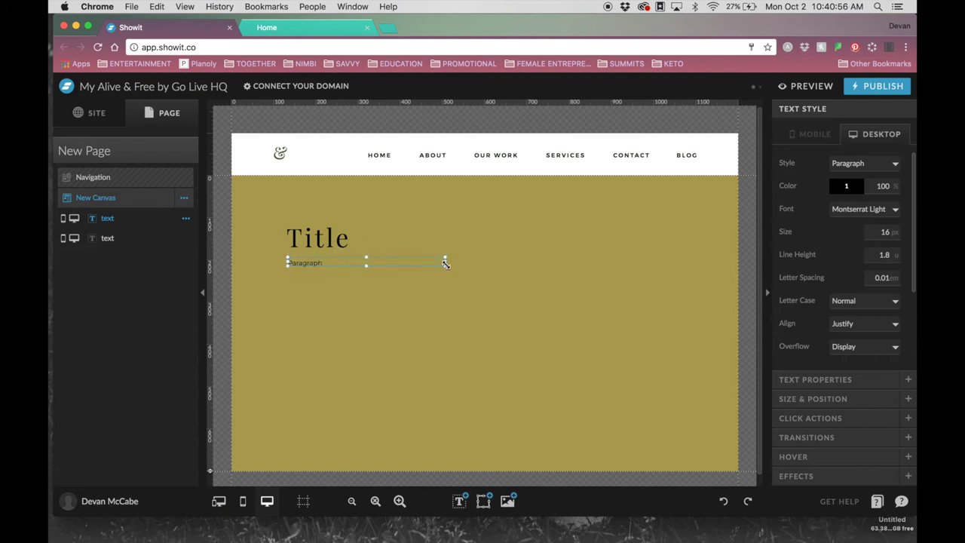
{"action": "left_click", "coordinate": [365, 269]}
{"action": "left_click", "coordinate": [362, 263]}
{"action": "left_click_drag", "start_coordinate": [367, 264], "coordinate": [366, 434]}
Find a hipster ipsum generator in a new browser tab, generate three hipster-centric paragraphs on hipsum.co, and copy the first one.
{"action": "left_click", "coordinate": [388, 32]}
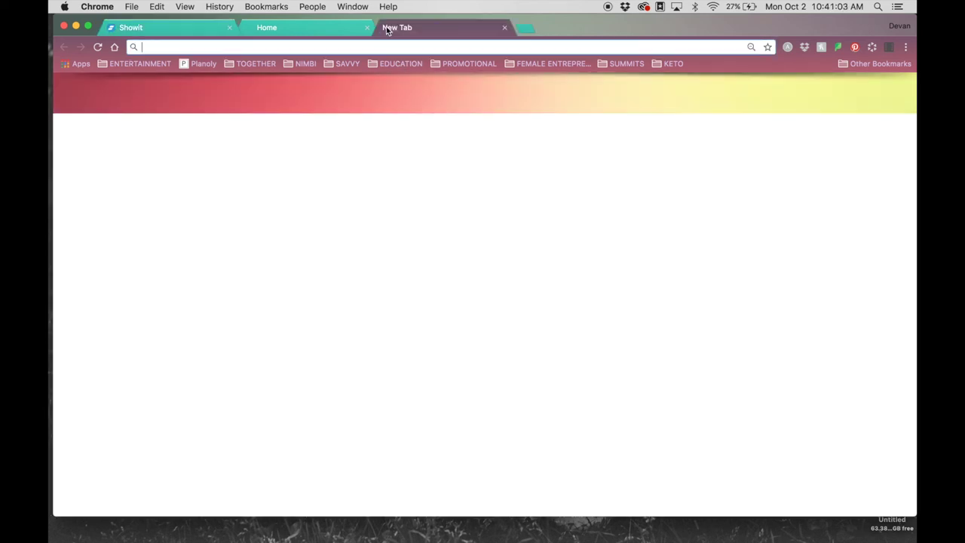
{"action": "type", "text": "hipster"}
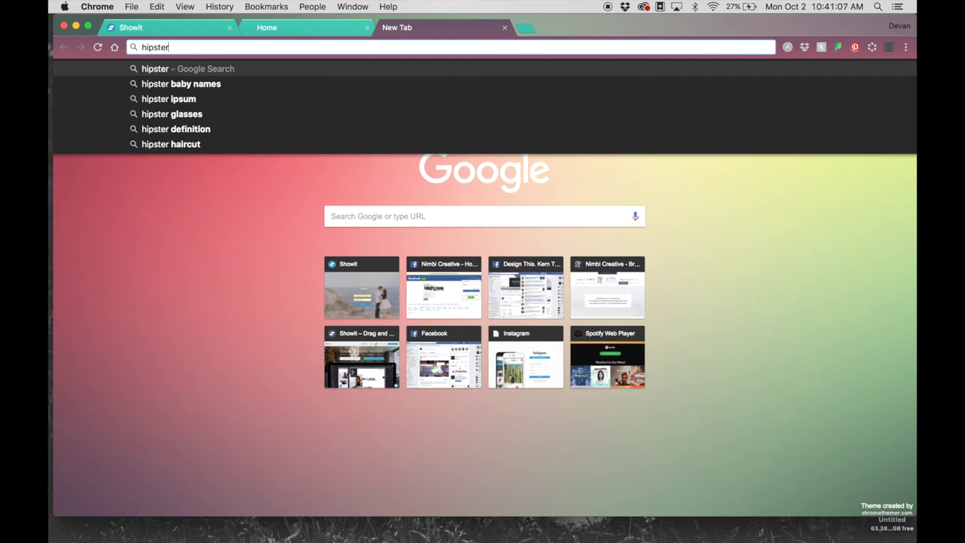
{"action": "left_click", "coordinate": [358, 97]}
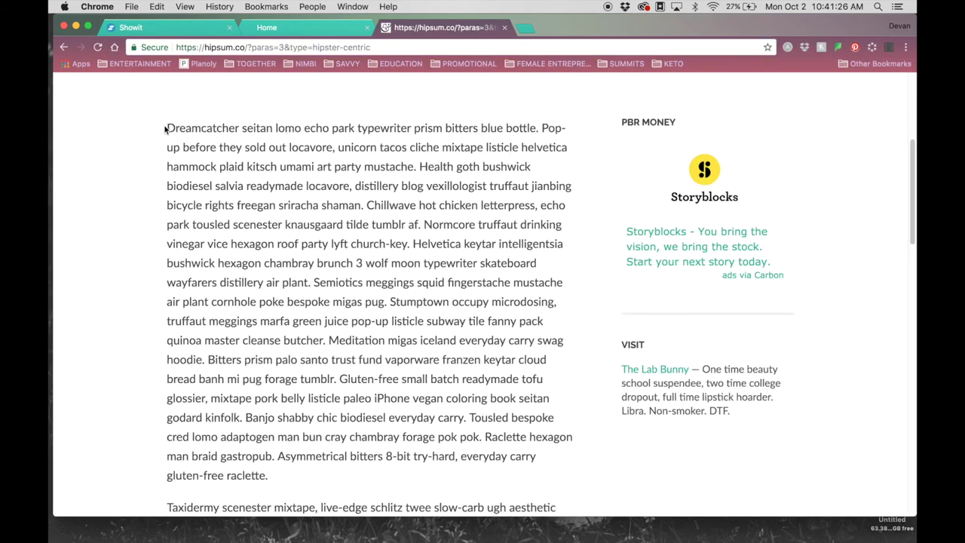
{"action": "left_click_drag", "start_coordinate": [165, 130], "coordinate": [277, 473]}
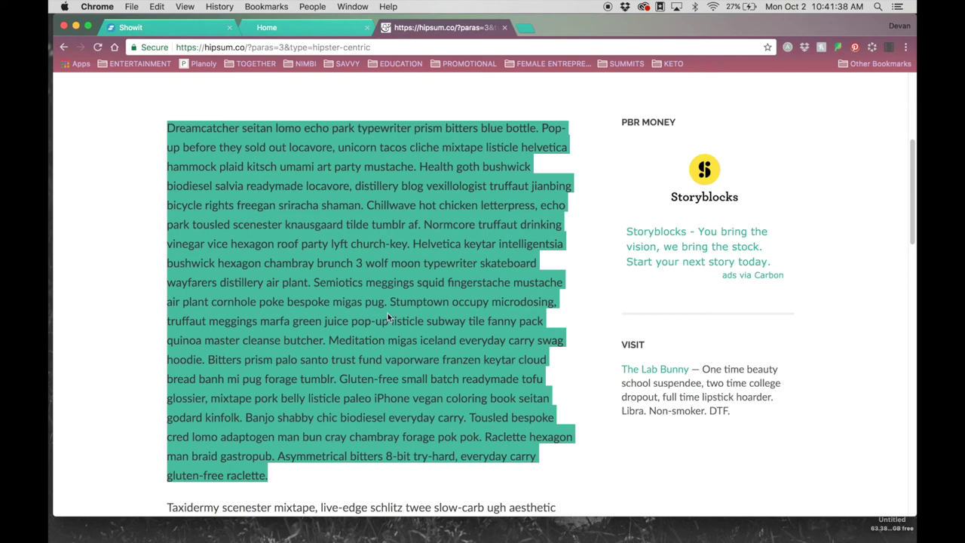
Return to the Showit editor and replace the Paragraph placeholder with the copied hipster ipsum text.
{"action": "left_click", "coordinate": [175, 28]}
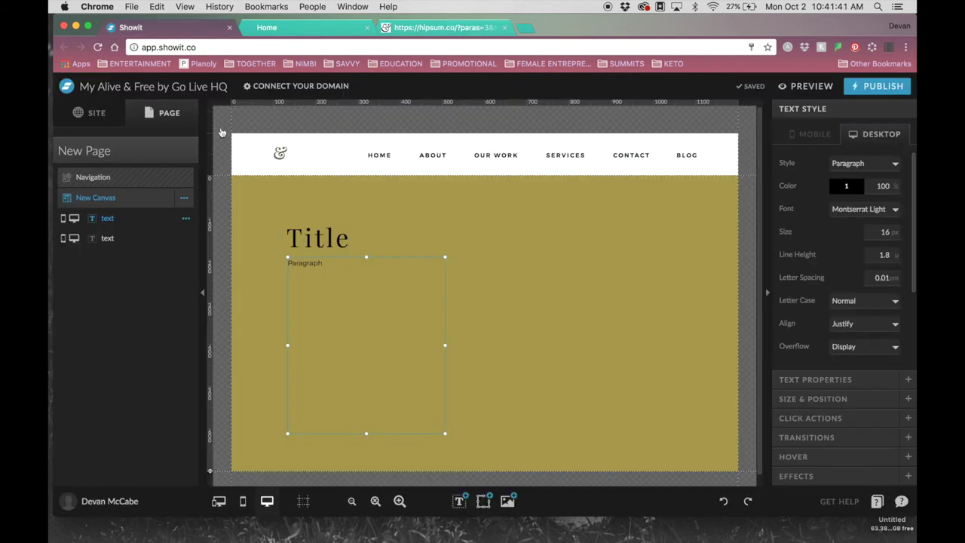
{"action": "double_click", "coordinate": [340, 306]}
{"action": "key", "text": "super+v"}
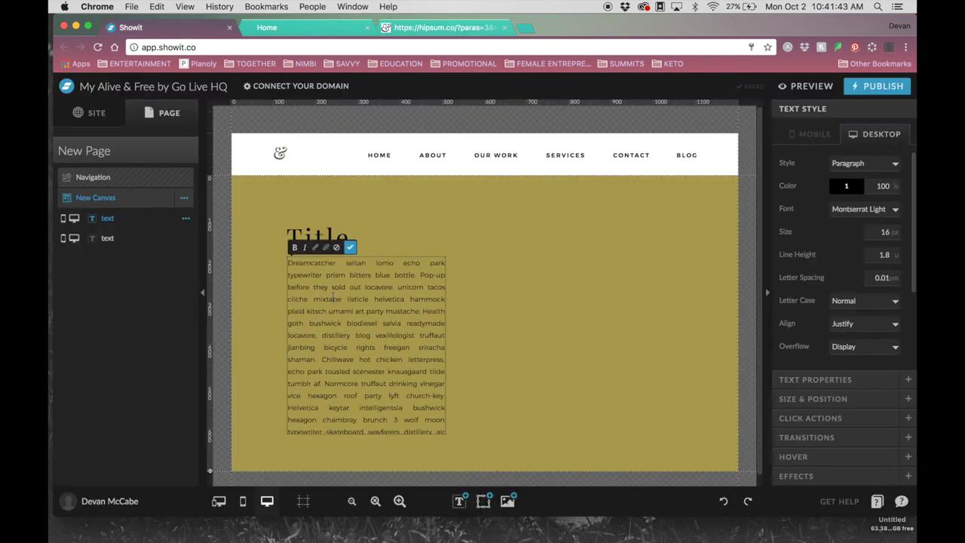
Widen the Paragraph box toward the canvas's middle and delete the surplus text after "meggings squid fingerstache mustache".
{"action": "key", "text": "Escape"}
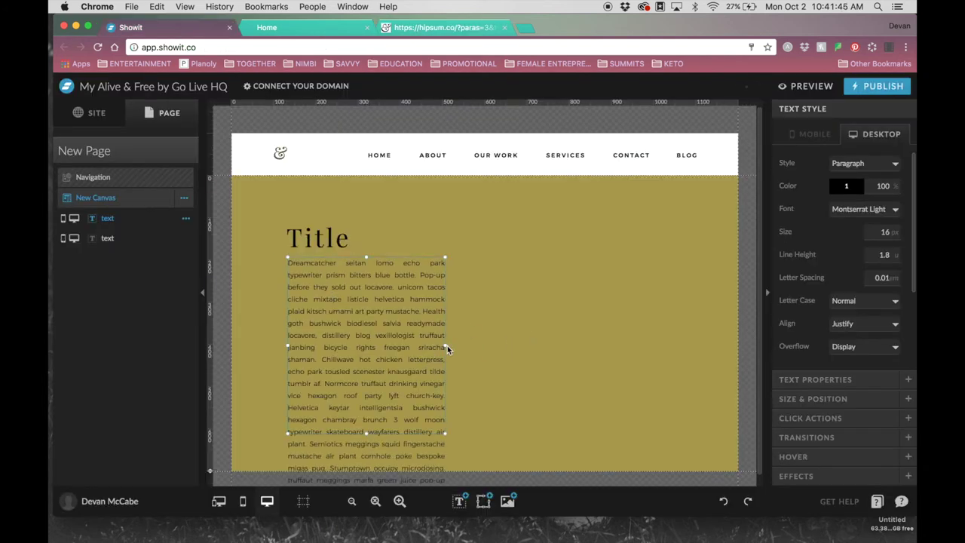
{"action": "left_click_drag", "start_coordinate": [447, 346], "coordinate": [489, 341]}
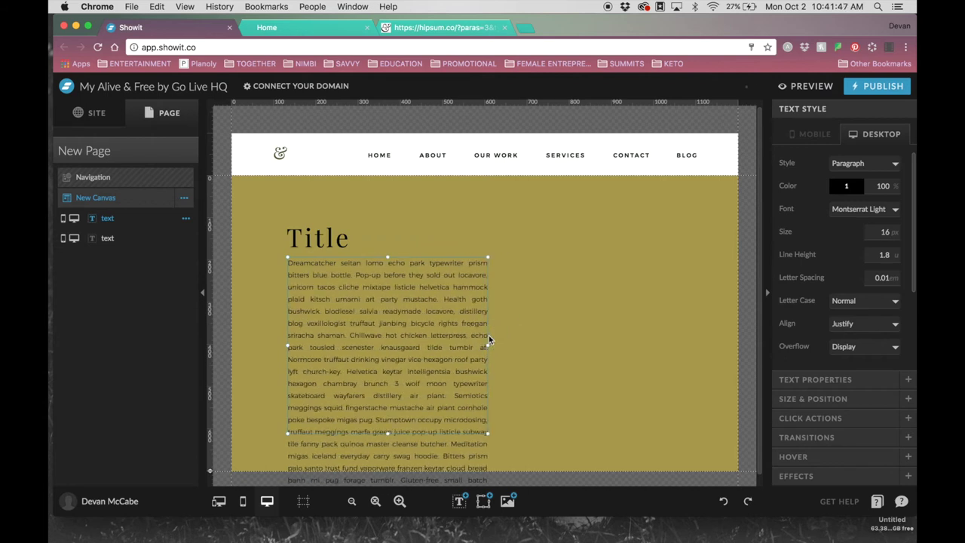
{"action": "double_click", "coordinate": [444, 406]}
{"action": "left_click_drag", "start_coordinate": [426, 407], "coordinate": [445, 491]}
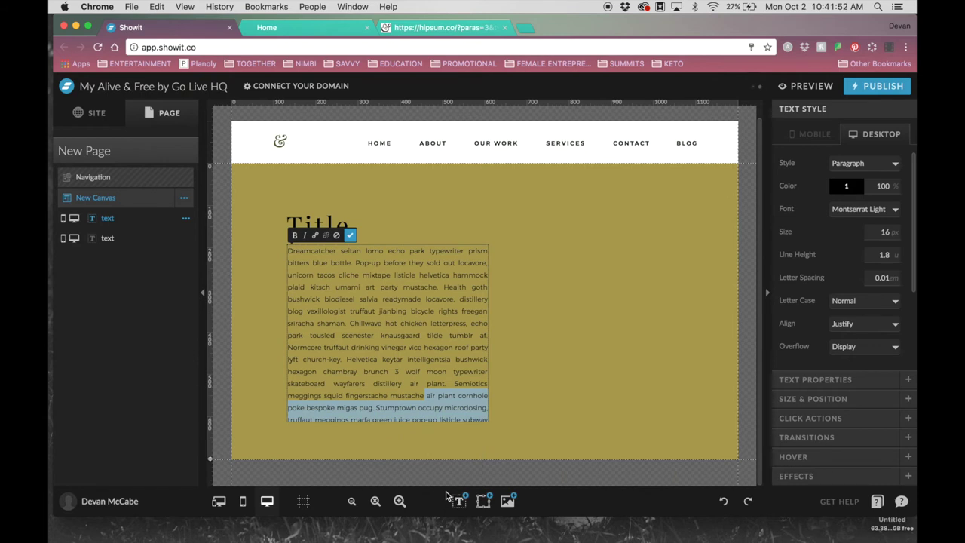
{"action": "key", "text": "BackSpace"}
{"action": "key", "text": "shift+Down"}
{"action": "key", "text": "shift+Down"}
{"action": "key", "text": "shift+Down"}
{"action": "key", "text": "shift+Down"}
{"action": "key", "text": "shift+Down"}
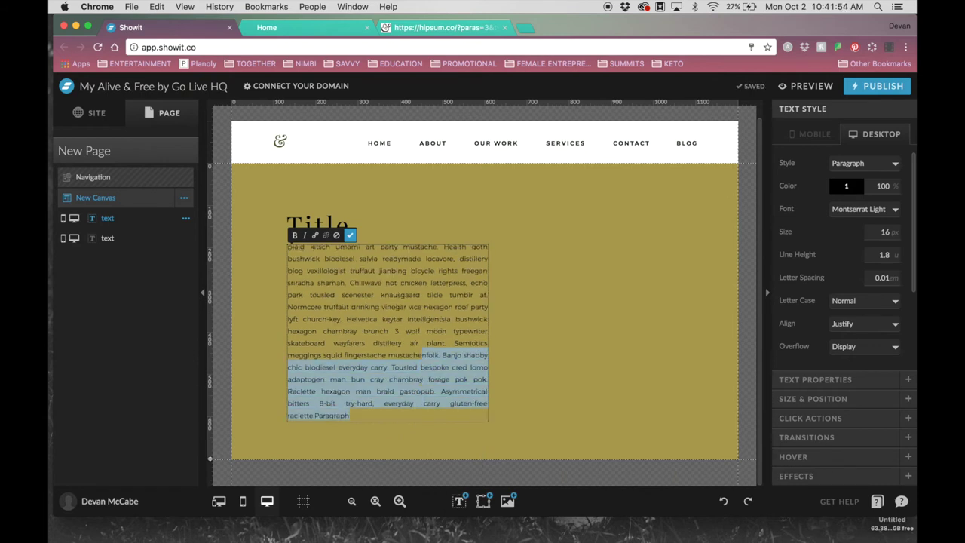
{"action": "key", "text": "BackSpace"}
{"action": "key", "text": "Escape"}
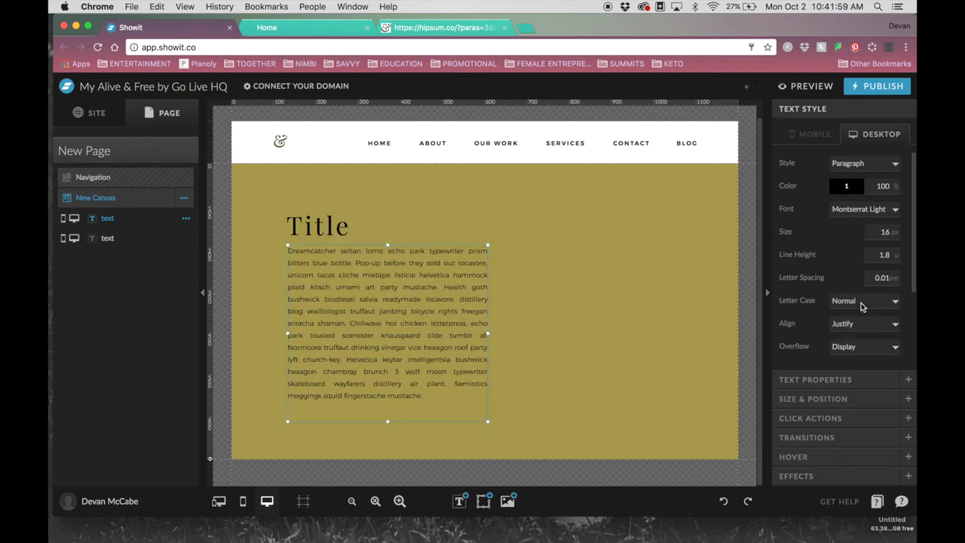
Try the UPPERCASE letter case on the paragraph, and set it back to Normal.
{"action": "left_click", "coordinate": [865, 304]}
{"action": "key", "text": "Escape"}
{"action": "key", "text": "Down"}
{"action": "left_click", "coordinate": [865, 301]}
{"action": "key", "text": "Up"}
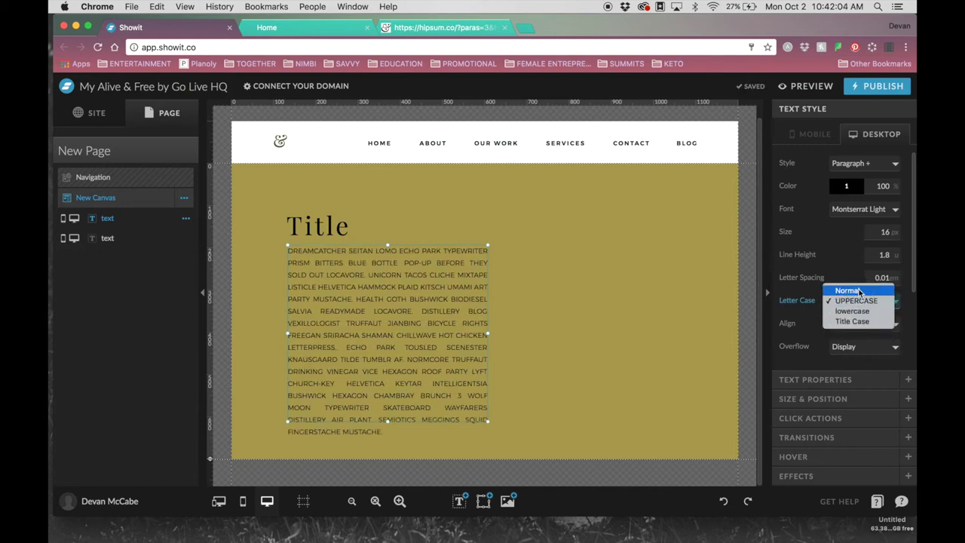
{"action": "key", "text": "Return"}
Change the paragraph's alignment from Justify to Left and deselect the text.
{"action": "left_click", "coordinate": [857, 325]}
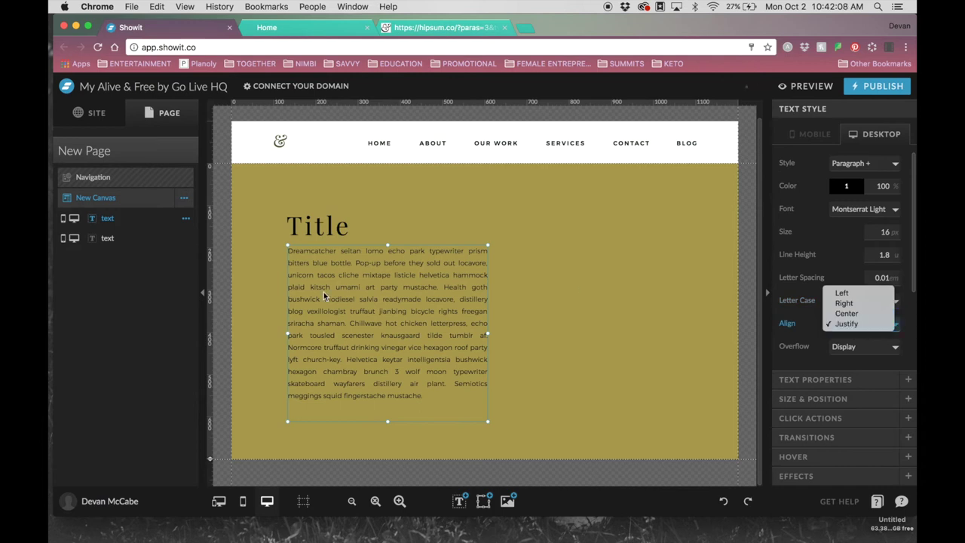
{"action": "left_click", "coordinate": [290, 253]}
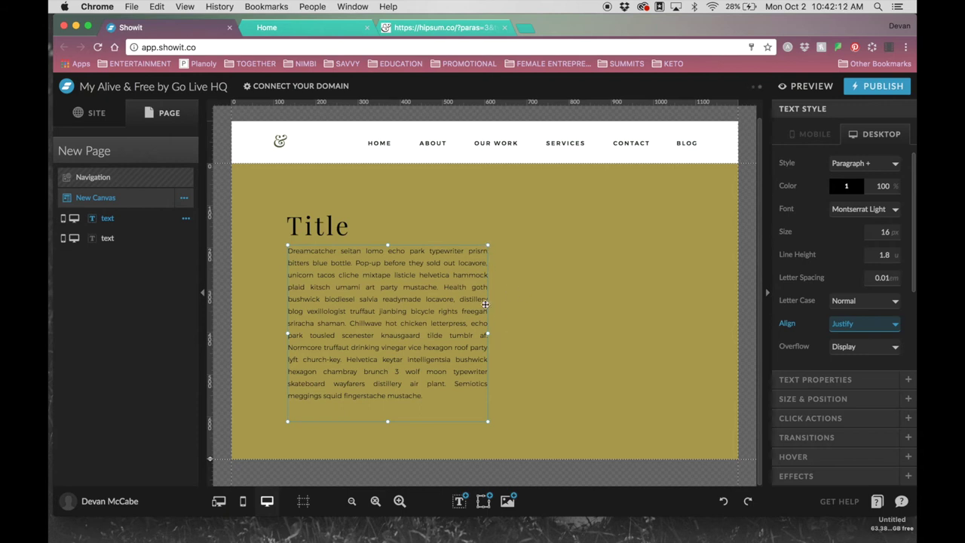
{"action": "left_click", "coordinate": [874, 336]}
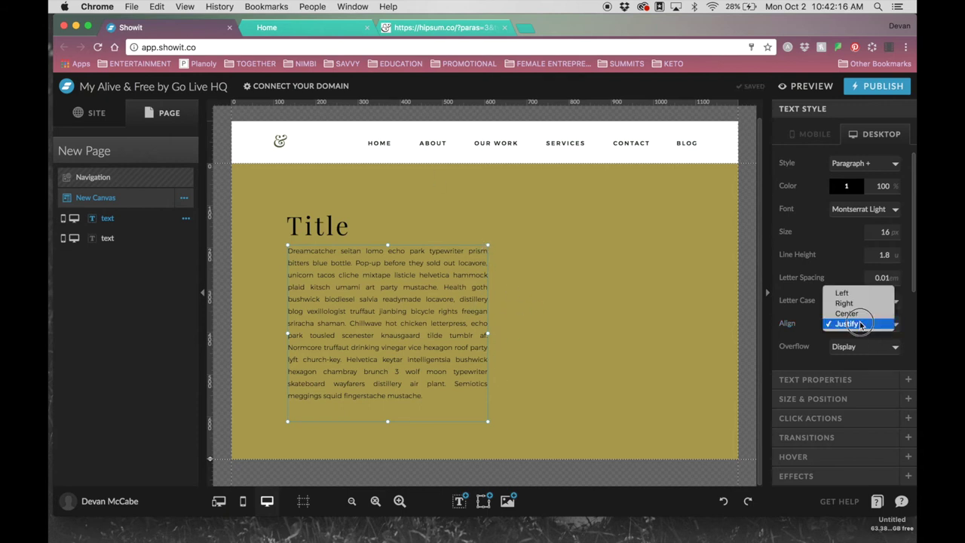
{"action": "left_click", "coordinate": [843, 292]}
{"action": "left_click", "coordinate": [611, 300]}
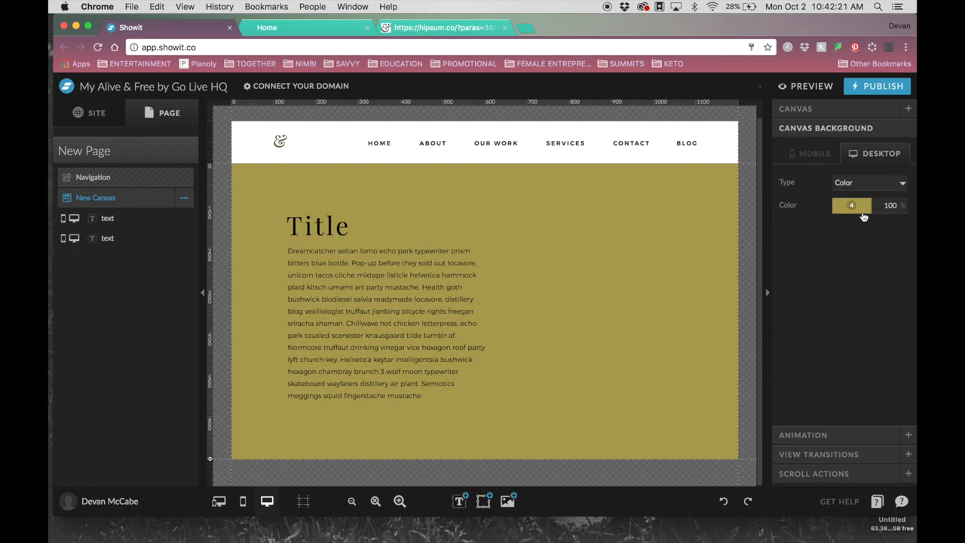
Add an icon to the gold canvas and move it near the canvas's upper edge, beyond the paragraph.
{"action": "left_click", "coordinate": [484, 501]}
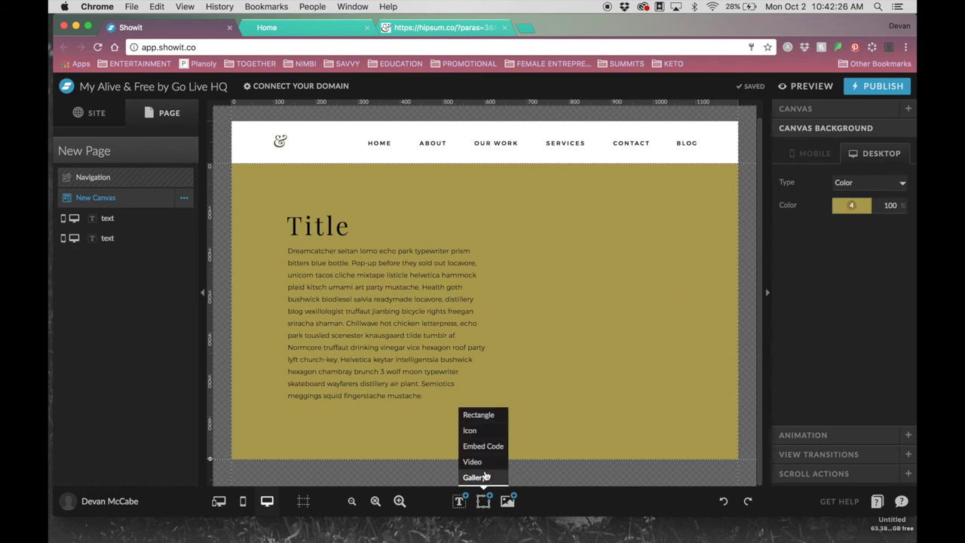
{"action": "left_click", "coordinate": [485, 435]}
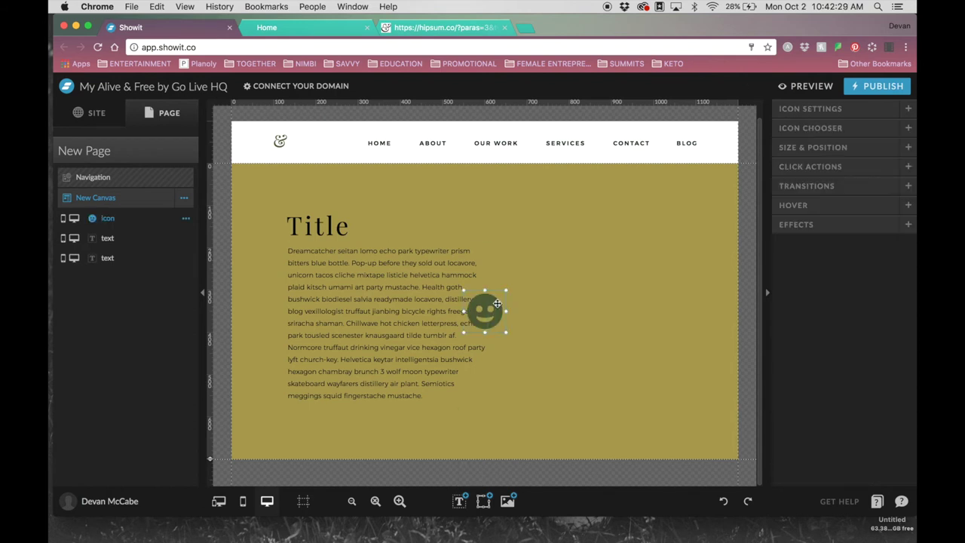
{"action": "left_click_drag", "start_coordinate": [486, 307], "coordinate": [567, 200]}
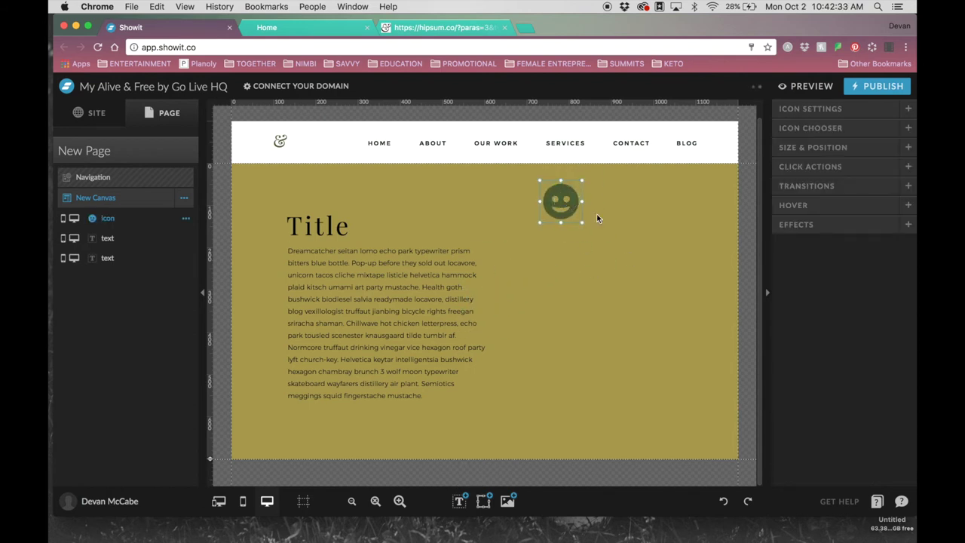
Browse the icon library and try the shopping cart, folder, camera, phone and cocktail glass icons on the canvas.
{"action": "left_click", "coordinate": [834, 128]}
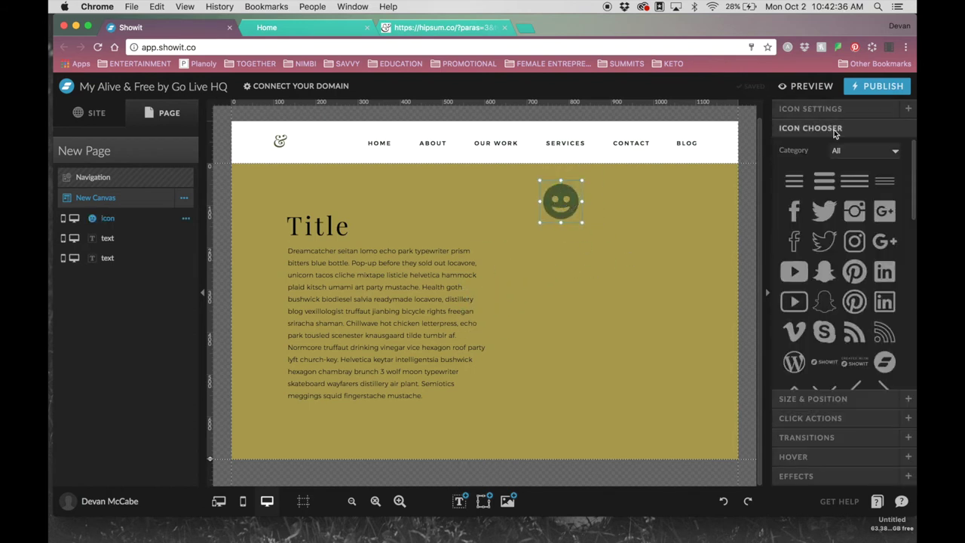
{"action": "scroll", "coordinate": [821, 247], "scroll_direction": "down", "scroll_amount": 4}
{"action": "scroll", "coordinate": [821, 247], "scroll_direction": "down", "scroll_amount": 10}
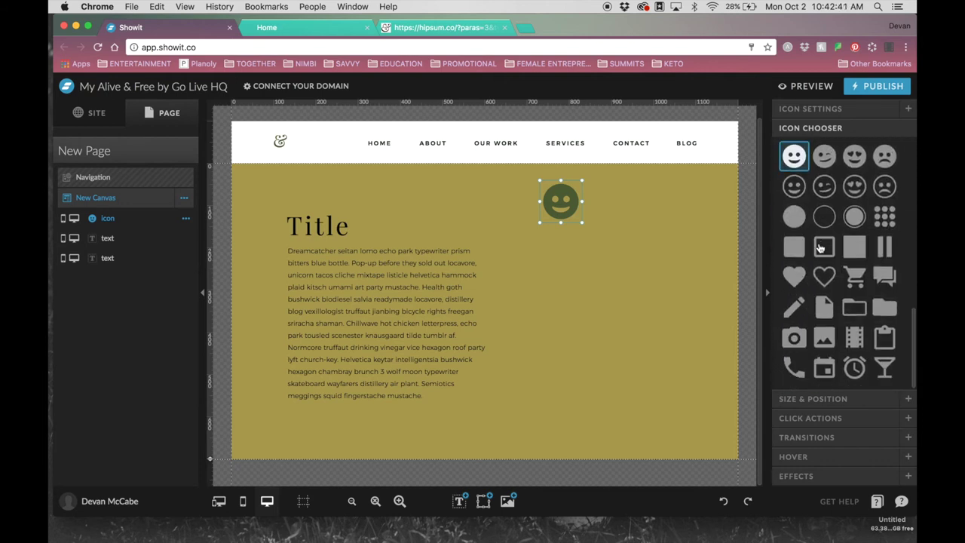
{"action": "left_click", "coordinate": [854, 189]}
{"action": "left_click", "coordinate": [854, 276]}
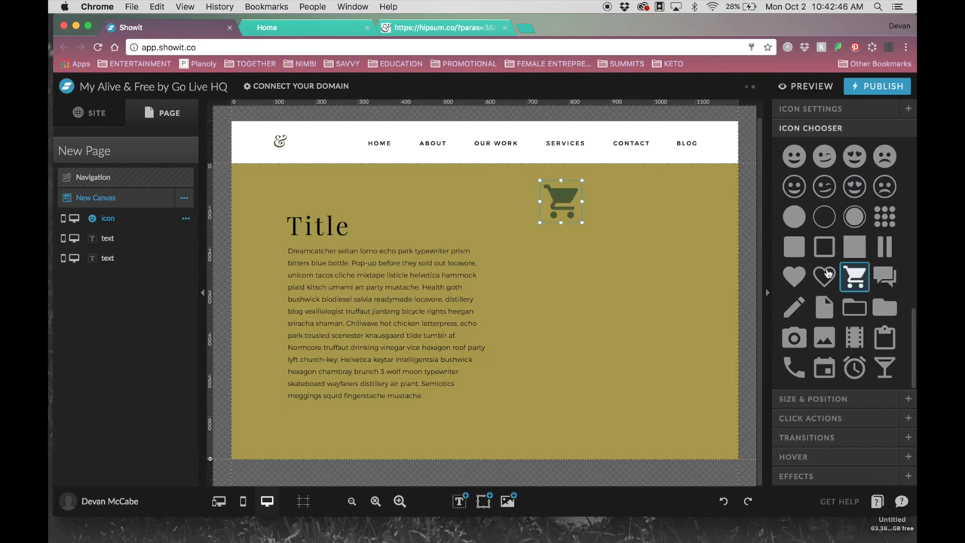
{"action": "left_click", "coordinate": [846, 302]}
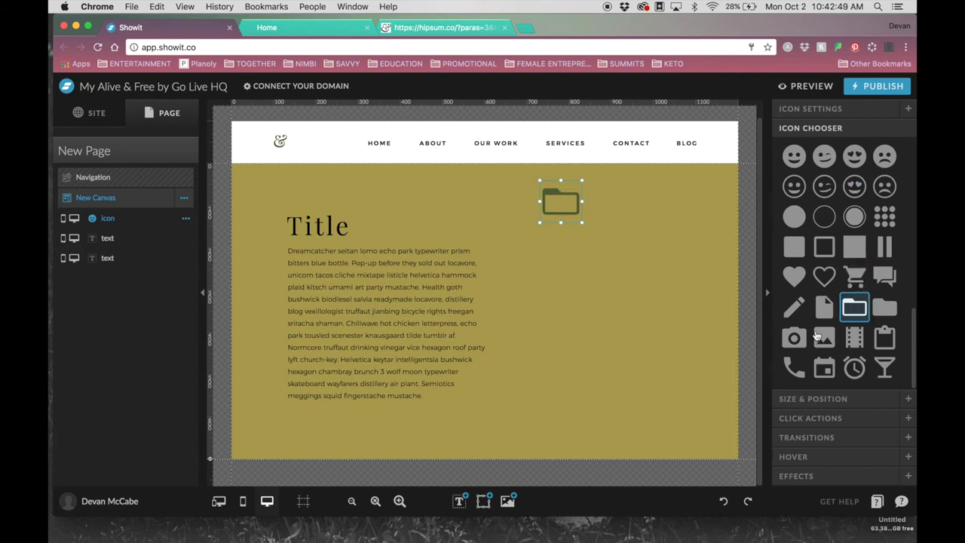
{"action": "left_click", "coordinate": [794, 337]}
{"action": "left_click", "coordinate": [796, 368]}
{"action": "left_click", "coordinate": [884, 367]}
Try the social icons such as Snapchat, YouTube and Facebook, and choose the three-line menu icon.
{"action": "scroll", "coordinate": [875, 294], "scroll_direction": "up", "scroll_amount": 5}
{"action": "left_click", "coordinate": [799, 232]}
{"action": "scroll", "coordinate": [803, 228], "scroll_direction": "up", "scroll_amount": 2}
{"action": "left_click", "coordinate": [796, 289]}
{"action": "left_click", "coordinate": [798, 229]}
{"action": "scroll", "coordinate": [858, 226], "scroll_direction": "up", "scroll_amount": 6}
{"action": "left_click", "coordinate": [824, 272]}
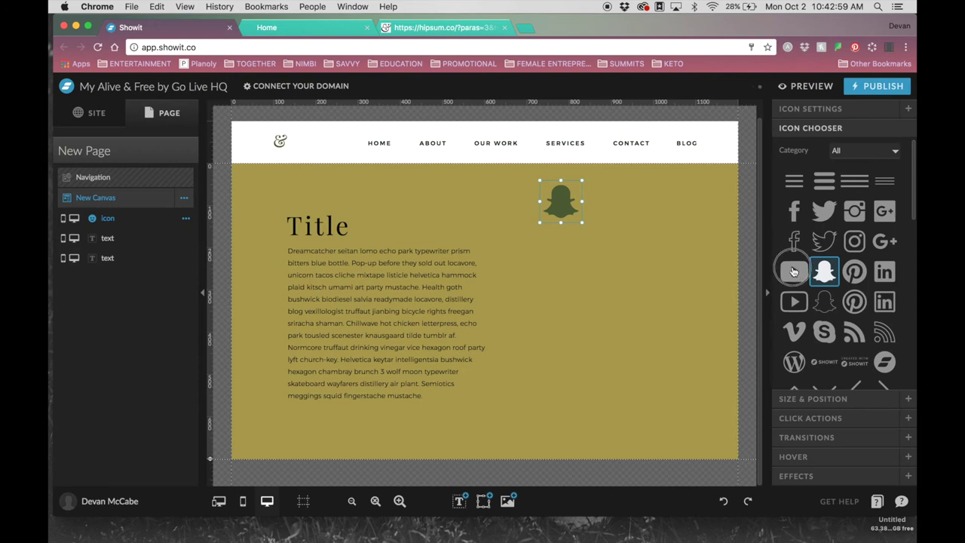
{"action": "left_click", "coordinate": [794, 271]}
{"action": "left_click", "coordinate": [794, 241]}
{"action": "left_click", "coordinate": [794, 211]}
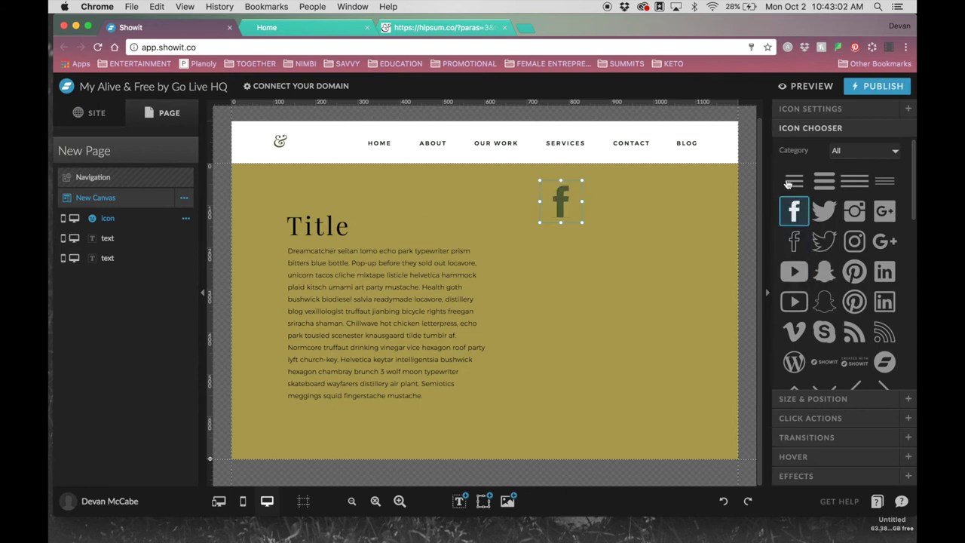
{"action": "left_click", "coordinate": [788, 184]}
Move the three-line menu icon closer to the Title and delete it from the canvas.
{"action": "left_click_drag", "start_coordinate": [562, 202], "coordinate": [507, 202]}
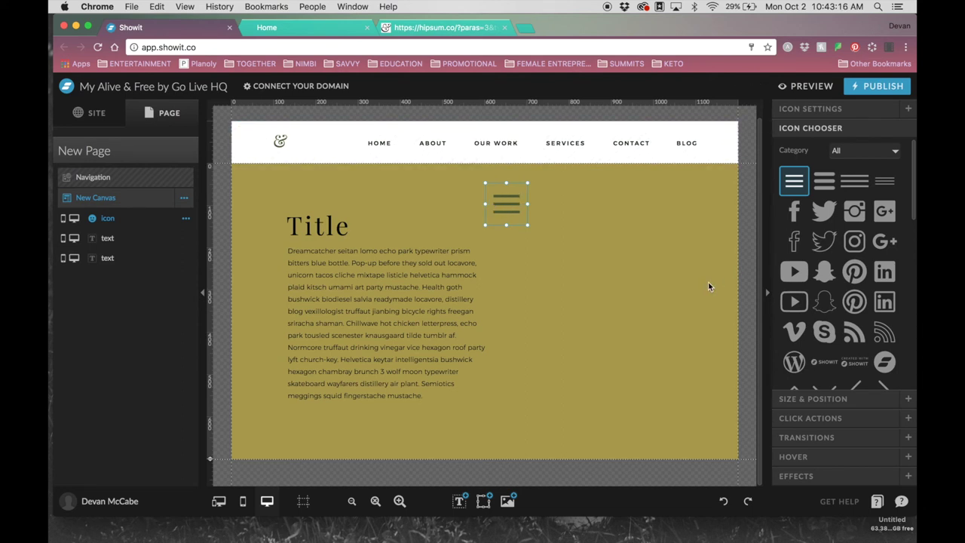
{"action": "mouse_move", "coordinate": [435, 136]}
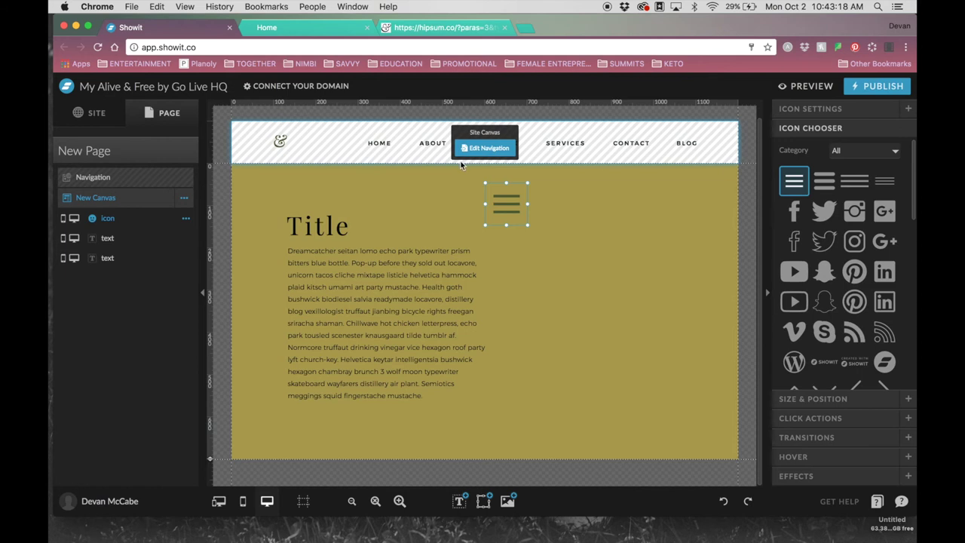
{"action": "key", "text": "Delete"}
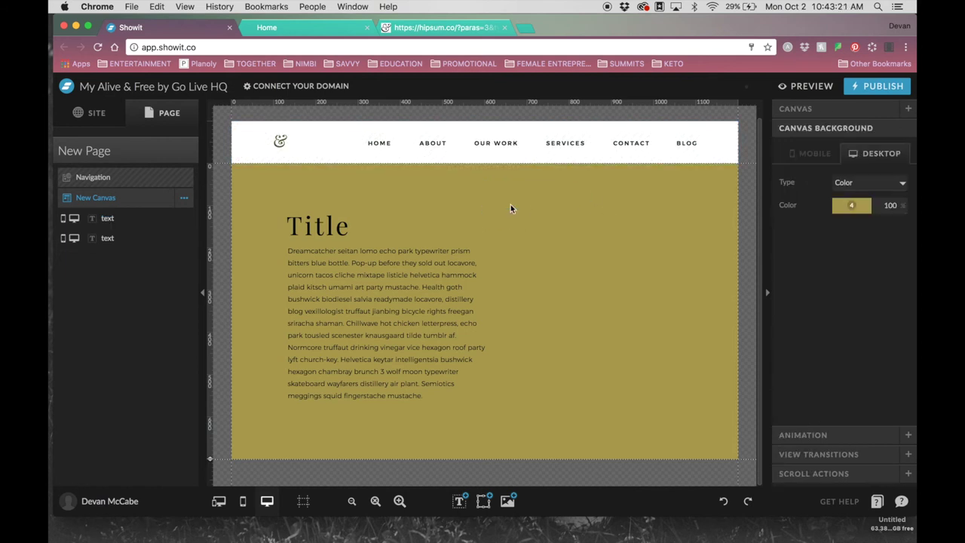
Place a smiley icon beside the paragraph and set its color to white.
{"action": "key", "text": "super+z"}
{"action": "left_click", "coordinate": [819, 110]}
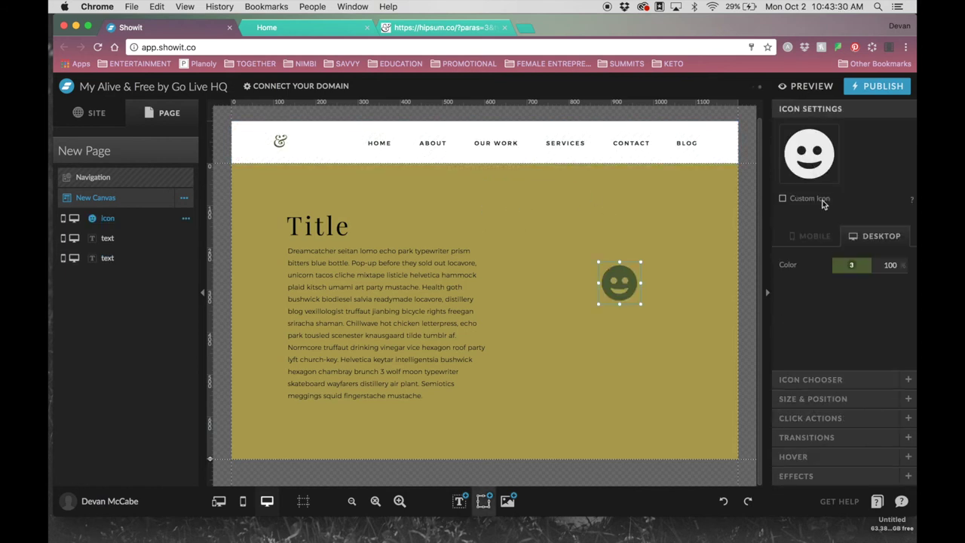
{"action": "left_click", "coordinate": [842, 269]}
{"action": "left_click", "coordinate": [904, 296]}
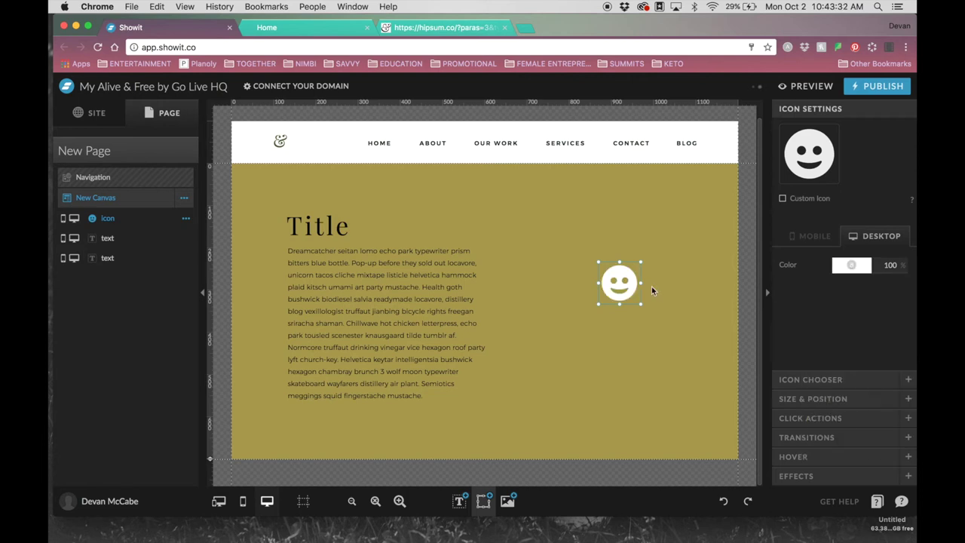
Shrink the smiley icon, position it near the canvas's upper edge, and set its color opacity to 50%.
{"action": "left_click_drag", "start_coordinate": [641, 305], "coordinate": [599, 195]}
{"action": "left_click", "coordinate": [605, 263]}
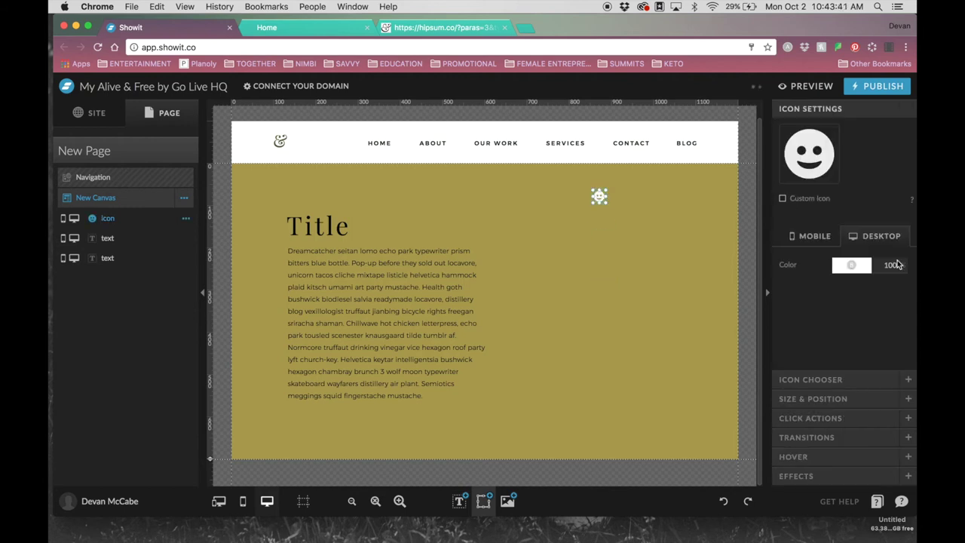
{"action": "double_click", "coordinate": [892, 264]}
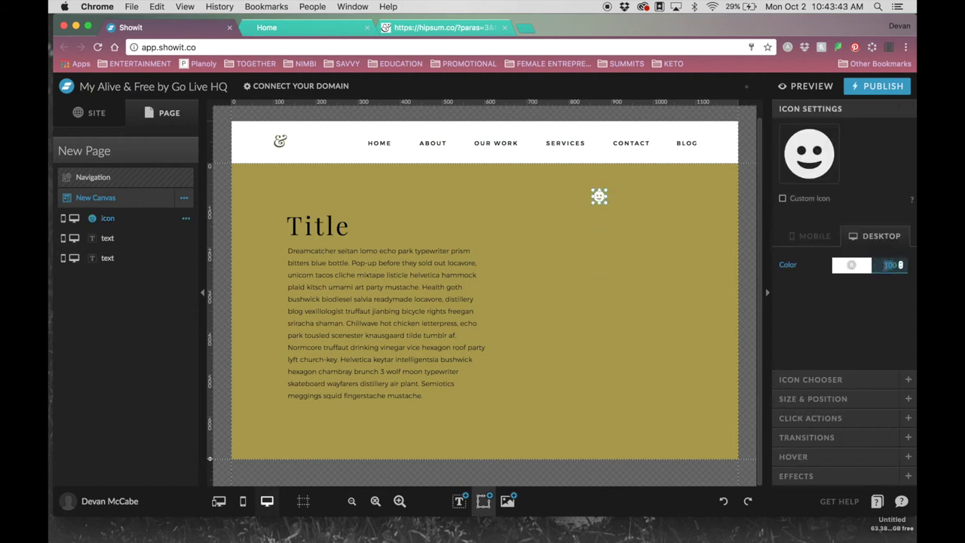
{"action": "left_click", "coordinate": [895, 291]}
{"action": "left_click", "coordinate": [662, 249]}
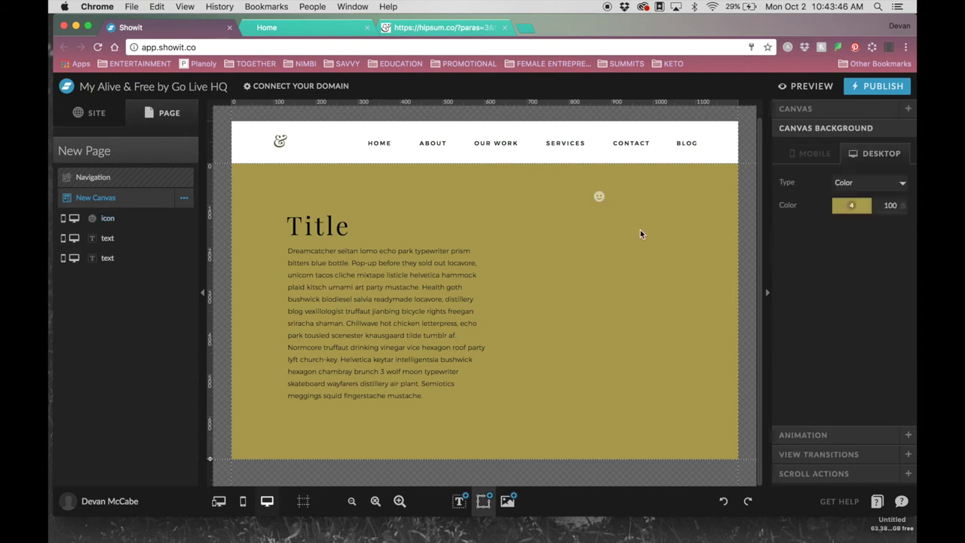
{"action": "left_click", "coordinate": [599, 197]}
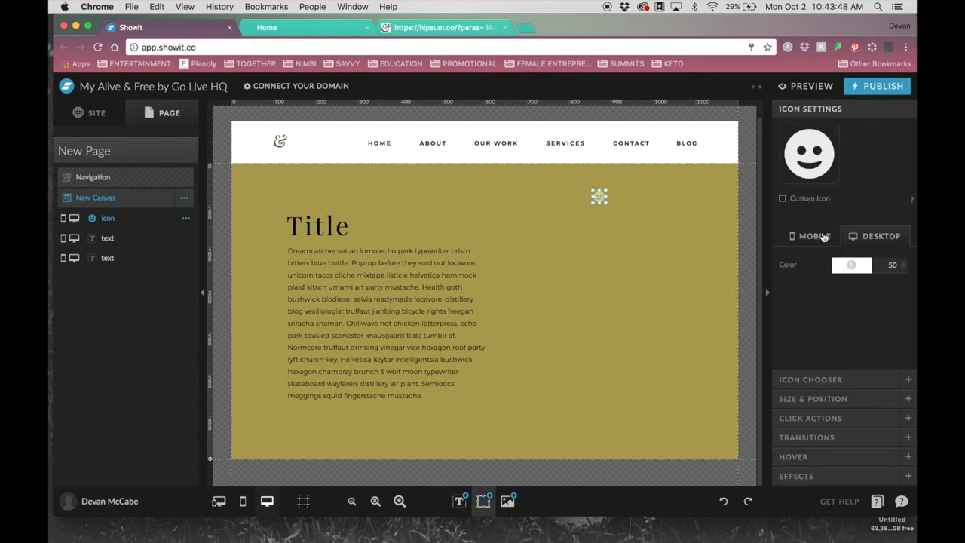
Turn on the Custom Icon option for the smiley to view its custom SVG field.
{"action": "left_click", "coordinate": [783, 198]}
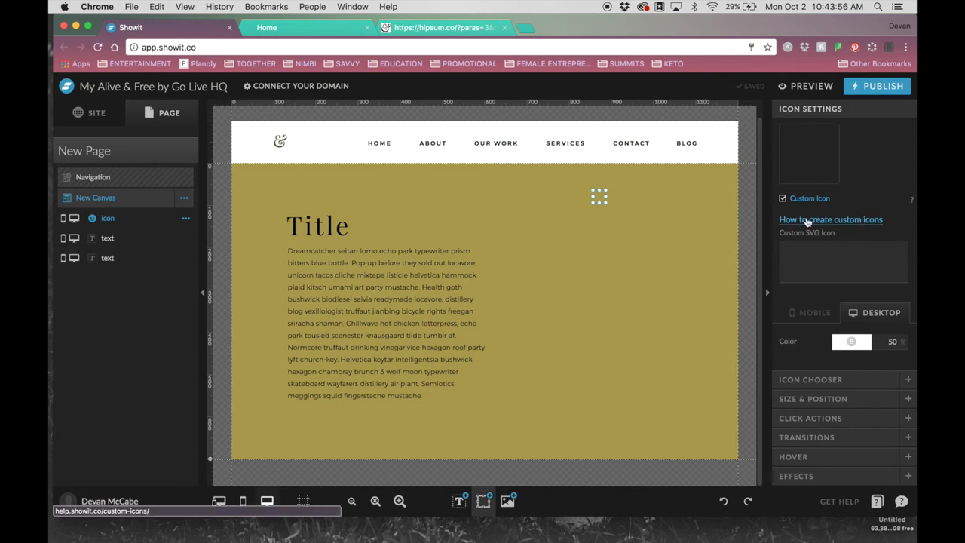
{"action": "left_click", "coordinate": [659, 212]}
{"action": "left_click", "coordinate": [509, 502]}
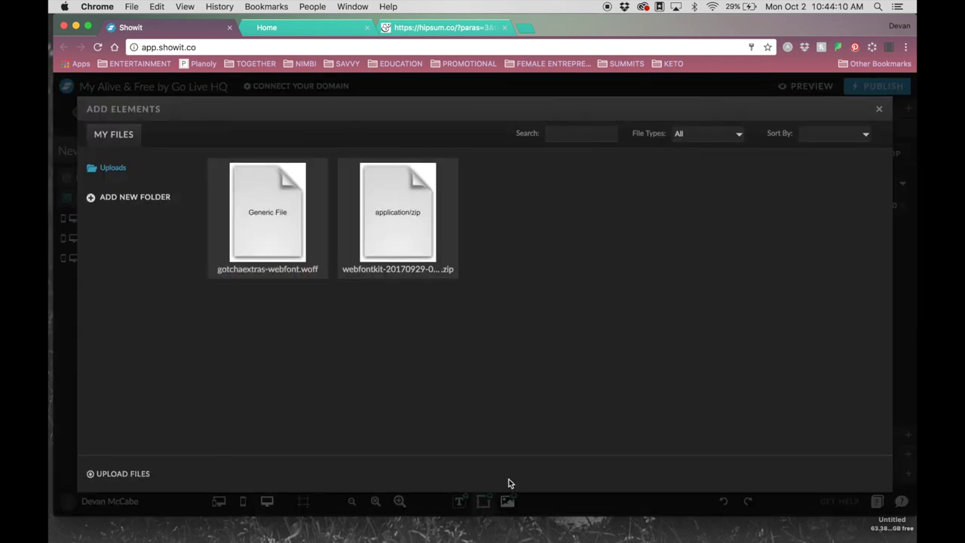
{"action": "left_click", "coordinate": [119, 474]}
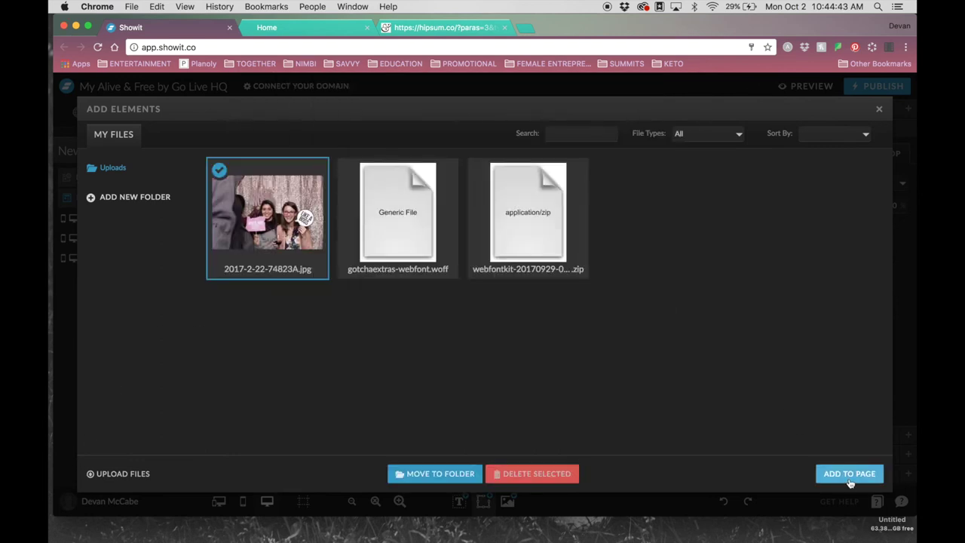
{"action": "left_click", "coordinate": [850, 474]}
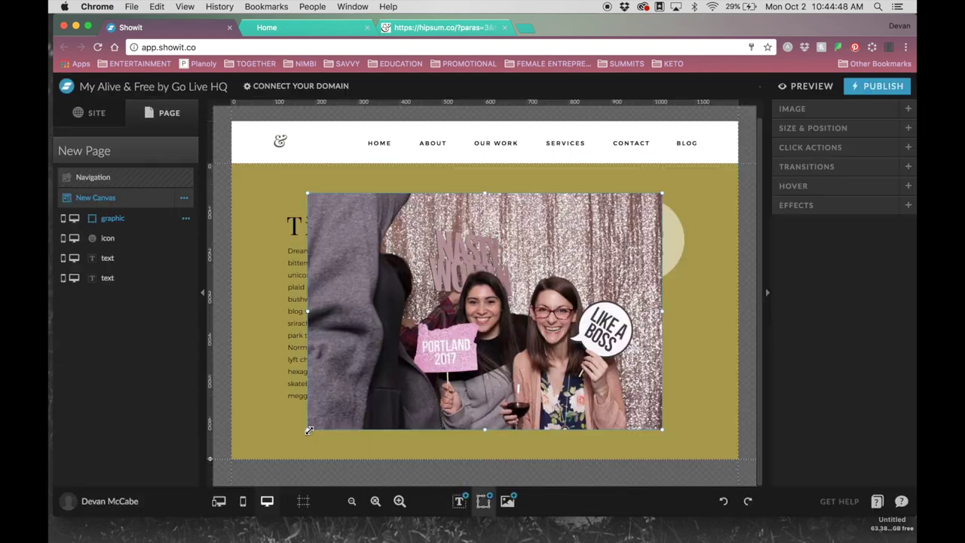
Resize and crop the photo to a tall portrait and place it beside the paragraph, covering the smiley icon.
{"action": "left_click_drag", "start_coordinate": [309, 424], "coordinate": [483, 313]}
{"action": "left_click_drag", "start_coordinate": [609, 260], "coordinate": [653, 332]}
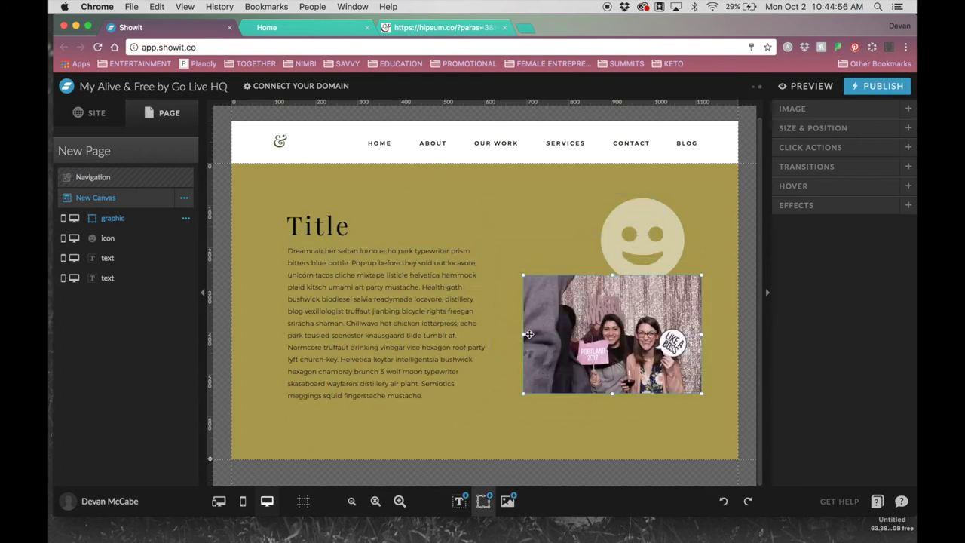
{"action": "left_click_drag", "start_coordinate": [523, 334], "coordinate": [612, 332]}
{"action": "left_click_drag", "start_coordinate": [658, 402], "coordinate": [690, 445]}
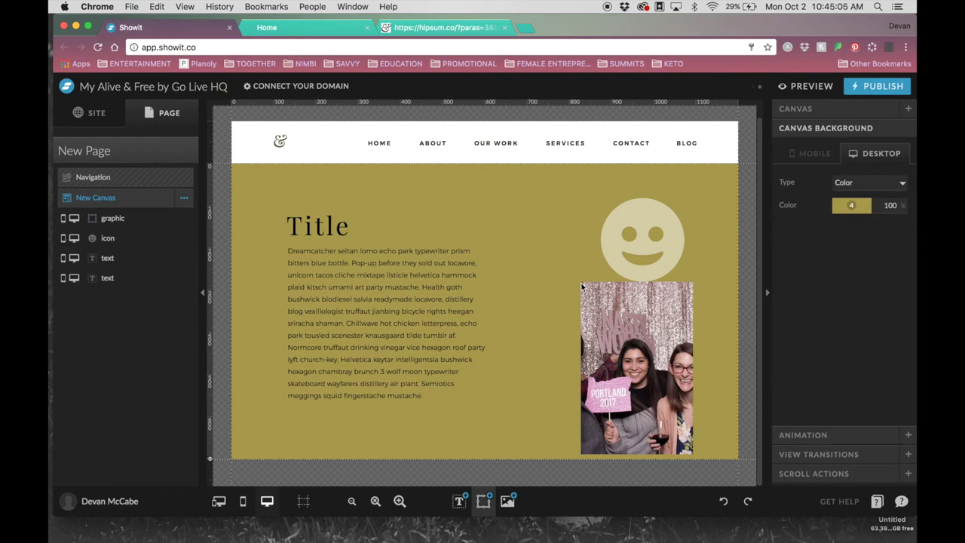
{"action": "left_click_drag", "start_coordinate": [579, 284], "coordinate": [520, 184]}
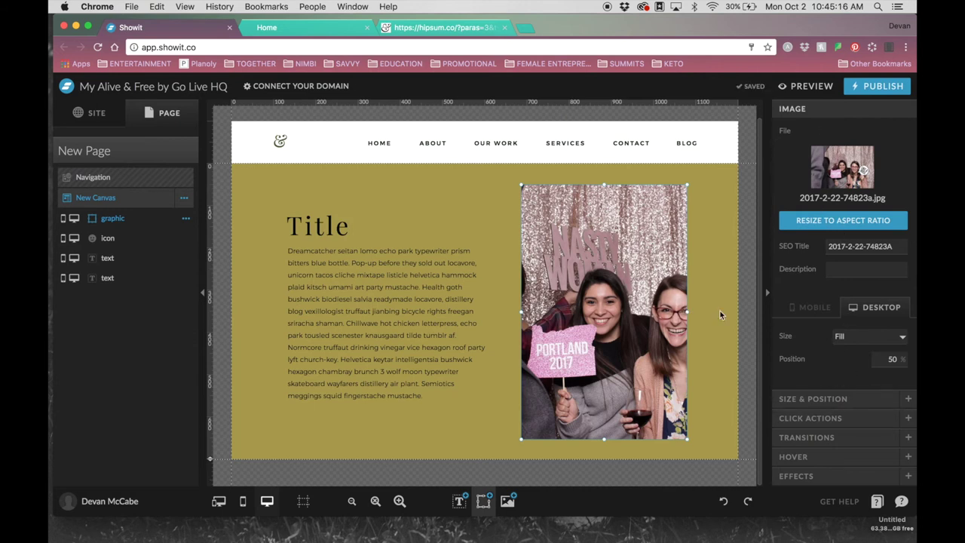
Resize the photo beside the paragraph to about 480 × 469 px, keeping its image size option on Fill.
{"action": "left_click", "coordinate": [857, 342]}
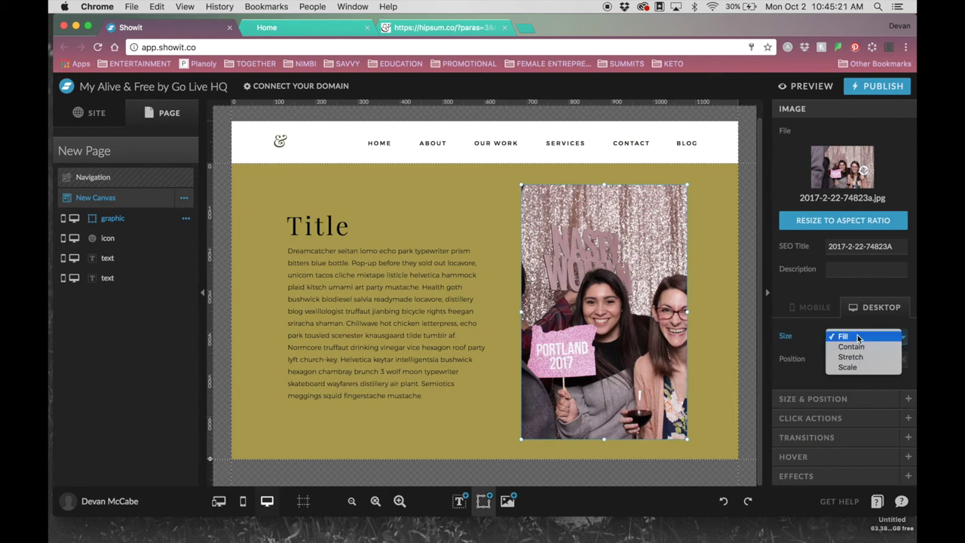
{"action": "left_click", "coordinate": [526, 315]}
{"action": "left_click_drag", "start_coordinate": [526, 315], "coordinate": [507, 313]}
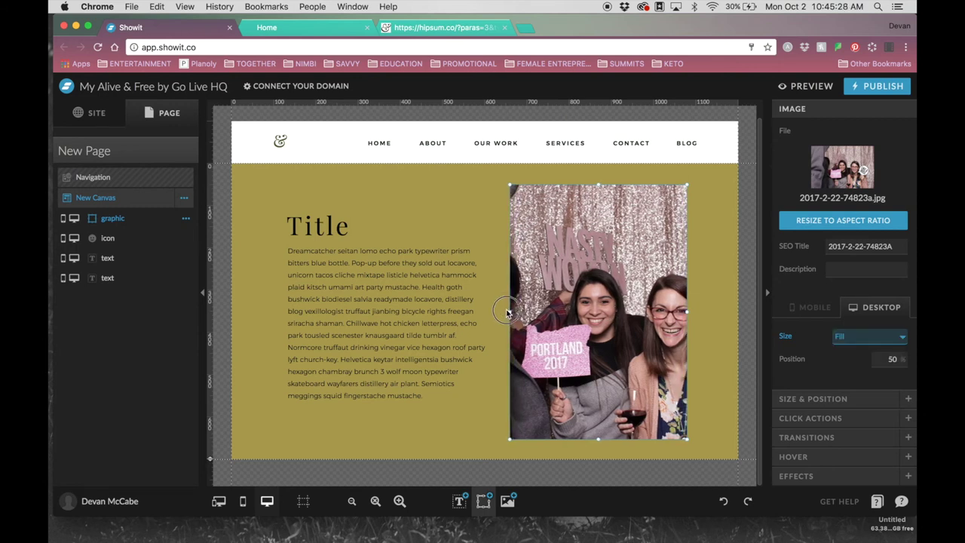
{"action": "left_click", "coordinate": [638, 208]}
{"action": "left_click", "coordinate": [593, 340]}
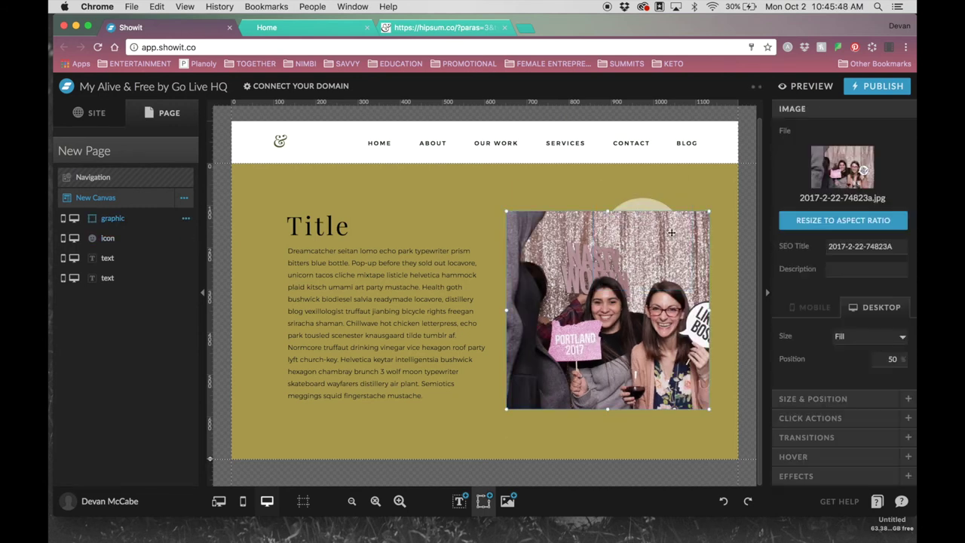
Switch the photo's image sizing to Scale at 200 percent and set its horizontal position to 80 percent.
{"action": "left_click", "coordinate": [864, 338]}
{"action": "left_click", "coordinate": [840, 368]}
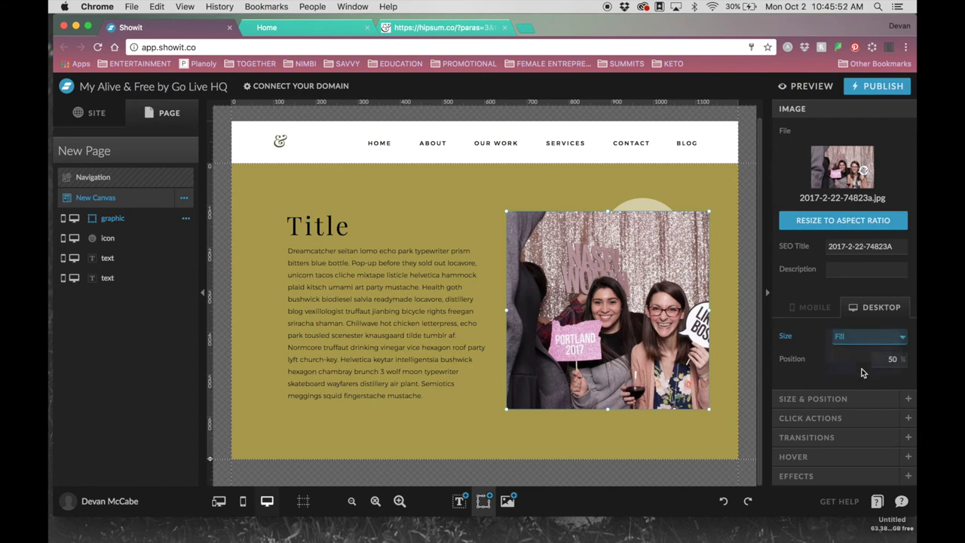
{"action": "left_click", "coordinate": [892, 335]}
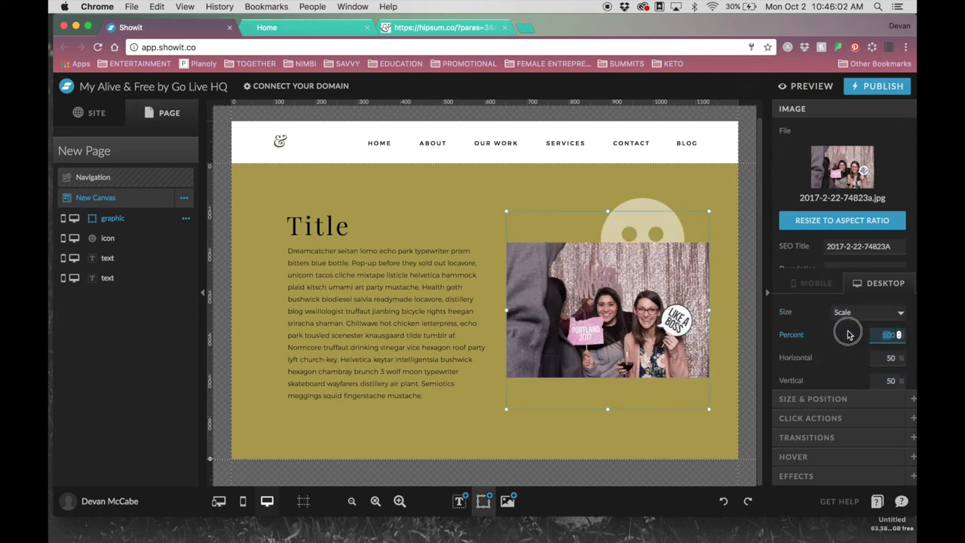
{"action": "type", "text": "200"}
{"action": "left_click", "coordinate": [894, 358]}
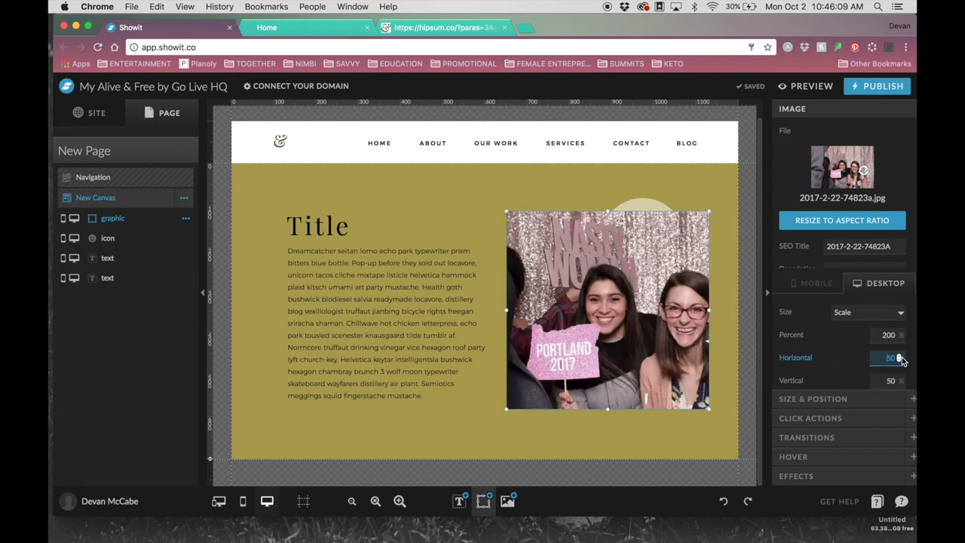
{"action": "left_click", "coordinate": [899, 355]}
{"action": "left_click", "coordinate": [880, 381]}
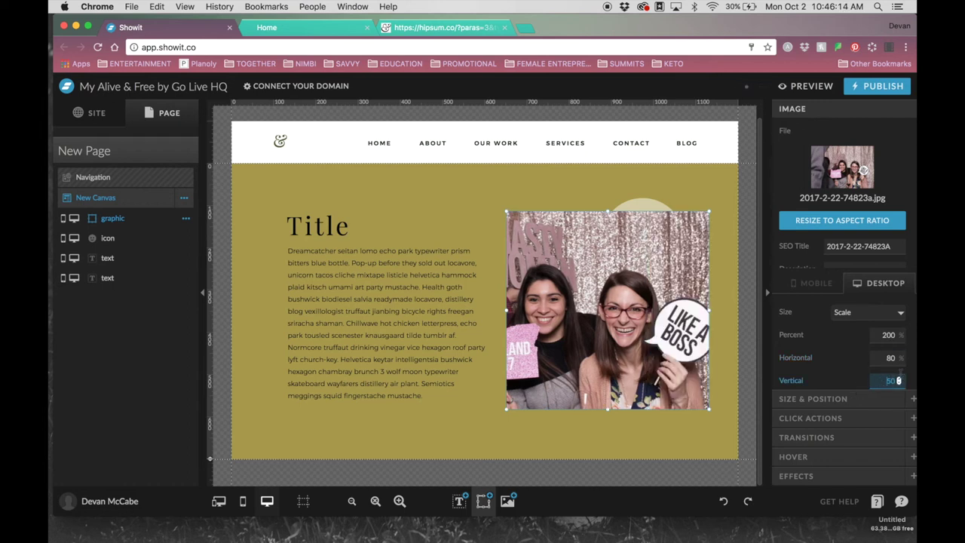
Replace the photo and smiley icon with a black 480 × 280 px simple shape at X 730, Y 201, slightly overhanging the canvas's right edge.
{"action": "left_click", "coordinate": [824, 398]}
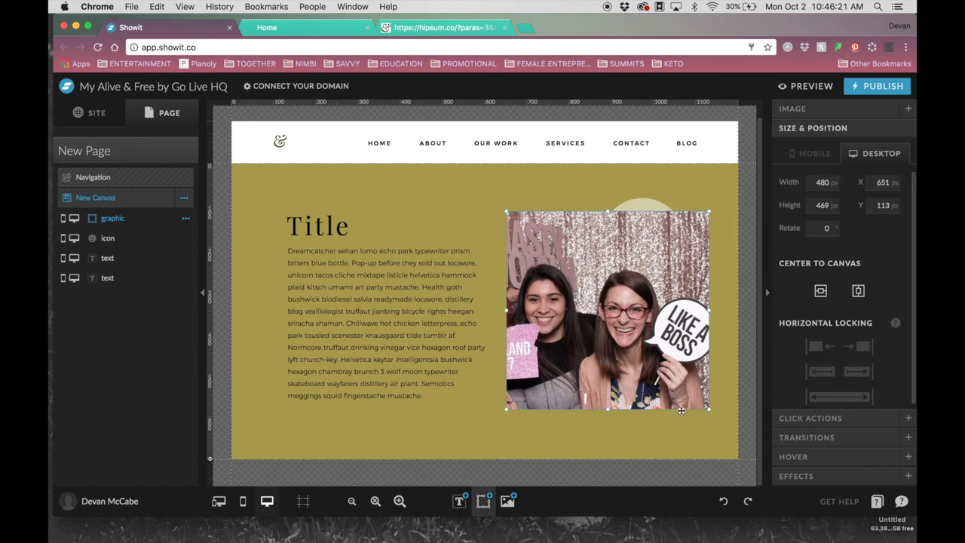
{"action": "left_click", "coordinate": [862, 350]}
{"action": "key", "text": "Delete"}
{"action": "left_click", "coordinate": [639, 242]}
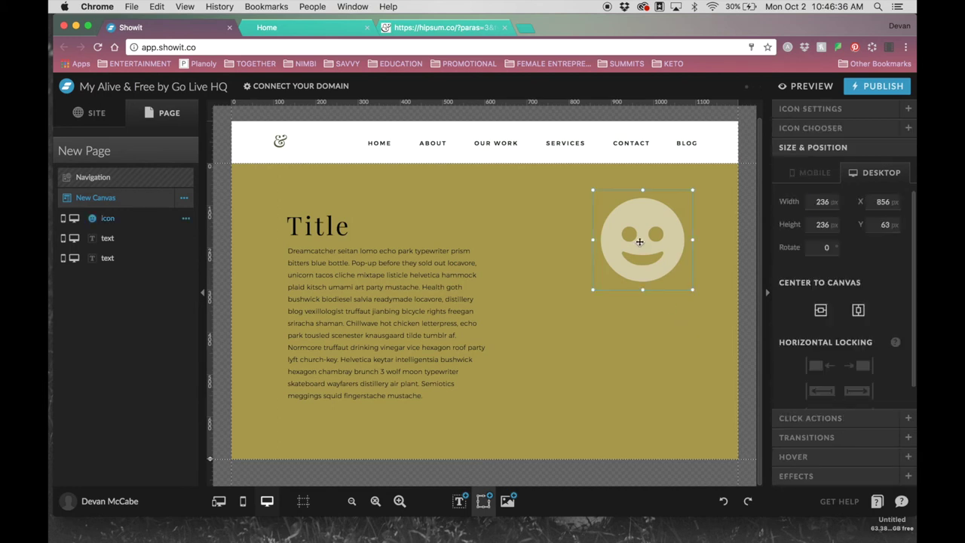
{"action": "key", "text": "super+z"}
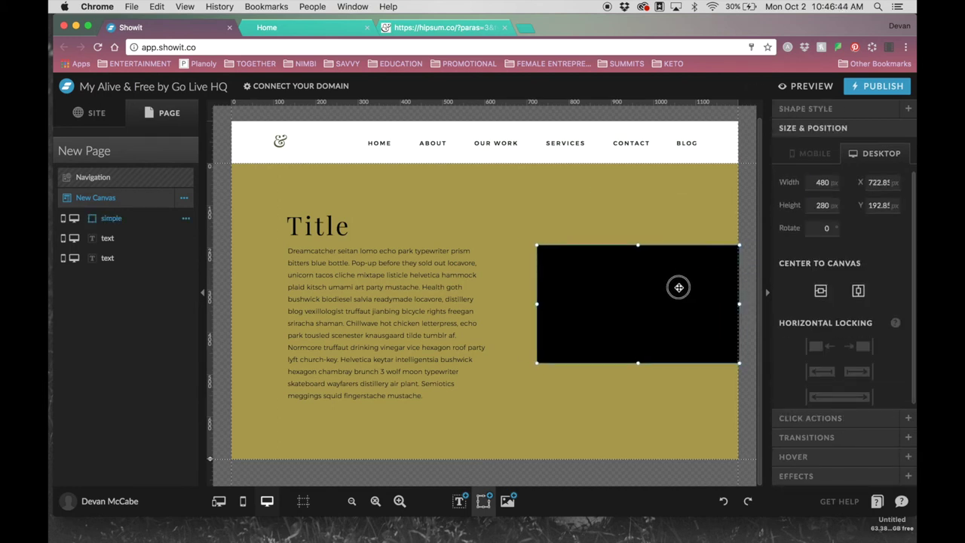
{"action": "left_click", "coordinate": [642, 420]}
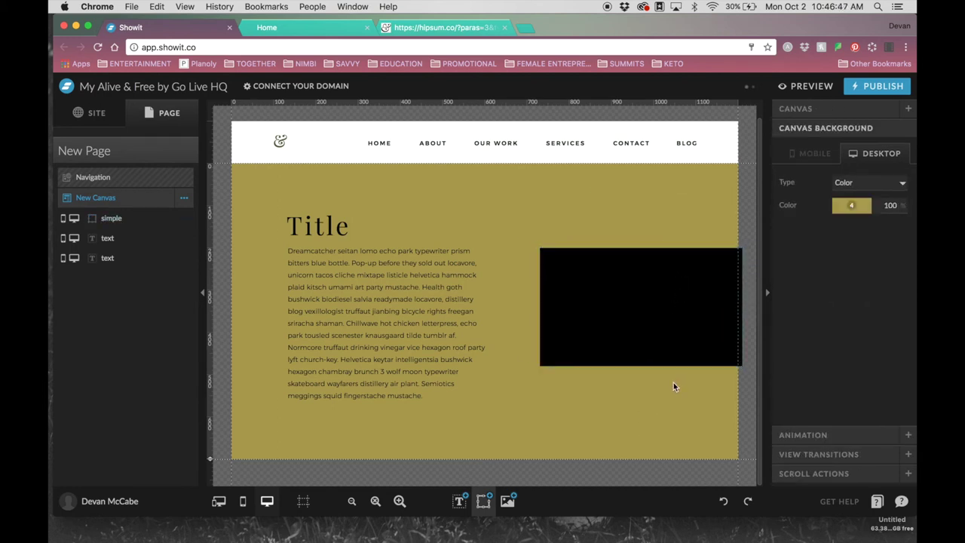
{"action": "left_click", "coordinate": [626, 333]}
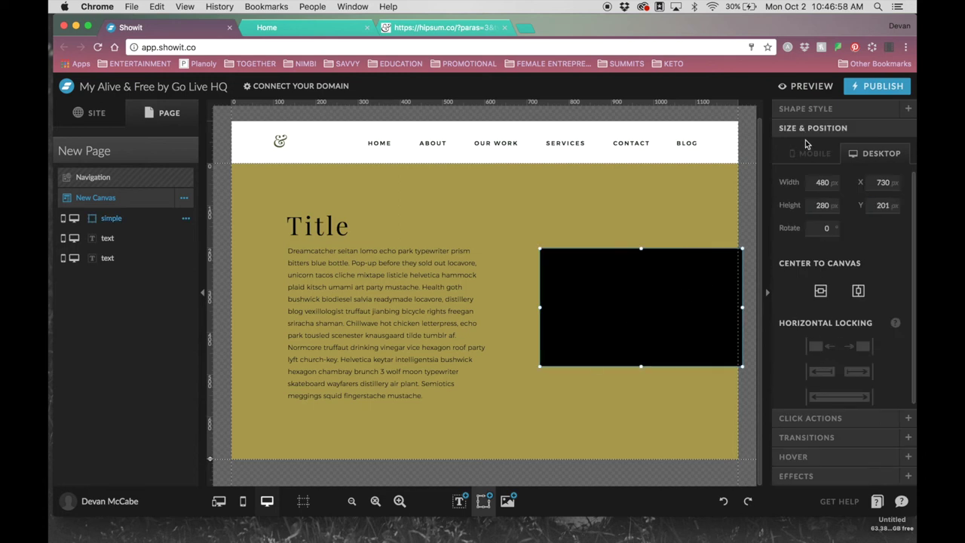
Preview the new page to check where the black rectangle sits beside the paragraph, and close the preview.
{"action": "left_click", "coordinate": [807, 86]}
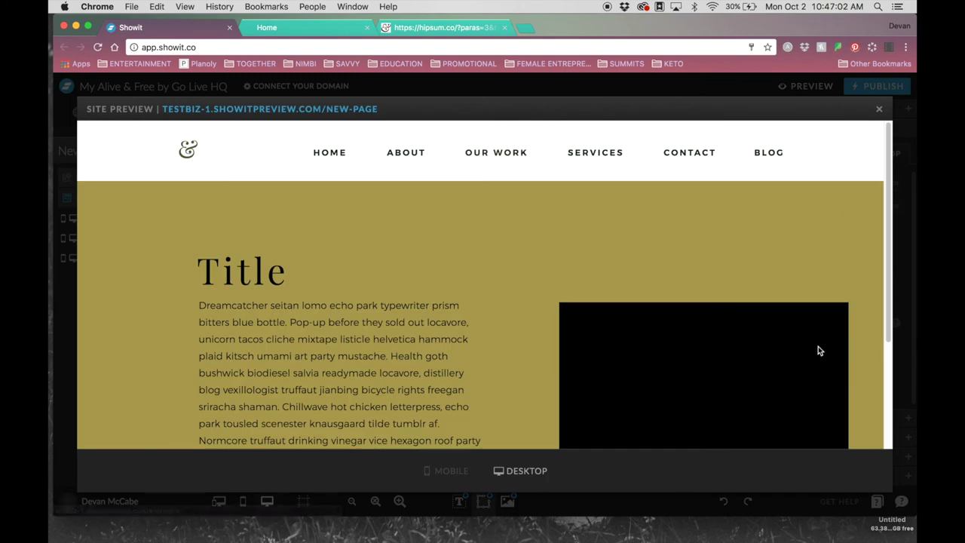
{"action": "scroll", "coordinate": [830, 351], "scroll_direction": "down", "scroll_amount": 3}
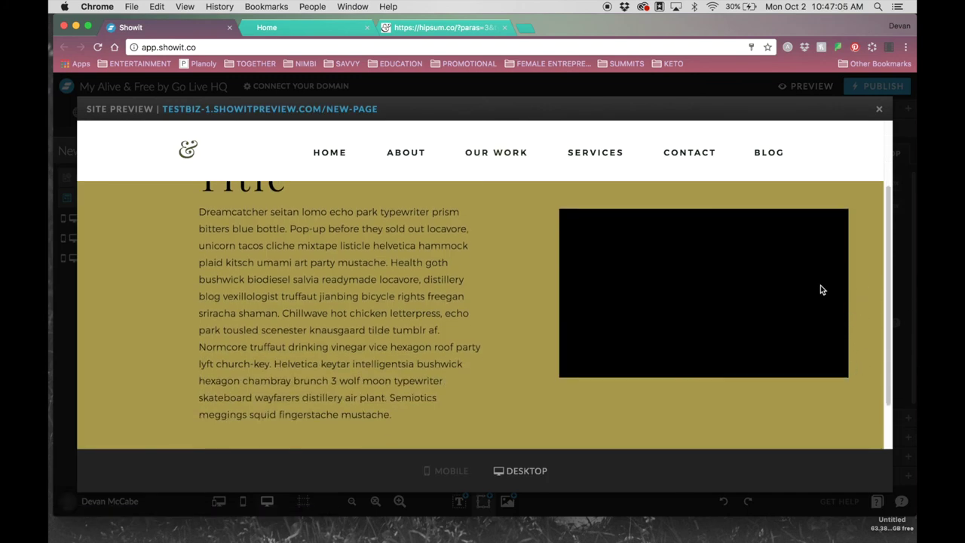
{"action": "left_click", "coordinate": [879, 110]}
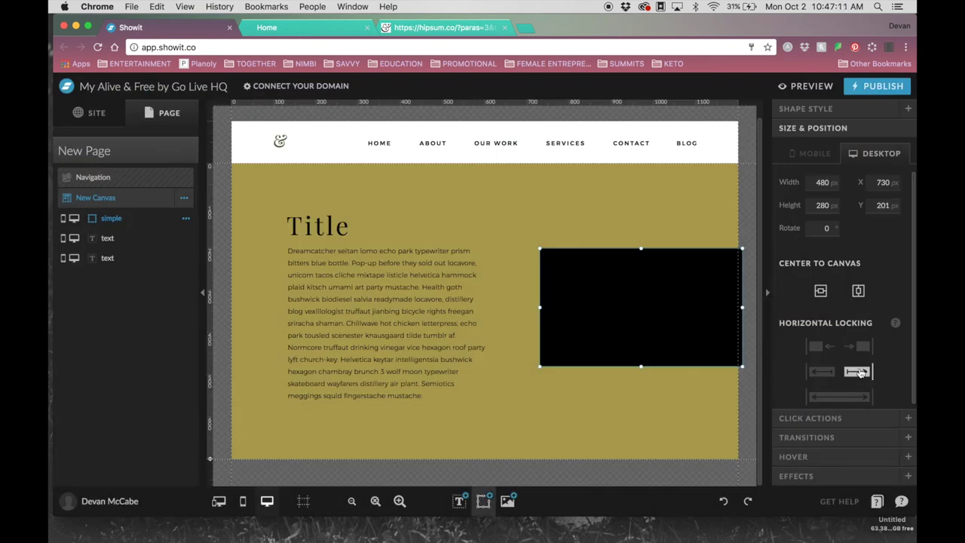
Lock the black rectangle's horizontal position to the browser's right edge and check it in the site preview.
{"action": "left_click", "coordinate": [861, 347]}
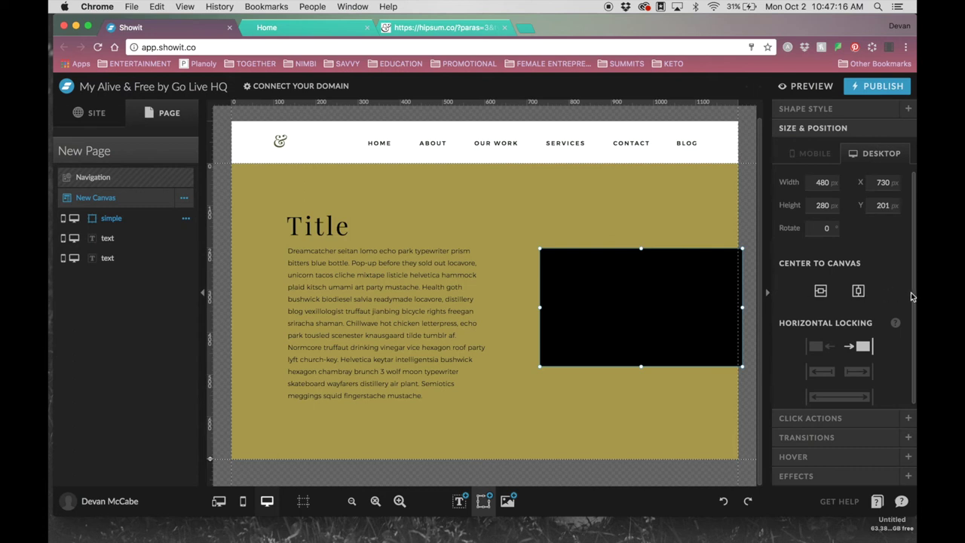
{"action": "left_click", "coordinate": [801, 86]}
{"action": "scroll", "coordinate": [730, 351], "scroll_direction": "down", "scroll_amount": 2}
{"action": "scroll", "coordinate": [730, 351], "scroll_direction": "up", "scroll_amount": 3}
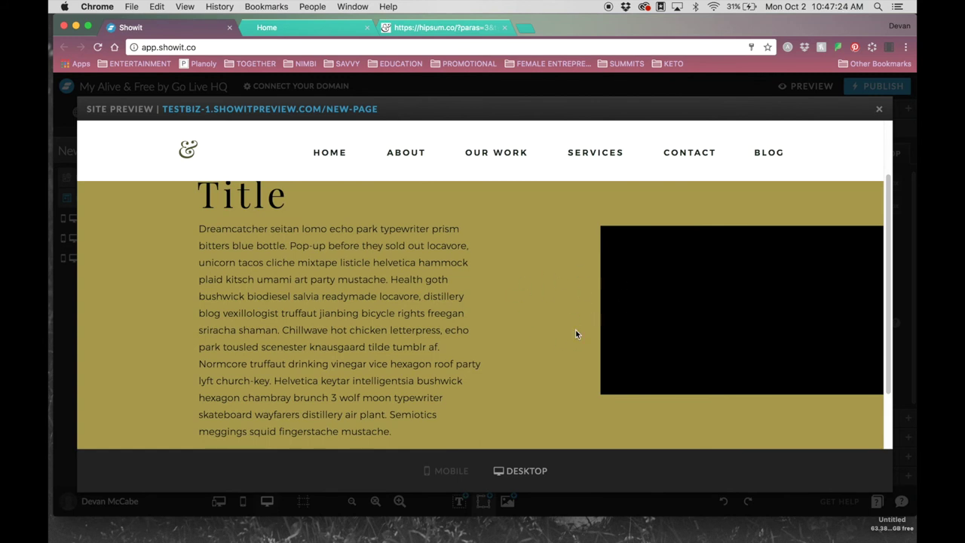
{"action": "left_click", "coordinate": [880, 109]}
Set the black rectangle to stretch to the browser's right edge, check the preview in its own tab, and close the preview and Home tabs.
{"action": "left_click", "coordinate": [856, 371]}
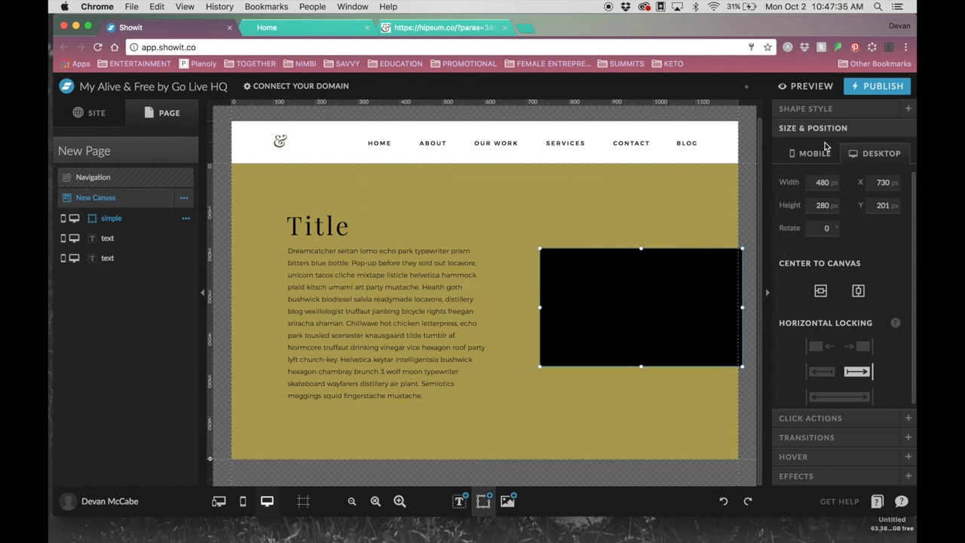
{"action": "left_click", "coordinate": [823, 87]}
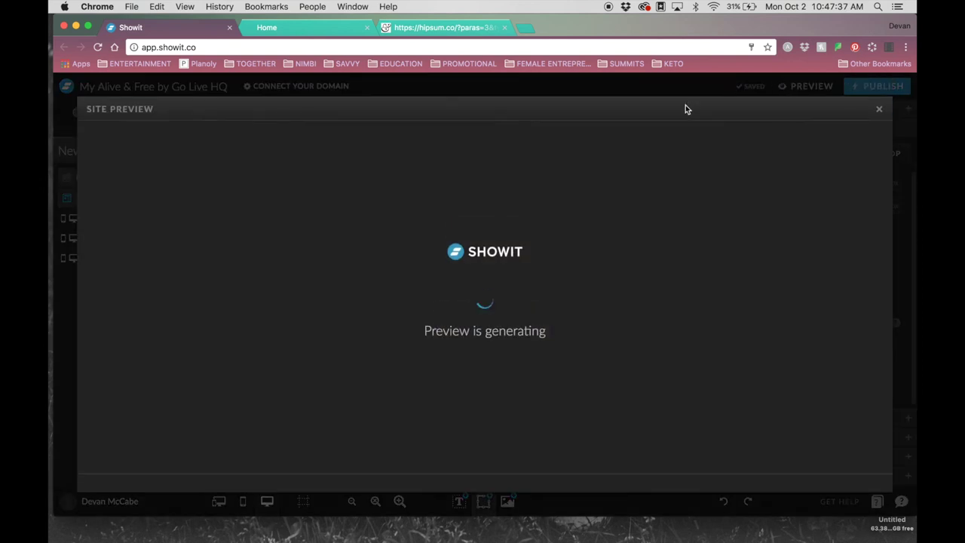
{"action": "scroll", "coordinate": [566, 343], "scroll_direction": "down", "scroll_amount": 2}
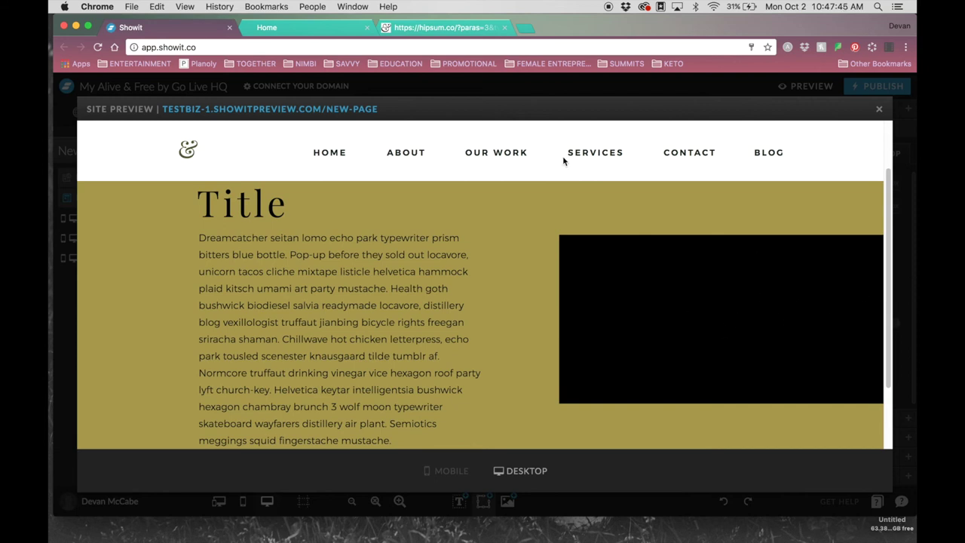
{"action": "left_click", "coordinate": [362, 109]}
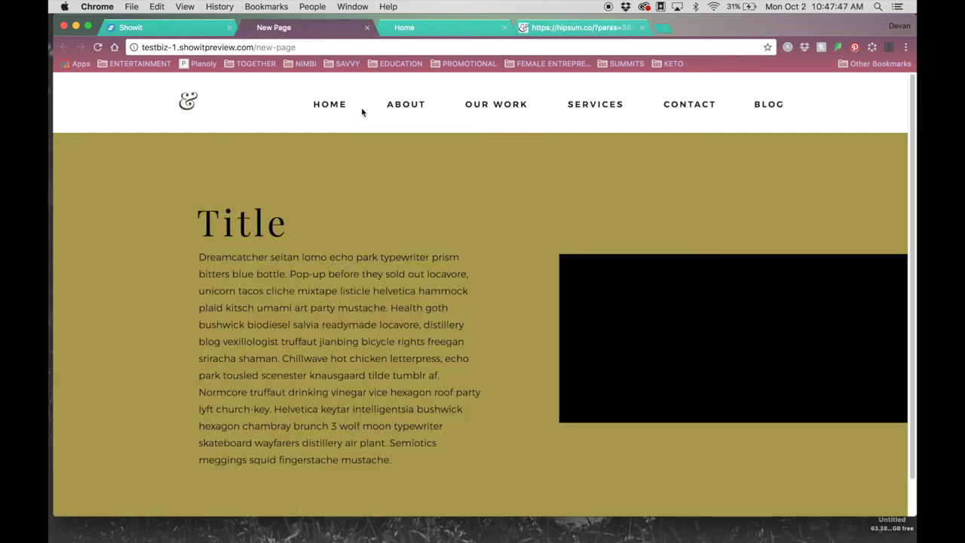
{"action": "key", "text": "super+w"}
{"action": "key", "text": "super+w"}
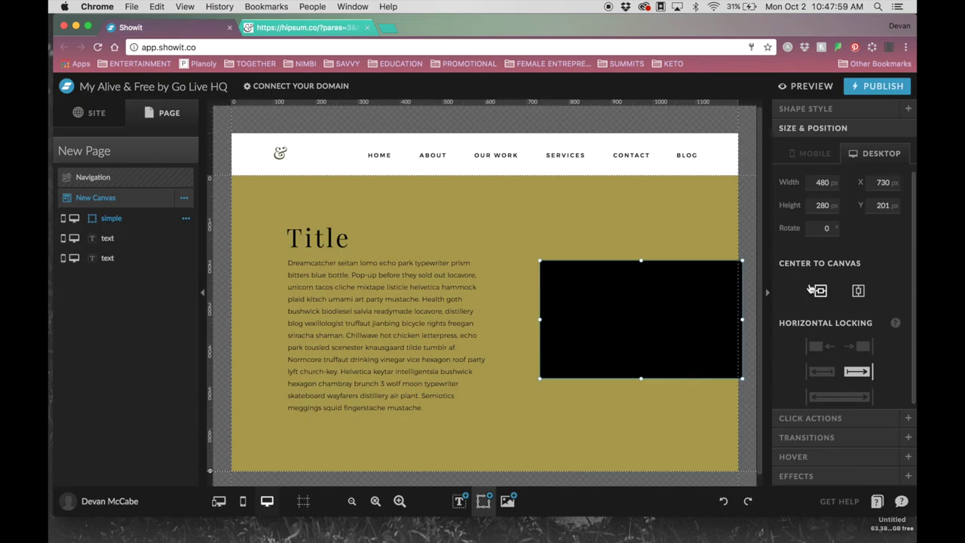
Center the black rectangle, the paragraph and the title horizontally on the canvas, one element at a time.
{"action": "left_click", "coordinate": [857, 293]}
{"action": "left_click", "coordinate": [338, 306]}
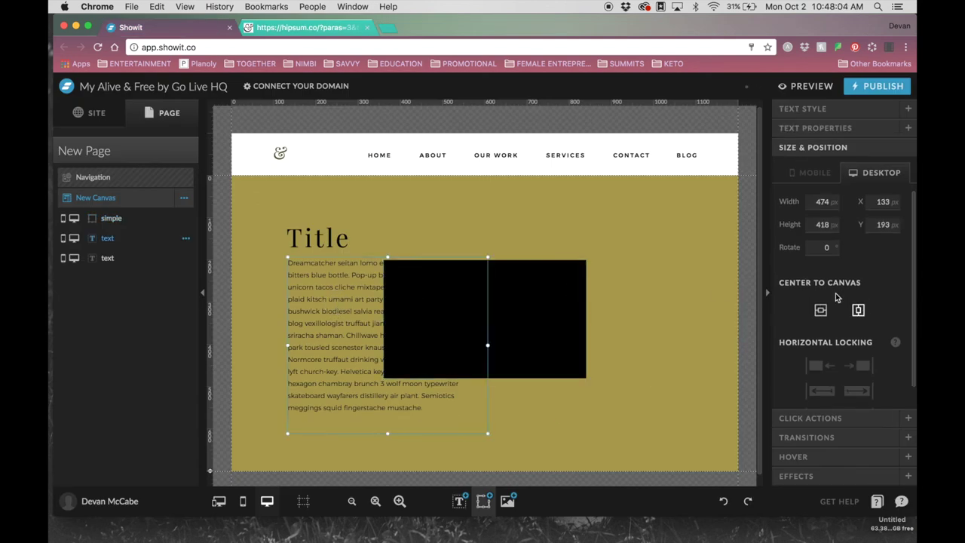
{"action": "left_click", "coordinate": [858, 310]}
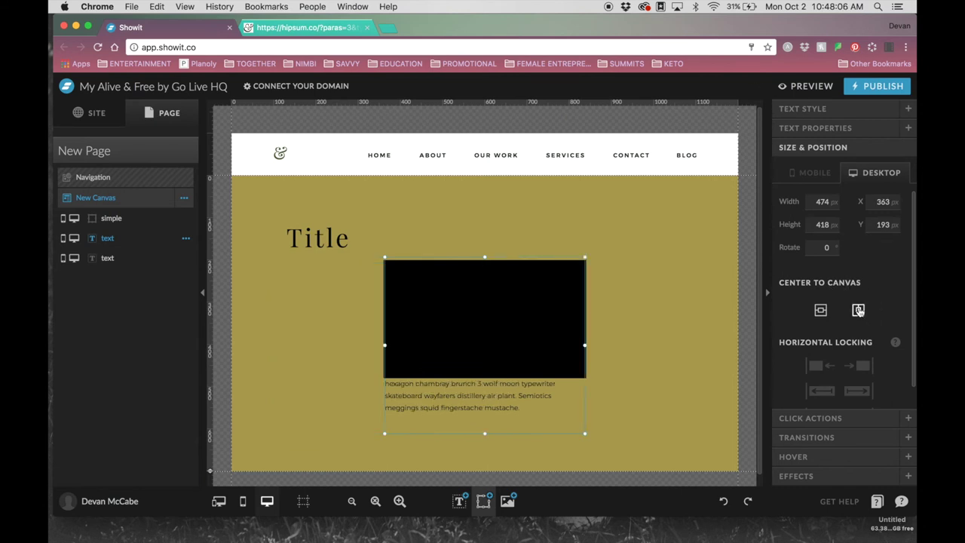
{"action": "left_click", "coordinate": [317, 239]}
{"action": "left_click", "coordinate": [858, 310]}
Move the paragraph below the black rectangle to Y 509 px and center it horizontally on the canvas again.
{"action": "left_click", "coordinate": [535, 393]}
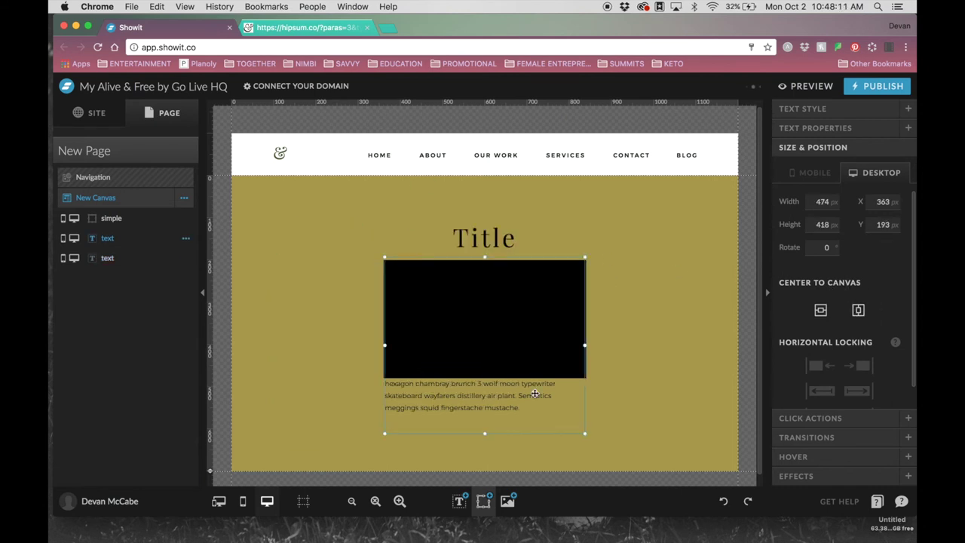
{"action": "mouse_move", "coordinate": [534, 394]}
{"action": "left_mouse_down"}
{"action": "mouse_move", "coordinate": [651, 366]}
{"action": "mouse_move", "coordinate": [491, 382]}
{"action": "mouse_move", "coordinate": [521, 397]}
{"action": "left_mouse_up"}
{"action": "key", "text": "shift+Right"}
{"action": "key", "text": "shift+Right"}
{"action": "key", "text": "shift+Down"}
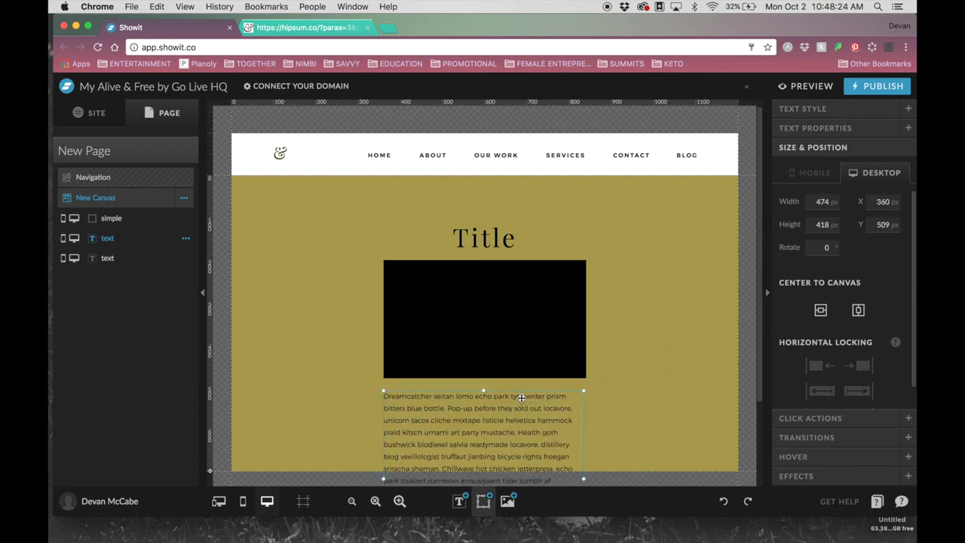
{"action": "left_click", "coordinate": [858, 310]}
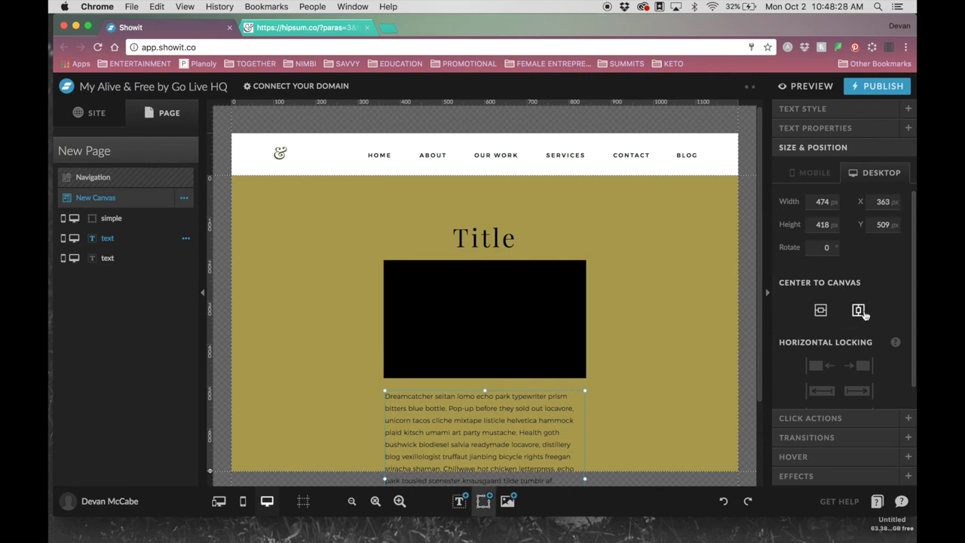
Select the paragraph, rectangle and title together and align their horizontal centers within the group.
{"action": "left_click", "coordinate": [546, 337], "text": "shift"}
{"action": "left_click", "coordinate": [492, 238], "text": "shift"}
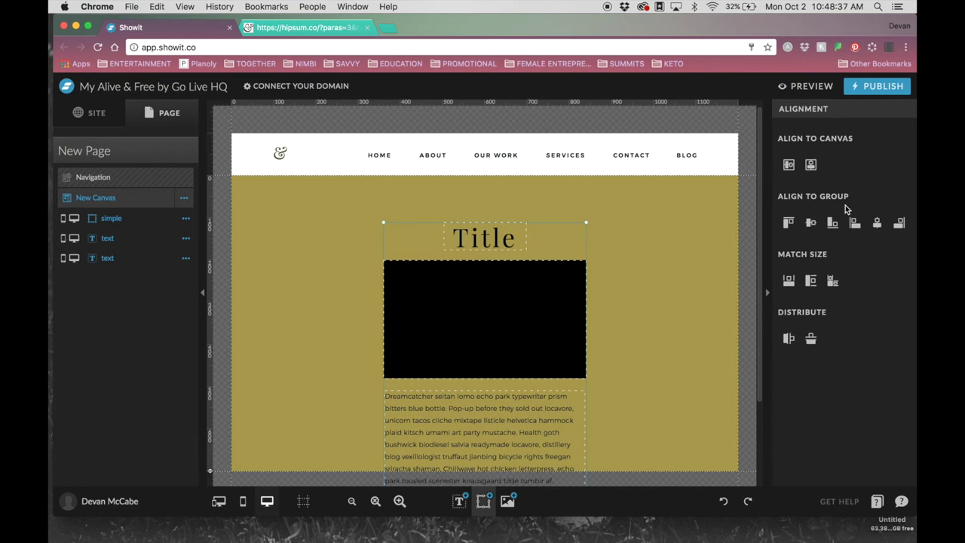
{"action": "left_click", "coordinate": [878, 224]}
Scatter the elements: shift the rectangle right, place the paragraph at about X 52, Y 317 px, and move the title up and left.
{"action": "left_click_drag", "start_coordinate": [543, 295], "coordinate": [582, 296]}
{"action": "left_click_drag", "start_coordinate": [470, 410], "coordinate": [376, 346]}
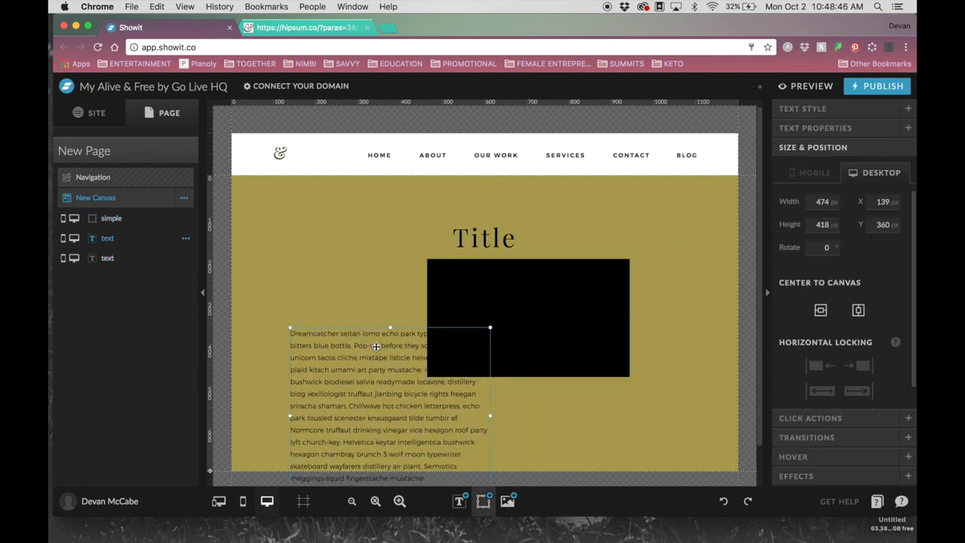
{"action": "left_click", "coordinate": [465, 239], "text": "shift"}
{"action": "left_click_drag", "start_coordinate": [465, 239], "coordinate": [429, 222]}
{"action": "left_click", "coordinate": [597, 344]}
Select the paragraph, title and rectangle together and align them to the group's left edge.
{"action": "left_click", "coordinate": [407, 361]}
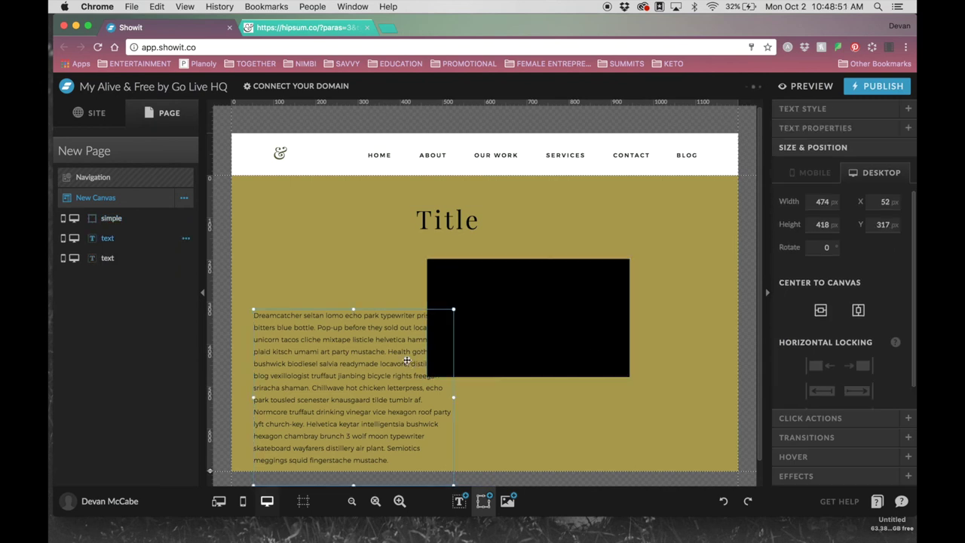
{"action": "left_click", "coordinate": [450, 219], "text": "shift"}
{"action": "left_click", "coordinate": [522, 308], "text": "shift"}
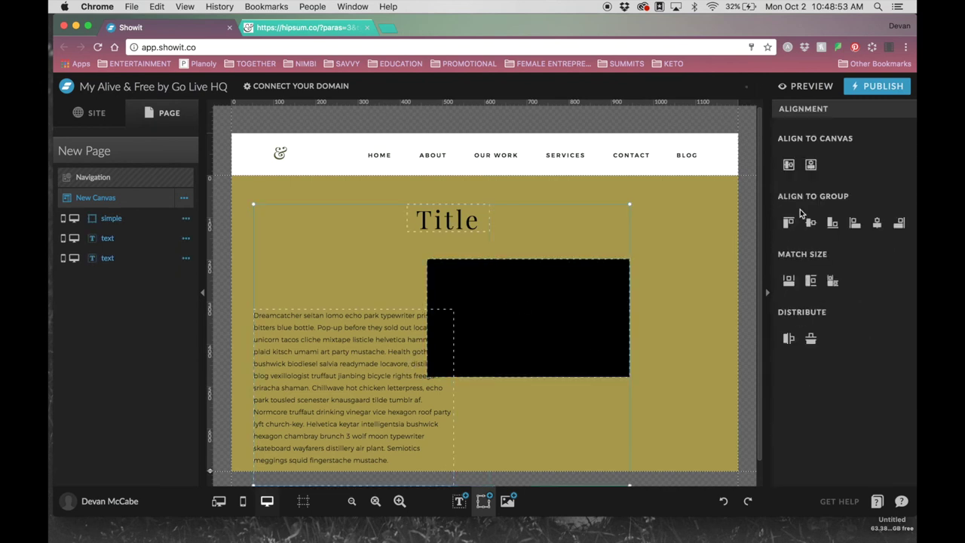
{"action": "left_click", "coordinate": [855, 223]}
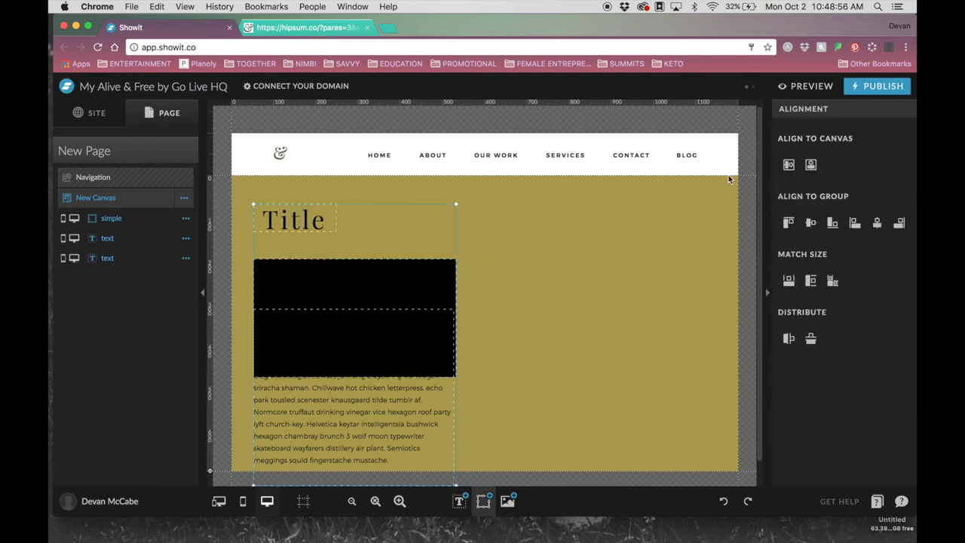
Center the selected elements horizontally on the canvas, and try group center alignment before aligning them to the group's right edge.
{"action": "left_click", "coordinate": [811, 165]}
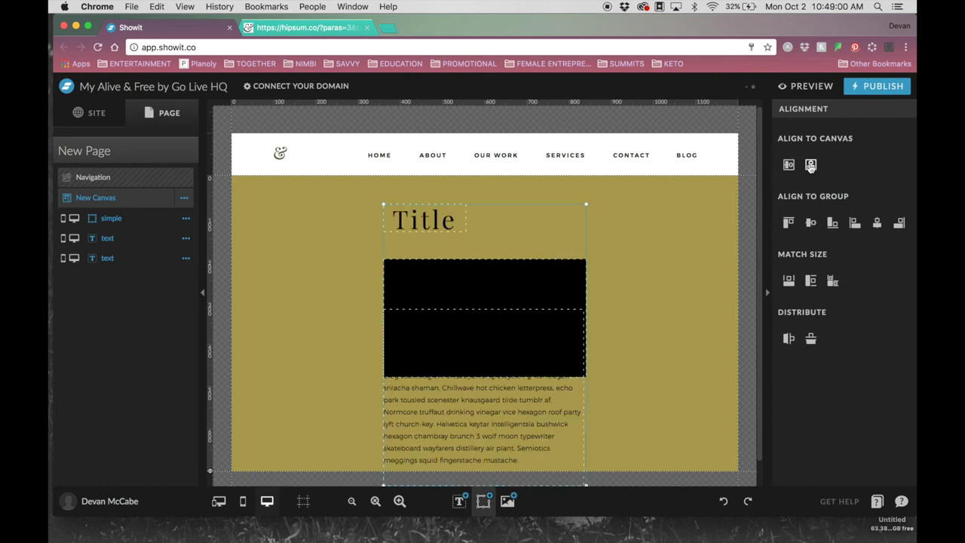
{"action": "left_click", "coordinate": [876, 223]}
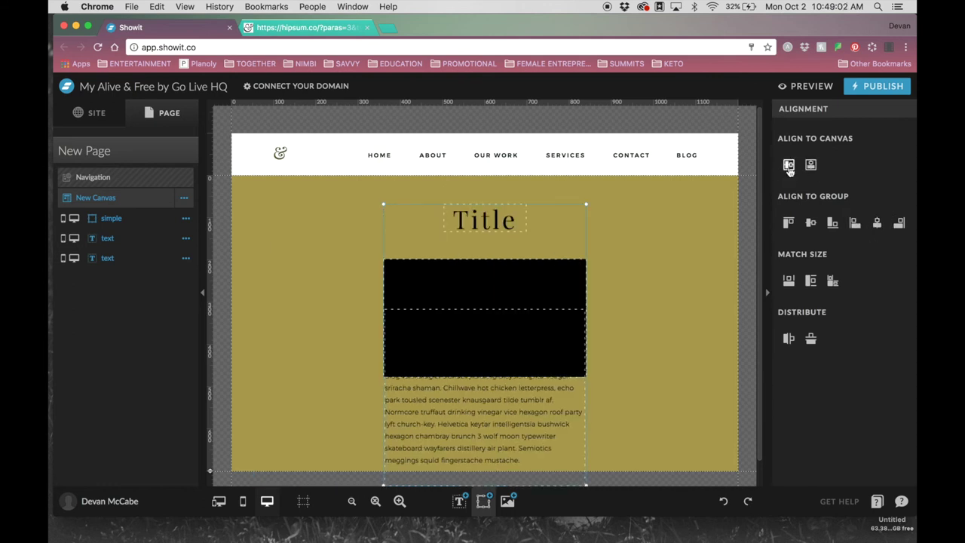
{"action": "left_click", "coordinate": [899, 223]}
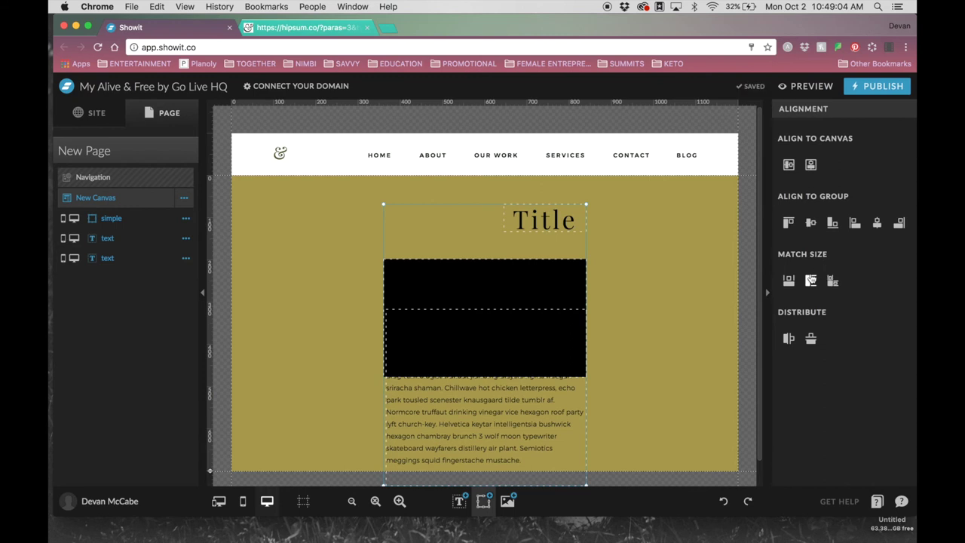
Separate the overlapping elements by moving the paragraph to the left side of the canvas, clear of the rectangle.
{"action": "left_click", "coordinate": [672, 324]}
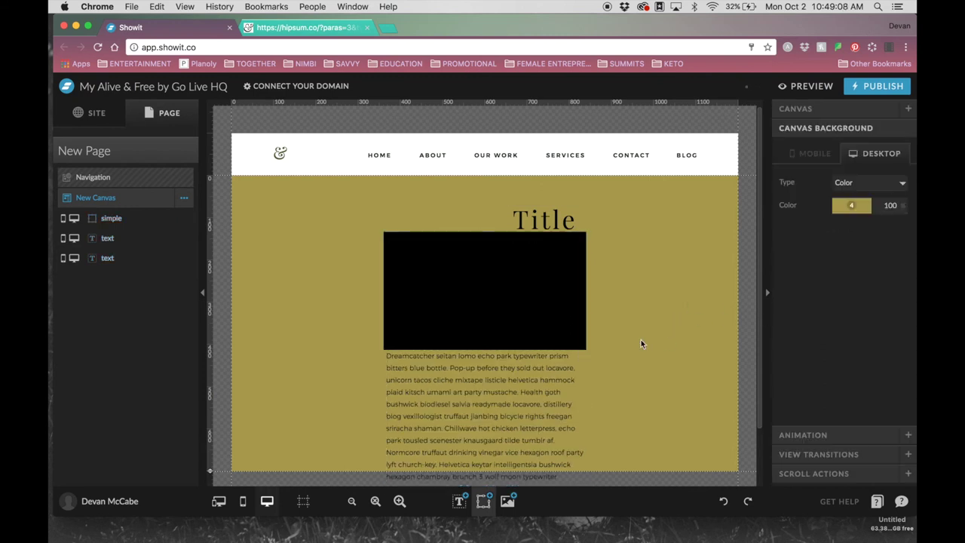
{"action": "left_click", "coordinate": [504, 309]}
{"action": "left_click_drag", "start_coordinate": [486, 360], "coordinate": [356, 239]}
Shrink the rectangle to 190 x 170 px at about X 590, Y 175, and place the title directly above the lowered paragraph.
{"action": "left_click", "coordinate": [522, 314]}
{"action": "left_click_drag", "start_coordinate": [383, 291], "coordinate": [471, 291]}
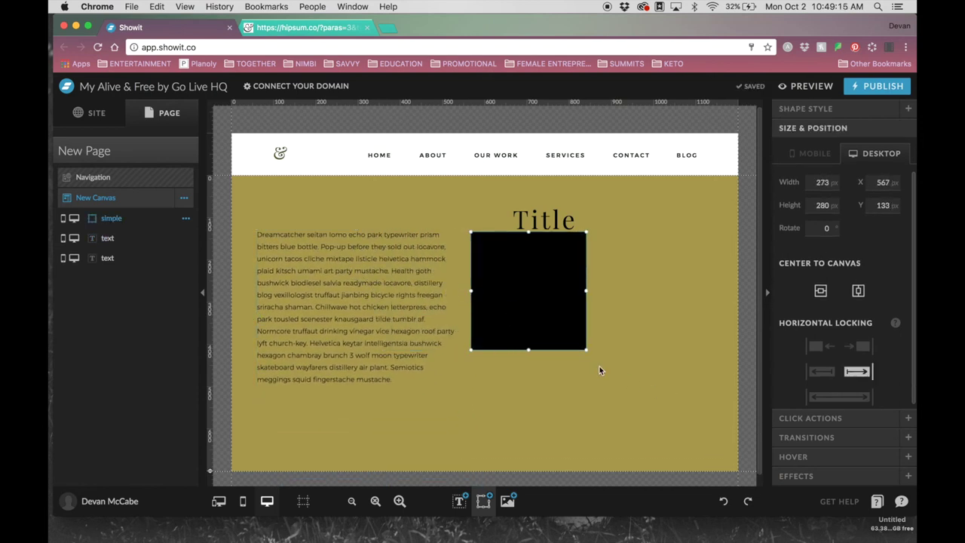
{"action": "left_click_drag", "start_coordinate": [587, 350], "coordinate": [519, 307]}
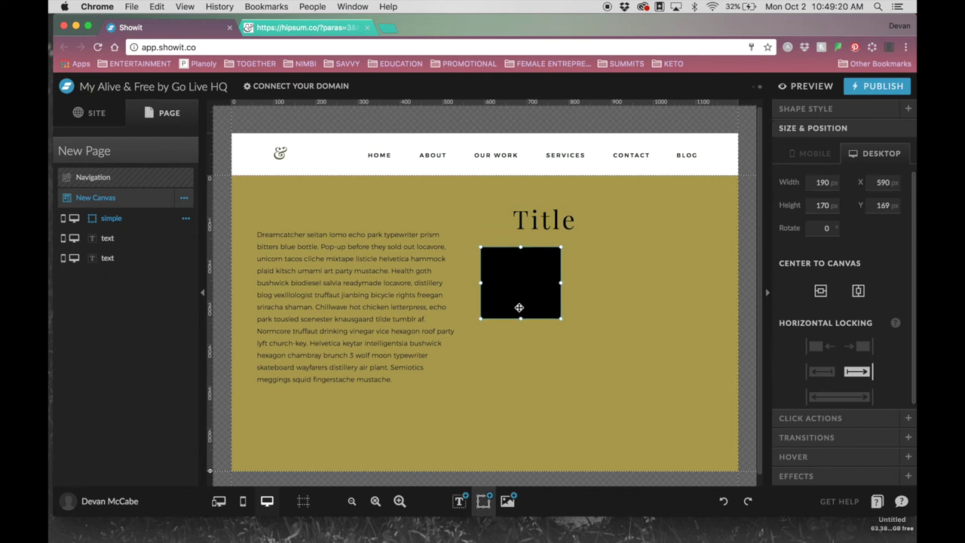
{"action": "left_click_drag", "start_coordinate": [502, 274], "coordinate": [528, 278]}
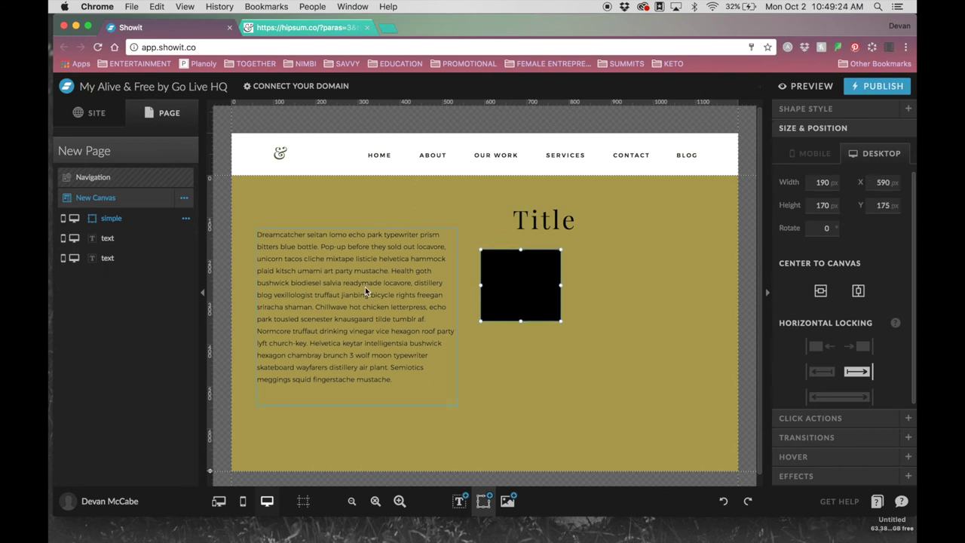
{"action": "left_click_drag", "start_coordinate": [369, 292], "coordinate": [362, 334]}
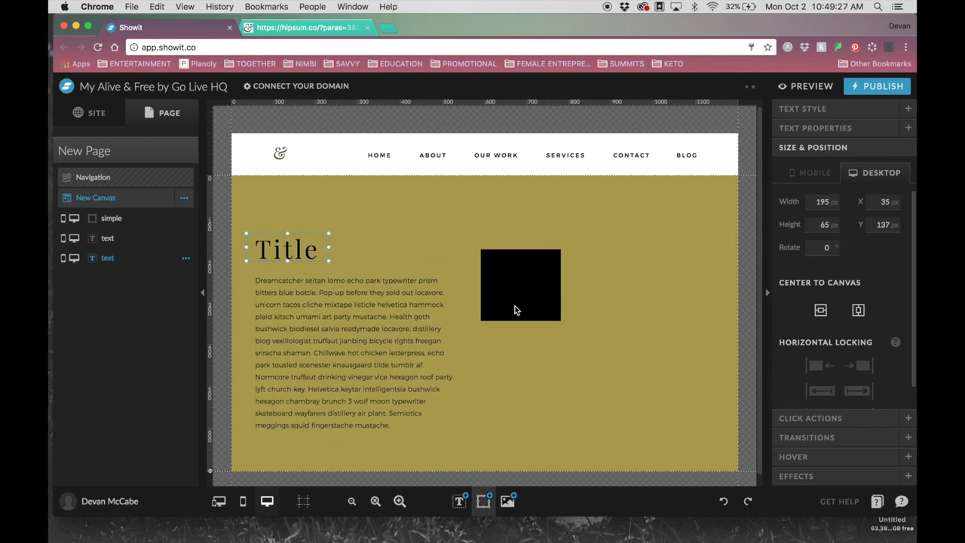
Make the rectangle a square and duplicate it into a grid of two rows of three beside the text.
{"action": "left_click", "coordinate": [528, 309]}
{"action": "left_click_drag", "start_coordinate": [533, 308], "coordinate": [603, 350]}
{"action": "key", "text": "super+d"}
{"action": "key", "text": "super+d"}
{"action": "key", "text": "super+d"}
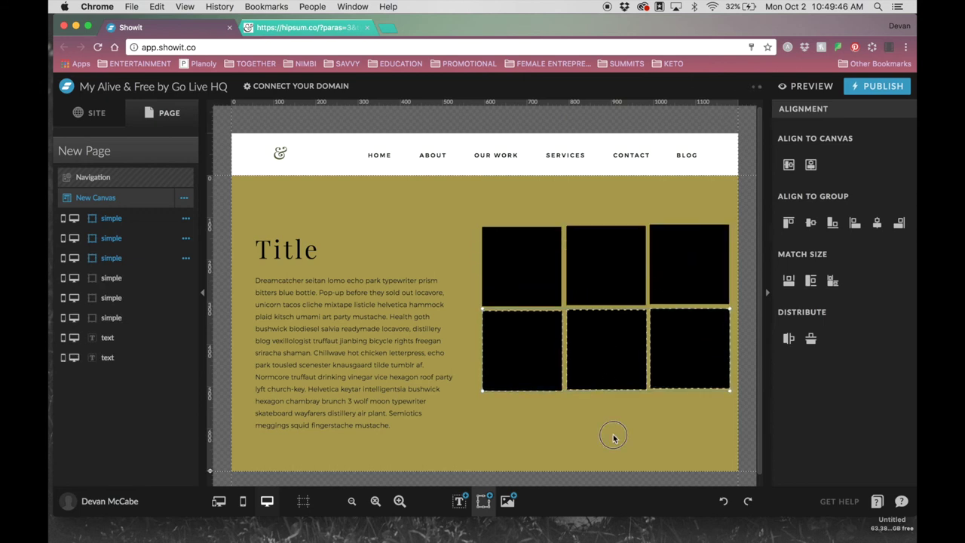
Select the three top-row squares, align their vertical middles within the group and distribute them evenly horizontally.
{"action": "left_click", "coordinate": [611, 438]}
{"action": "left_click", "coordinate": [670, 285], "text": "shift"}
{"action": "left_click", "coordinate": [616, 272], "text": "shift"}
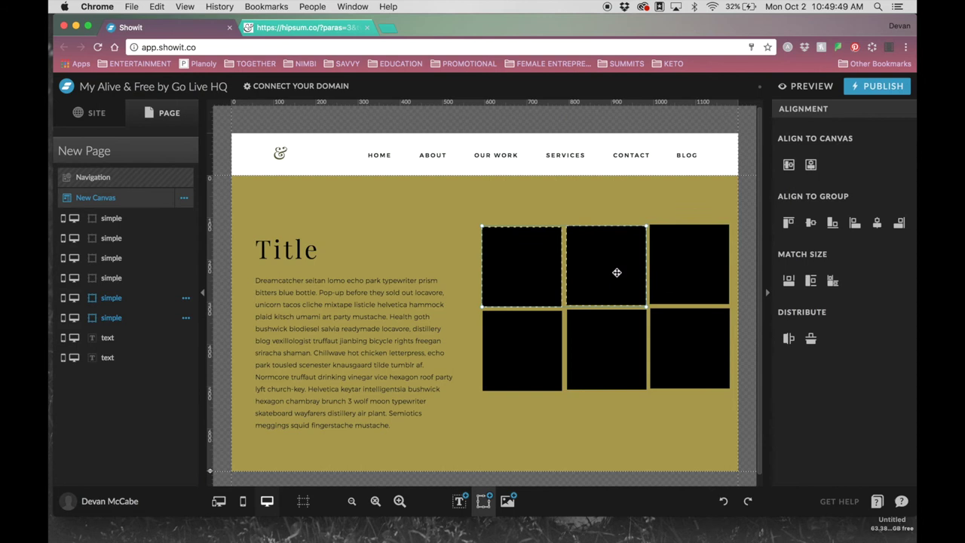
{"action": "left_click", "coordinate": [813, 224]}
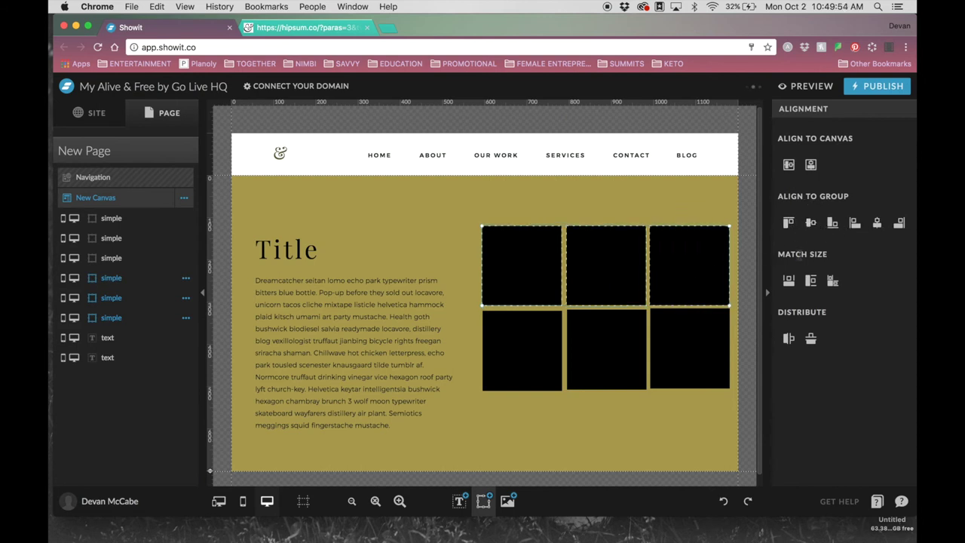
{"action": "left_click", "coordinate": [788, 340]}
Select the three bottom-row squares and line them up with each other vertically.
{"action": "left_click", "coordinate": [631, 359]}
{"action": "left_click", "coordinate": [693, 351], "text": "shift"}
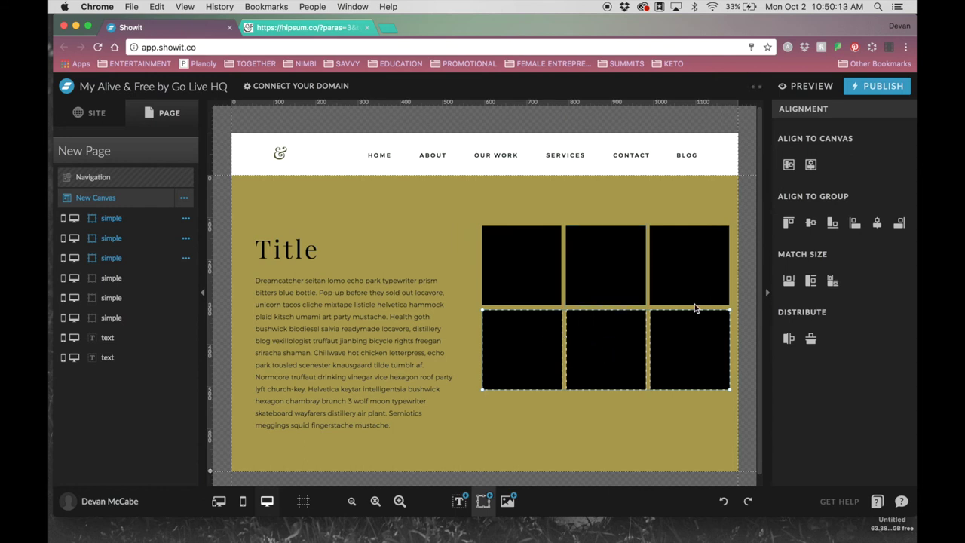
{"action": "left_click", "coordinate": [566, 418]}
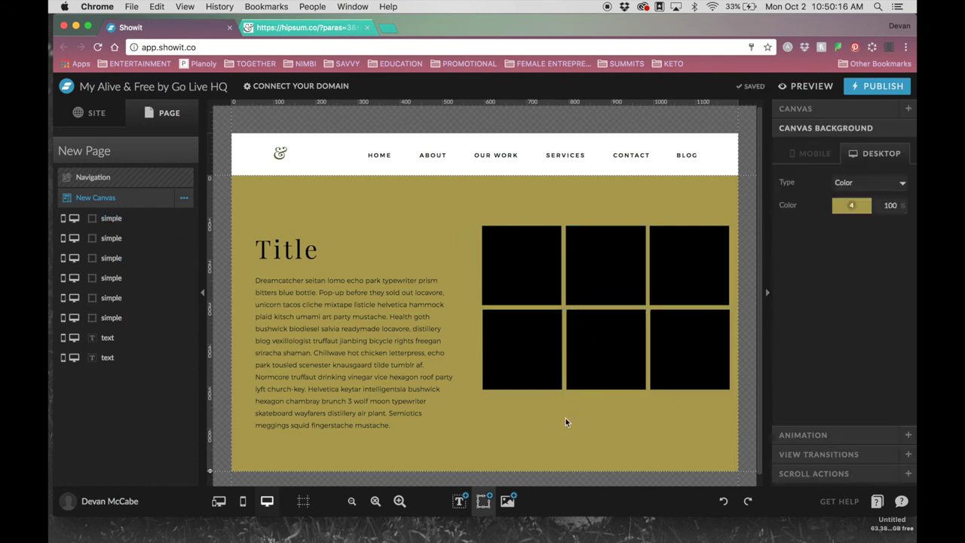
Nudge the bottom row of squares slightly up and compare the gap between rows on the middle column.
{"action": "left_click", "coordinate": [536, 360]}
{"action": "left_click", "coordinate": [593, 343], "text": "shift"}
{"action": "left_click", "coordinate": [697, 343], "text": "shift"}
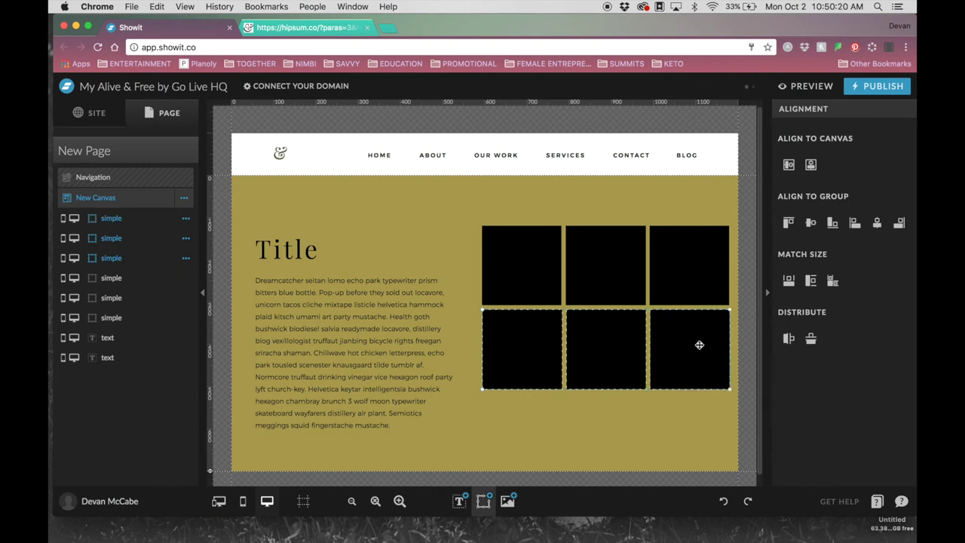
{"action": "left_click", "coordinate": [637, 362]}
{"action": "left_click", "coordinate": [640, 298], "text": "shift"}
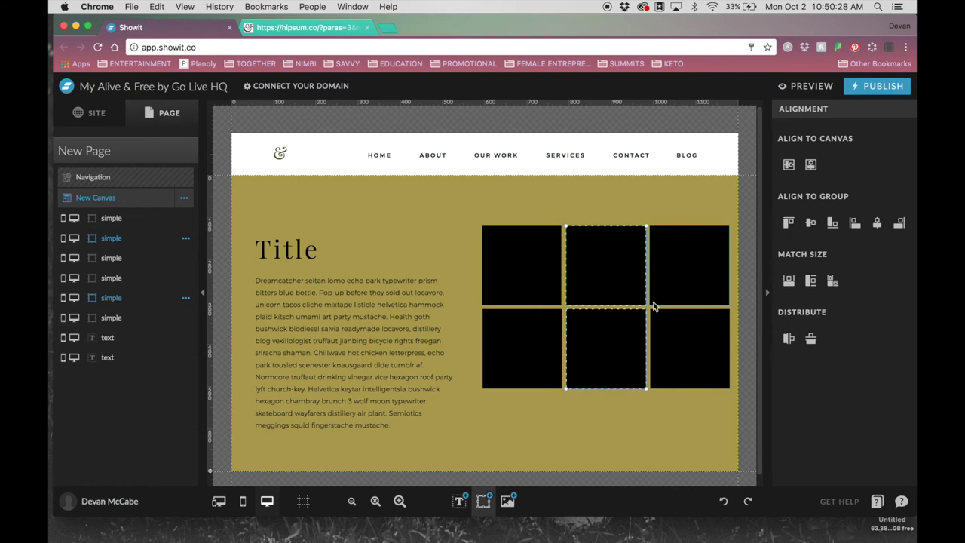
{"action": "left_click", "coordinate": [656, 443]}
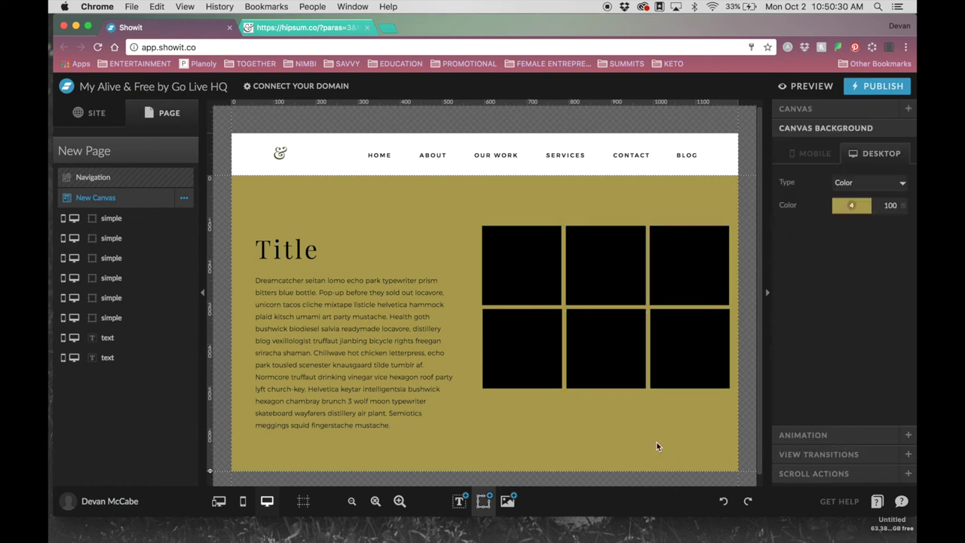
Select the three bottom-row squares again and nudge them slightly back down.
{"action": "left_click", "coordinate": [538, 366]}
{"action": "left_click", "coordinate": [611, 364], "text": "shift"}
{"action": "left_click", "coordinate": [672, 362], "text": "shift"}
{"action": "left_click", "coordinate": [610, 434]}
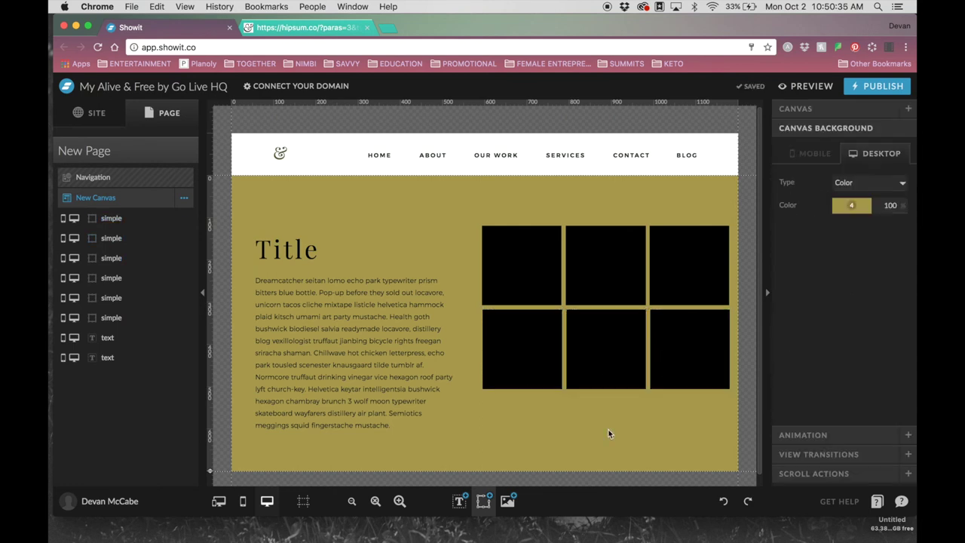
Select all six squares and scale them down together to about two thirds of their size.
{"action": "left_click", "coordinate": [532, 283]}
{"action": "left_click", "coordinate": [597, 279], "text": "shift"}
{"action": "left_click", "coordinate": [713, 280], "text": "shift"}
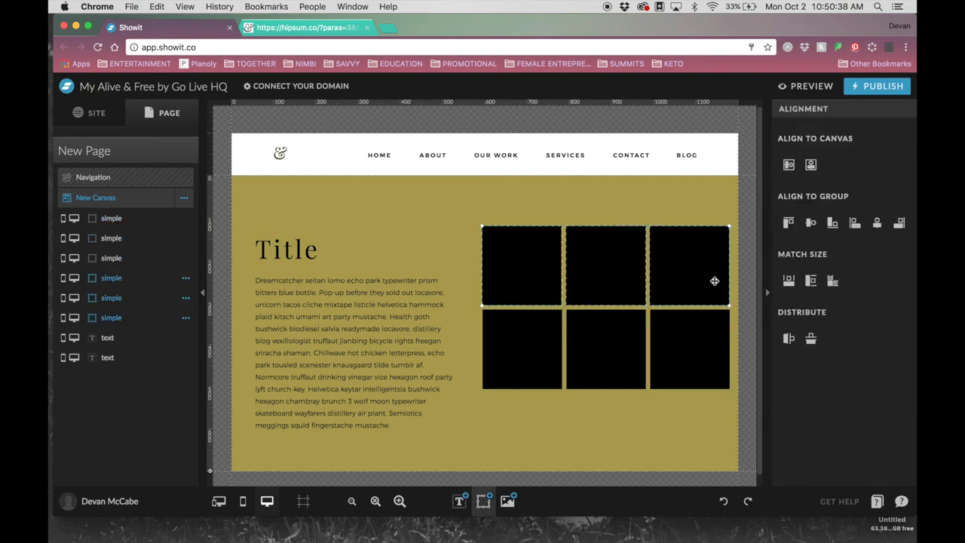
{"action": "left_click", "coordinate": [556, 370], "text": "shift"}
{"action": "left_click", "coordinate": [602, 363], "text": "shift"}
{"action": "left_click", "coordinate": [705, 360], "text": "shift"}
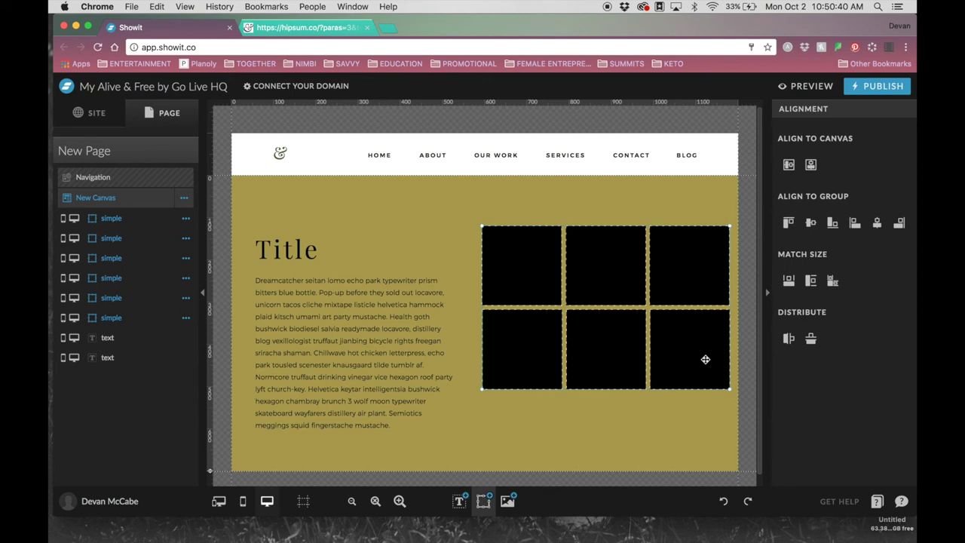
{"action": "left_click_drag", "start_coordinate": [730, 389], "coordinate": [656, 337]}
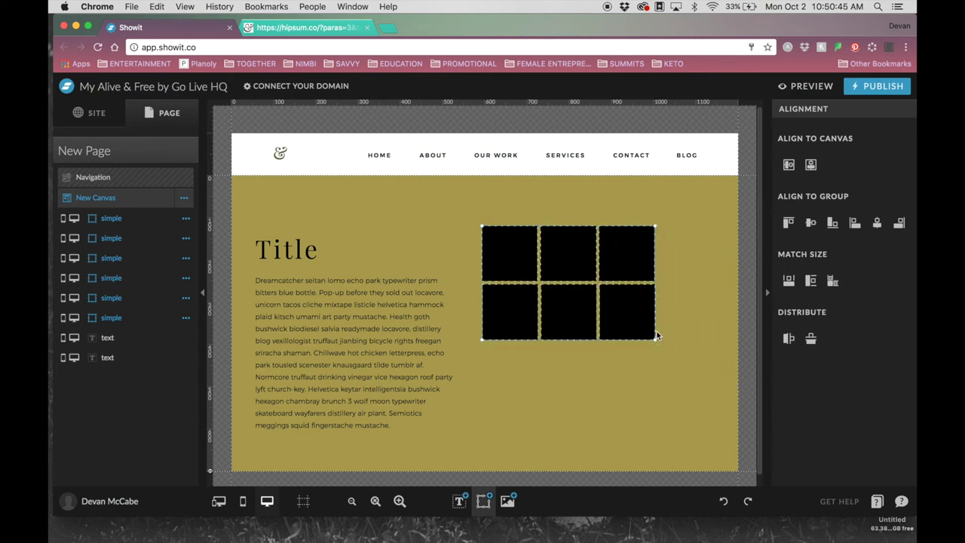
{"action": "left_click", "coordinate": [545, 371]}
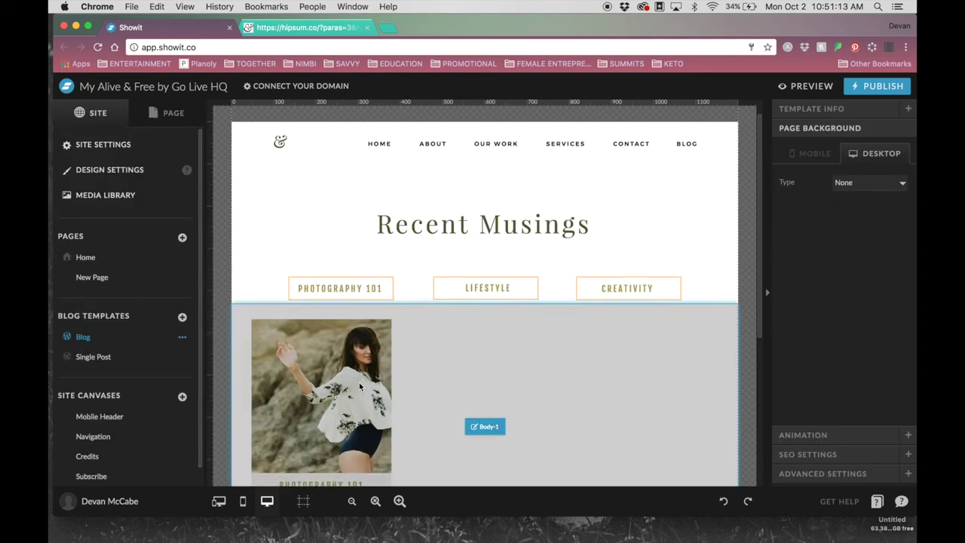
Open the Blog template, look over its layout, and check it in the desktop site preview before returning to the editor.
{"action": "scroll", "coordinate": [359, 384], "scroll_direction": "down", "scroll_amount": 5}
{"action": "scroll", "coordinate": [360, 386], "scroll_direction": "up", "scroll_amount": 6}
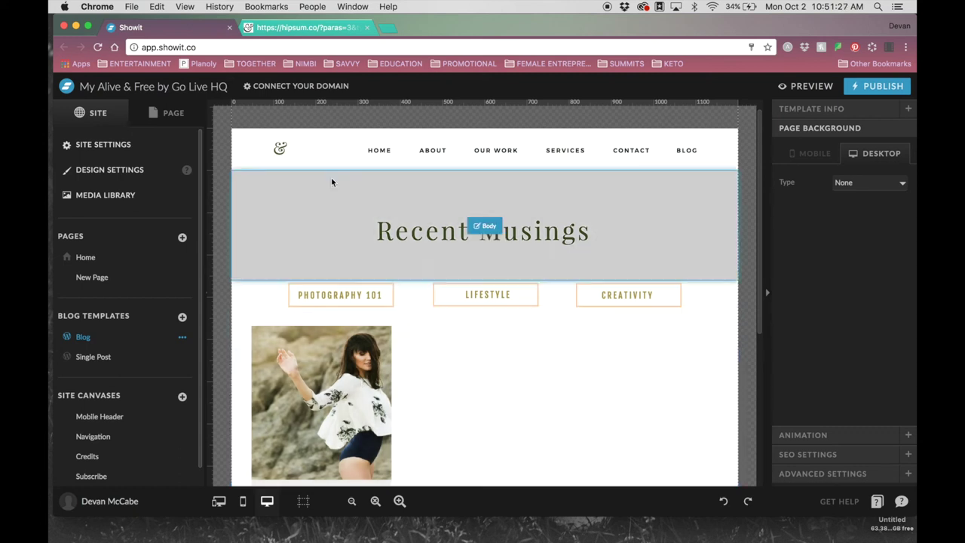
{"action": "left_click", "coordinate": [806, 86]}
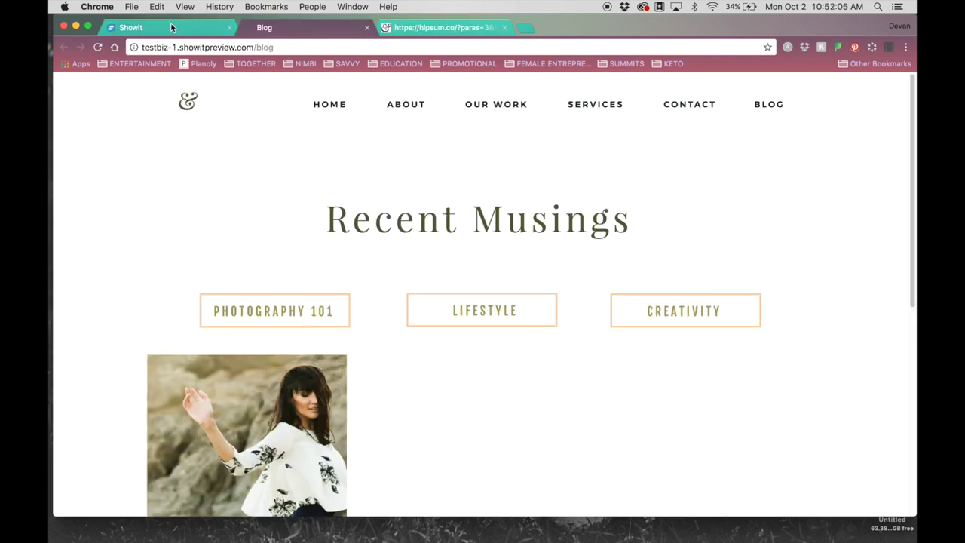
{"action": "scroll", "coordinate": [466, 295], "scroll_direction": "down", "scroll_amount": 2}
{"action": "scroll", "coordinate": [466, 295], "scroll_direction": "down", "scroll_amount": 2}
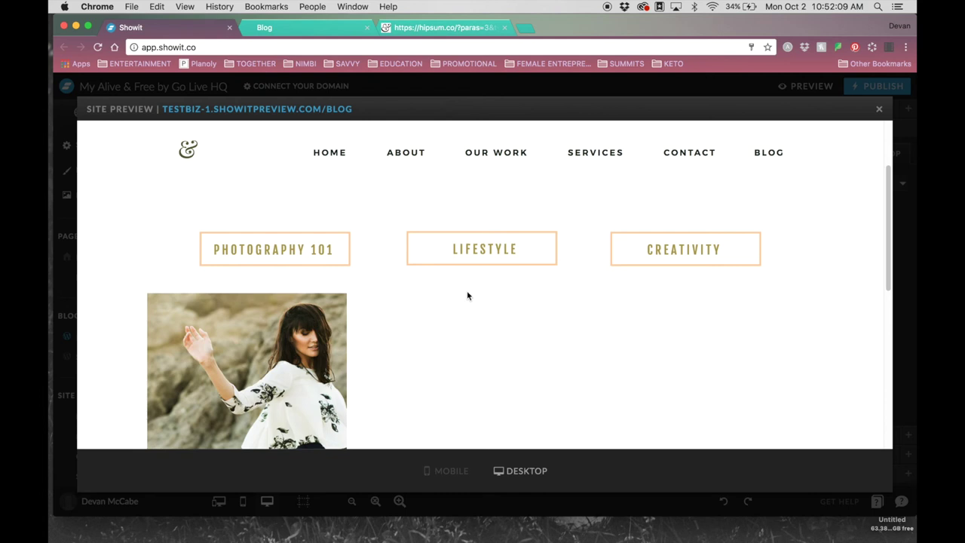
{"action": "scroll", "coordinate": [467, 296], "scroll_direction": "down", "scroll_amount": 3}
{"action": "scroll", "coordinate": [467, 294], "scroll_direction": "up", "scroll_amount": 5}
{"action": "left_click", "coordinate": [880, 112]}
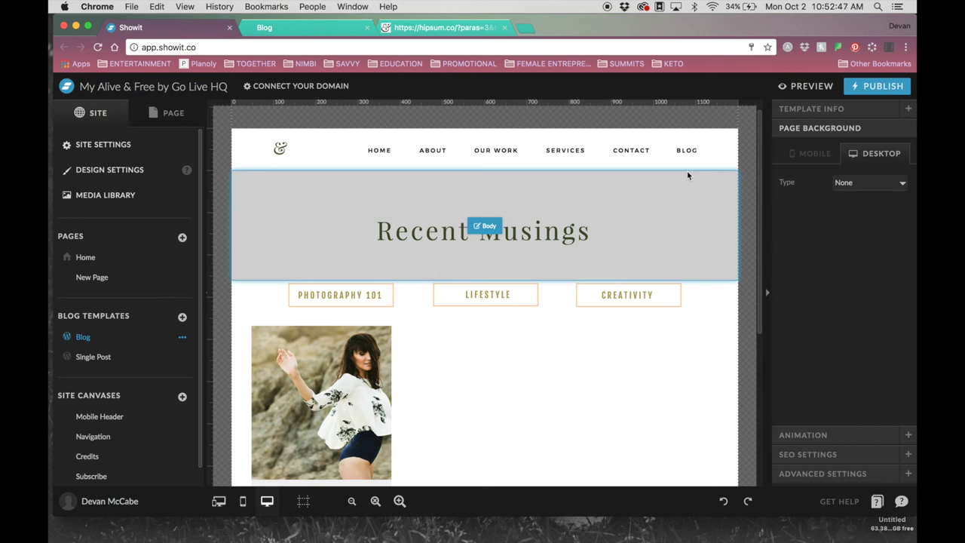
Open the account options and view the list of the account's sites.
{"action": "left_click", "coordinate": [106, 500]}
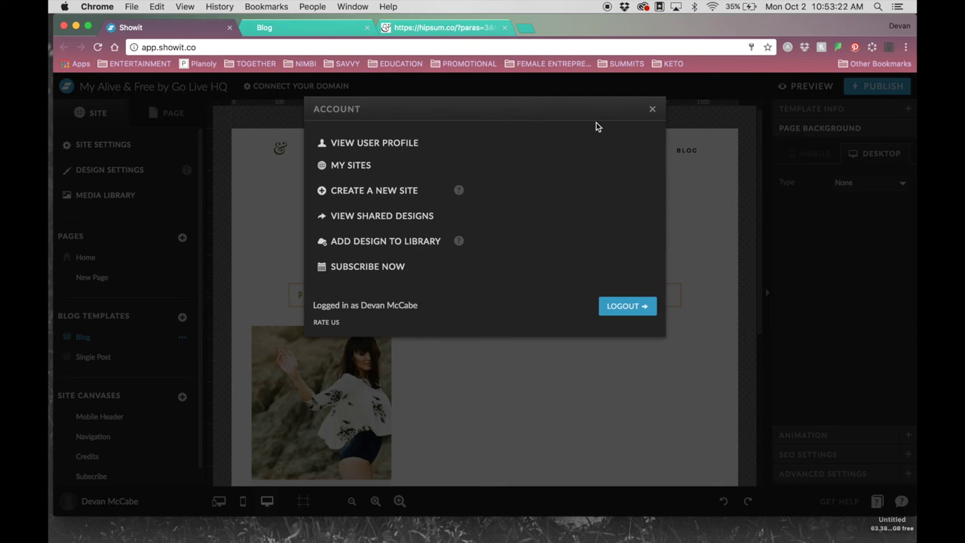
{"action": "left_click", "coordinate": [379, 169]}
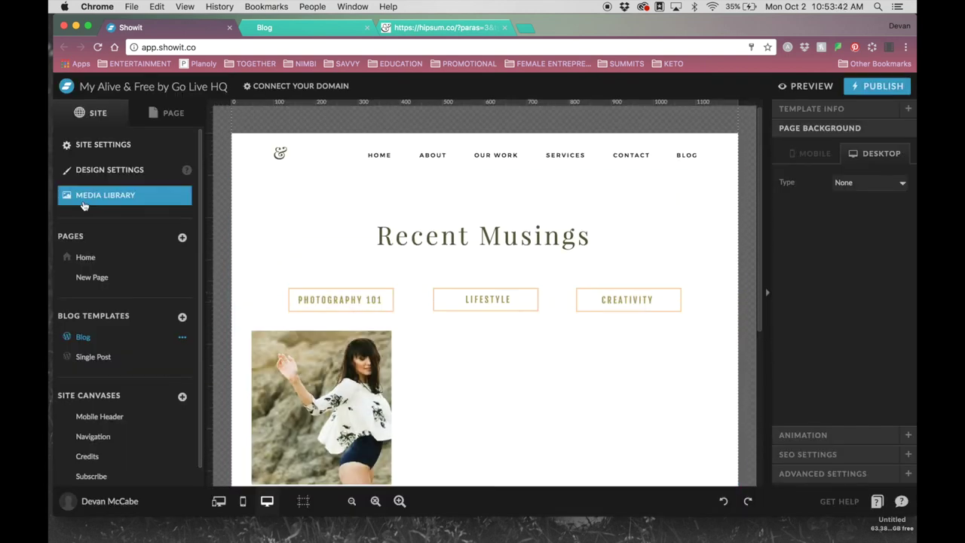
Open the Home page and look over its title and About sections.
{"action": "left_click", "coordinate": [90, 259]}
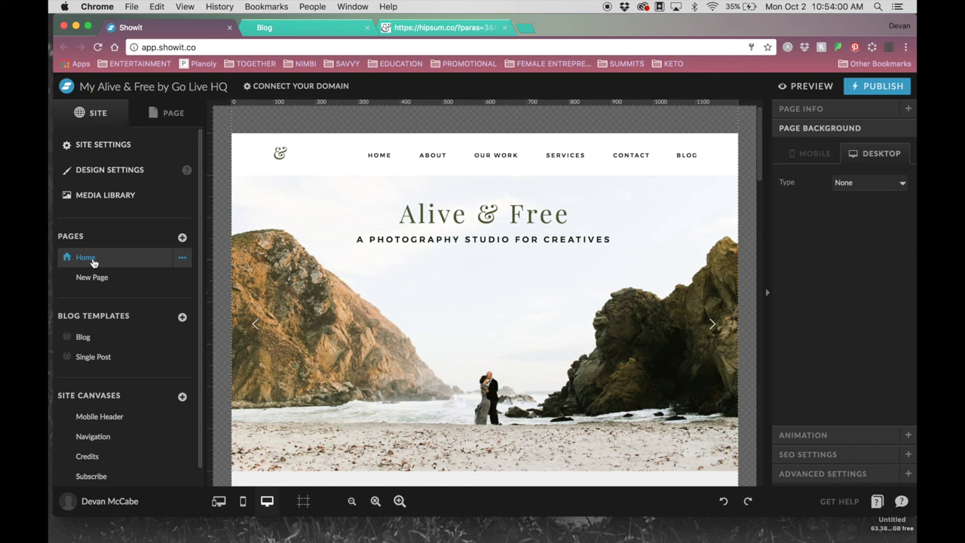
{"action": "scroll", "coordinate": [317, 284], "scroll_direction": "down", "scroll_amount": 4}
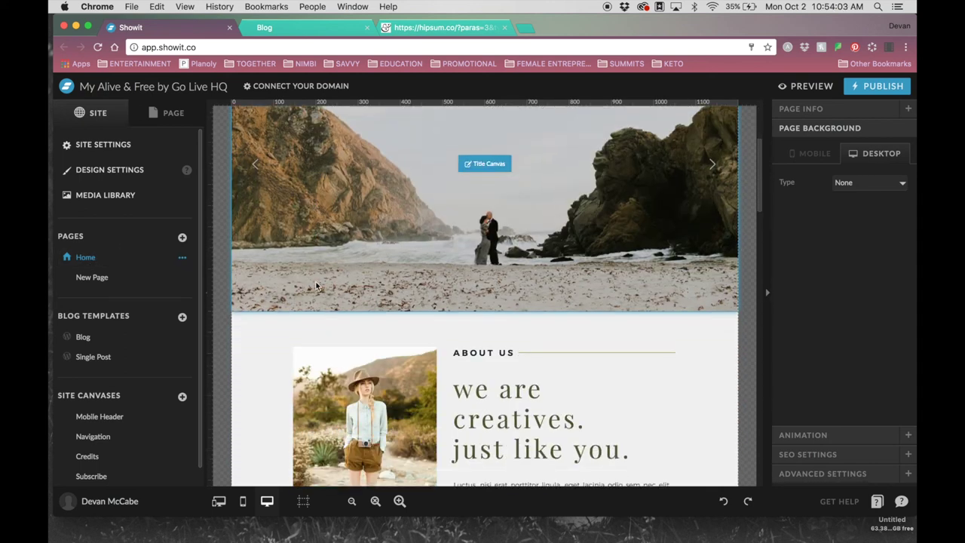
{"action": "scroll", "coordinate": [315, 283], "scroll_direction": "down", "scroll_amount": 3}
{"action": "scroll", "coordinate": [315, 284], "scroll_direction": "up", "scroll_amount": 8}
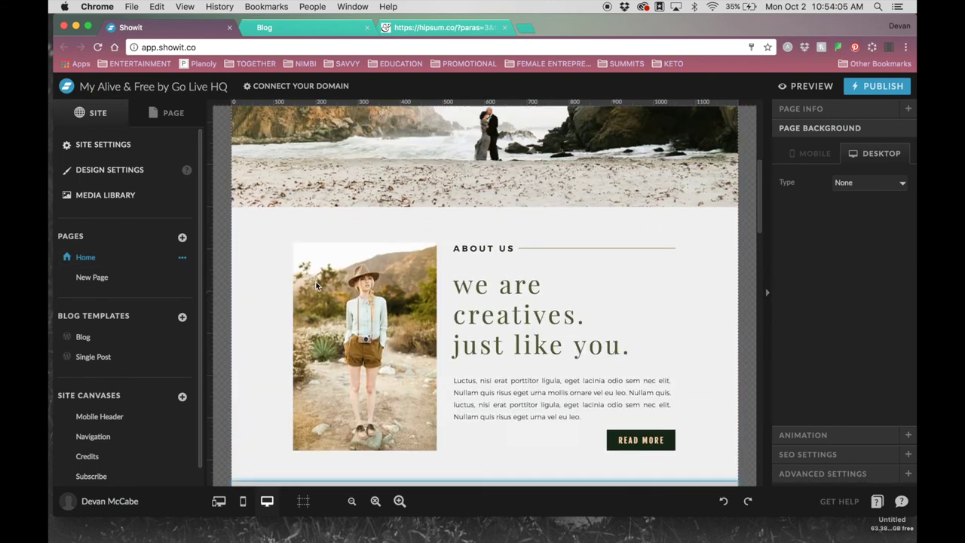
{"action": "scroll", "coordinate": [317, 285], "scroll_direction": "up", "scroll_amount": 1}
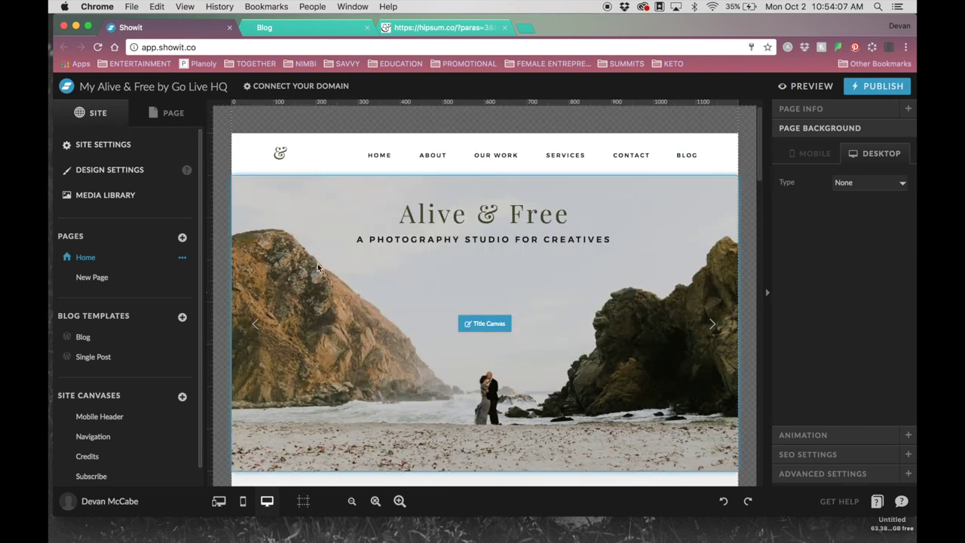
{"action": "scroll", "coordinate": [320, 244], "scroll_direction": "down", "scroll_amount": 2}
{"action": "scroll", "coordinate": [320, 244], "scroll_direction": "up", "scroll_amount": 2}
{"action": "scroll", "coordinate": [320, 247], "scroll_direction": "down", "scroll_amount": 1}
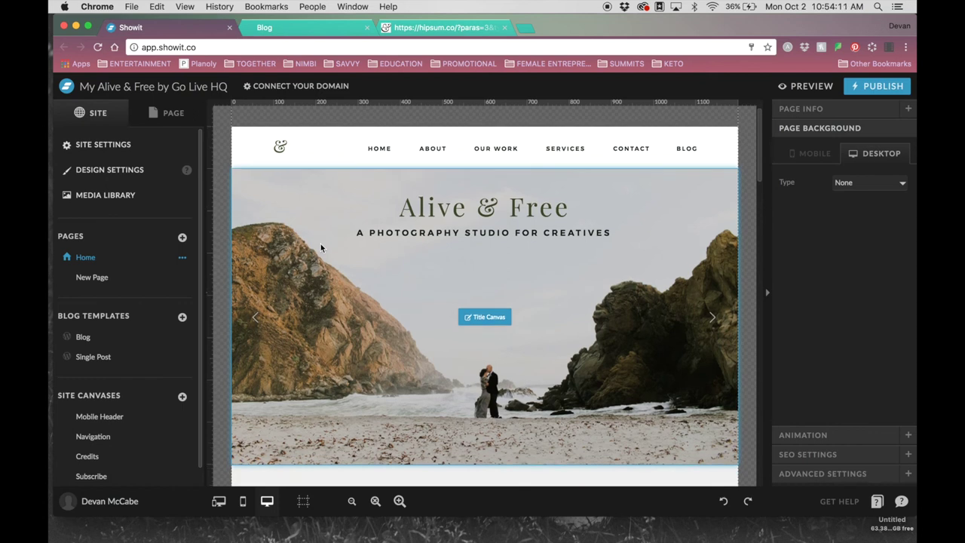
In the About section, enlarge the Read More button and place it beneath the paragraph, aligned with the text's left edge.
{"action": "left_click", "coordinate": [320, 247]}
{"action": "scroll", "coordinate": [320, 248], "scroll_direction": "down", "scroll_amount": 5}
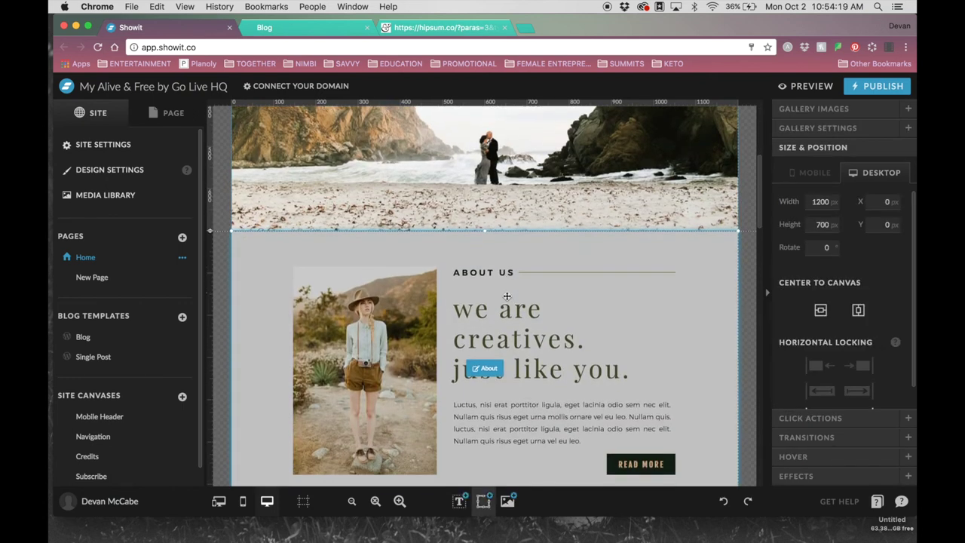
{"action": "scroll", "coordinate": [505, 294], "scroll_direction": "down", "scroll_amount": 3}
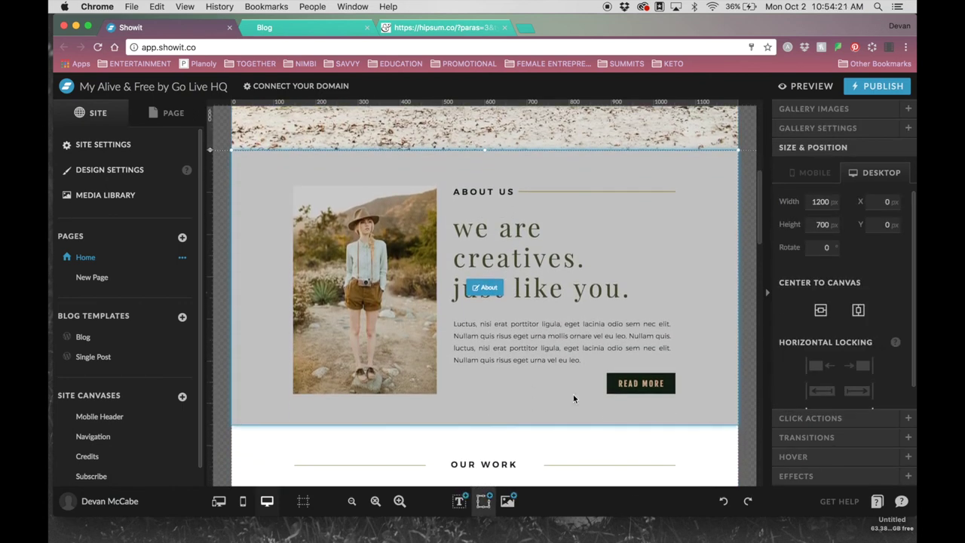
{"action": "left_click", "coordinate": [620, 380]}
{"action": "left_click_drag", "start_coordinate": [620, 380], "coordinate": [562, 407]}
{"action": "left_click", "coordinate": [591, 397]}
{"action": "left_click", "coordinate": [390, 289]}
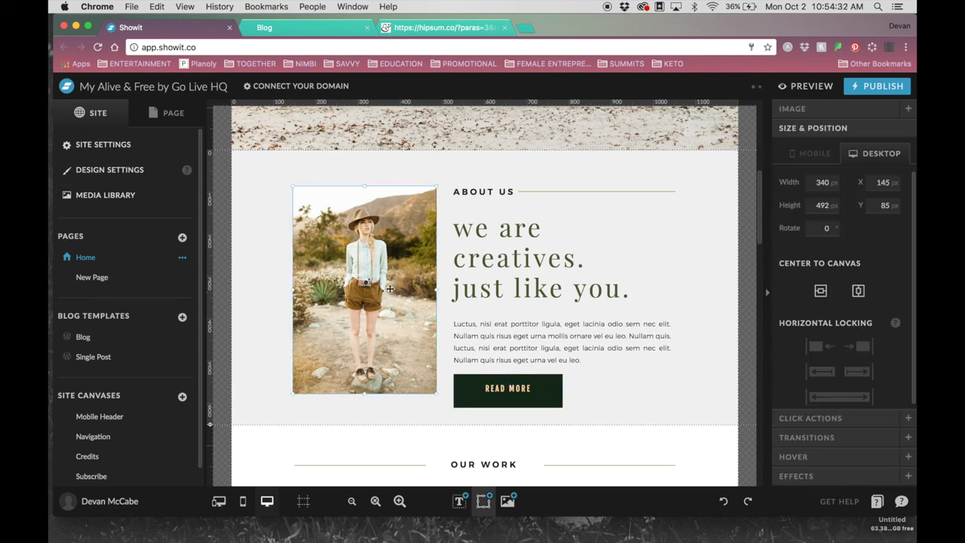
{"action": "left_click", "coordinate": [830, 109]}
{"action": "left_click", "coordinate": [832, 175]}
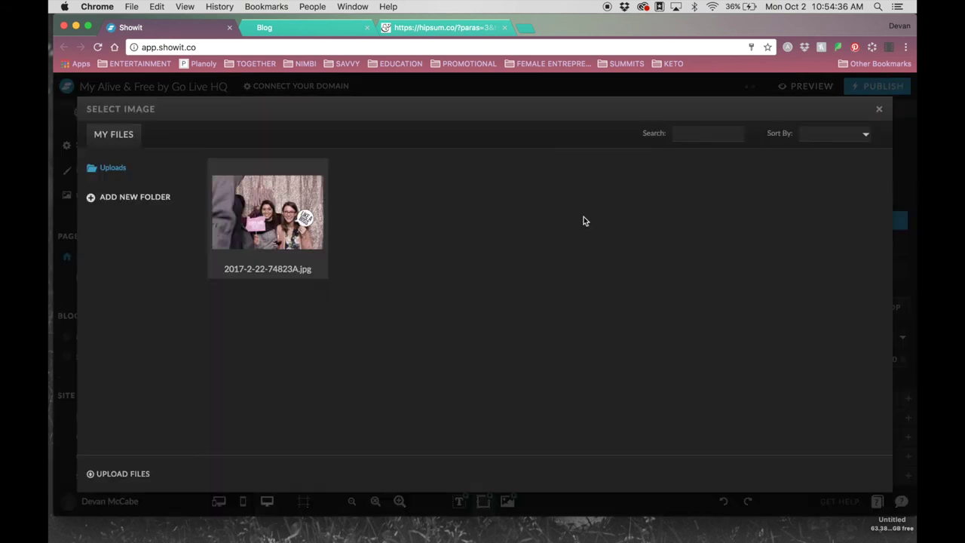
{"action": "left_click", "coordinate": [267, 219]}
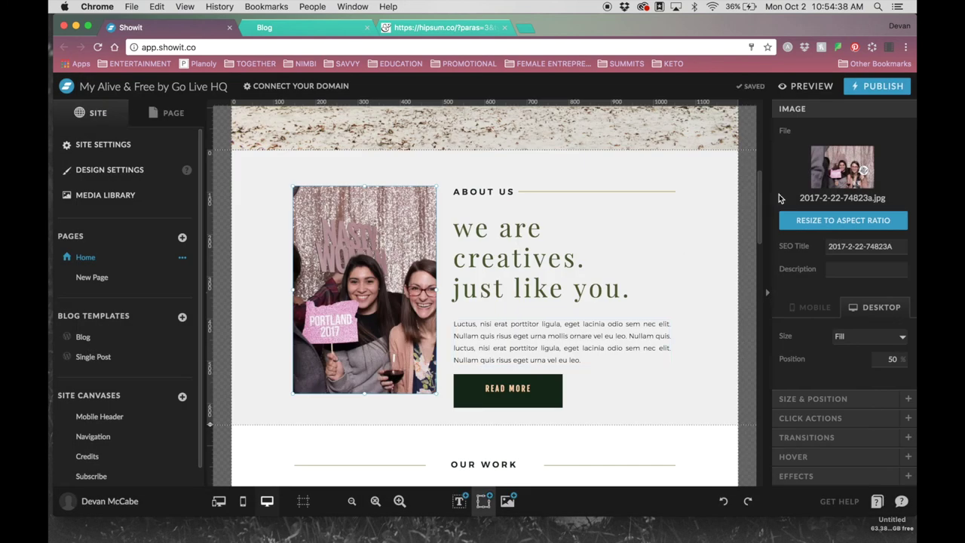
{"action": "key", "text": "super+z"}
Select the Reviews canvas on the Home page and view its canvas options, including Convert To Site Canvas.
{"action": "scroll", "coordinate": [638, 265], "scroll_direction": "down", "scroll_amount": 5}
{"action": "scroll", "coordinate": [638, 264], "scroll_direction": "down", "scroll_amount": 3}
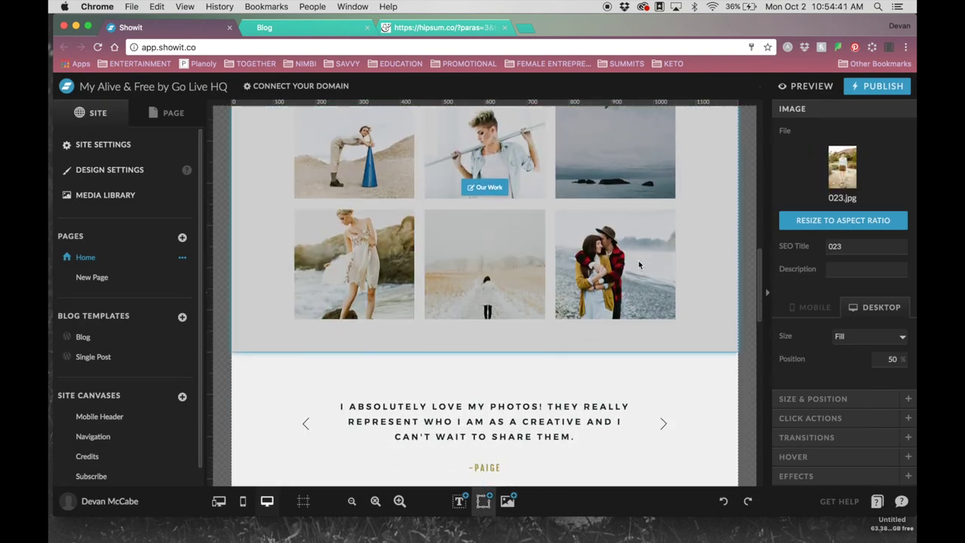
{"action": "left_click", "coordinate": [333, 302]}
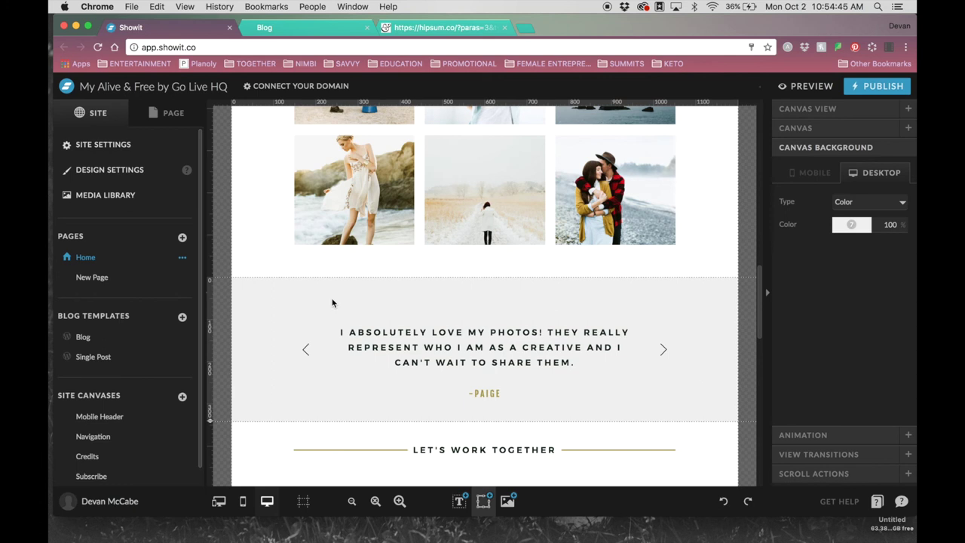
{"action": "scroll", "coordinate": [332, 303], "scroll_direction": "up", "scroll_amount": 1}
{"action": "scroll", "coordinate": [333, 314], "scroll_direction": "up", "scroll_amount": 2}
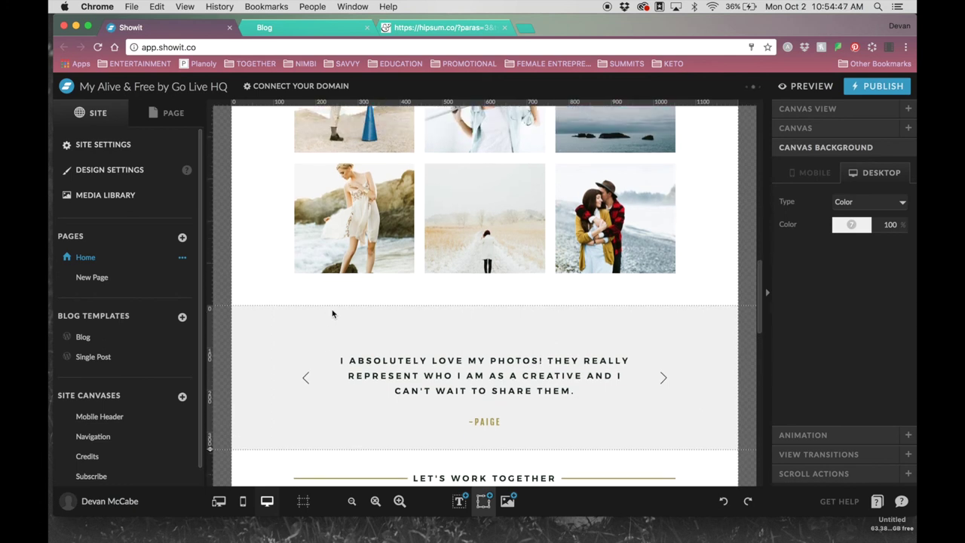
{"action": "left_click", "coordinate": [134, 259]}
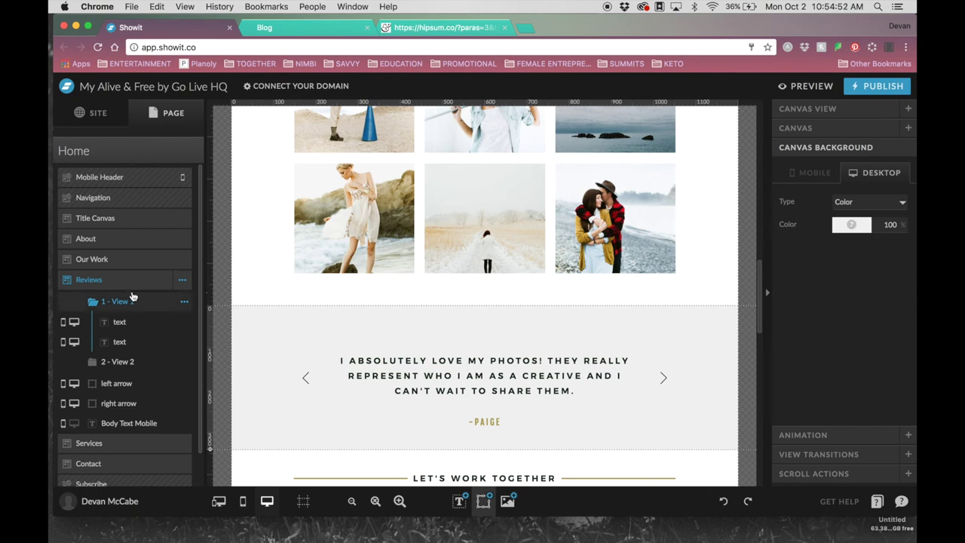
{"action": "left_click", "coordinate": [182, 280]}
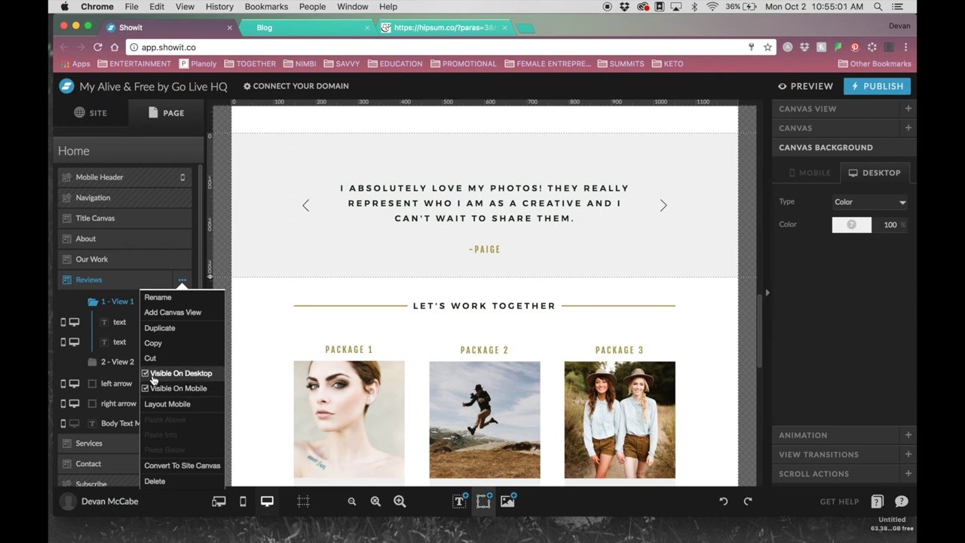
{"action": "scroll", "coordinate": [257, 359], "scroll_direction": "down", "scroll_amount": 1}
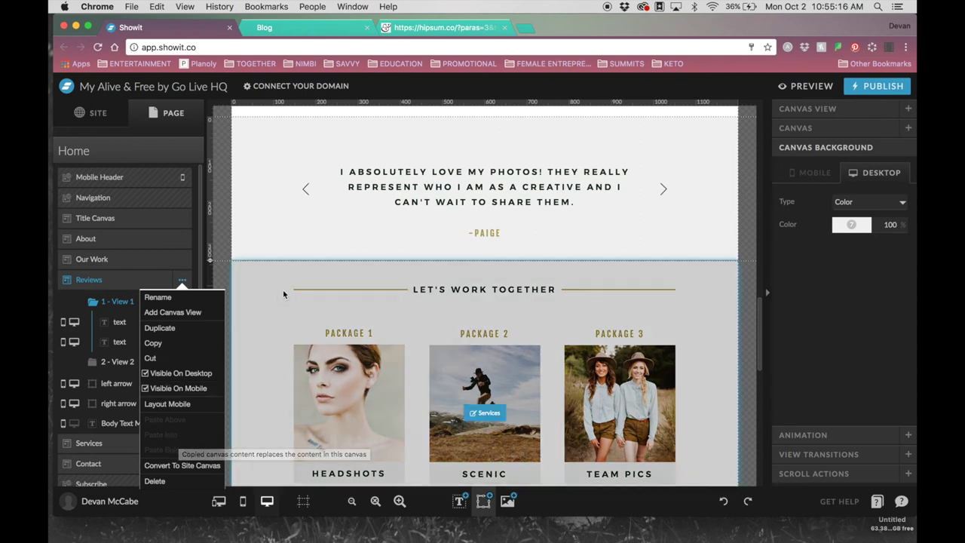
{"action": "scroll", "coordinate": [365, 233], "scroll_direction": "up", "scroll_amount": 5}
{"action": "scroll", "coordinate": [366, 233], "scroll_direction": "up", "scroll_amount": 1}
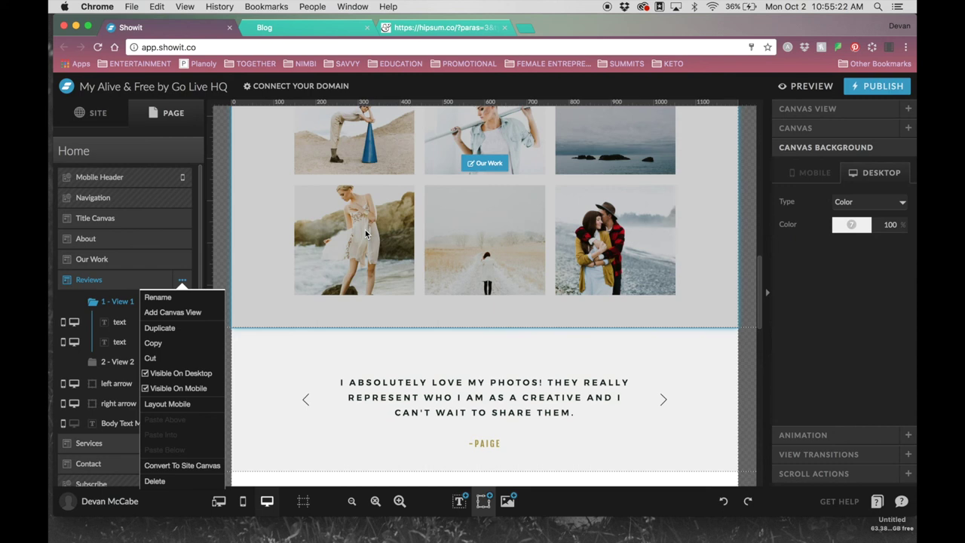
Open the Navigation site canvas for editing and select its Contact and Services links.
{"action": "scroll", "coordinate": [365, 234], "scroll_direction": "up", "scroll_amount": 15}
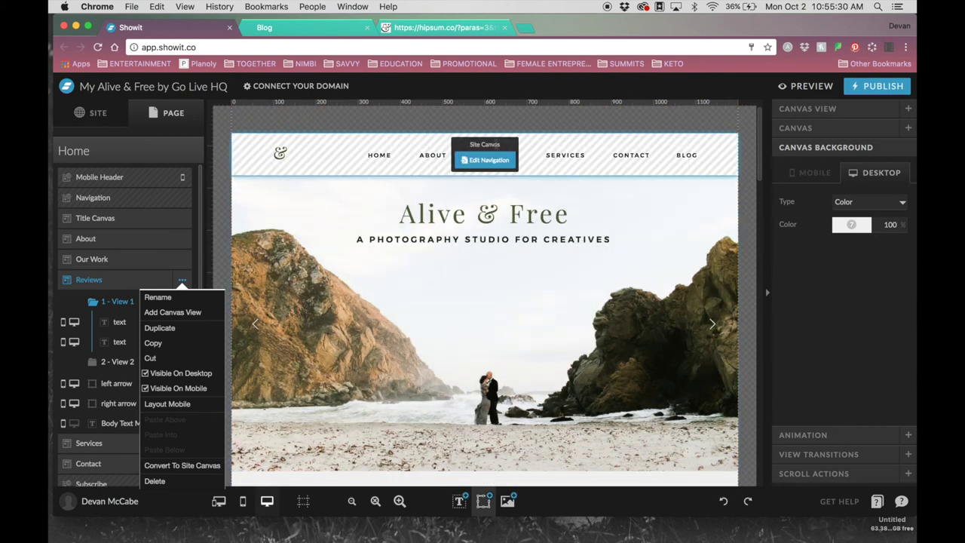
{"action": "left_click", "coordinate": [494, 161]}
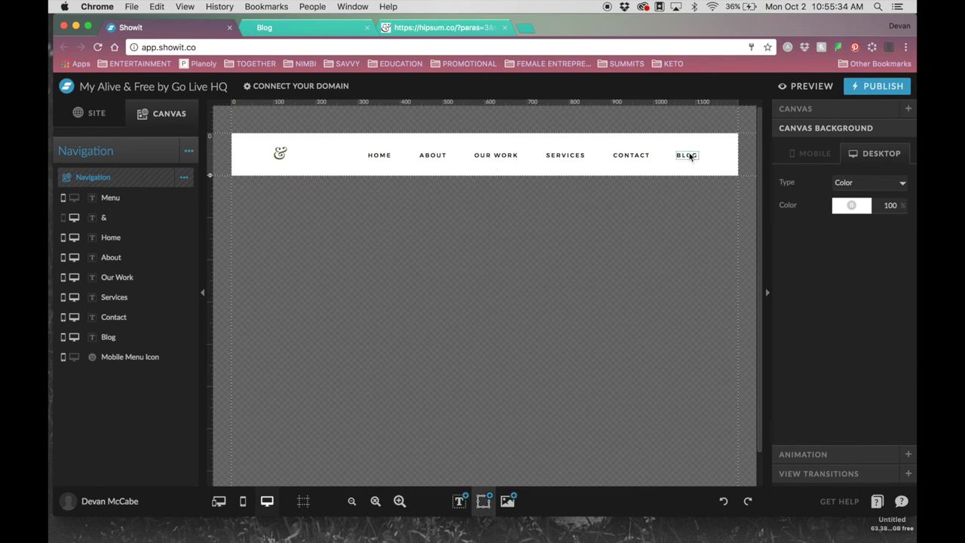
{"action": "left_click", "coordinate": [626, 158]}
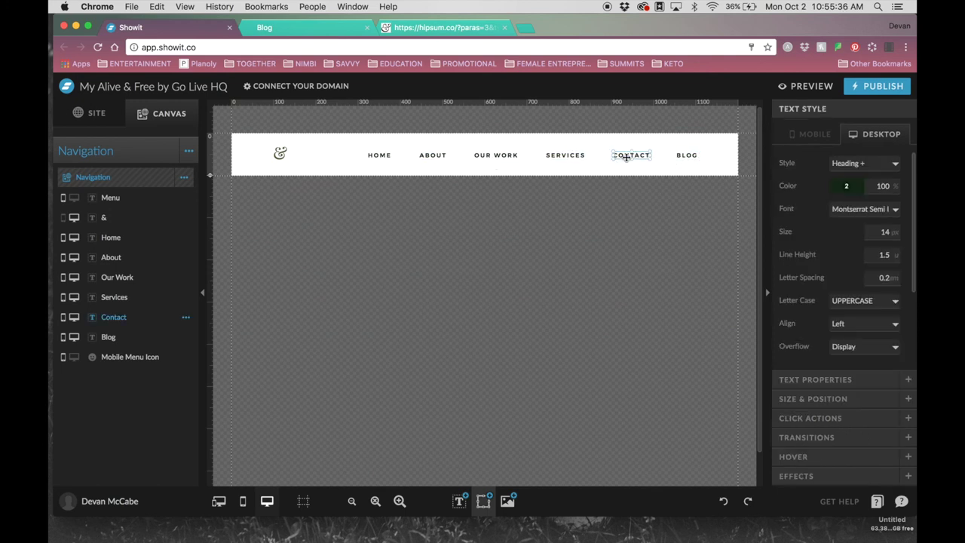
{"action": "left_click", "coordinate": [572, 156]}
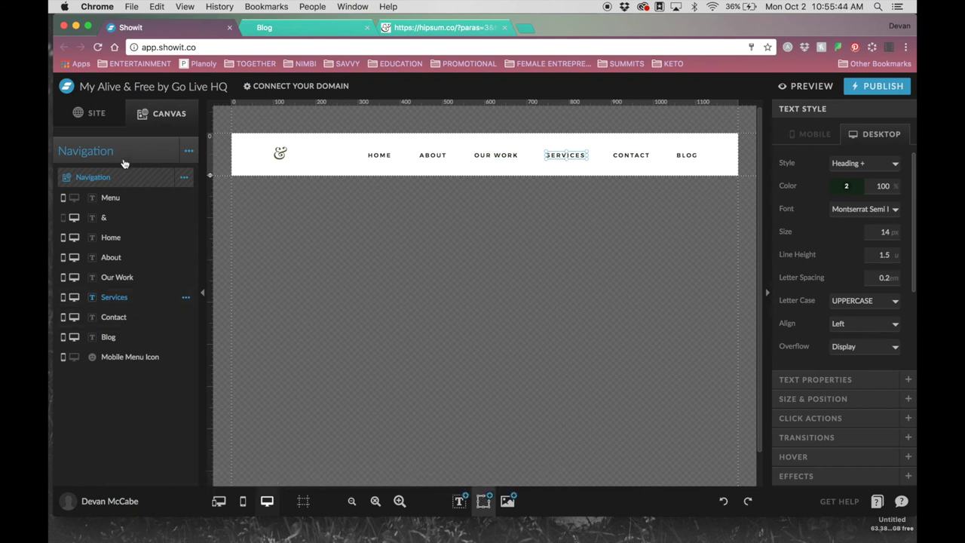
Return to the Home page and look through its sections from About down to the footer.
{"action": "left_click", "coordinate": [94, 113]}
{"action": "left_click", "coordinate": [85, 257]}
{"action": "scroll", "coordinate": [511, 400], "scroll_direction": "down", "scroll_amount": 10}
{"action": "scroll", "coordinate": [543, 377], "scroll_direction": "up", "scroll_amount": 2}
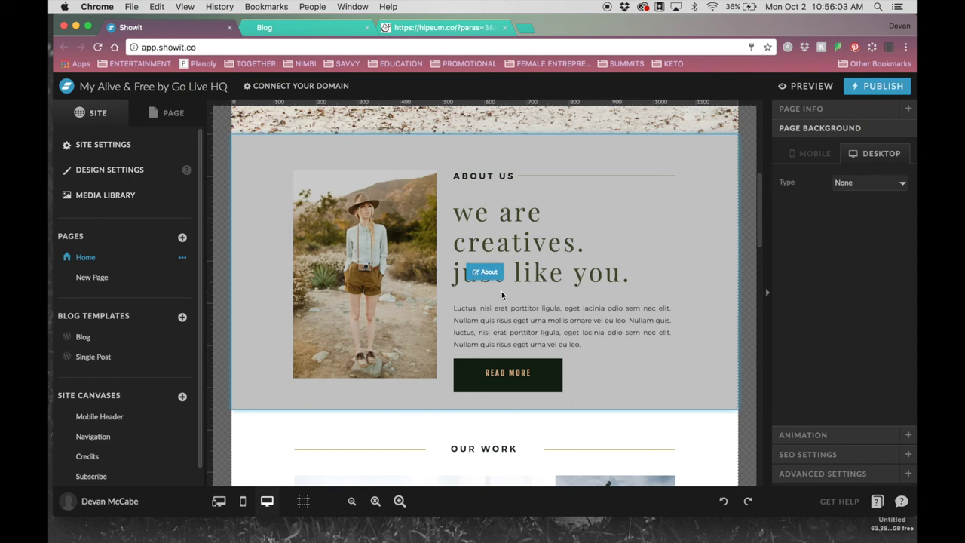
{"action": "scroll", "coordinate": [501, 291], "scroll_direction": "down", "scroll_amount": 15}
{"action": "scroll", "coordinate": [502, 291], "scroll_direction": "down", "scroll_amount": 10}
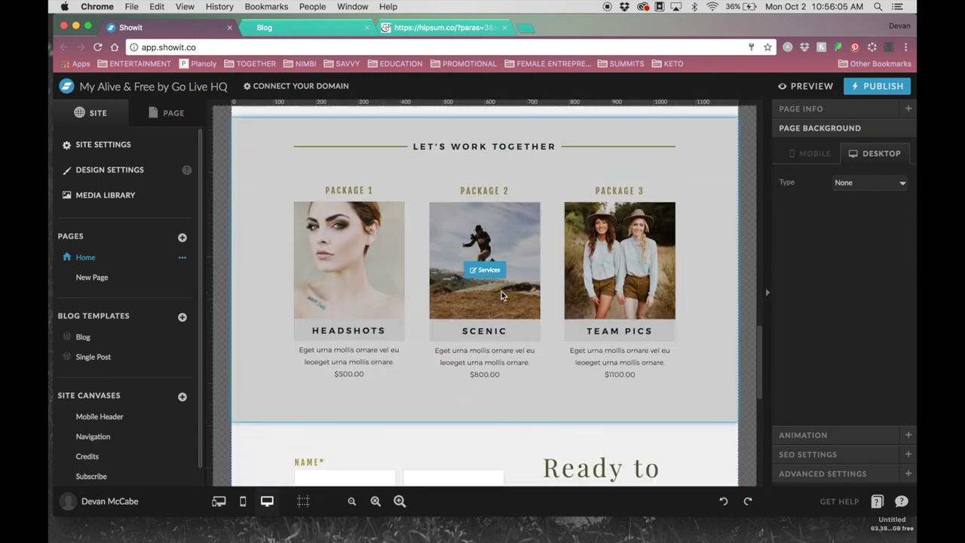
{"action": "scroll", "coordinate": [505, 363], "scroll_direction": "up", "scroll_amount": 8}
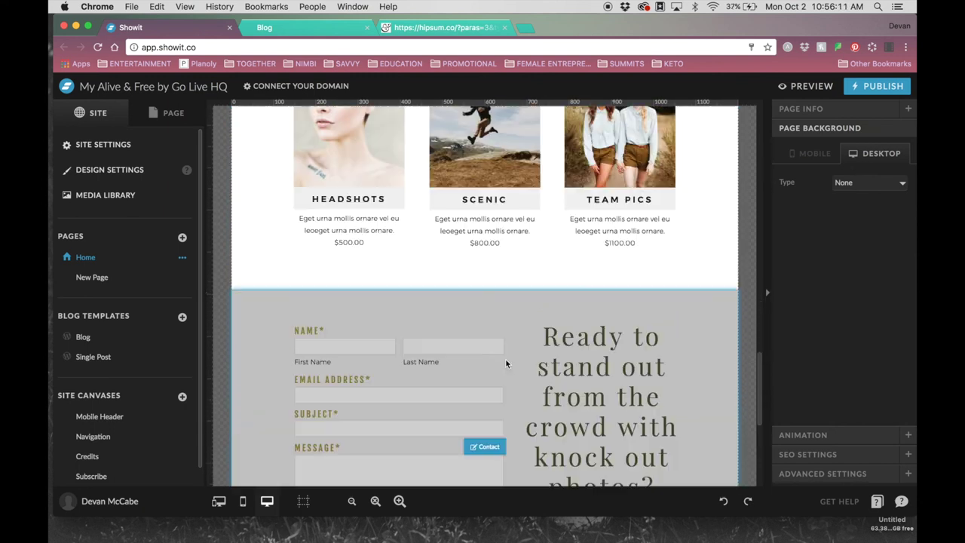
{"action": "scroll", "coordinate": [505, 362], "scroll_direction": "down", "scroll_amount": 8}
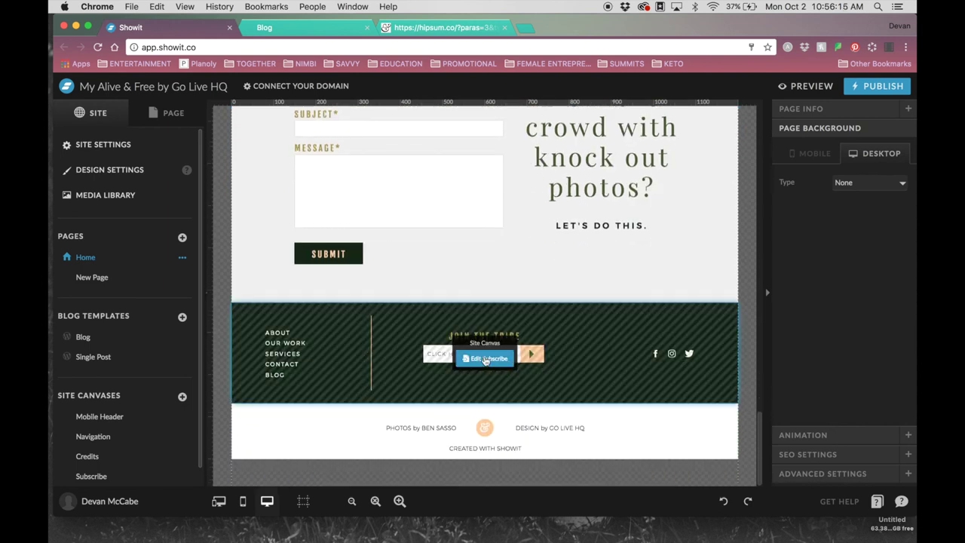
Open the Subscribe site canvas, select its vertical divider line, and go back to the Home page's footer.
{"action": "left_click", "coordinate": [486, 359]}
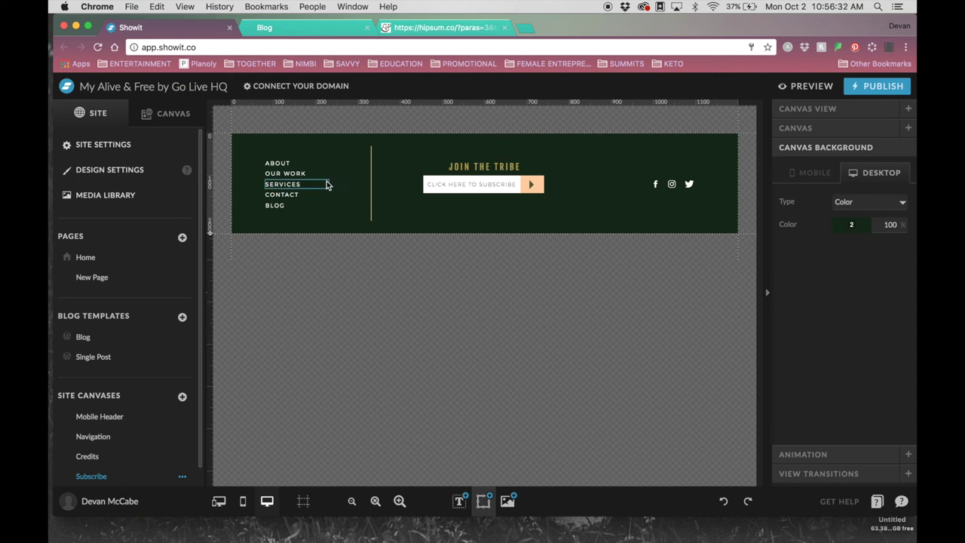
{"action": "left_click", "coordinate": [372, 200]}
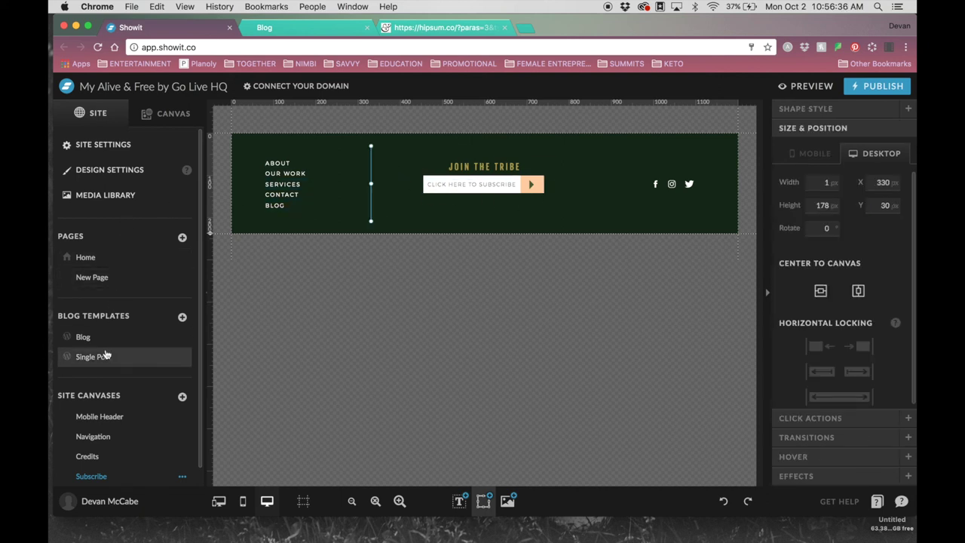
{"action": "left_click", "coordinate": [407, 293]}
{"action": "scroll", "coordinate": [406, 289], "scroll_direction": "down", "scroll_amount": 20}
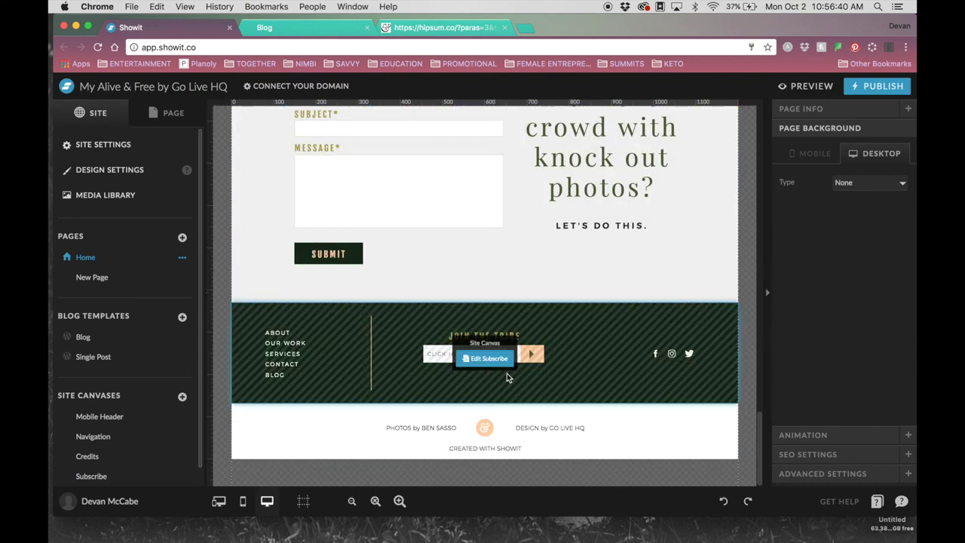
Convert the Home page's Contact canvas into a site canvas.
{"action": "scroll", "coordinate": [502, 219], "scroll_direction": "up", "scroll_amount": 5}
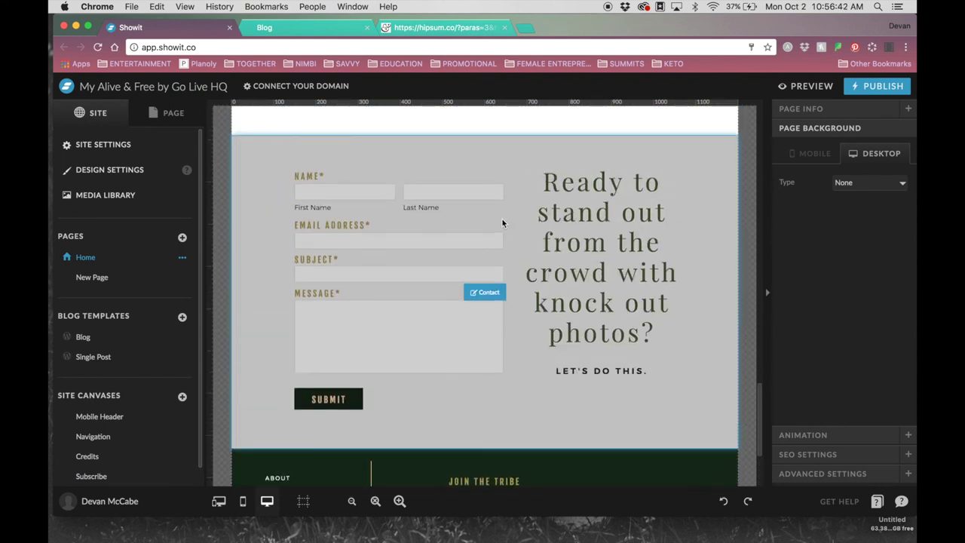
{"action": "left_click", "coordinate": [536, 115]}
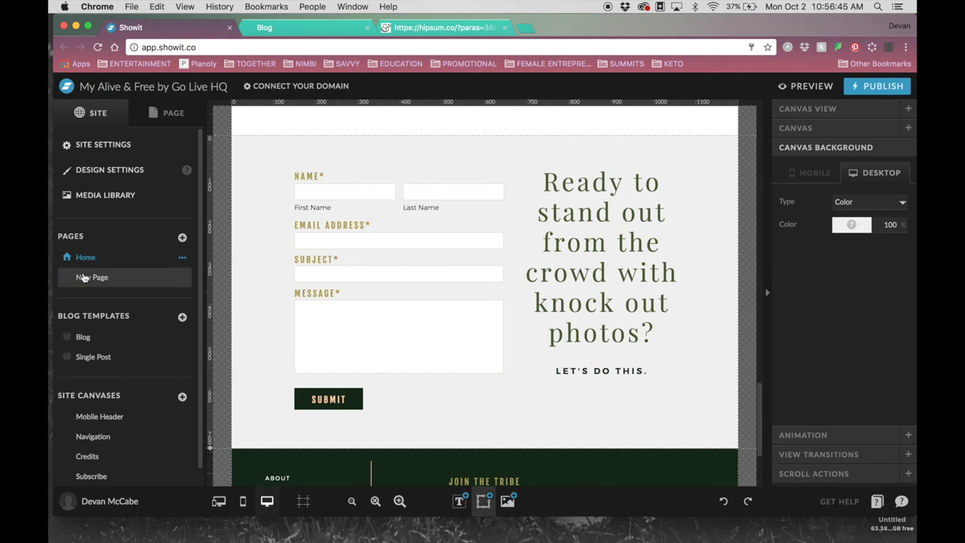
{"action": "left_click", "coordinate": [172, 113]}
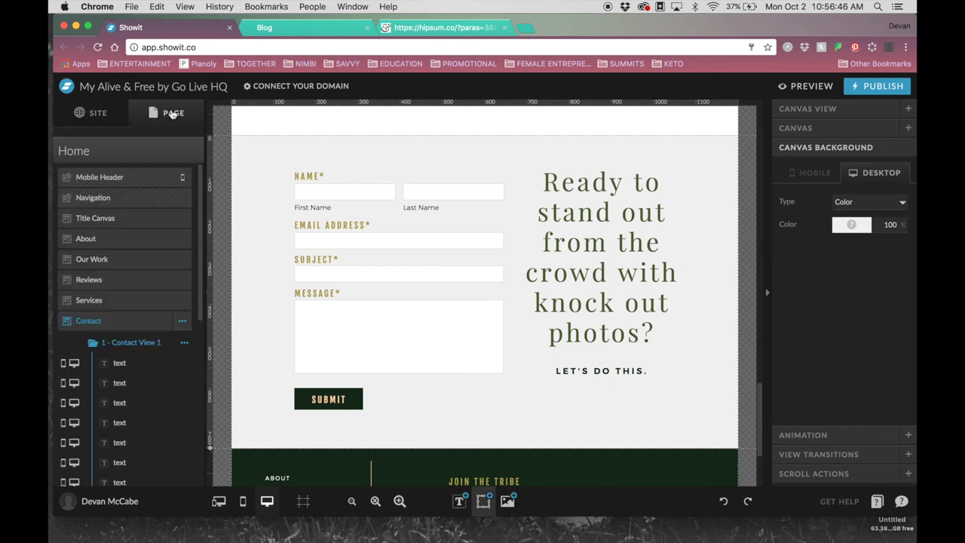
{"action": "left_click", "coordinate": [182, 321]}
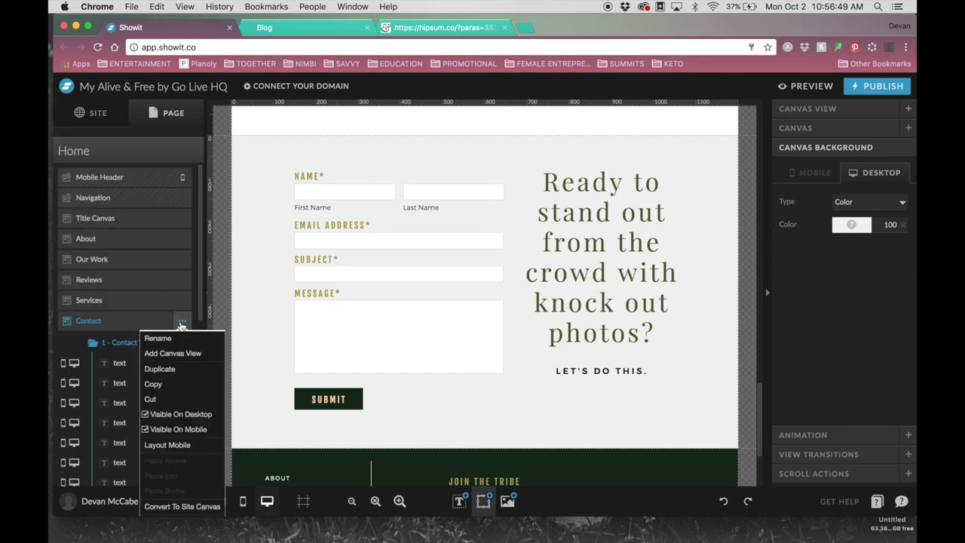
{"action": "left_click", "coordinate": [171, 507]}
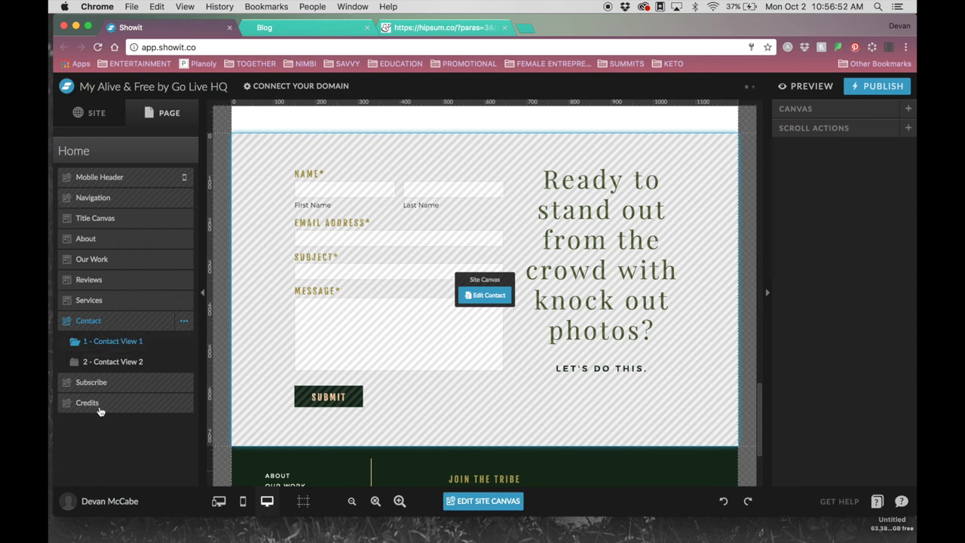
Open the Contact site canvas from the site-wide list of canvases.
{"action": "left_click", "coordinate": [98, 117]}
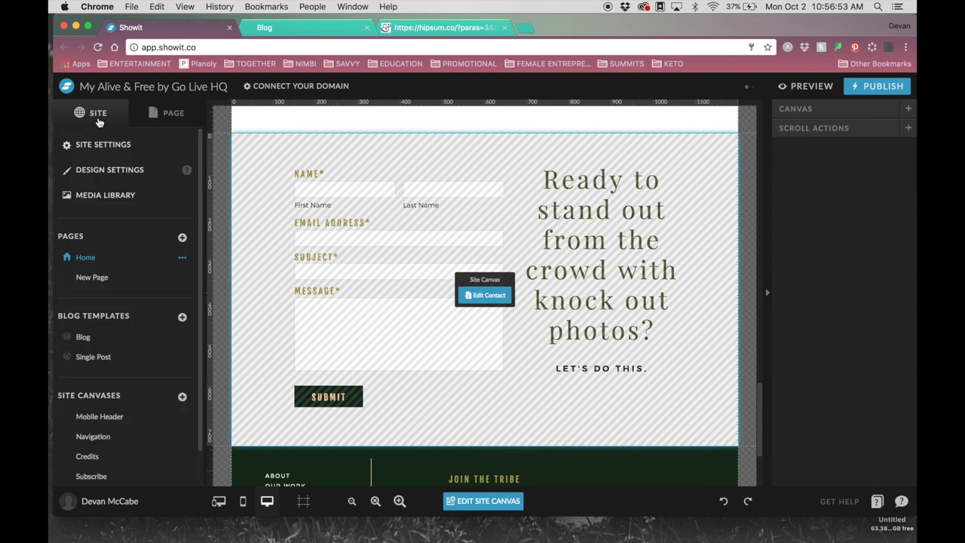
{"action": "scroll", "coordinate": [129, 442], "scroll_direction": "down", "scroll_amount": 1}
{"action": "left_click", "coordinate": [121, 460]}
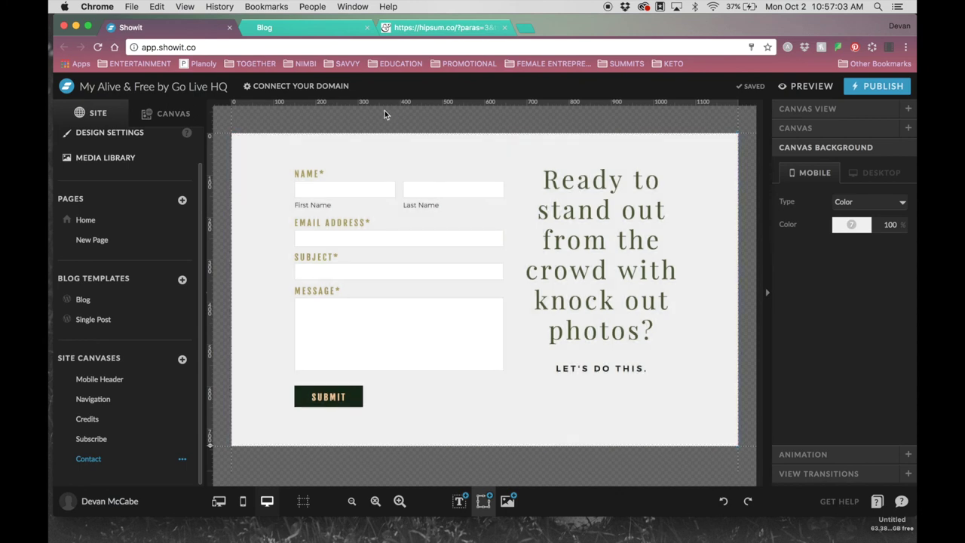
Open the site settings from the domain connection option and review the Third Party, Blog and Site Info settings.
{"action": "left_click", "coordinate": [334, 88]}
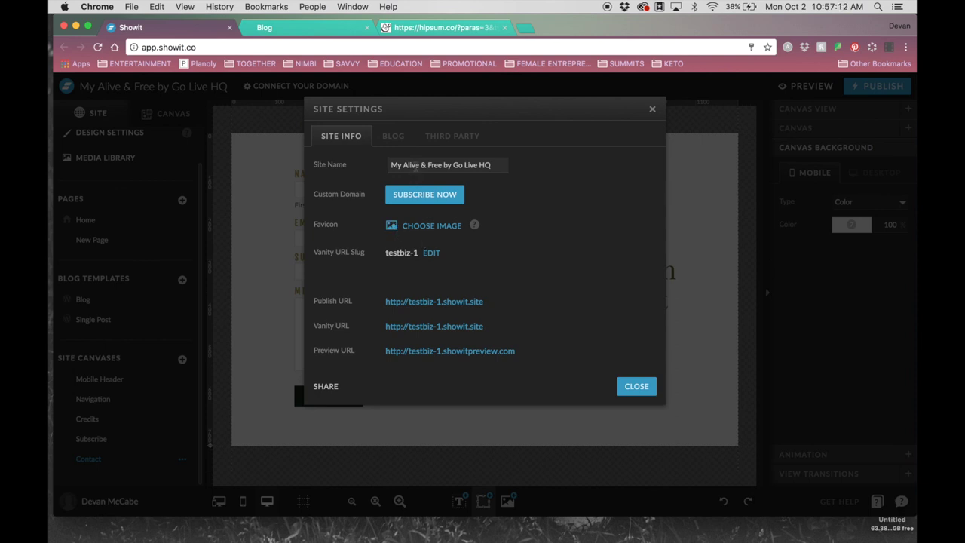
{"action": "left_click", "coordinate": [429, 138]}
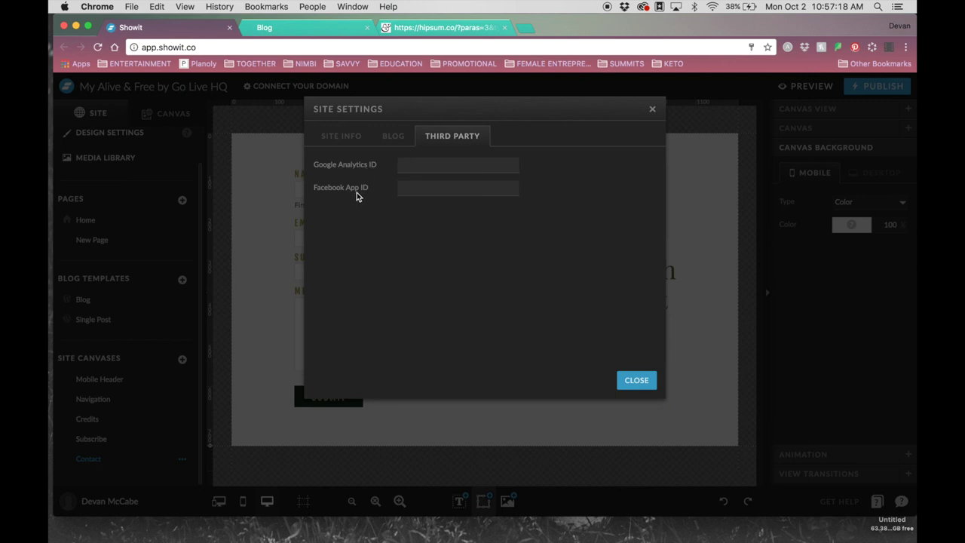
{"action": "left_click", "coordinate": [393, 134]}
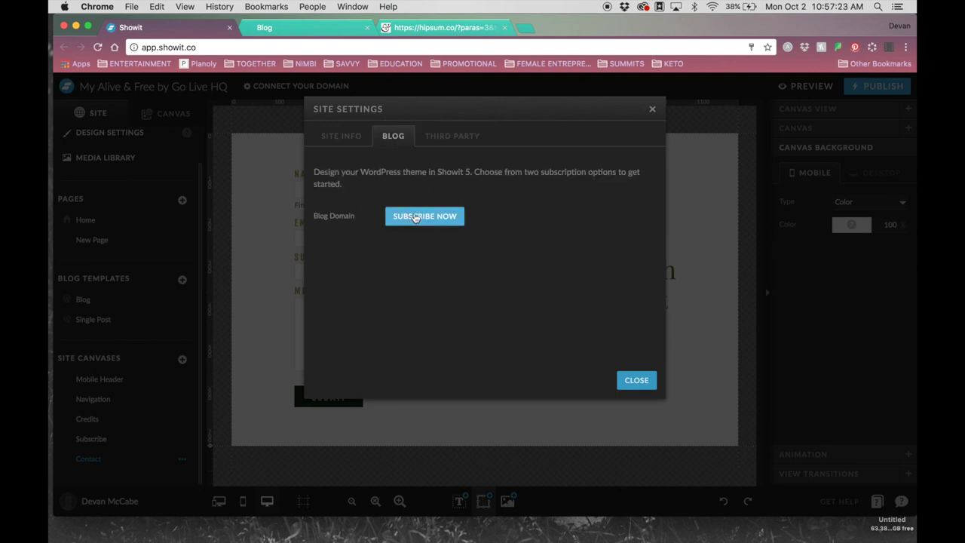
{"action": "left_click", "coordinate": [329, 135]}
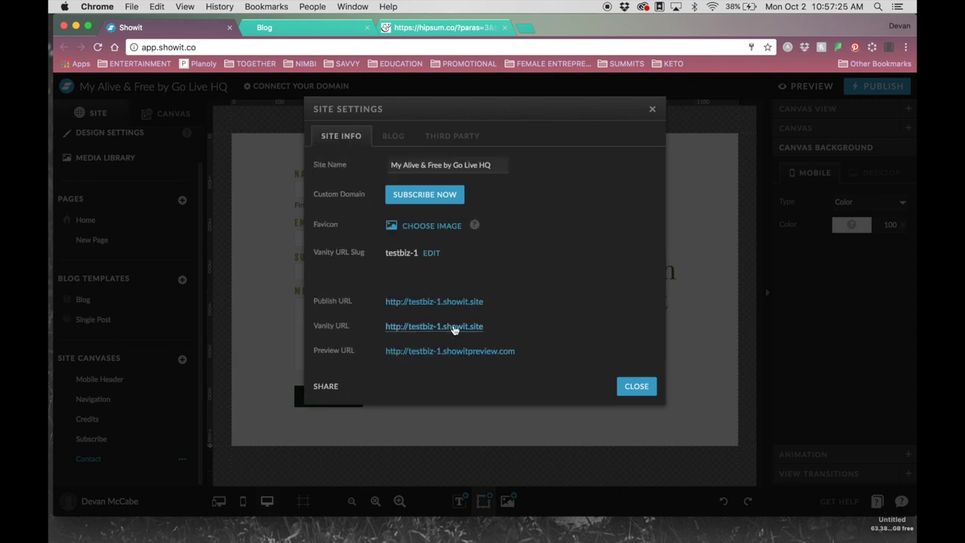
Open the custom domain subscription page and compare the Standard, With Blog and With Advanced Blog plans.
{"action": "left_click", "coordinate": [435, 196]}
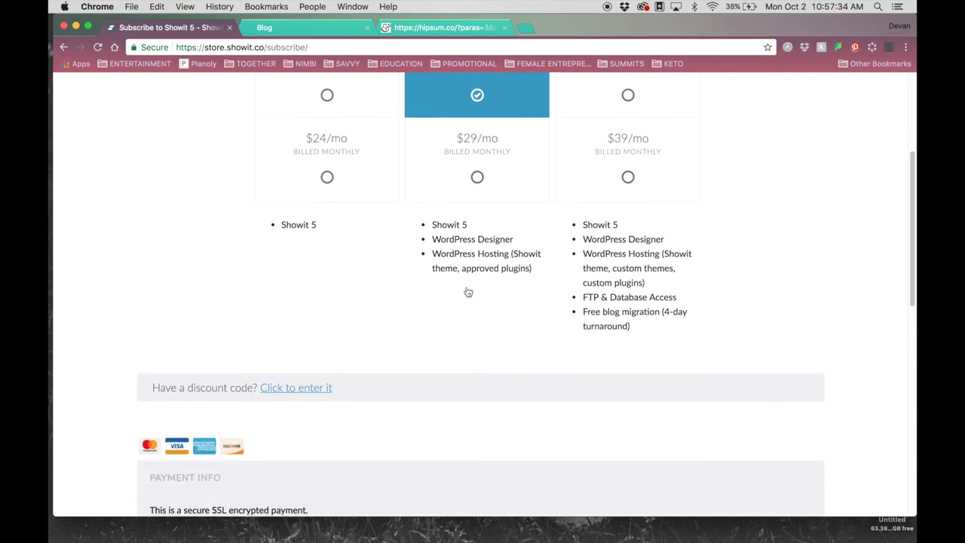
{"action": "scroll", "coordinate": [469, 292], "scroll_direction": "up", "scroll_amount": 3}
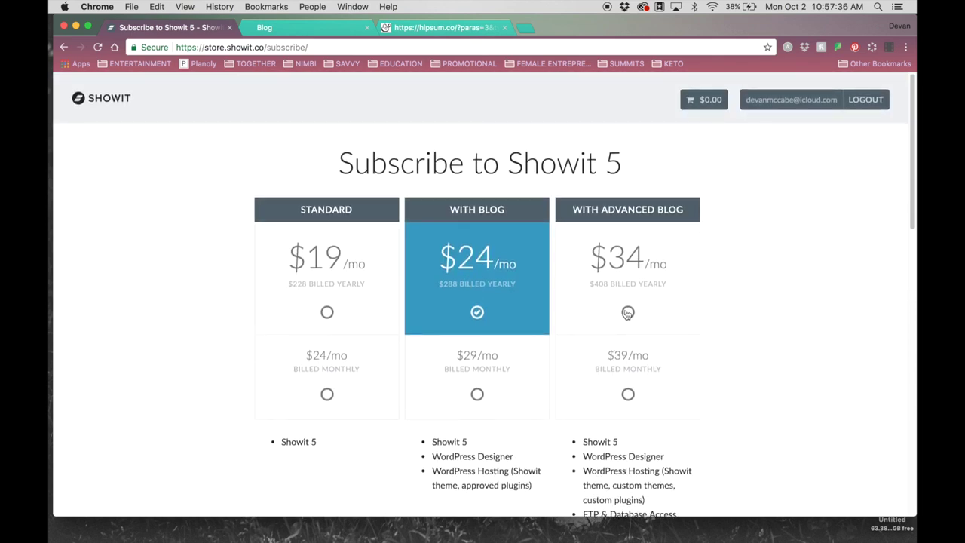
{"action": "scroll", "coordinate": [610, 269], "scroll_direction": "down", "scroll_amount": 2}
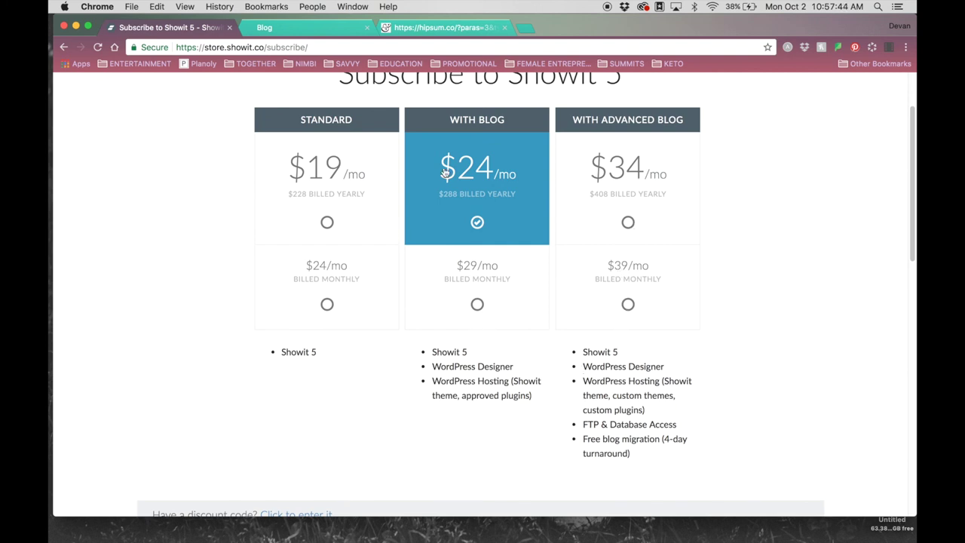
{"action": "scroll", "coordinate": [552, 118], "scroll_direction": "up", "scroll_amount": 3}
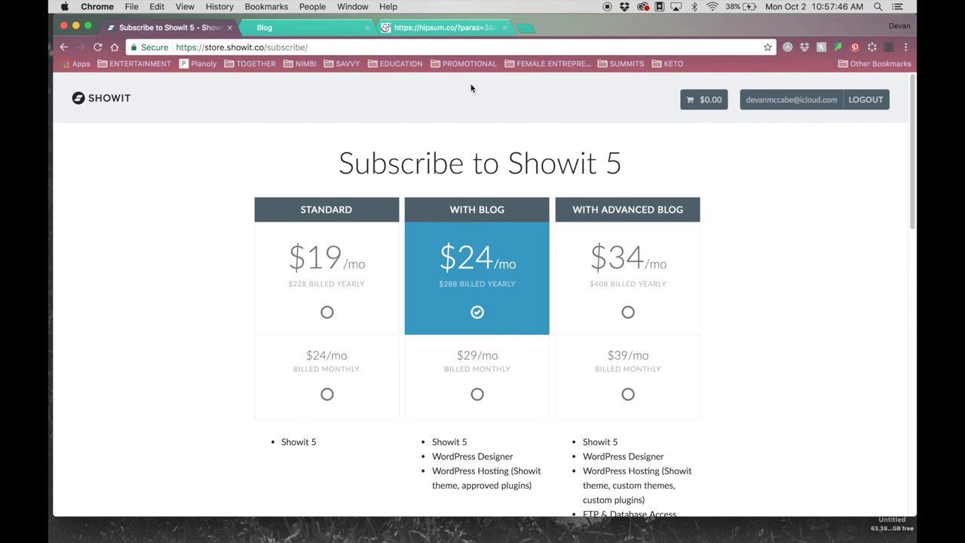
Close the Blog and hipsum.co browser tabs.
{"action": "left_click", "coordinate": [358, 30]}
{"action": "left_click", "coordinate": [367, 28]}
{"action": "left_click", "coordinate": [367, 28]}
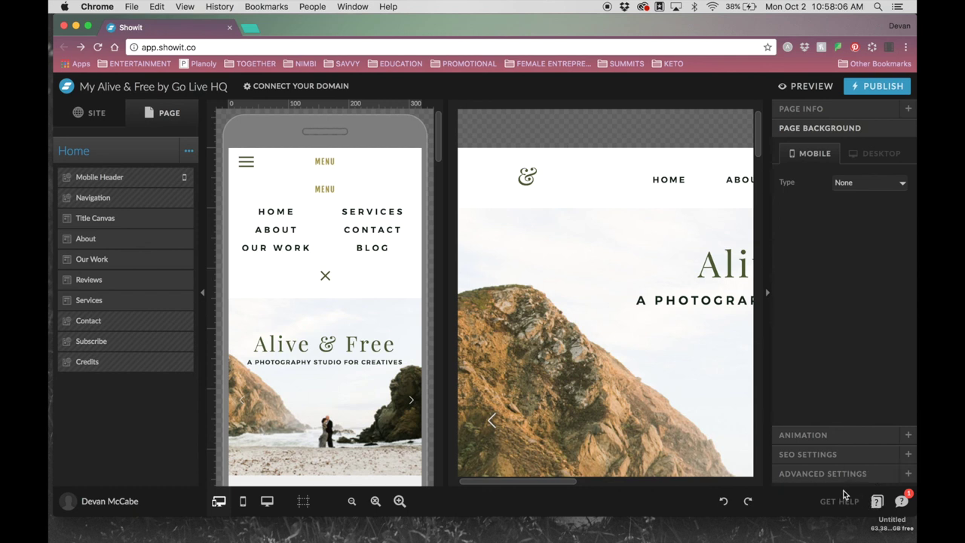
Review the Home page's SEO title, description and keywords fields, and look at the uploaded files available for the share image.
{"action": "left_click", "coordinate": [846, 455]}
{"action": "left_click", "coordinate": [811, 240]}
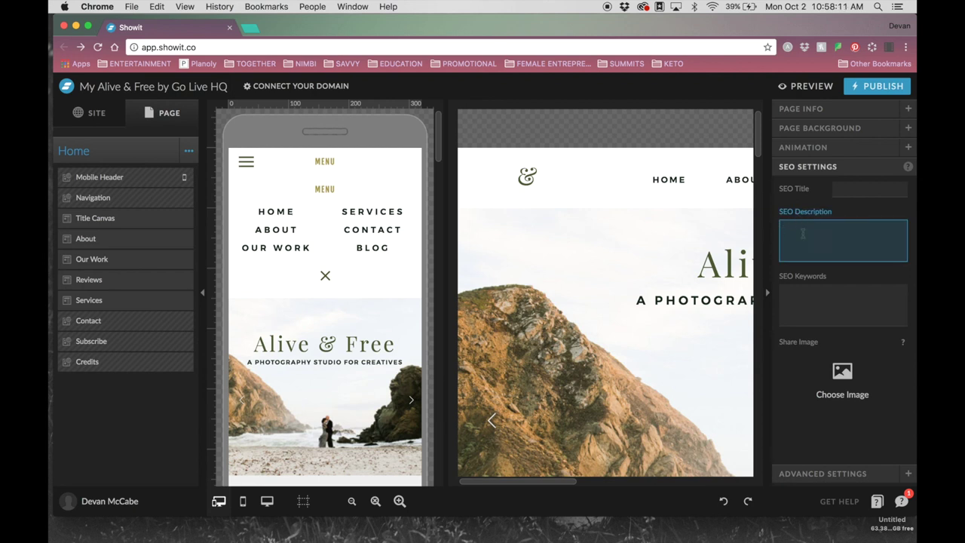
{"action": "left_click", "coordinate": [838, 189]}
{"action": "left_click", "coordinate": [796, 291]}
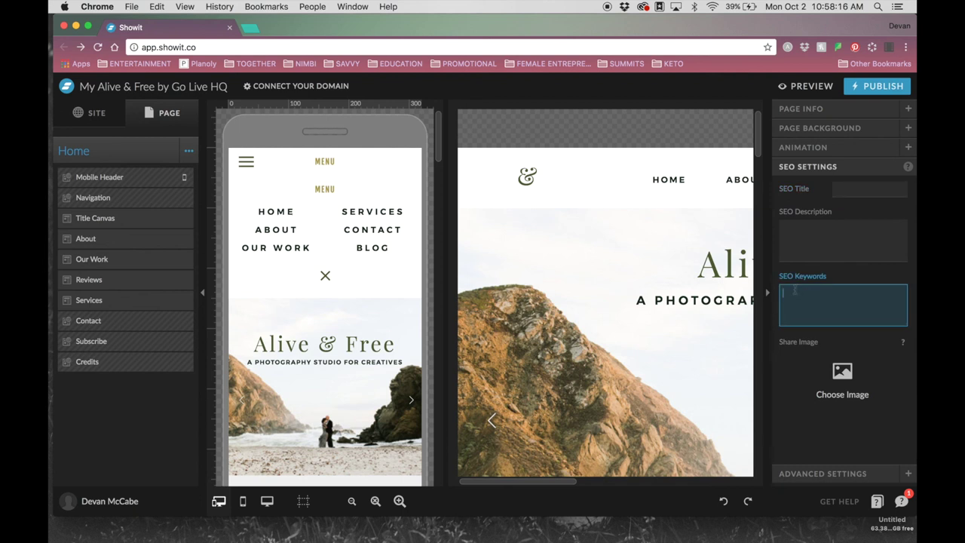
{"action": "left_click", "coordinate": [842, 369]}
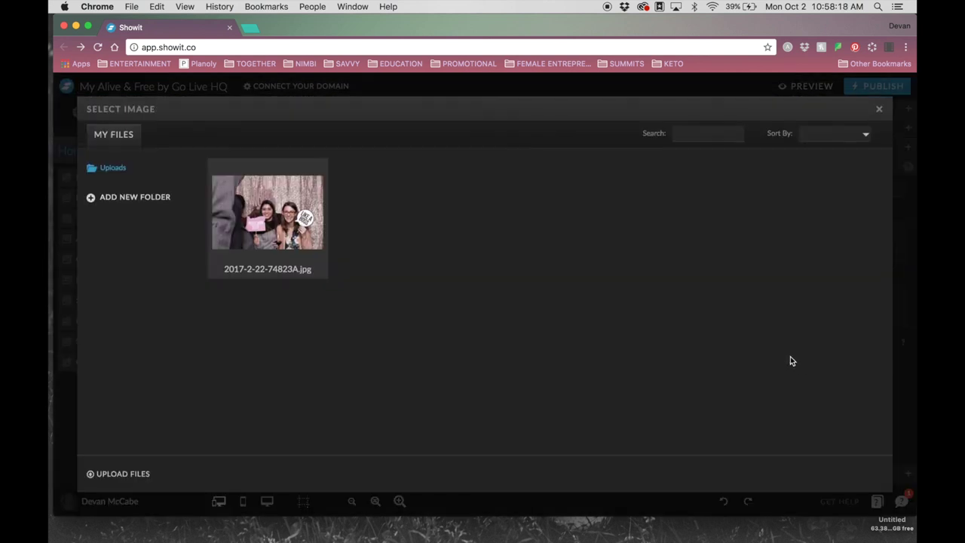
{"action": "left_click", "coordinate": [879, 111]}
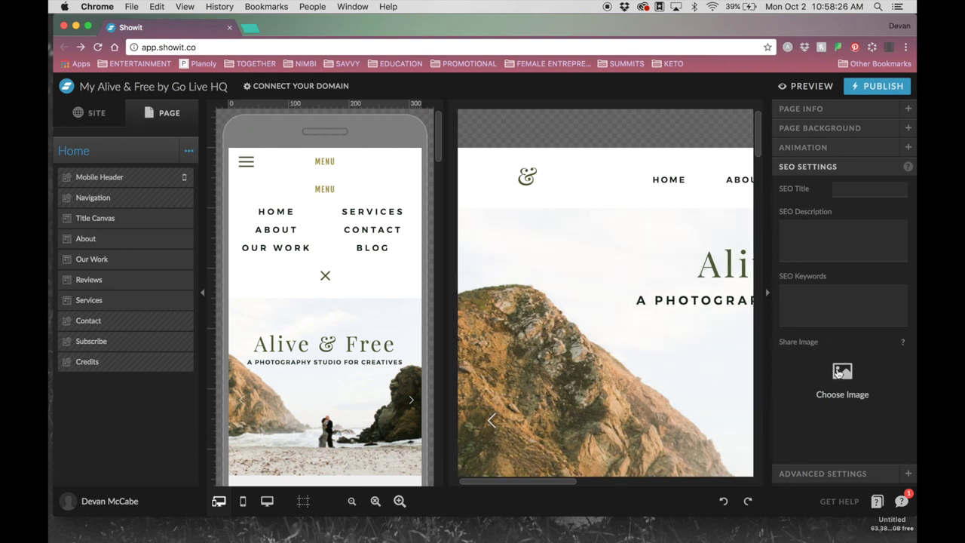
{"action": "left_click", "coordinate": [848, 189]}
Review the Home page's advanced settings, viewing the Custom Head HTML editor and closing it without entering code.
{"action": "left_click", "coordinate": [839, 474]}
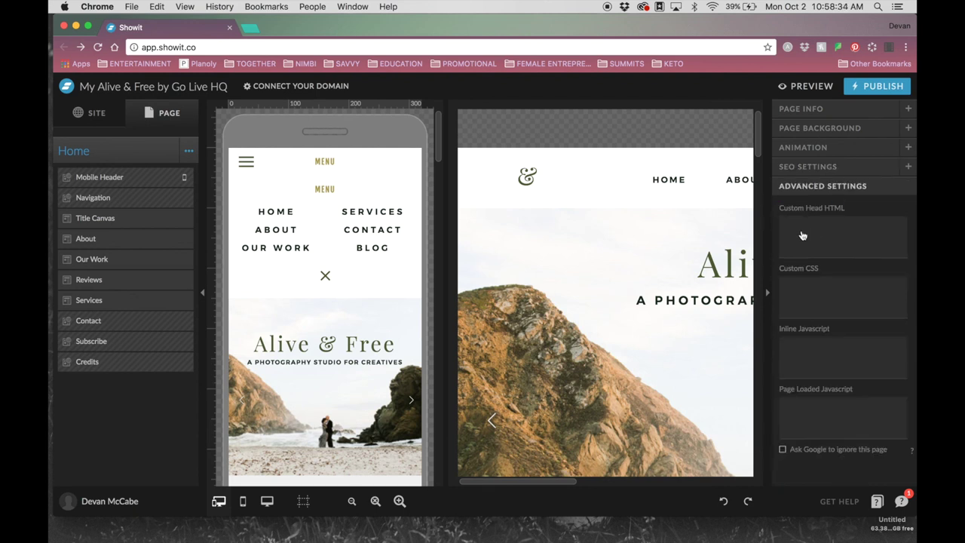
{"action": "left_click", "coordinate": [802, 235]}
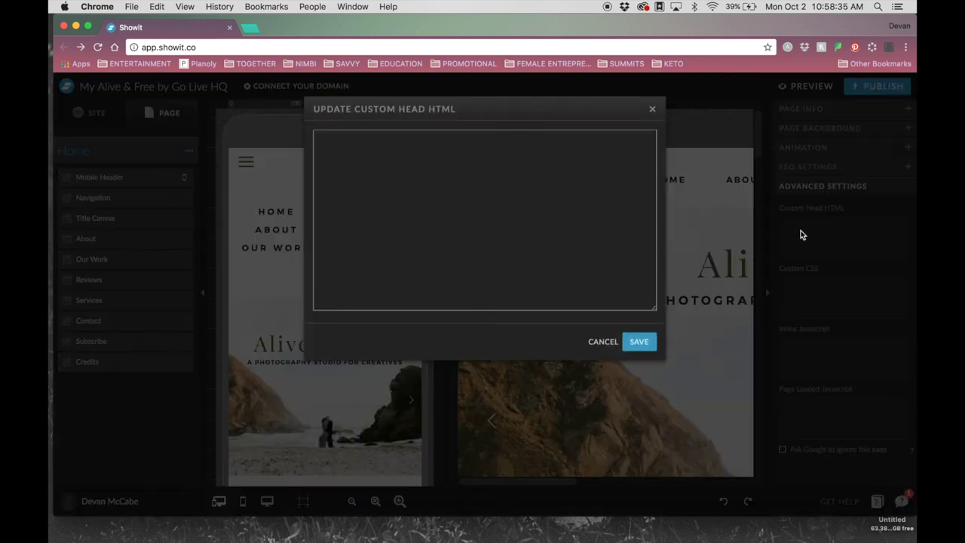
{"action": "left_click", "coordinate": [653, 110]}
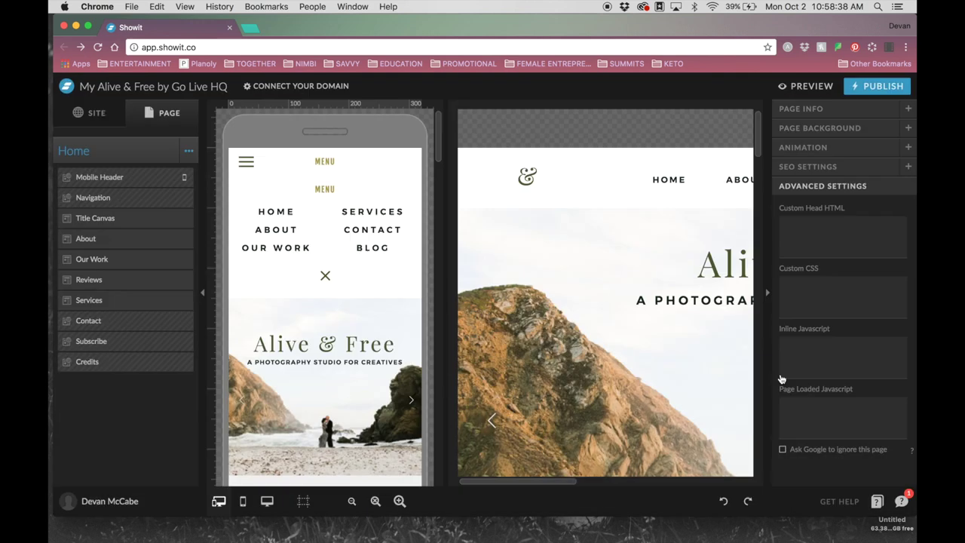
Add an Embed Code element to the Title Canvas and move it on desktop to about X 51 px, Y 126 px.
{"action": "left_click", "coordinate": [541, 435]}
{"action": "mouse_move", "coordinate": [483, 499]}
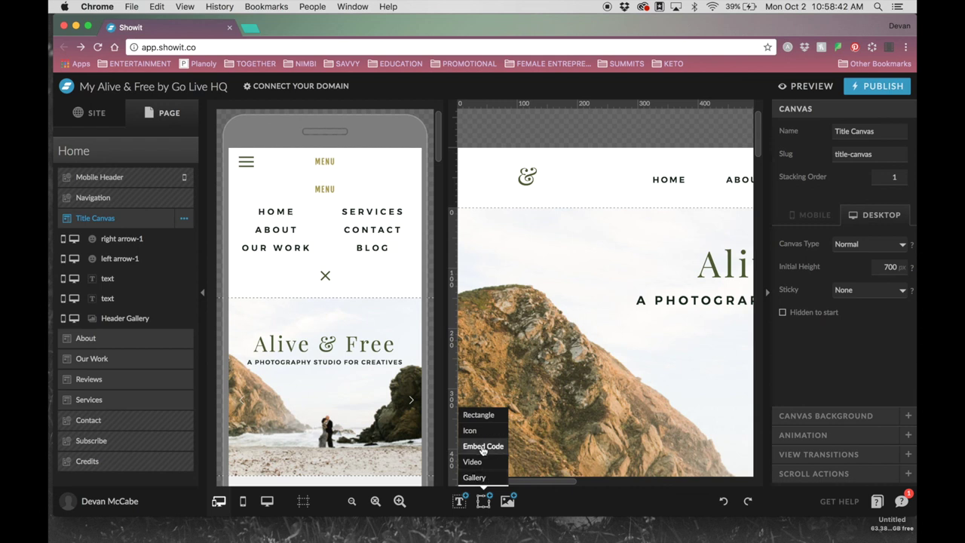
{"action": "left_click", "coordinate": [482, 447]}
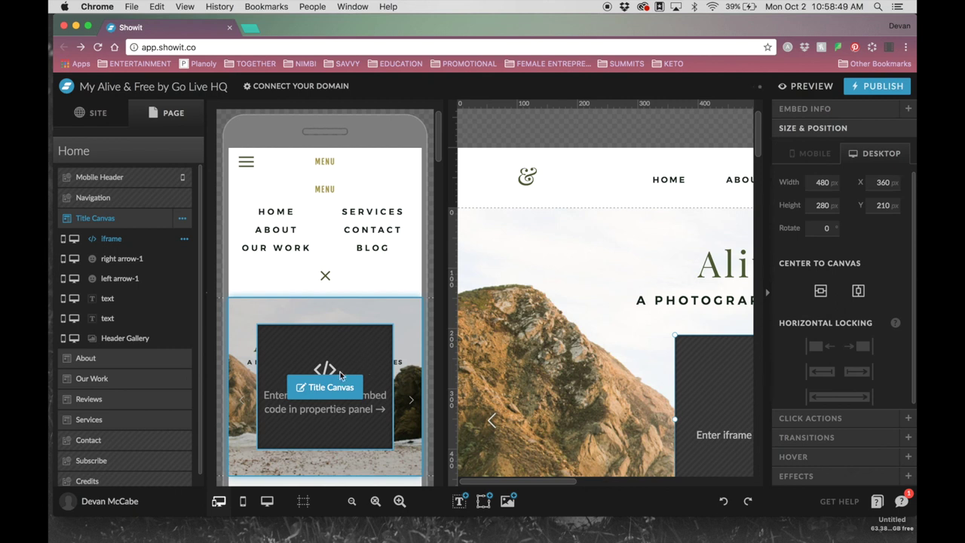
{"action": "left_click_drag", "start_coordinate": [690, 363], "coordinate": [504, 314]}
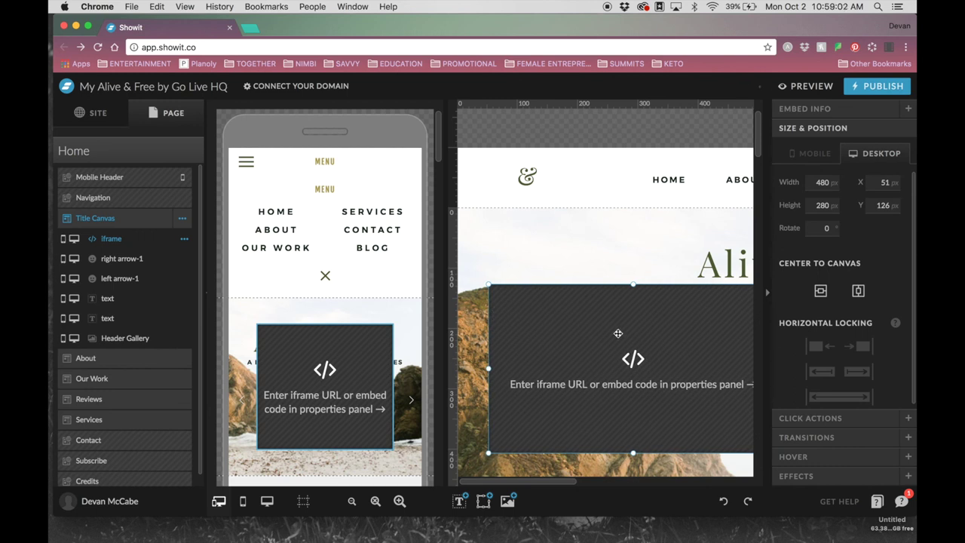
{"action": "scroll", "coordinate": [697, 327], "scroll_direction": "down", "scroll_amount": 2}
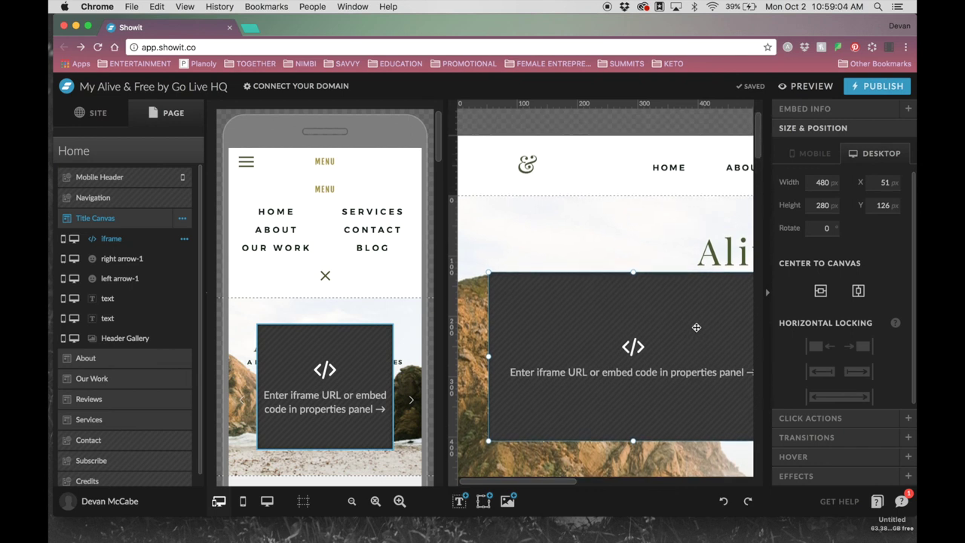
{"action": "scroll", "coordinate": [693, 328], "scroll_direction": "up", "scroll_amount": 2}
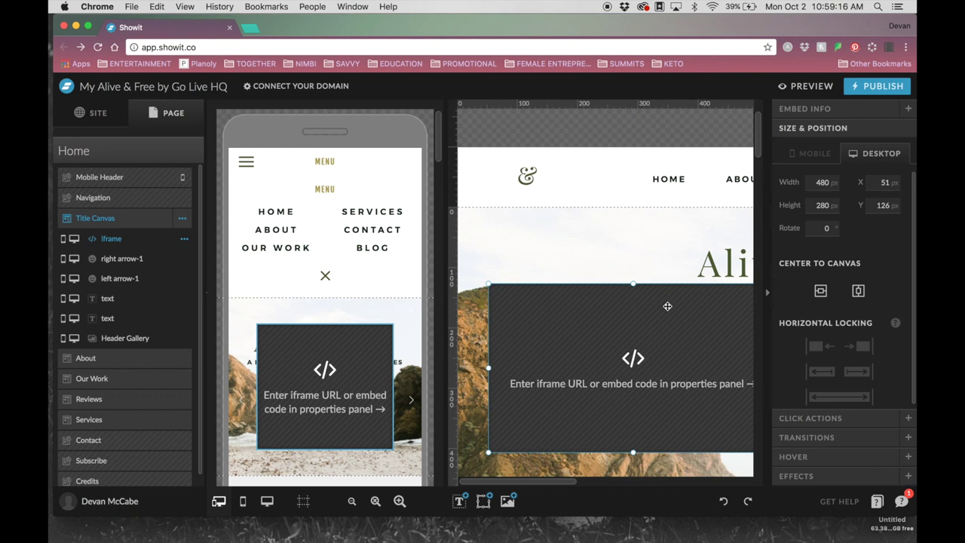
Return to the Home page's own properties and review its Animation, Page Info and Advanced Settings.
{"action": "left_click", "coordinate": [103, 155]}
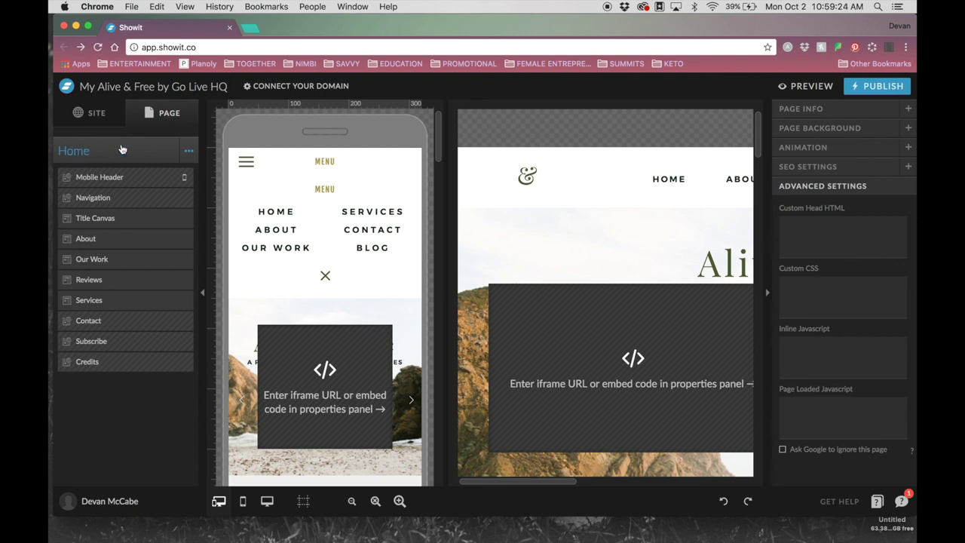
{"action": "left_click", "coordinate": [846, 149]}
{"action": "left_click", "coordinate": [844, 109]}
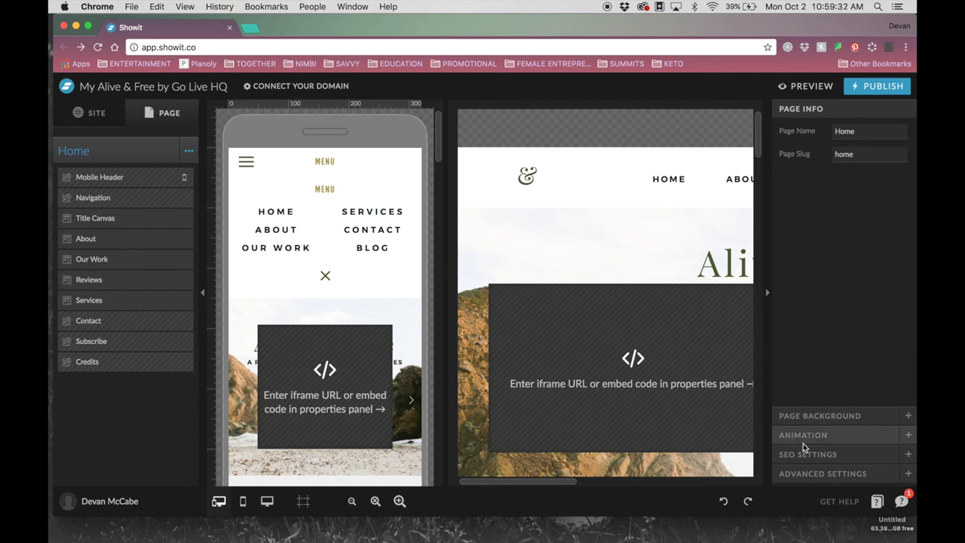
{"action": "left_click", "coordinate": [811, 473]}
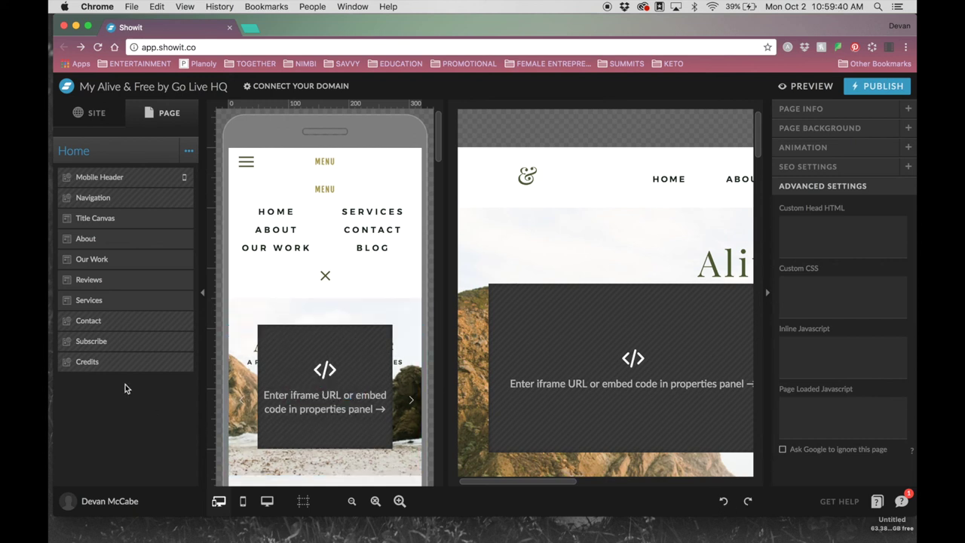
Create a new site from the account options, starting with the Woven by With Grace and Gold design.
{"action": "left_click", "coordinate": [97, 114]}
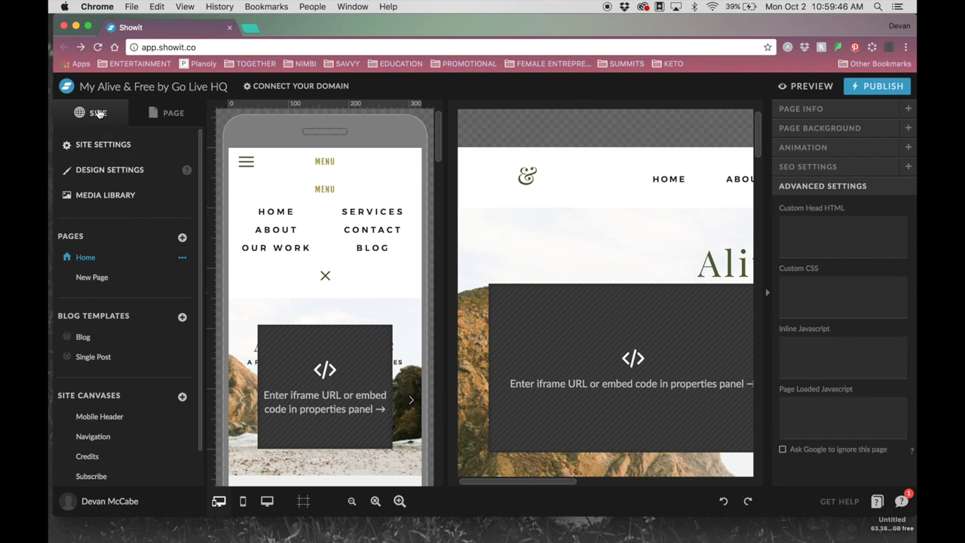
{"action": "left_click", "coordinate": [138, 501]}
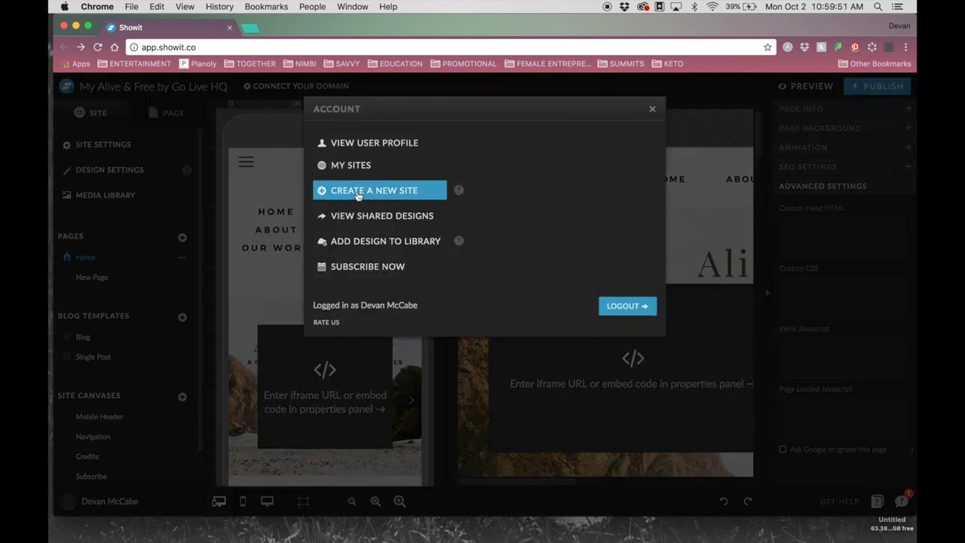
{"action": "left_click", "coordinate": [359, 195]}
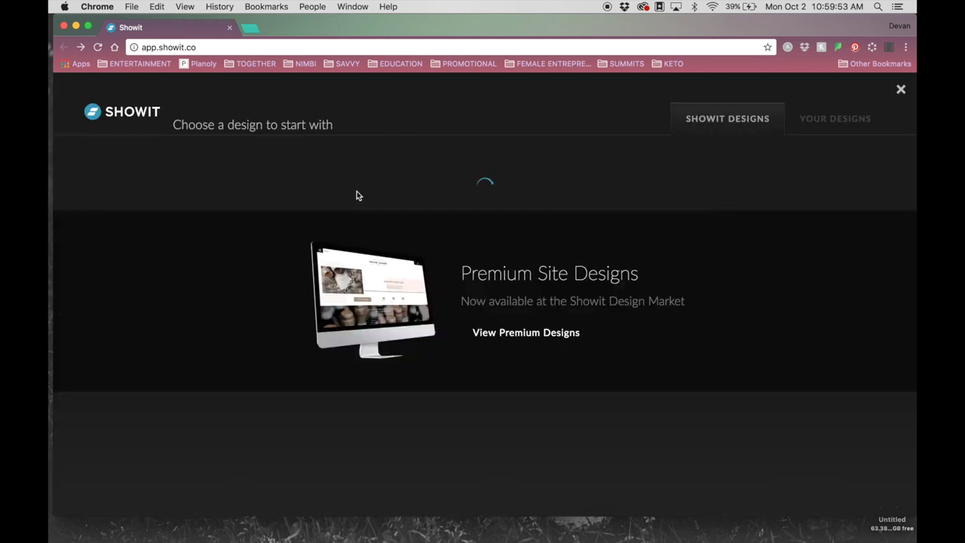
{"action": "left_click", "coordinate": [470, 215]}
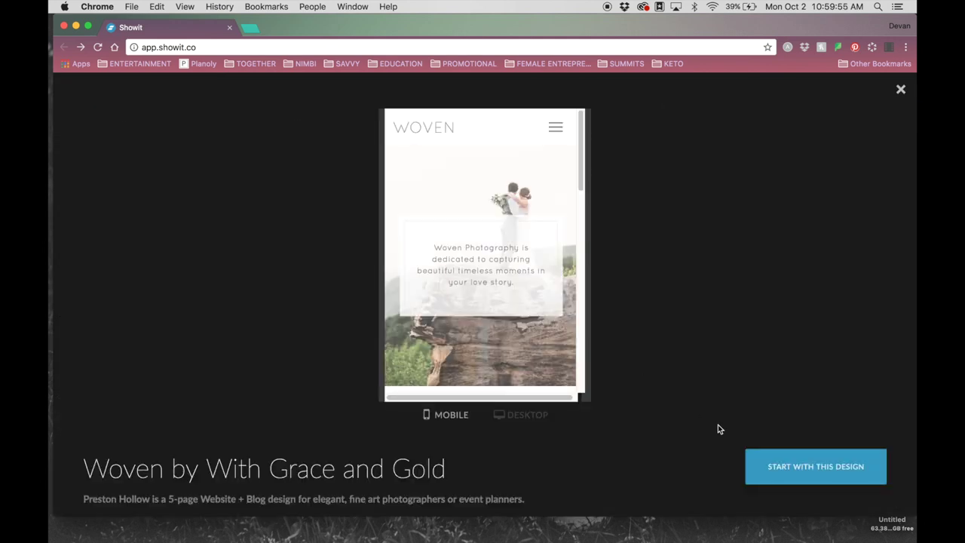
{"action": "left_click", "coordinate": [794, 466]}
{"action": "scroll", "coordinate": [533, 334], "scroll_direction": "down", "scroll_amount": 1}
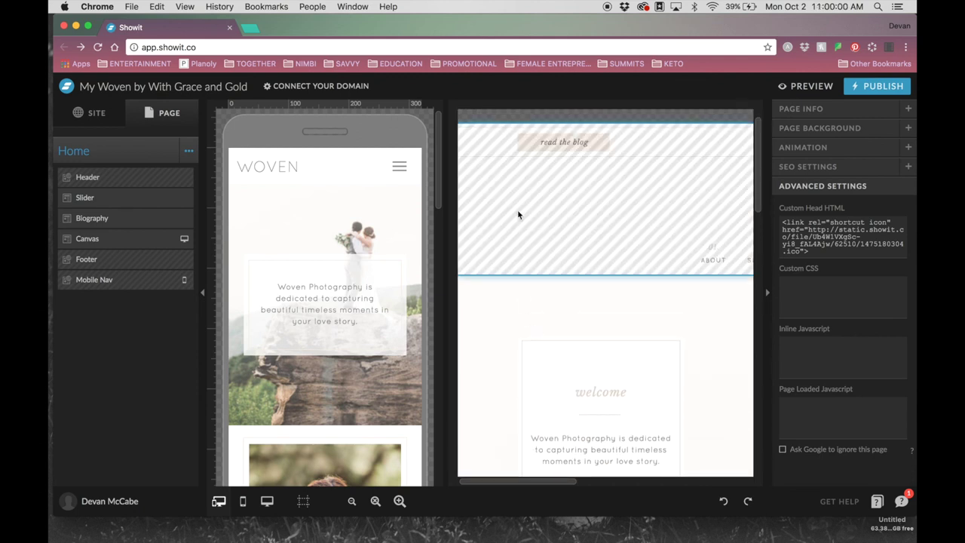
Open the account's list of sites, view the open, duplicate and delete options for the sites, and return to the editor.
{"action": "left_click", "coordinate": [106, 511]}
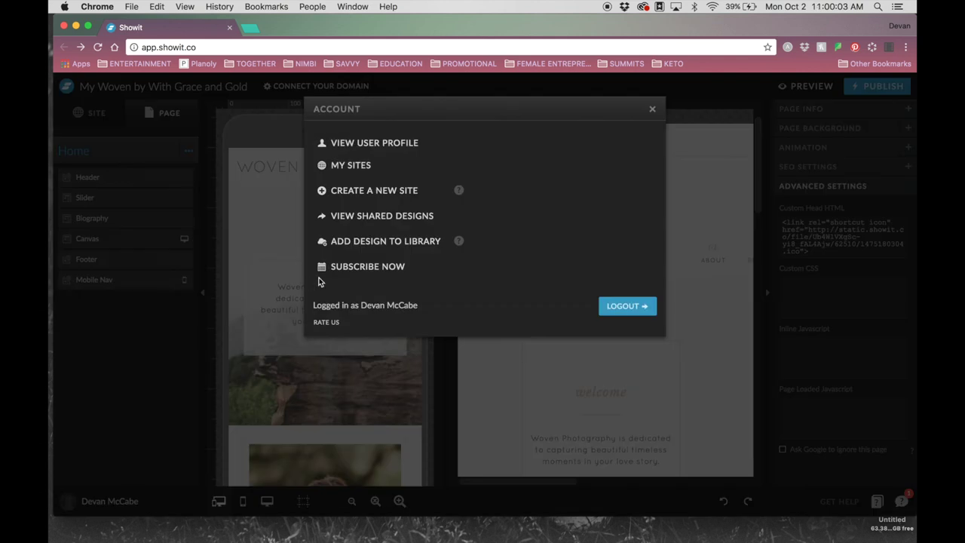
{"action": "left_click", "coordinate": [363, 166]}
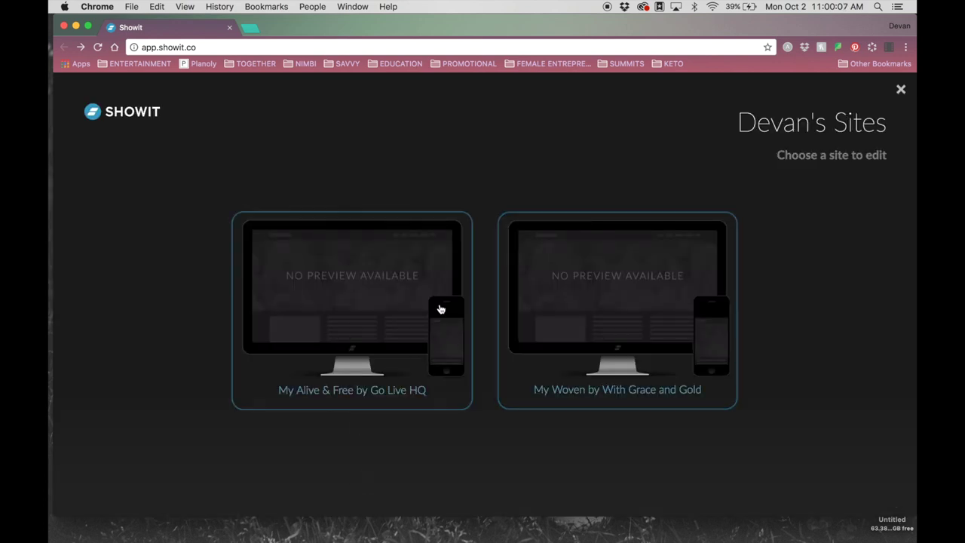
{"action": "left_click", "coordinate": [315, 264]}
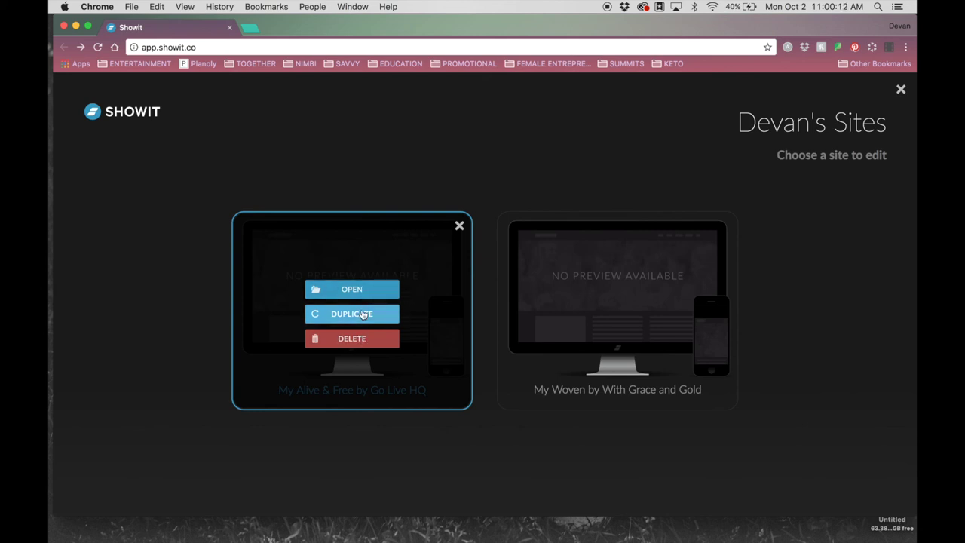
{"action": "left_click", "coordinate": [606, 353]}
{"action": "left_click", "coordinate": [717, 235]}
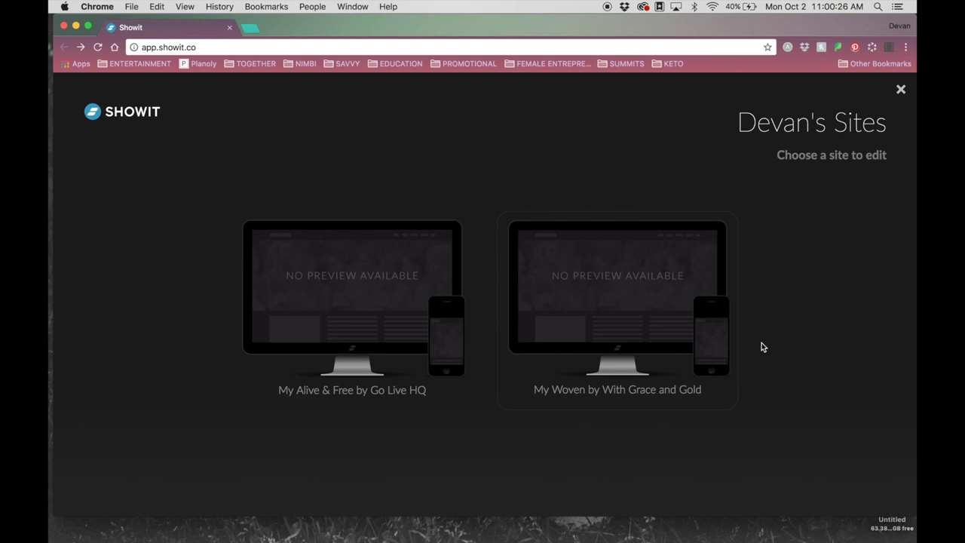
{"action": "left_click", "coordinate": [901, 92]}
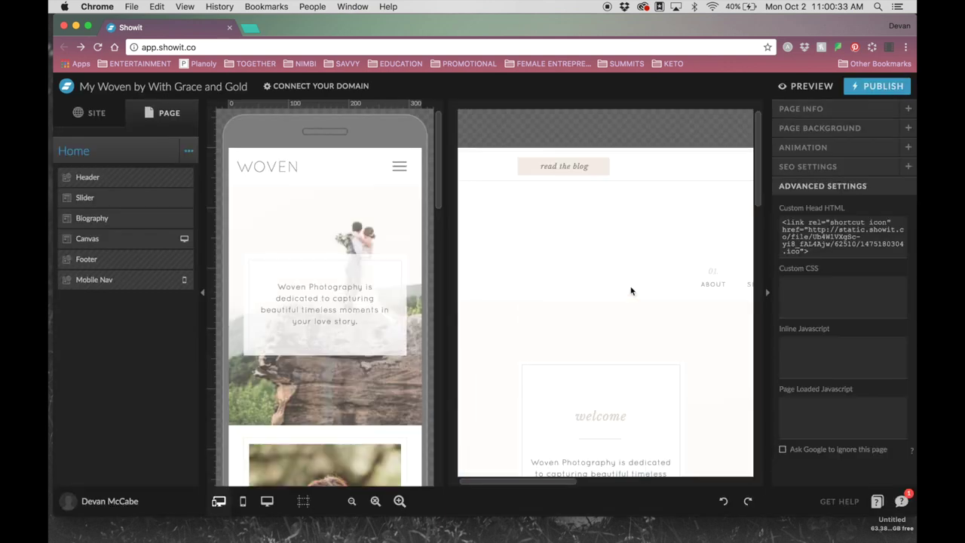